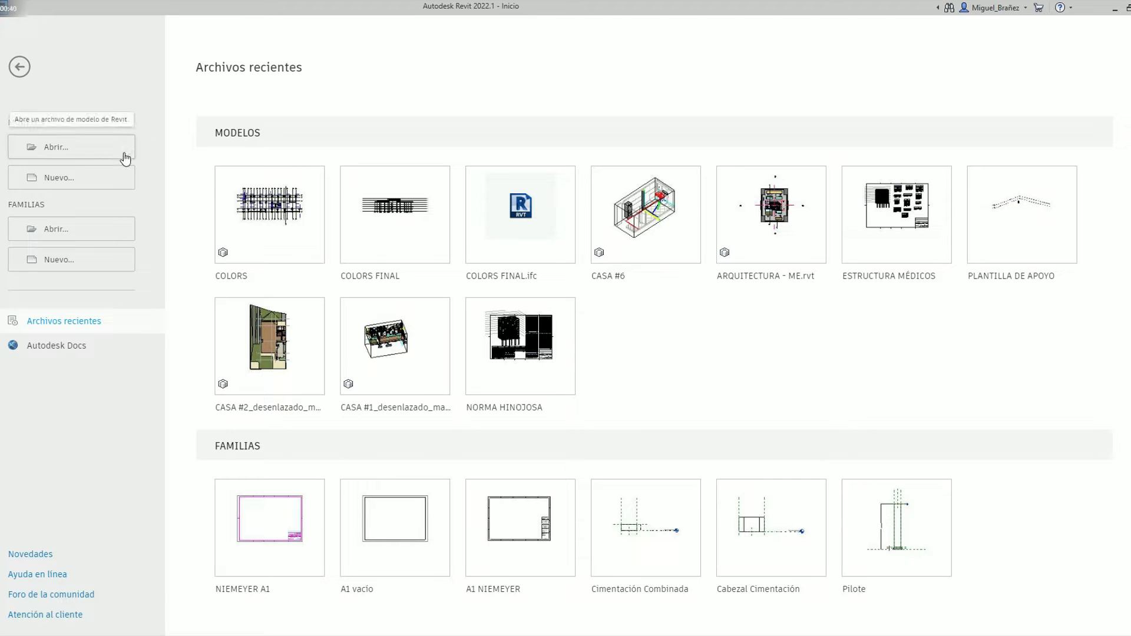
Create a new project from the structural template (Plantilla estructural)
click(121, 177)
click(489, 298)
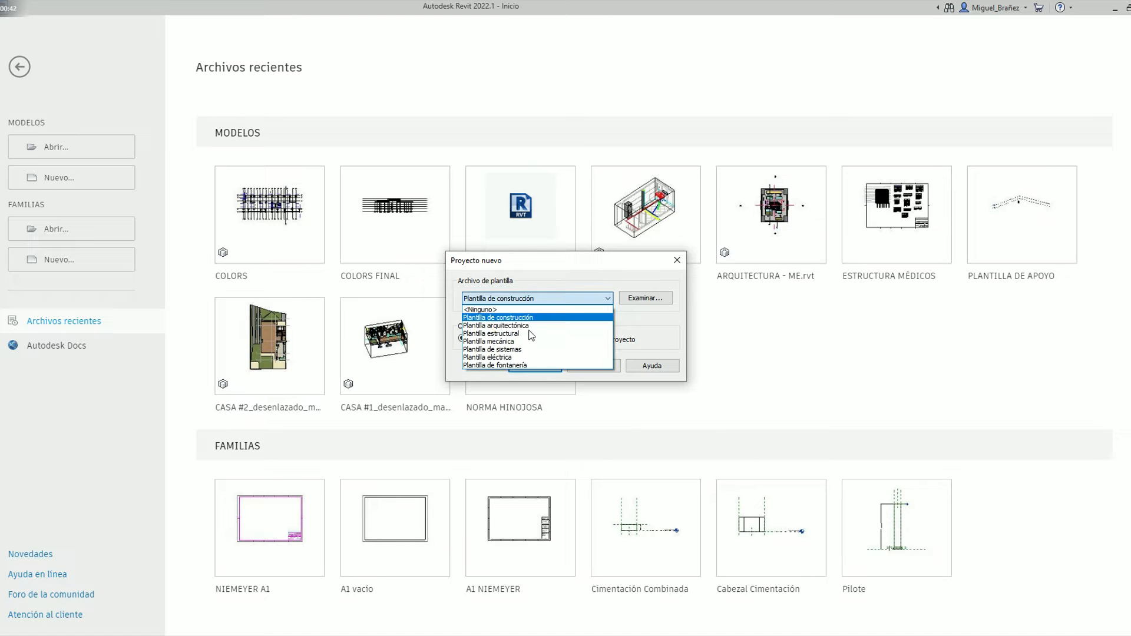
click(518, 333)
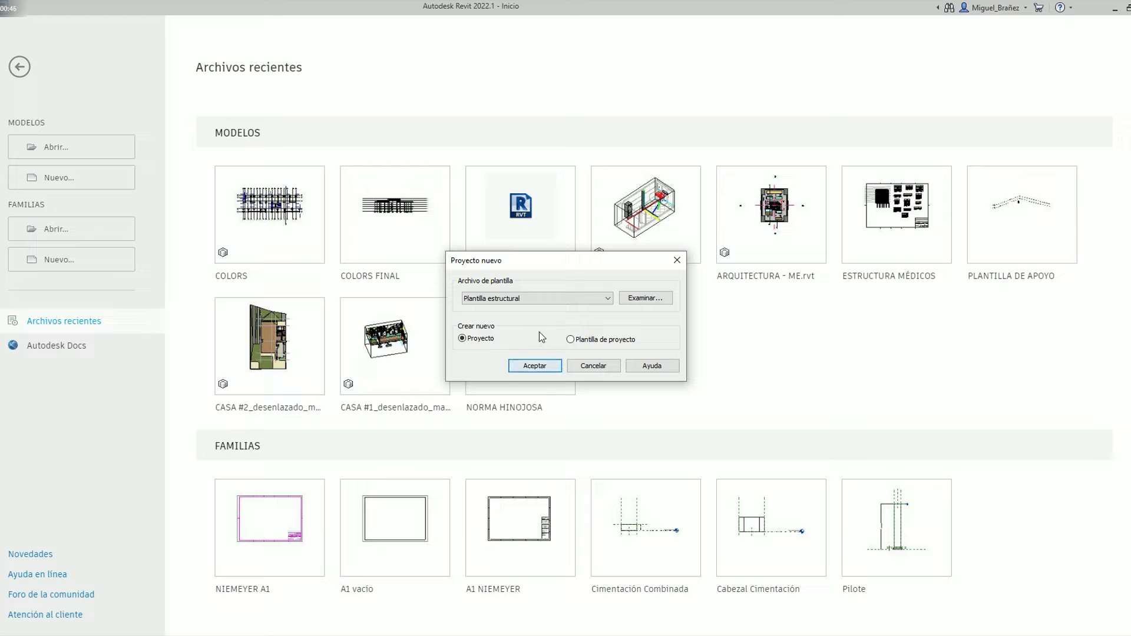
click(556, 369)
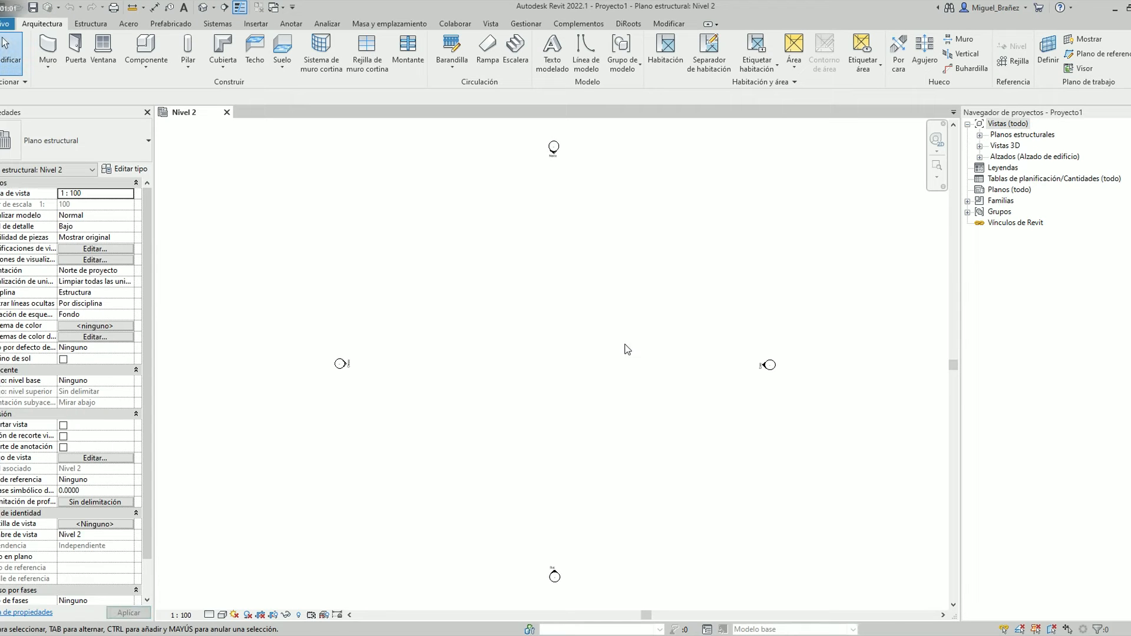
Expand the structural plans in the project browser and look over the open Nivel 2 plan
click(980, 135)
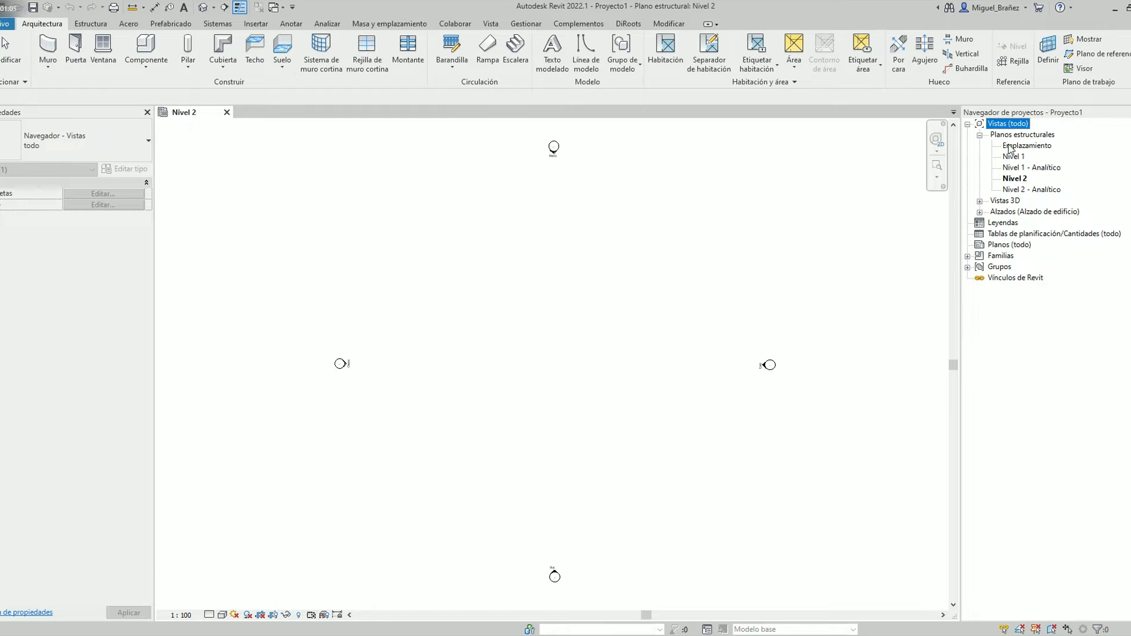
click(1010, 147)
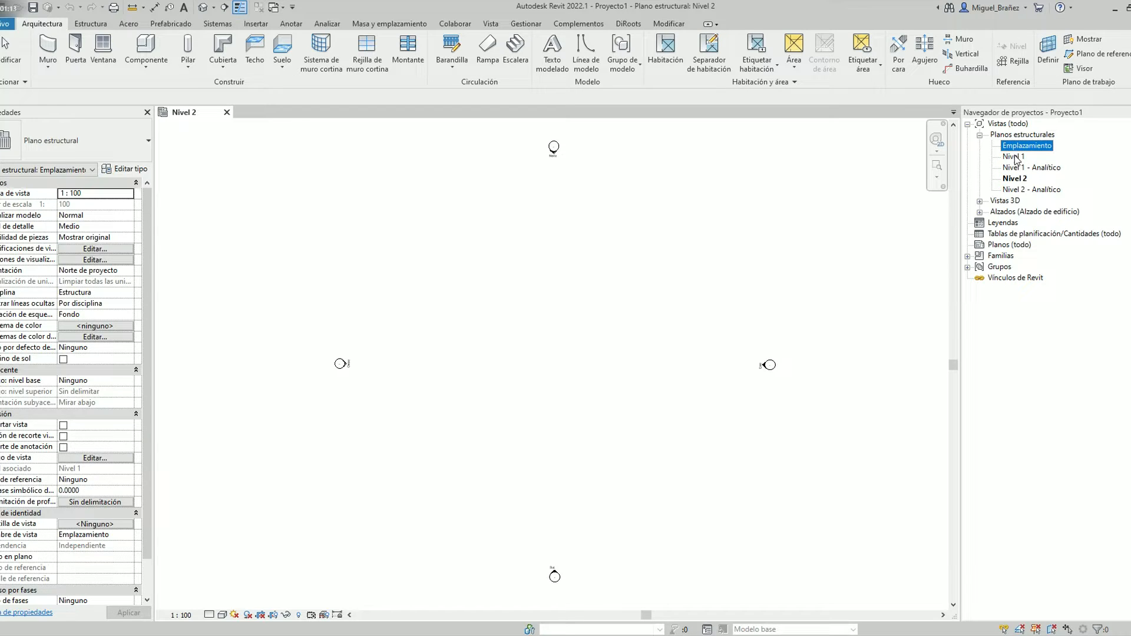
click(617, 348)
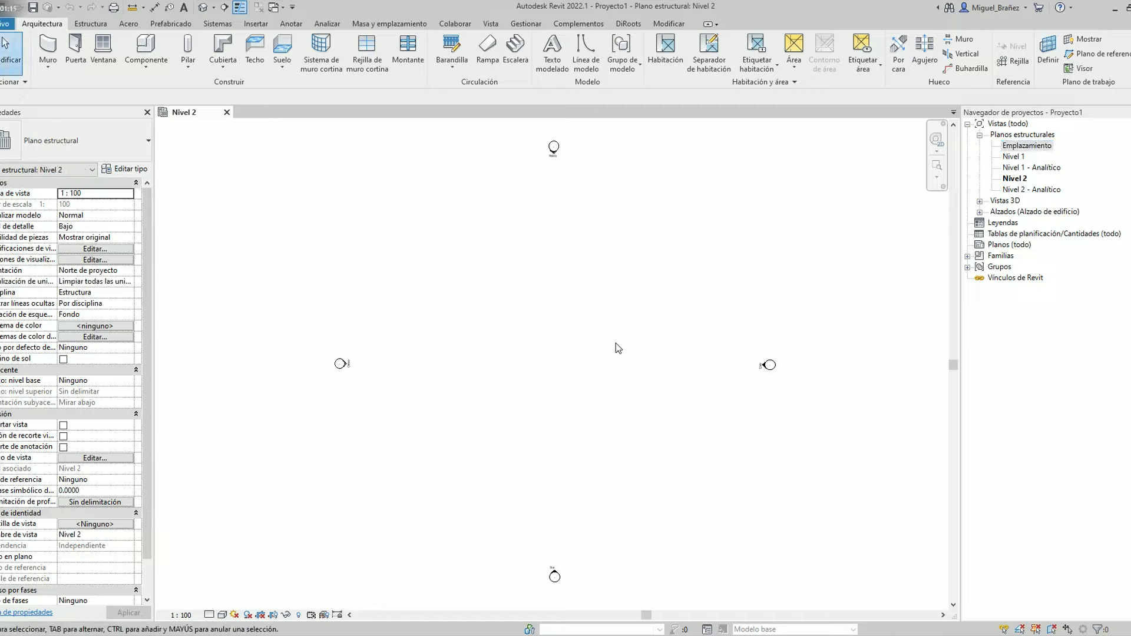
scroll(602, 344, down, 2)
scroll(603, 342, up, 1)
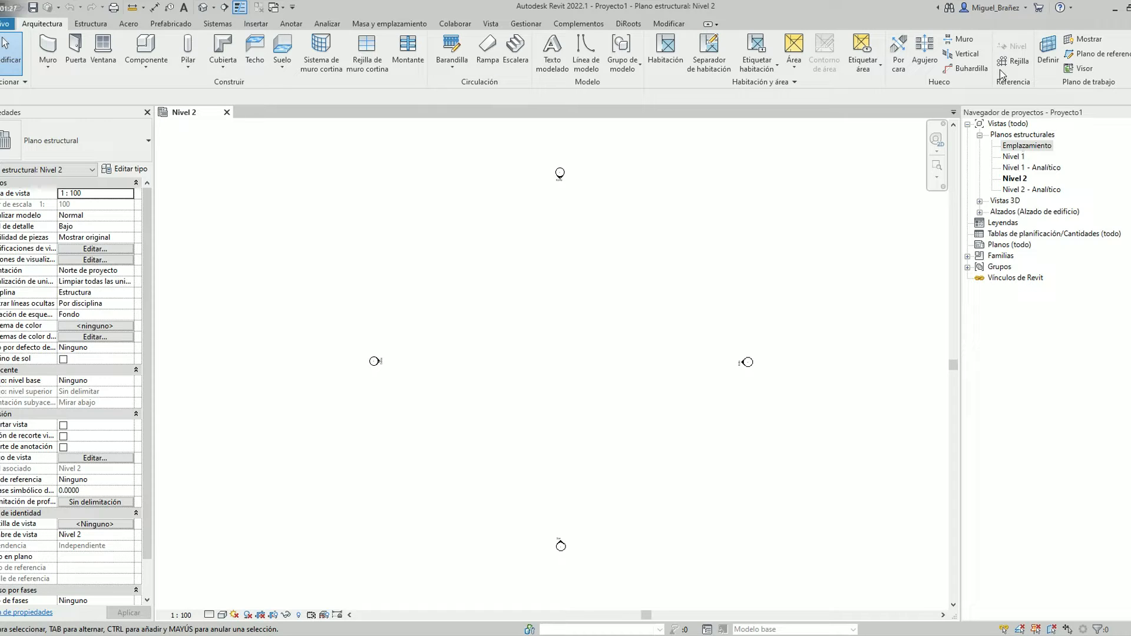
Open the Este building elevation to show the level lines
click(980, 212)
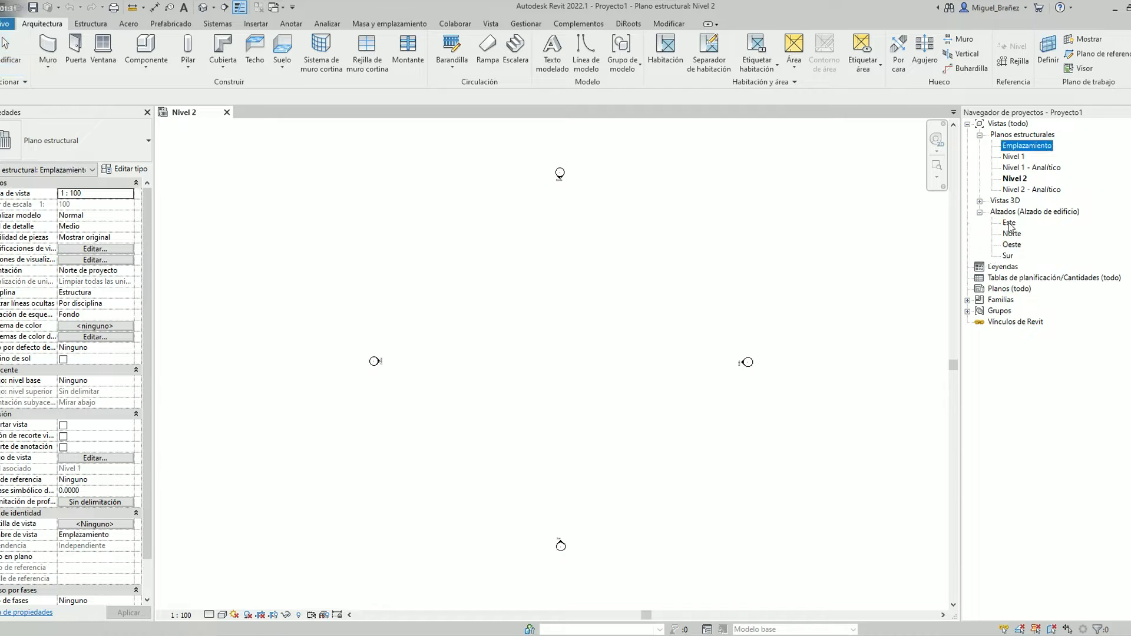
double_click(1009, 224)
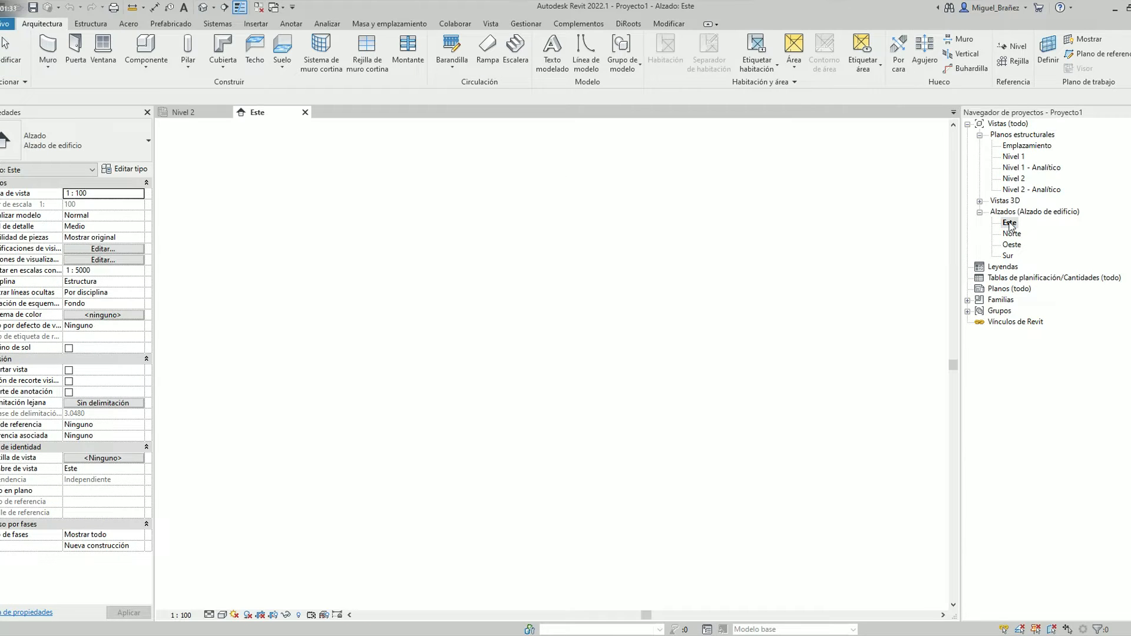
scroll(550, 336, down, 6)
scroll(626, 348, up, 4)
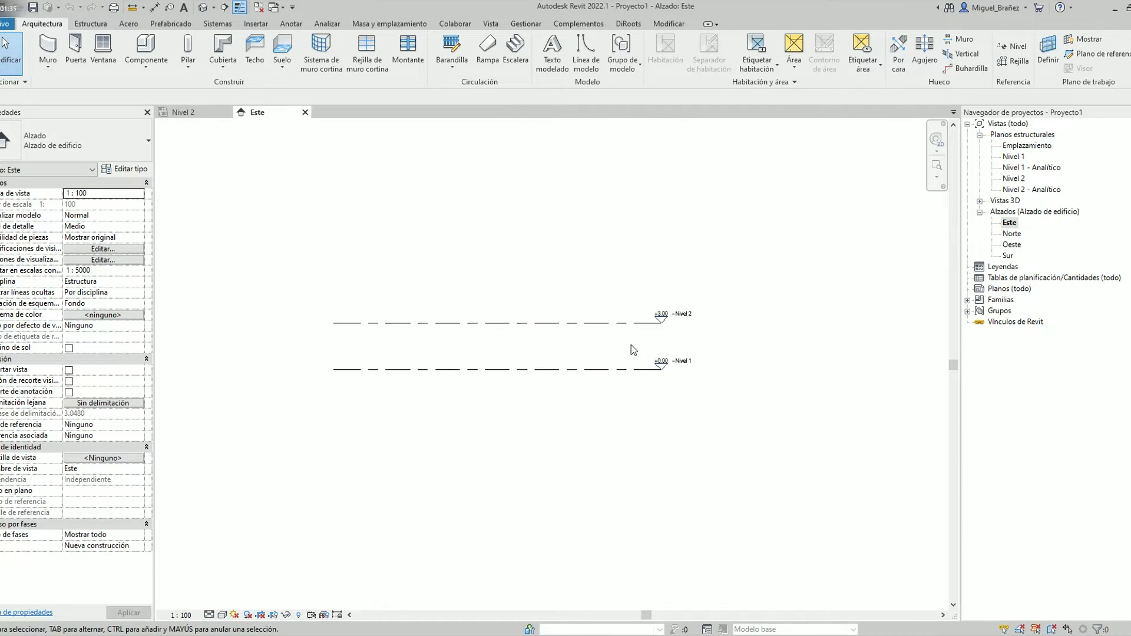
scroll(654, 321, up, 1)
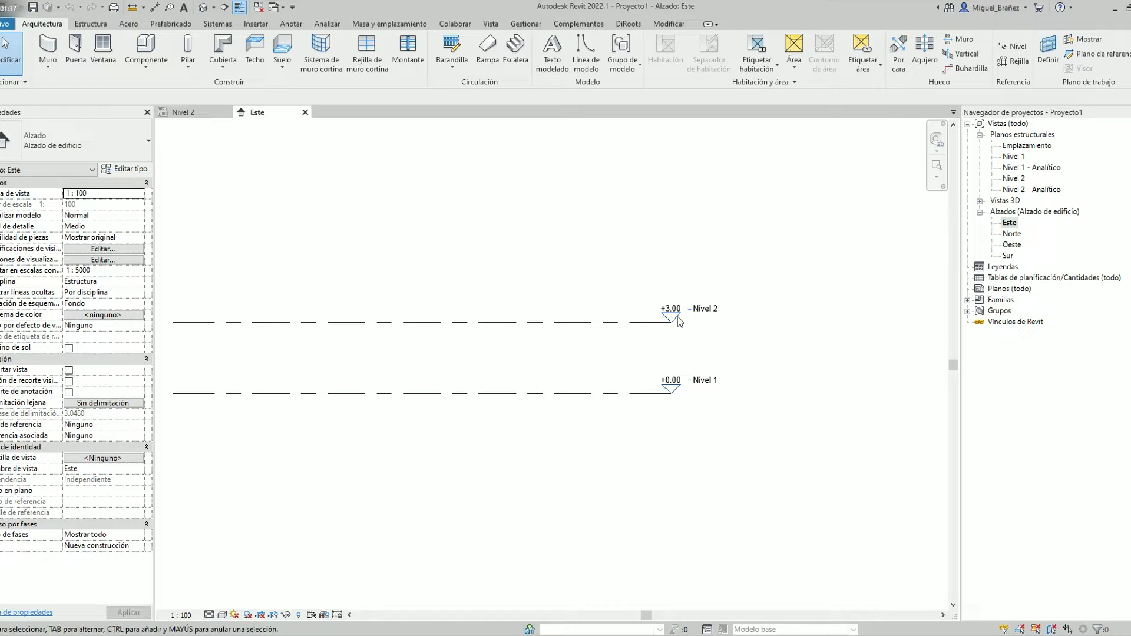
Delete the structural plan views Nivel 1 - Analítico, Nivel 2 - Analítico and Emplazamiento
click(1008, 169)
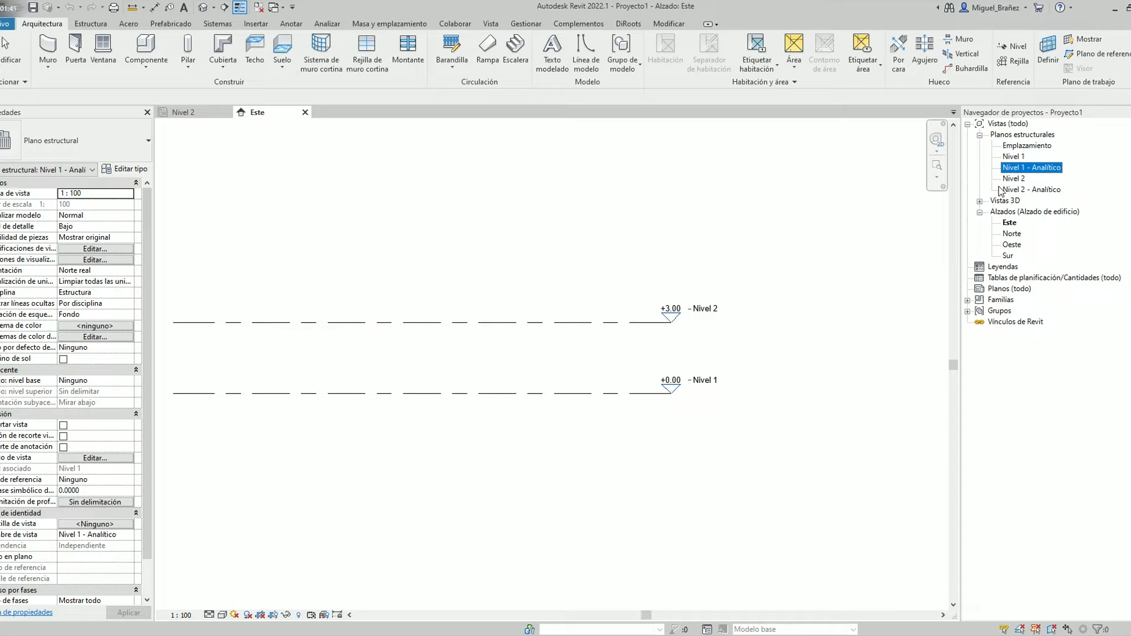
key(Delete)
click(1017, 178)
key(Delete)
click(1016, 147)
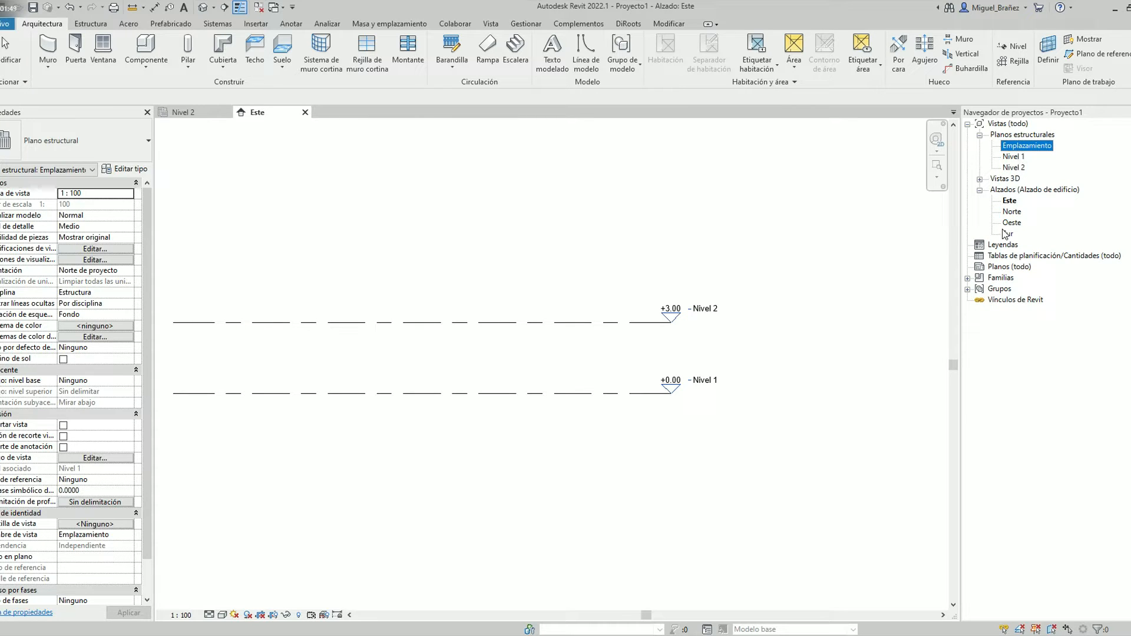
key(Delete)
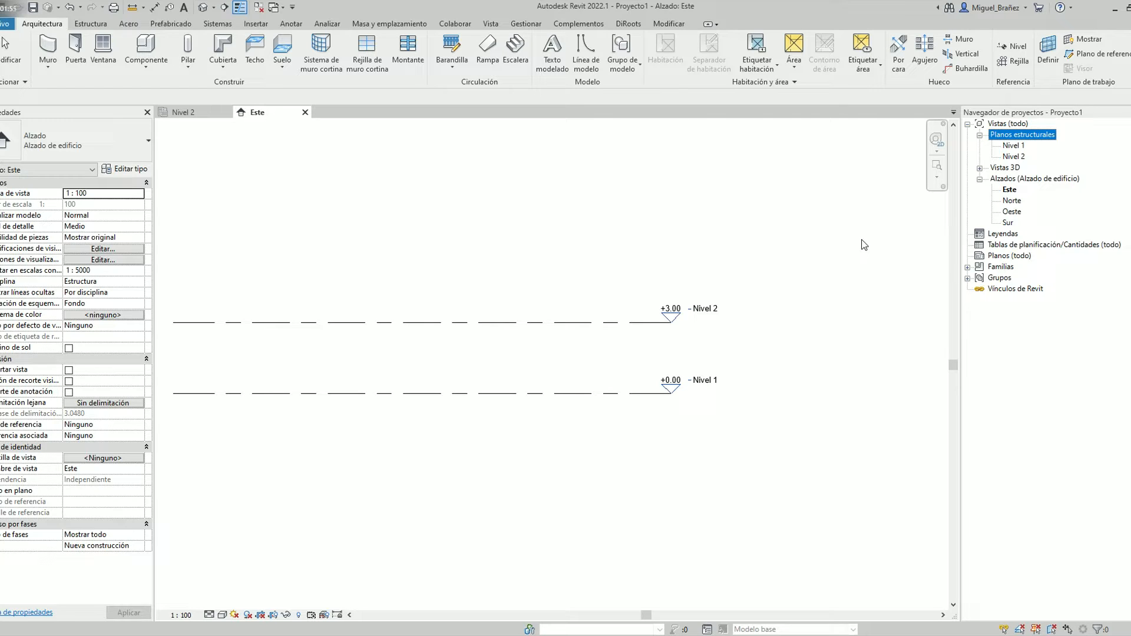
Copy the Nivel 1 level line 3 m vertically downward
click(586, 393)
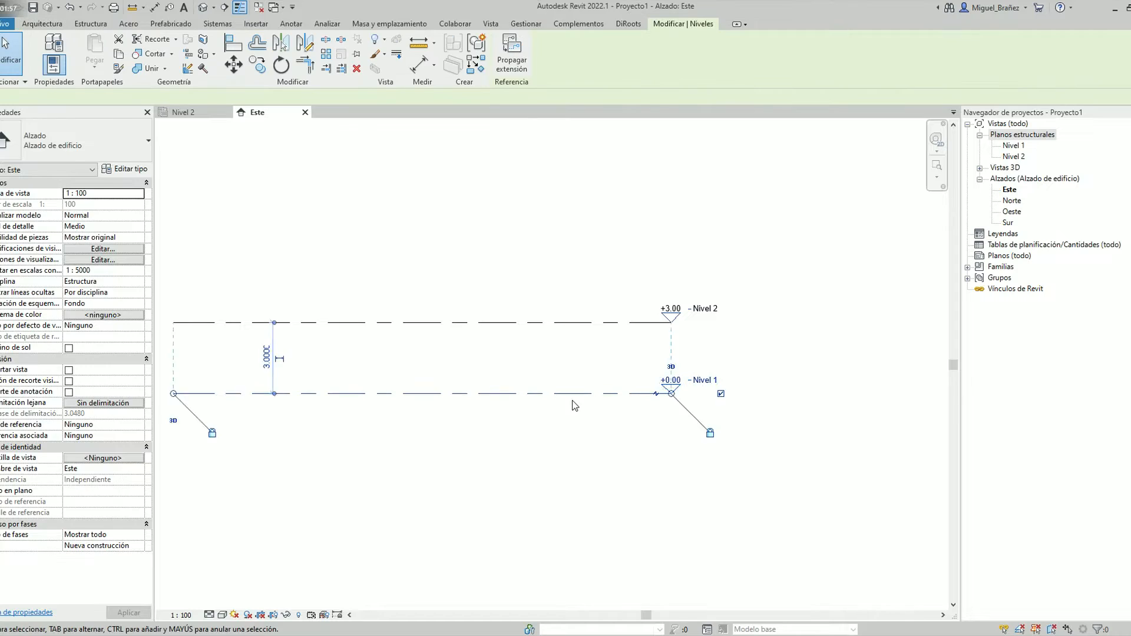
scroll(580, 408, down, 1)
scroll(647, 388, up, 2)
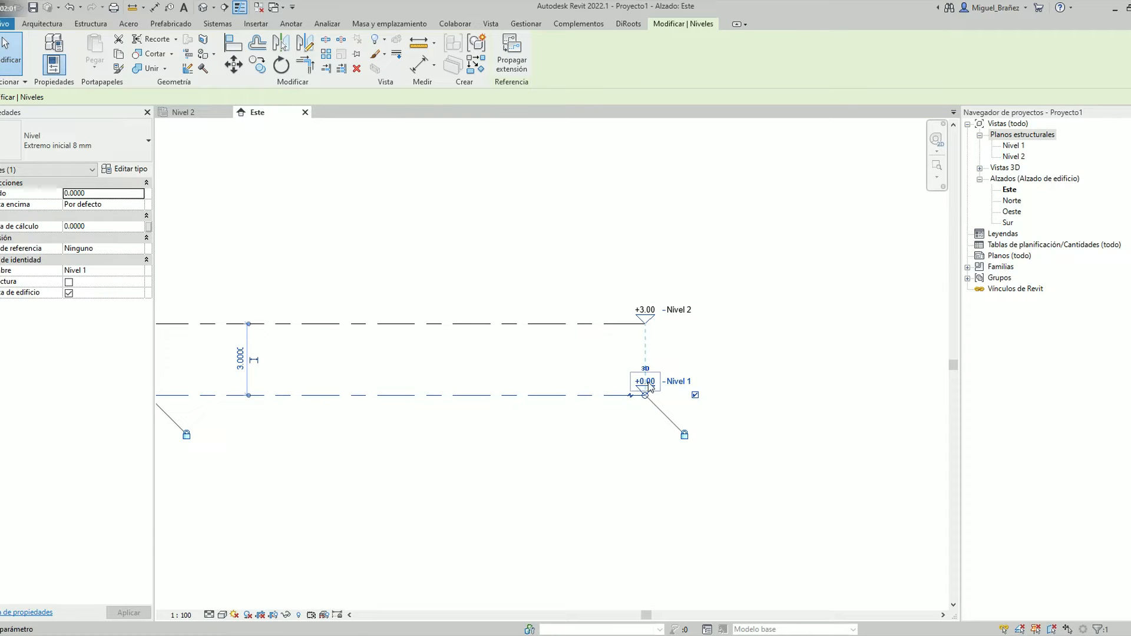
click(258, 70)
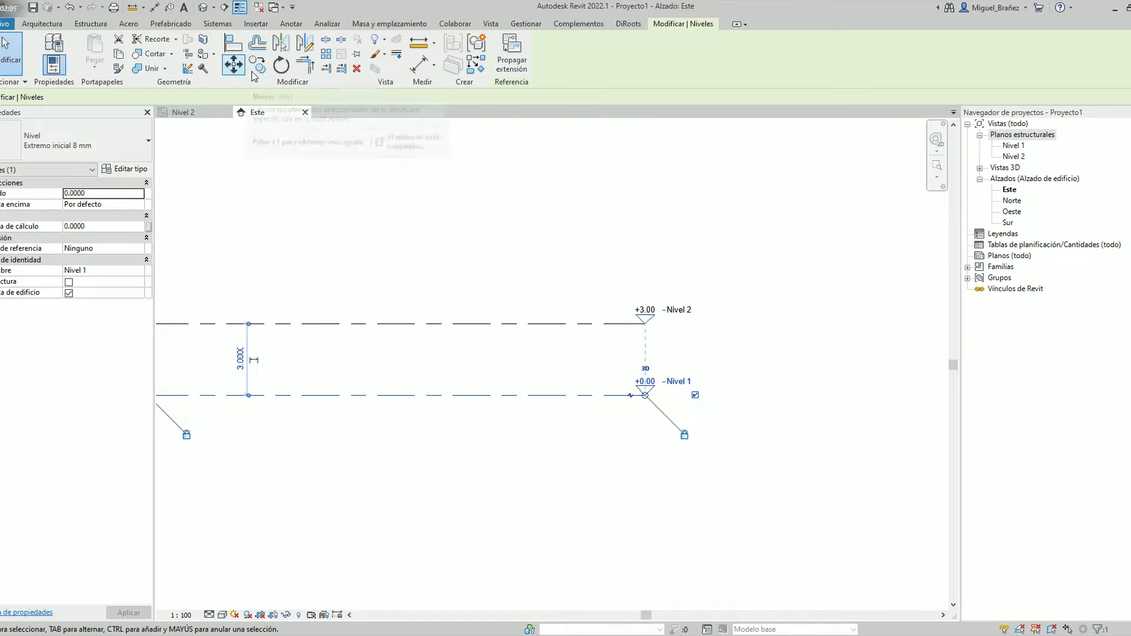
click(759, 396)
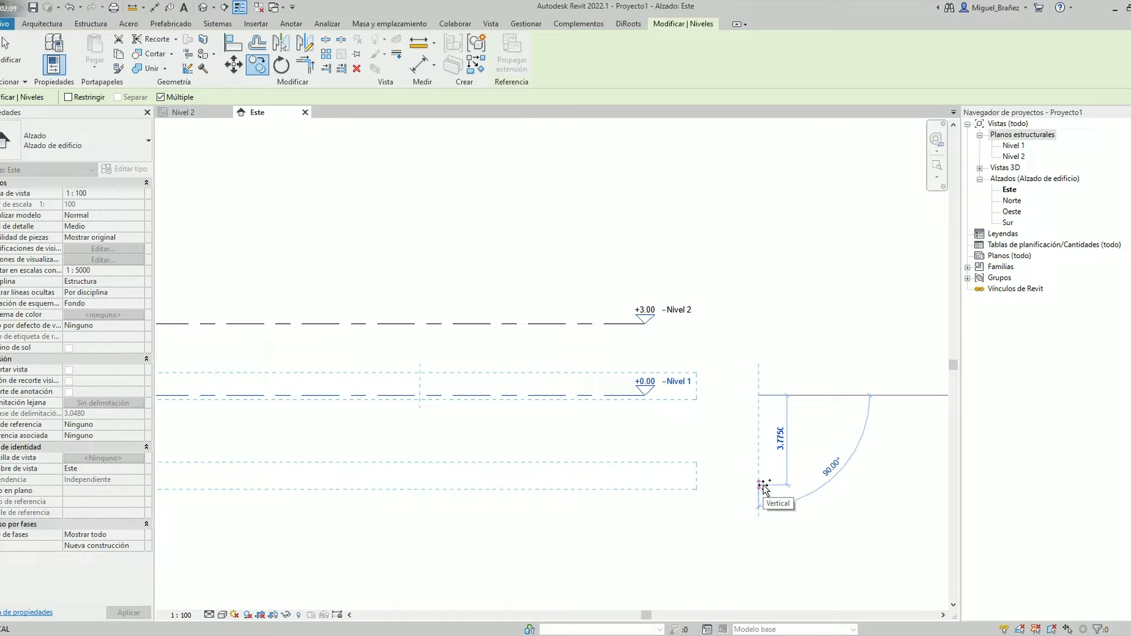
text(3)
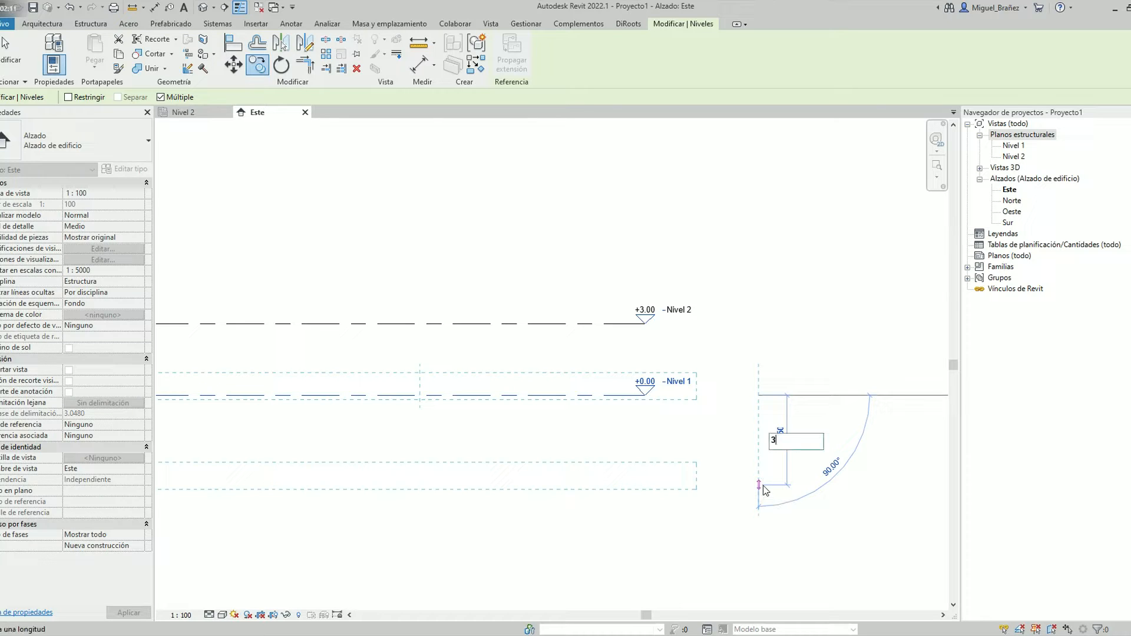
key(Return)
key(Escape)
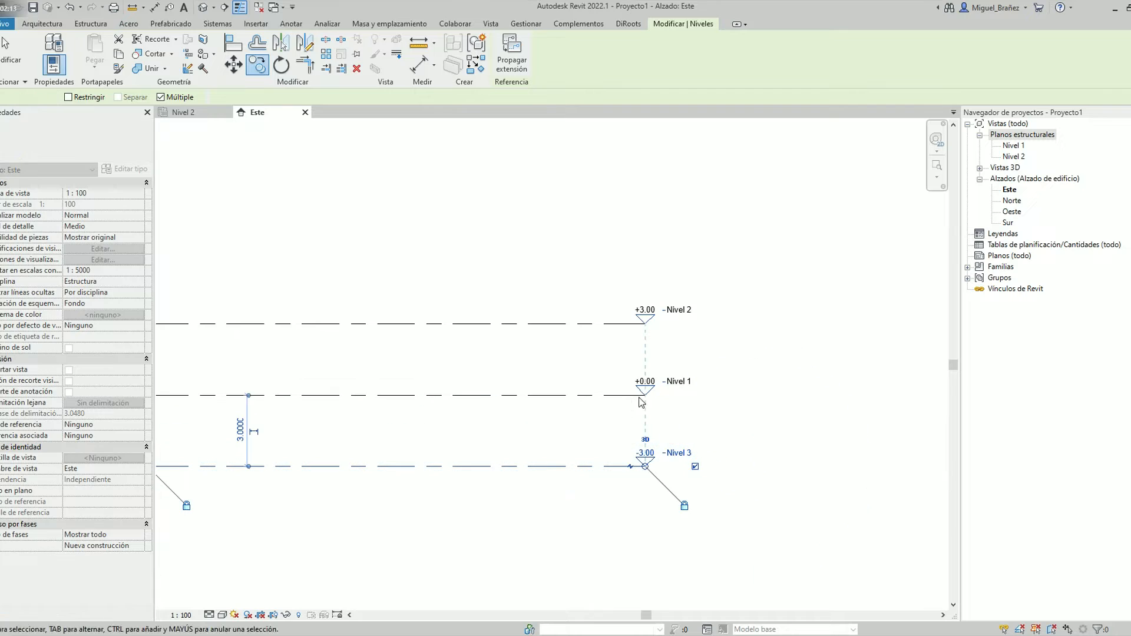
Rename the lowest level as Cimentación
click(679, 452)
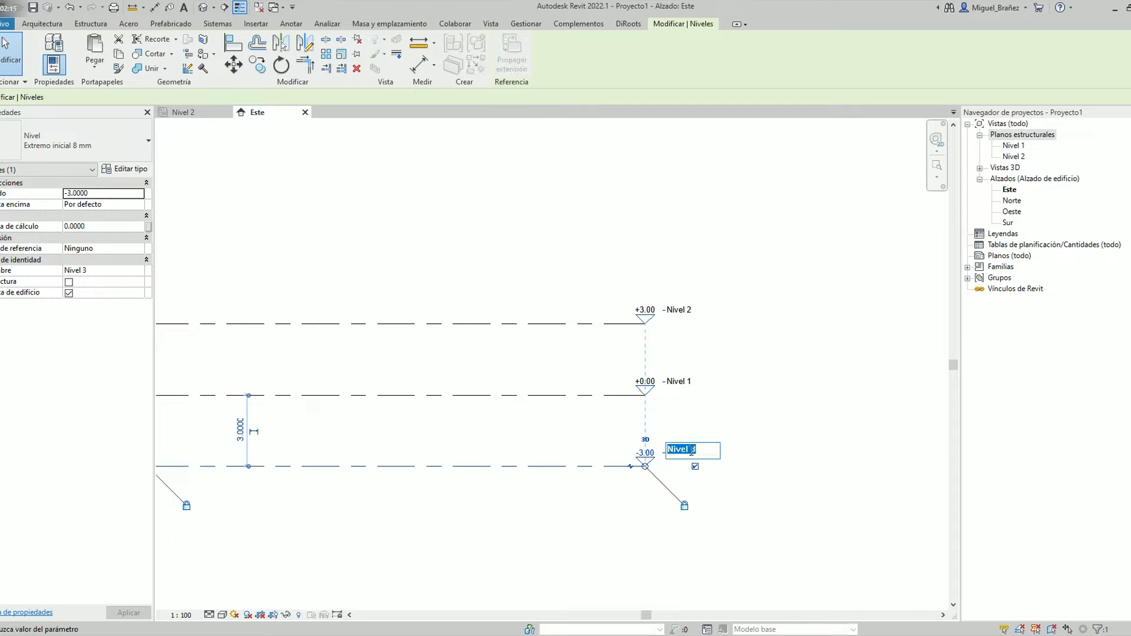
text(Cimentación)
key(Return)
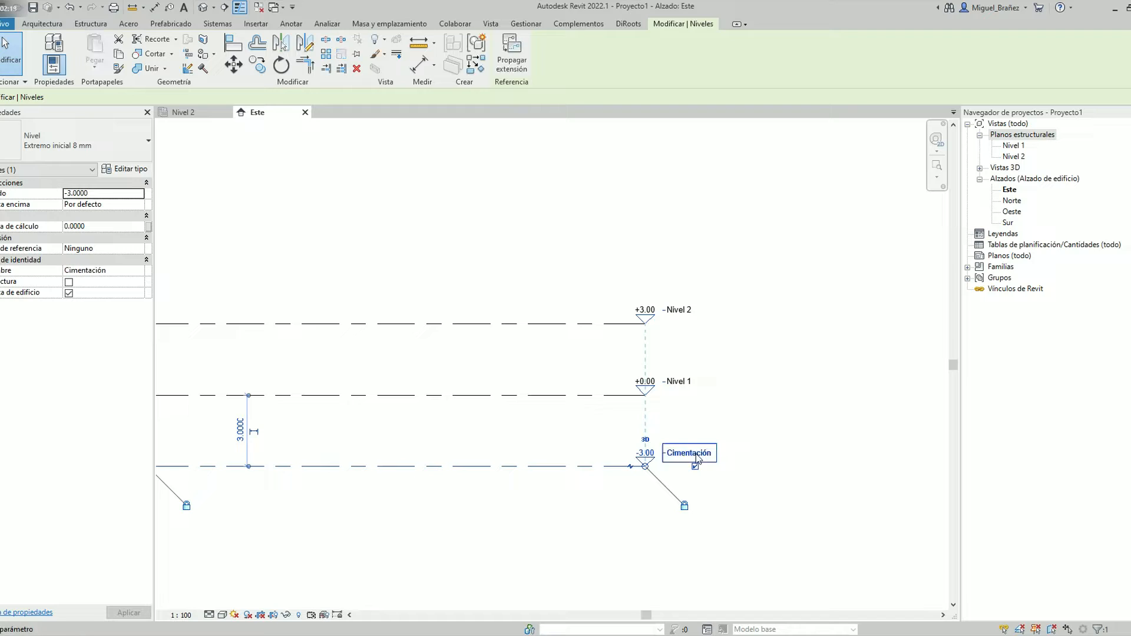
Rename the Nivel 1 level as Planta Baja
click(680, 382)
click(684, 380)
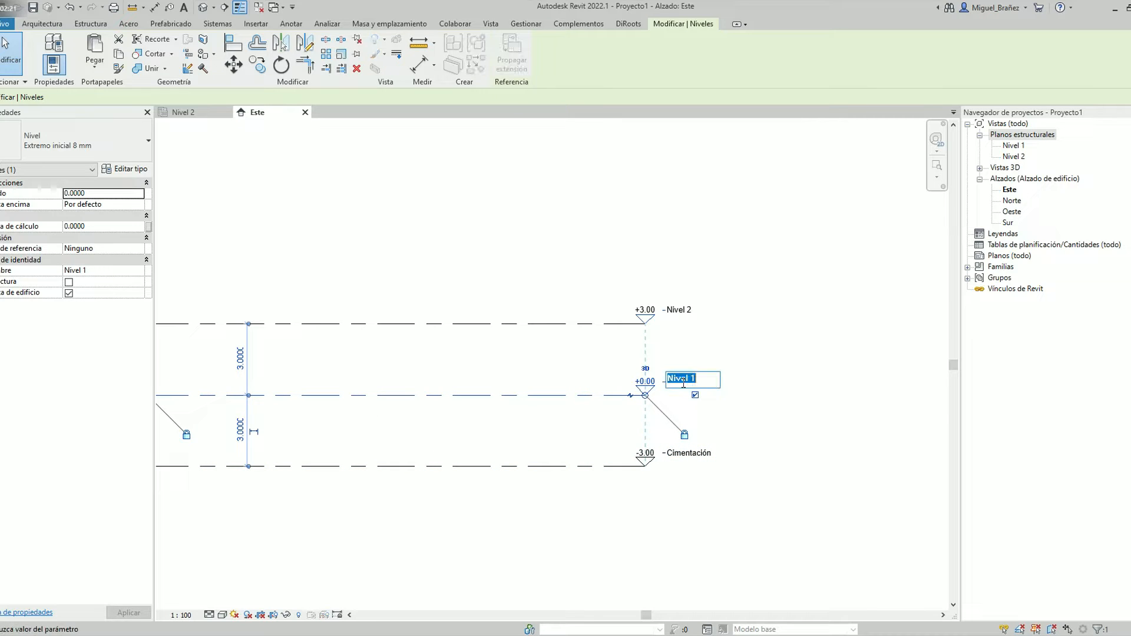
text(Plat)
text(nta Baja)
key(Return)
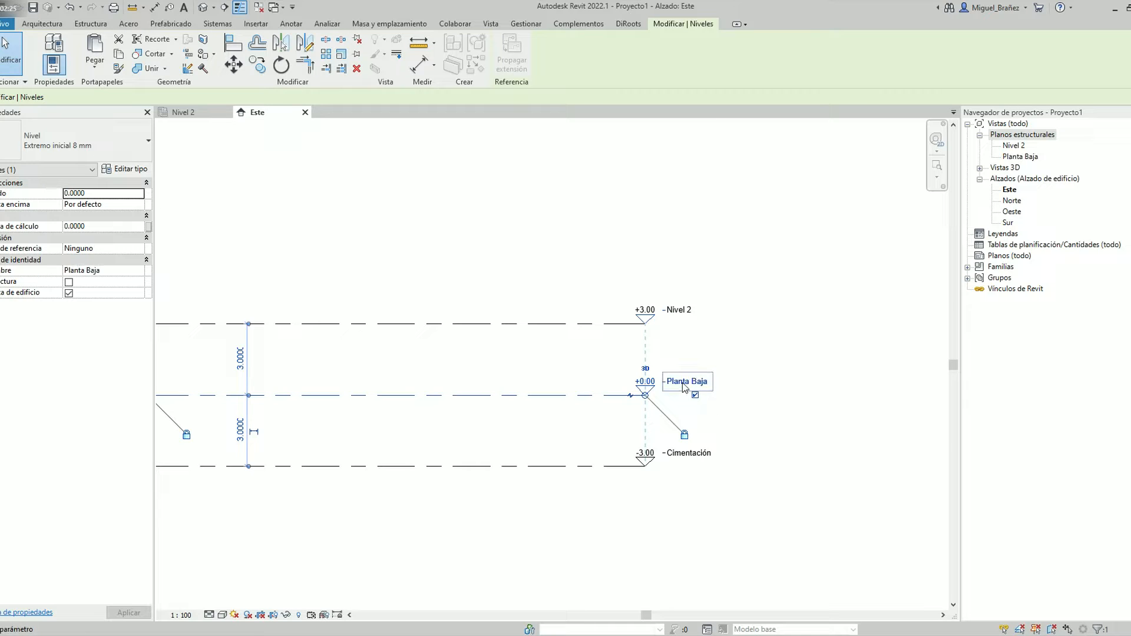
Rename the Nivel 2 level as Piso 1
click(680, 310)
click(686, 309)
text(Piso 1)
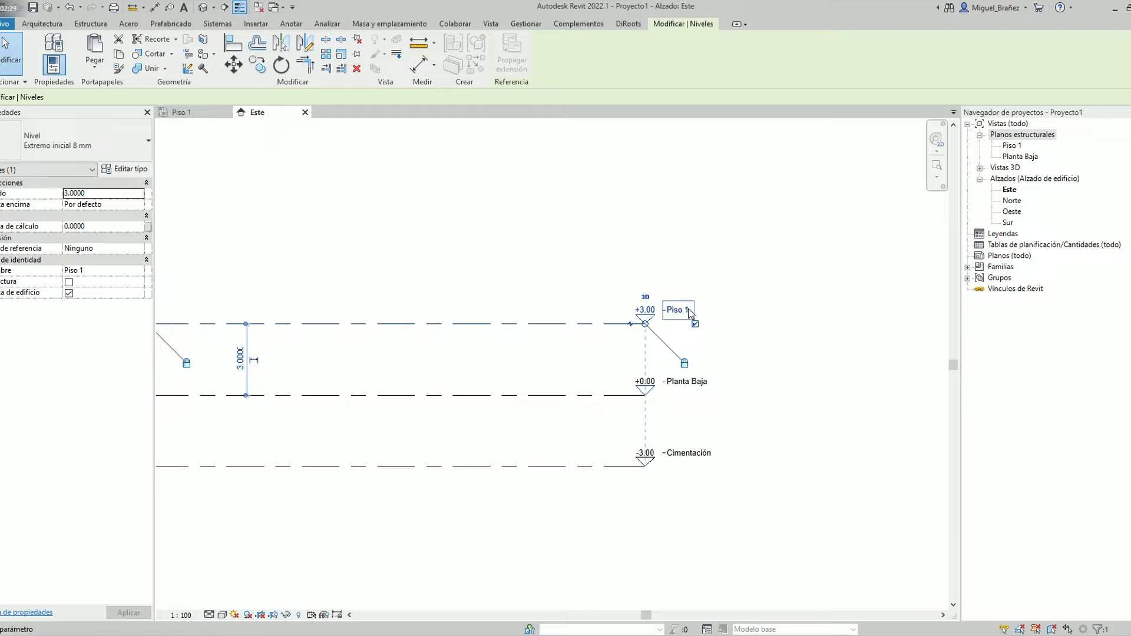
key(Return)
click(670, 208)
Copy the Piso 1 level upward six times in succession, spacing each copy 3 m above the previous one
scroll(654, 351, down, 2)
middle_drag(570, 316, 608, 380)
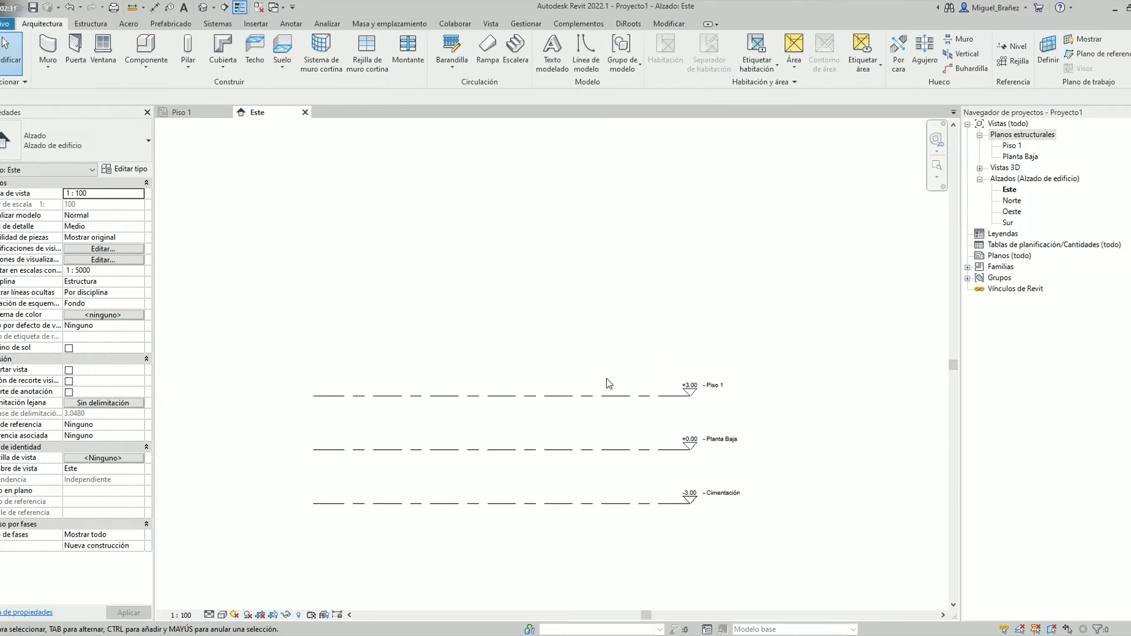
click(607, 396)
click(257, 65)
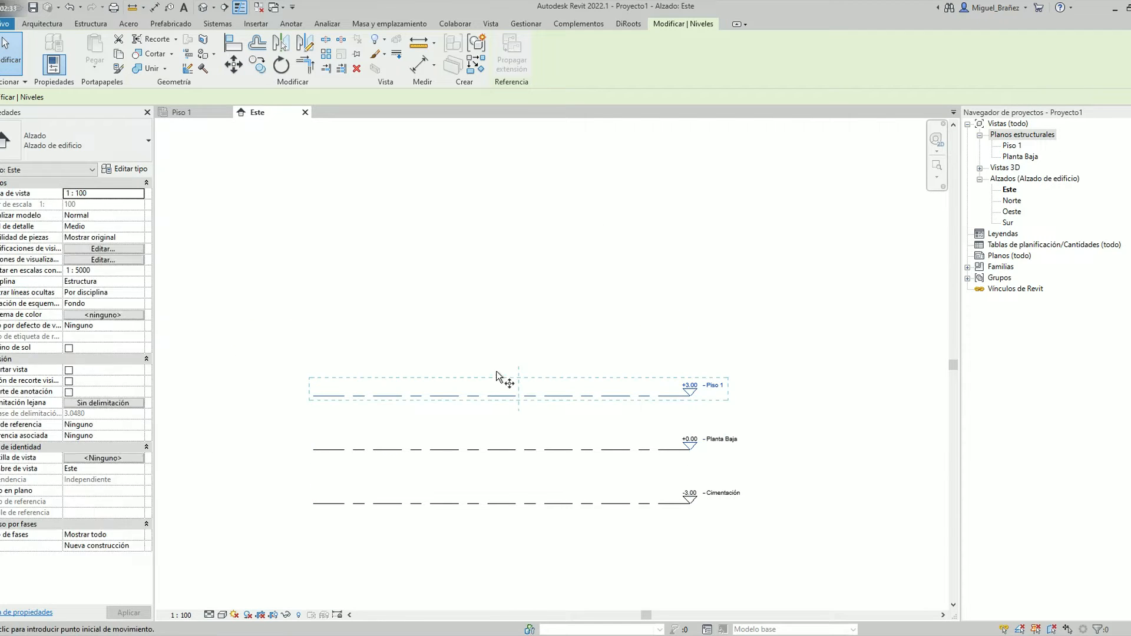
click(648, 396)
middle_drag(664, 303, 656, 451)
scroll(637, 260, down, 2)
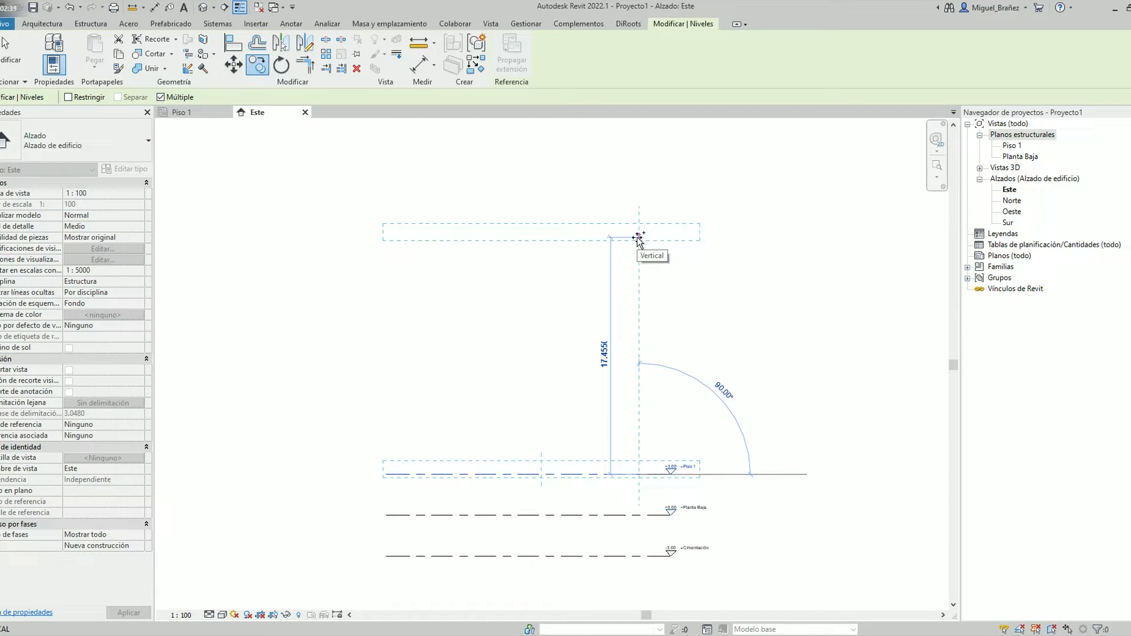
text(3)
key(Return)
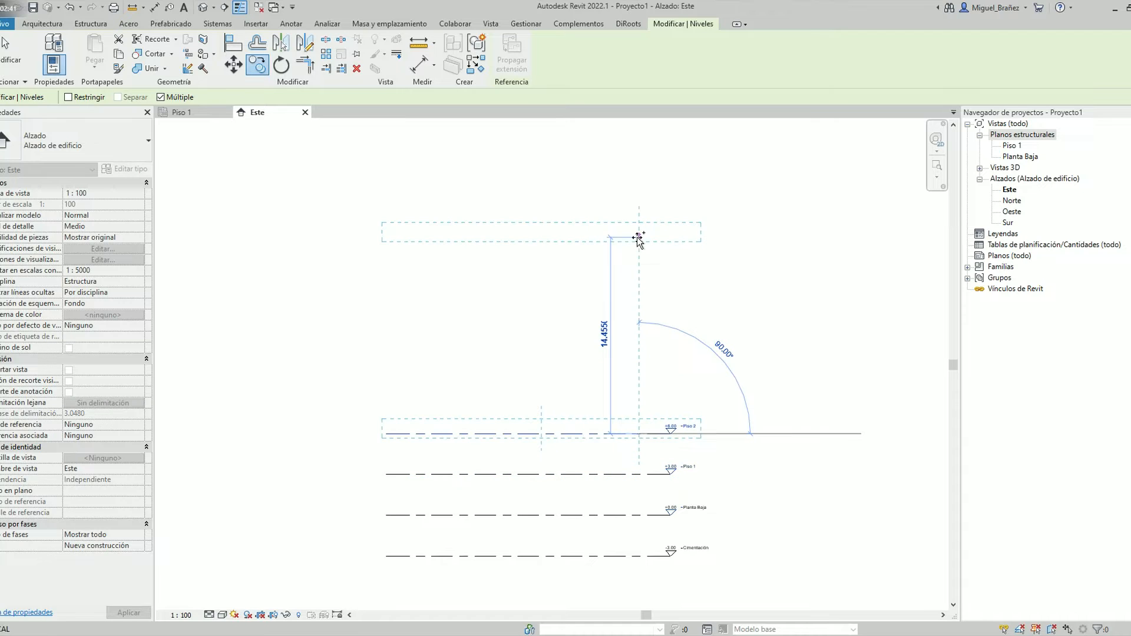
text(3)
key(Return)
text(3)
key(Return)
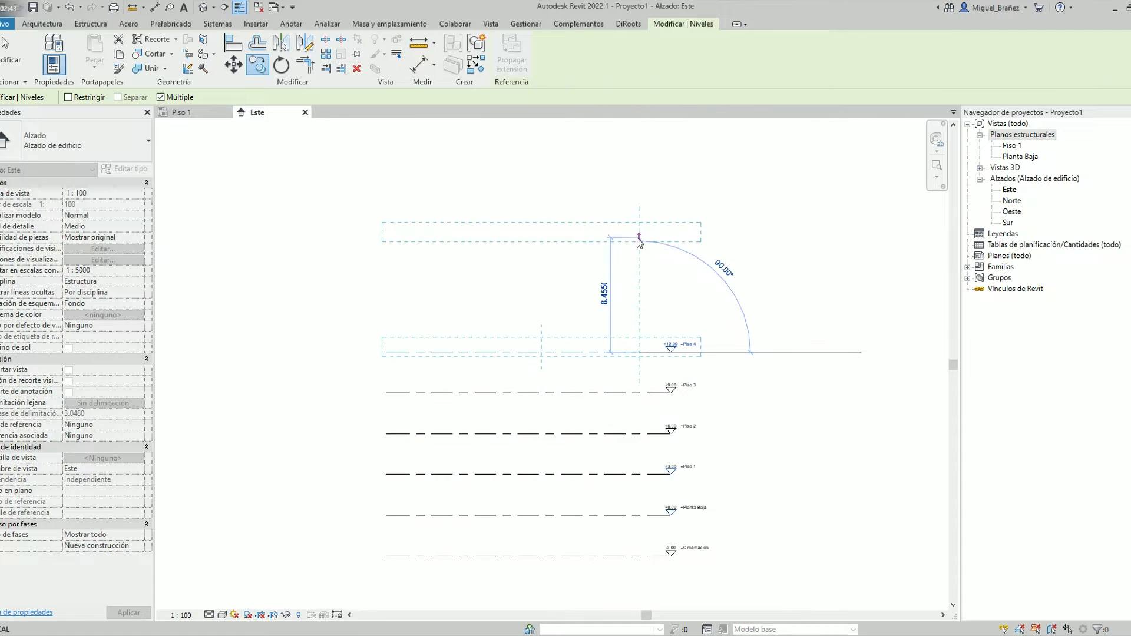
text(3)
key(Return)
text(3)
key(Return)
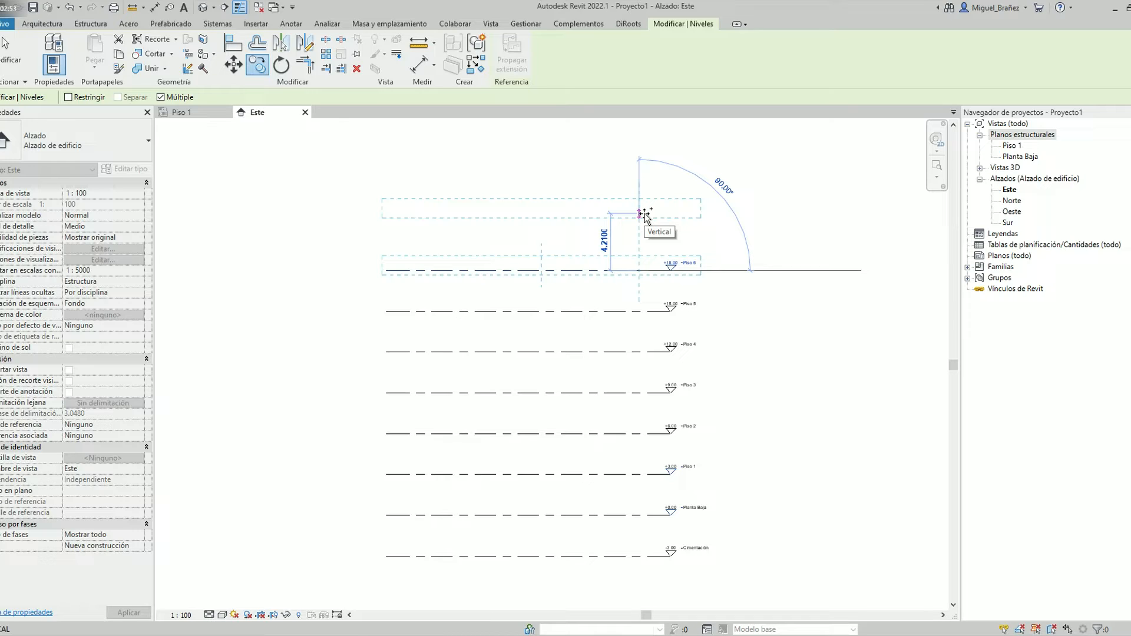
text(3)
key(Return)
key(Escape)
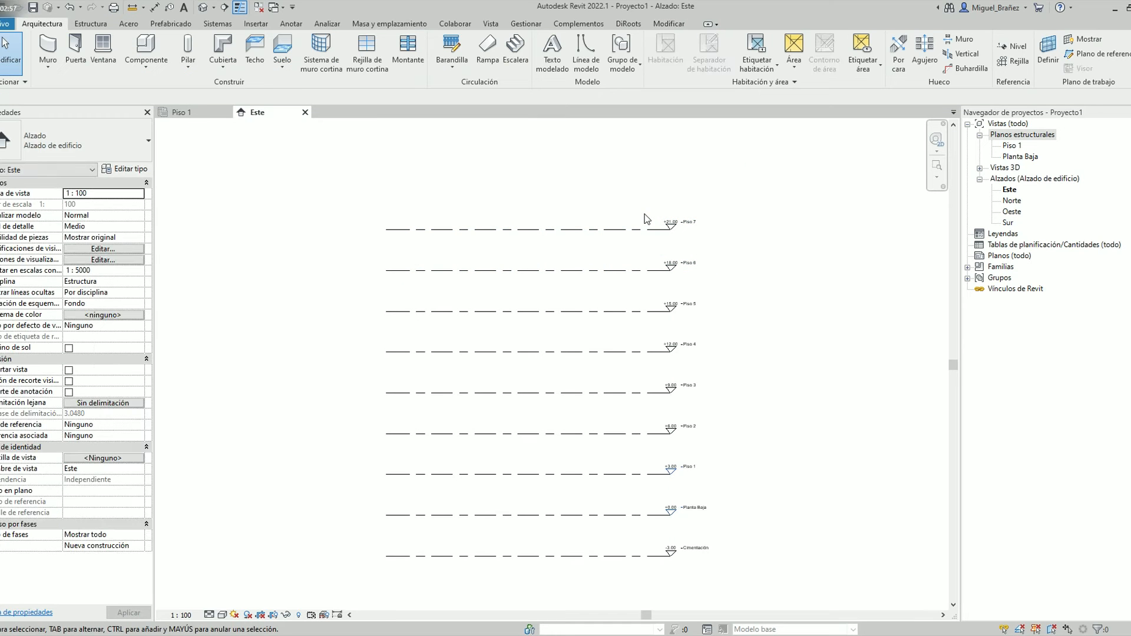
Rename the topmost level as Encadenado
click(688, 222)
click(688, 222)
text(Encadenado)
key(Return)
key(Escape)
Create structural plan views for the Cimentación, Encadenado and Piso 2 to Piso 6 levels, without duplicating existing views
middle_drag(765, 377, 732, 330)
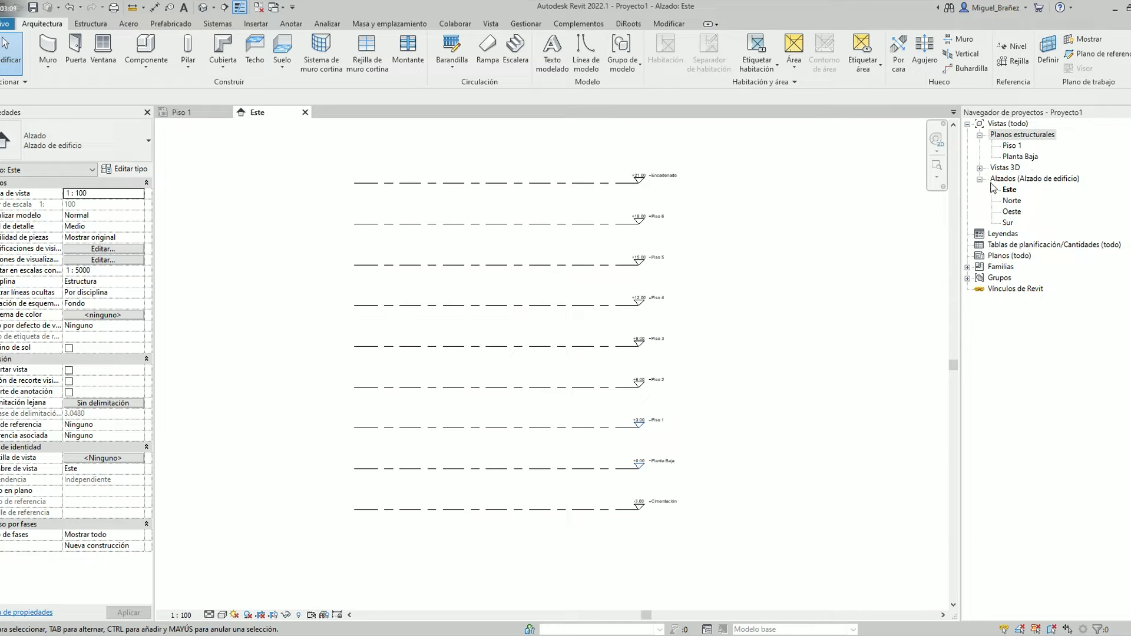
click(491, 24)
click(537, 40)
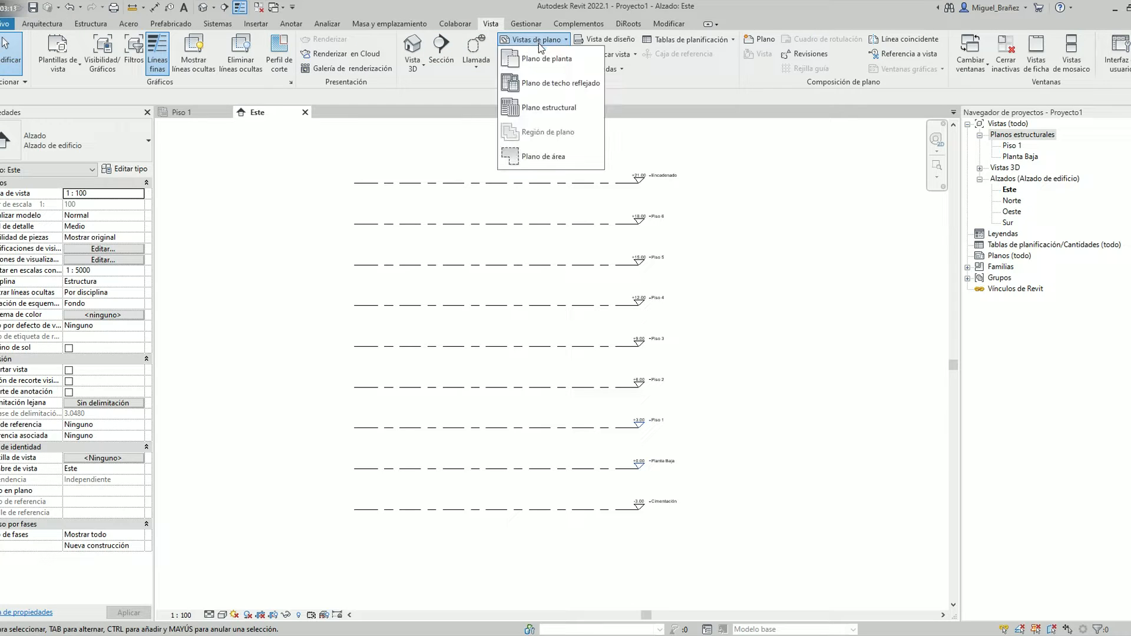
click(535, 112)
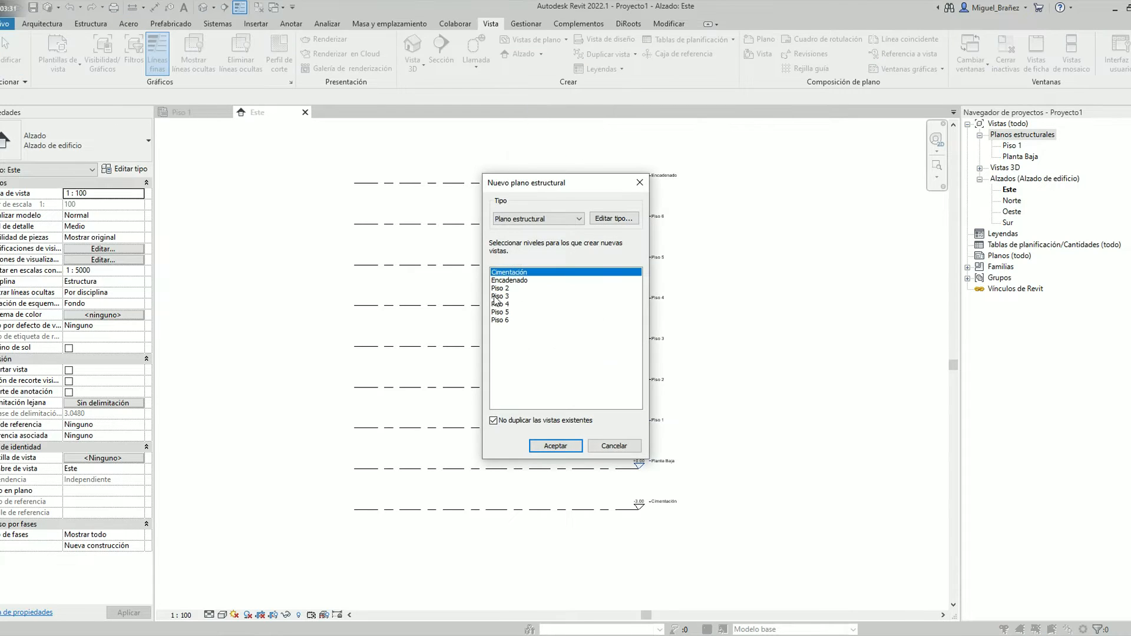
shift+click(534, 396)
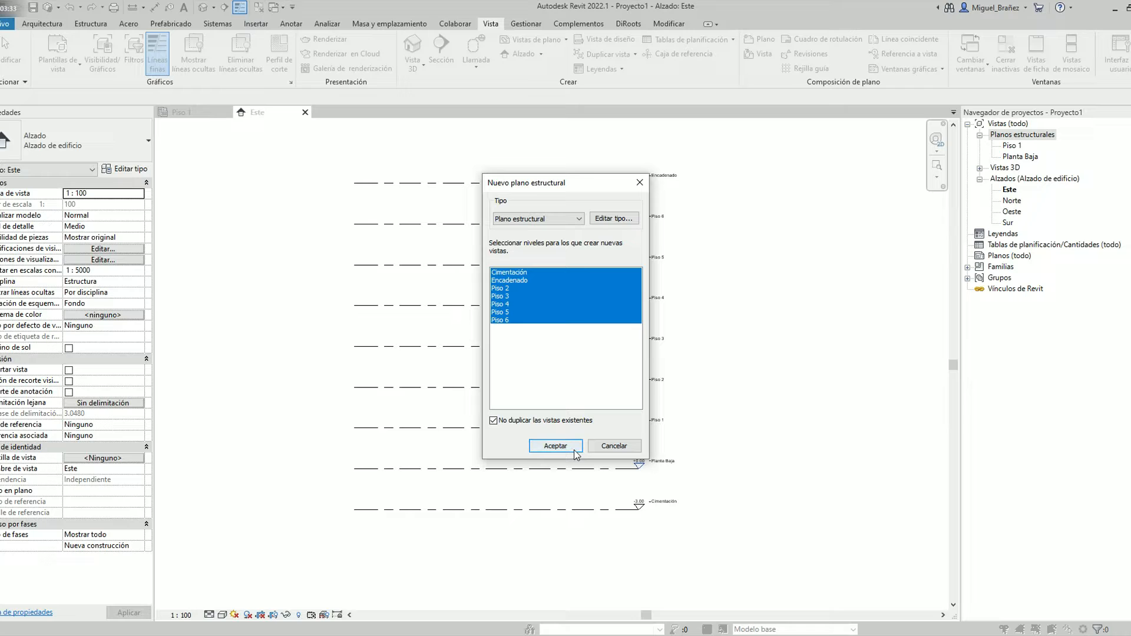
click(574, 451)
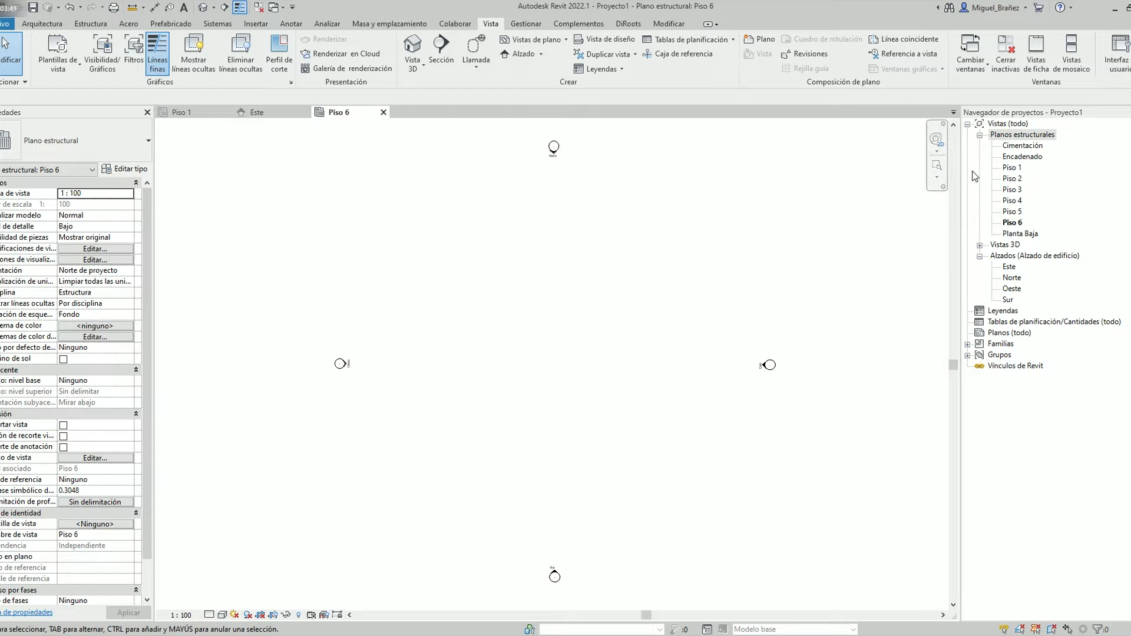
Examine the order in which the structural plans are listed in the project browser
click(1005, 147)
key(Down)
key(Down)
key(Down)
key(Down)
key(Down)
key(Down)
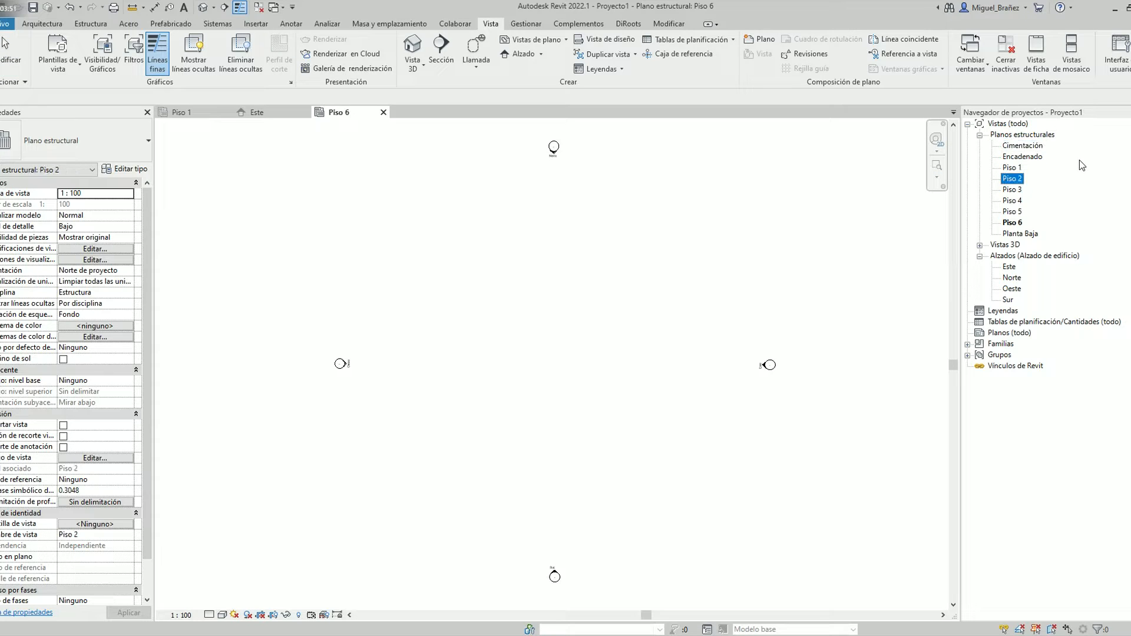
key(Down)
key(Down)
key(Down)
key(Up)
key(Up)
key(Up)
key(Up)
key(Up)
key(Up)
key(Up)
key(Up)
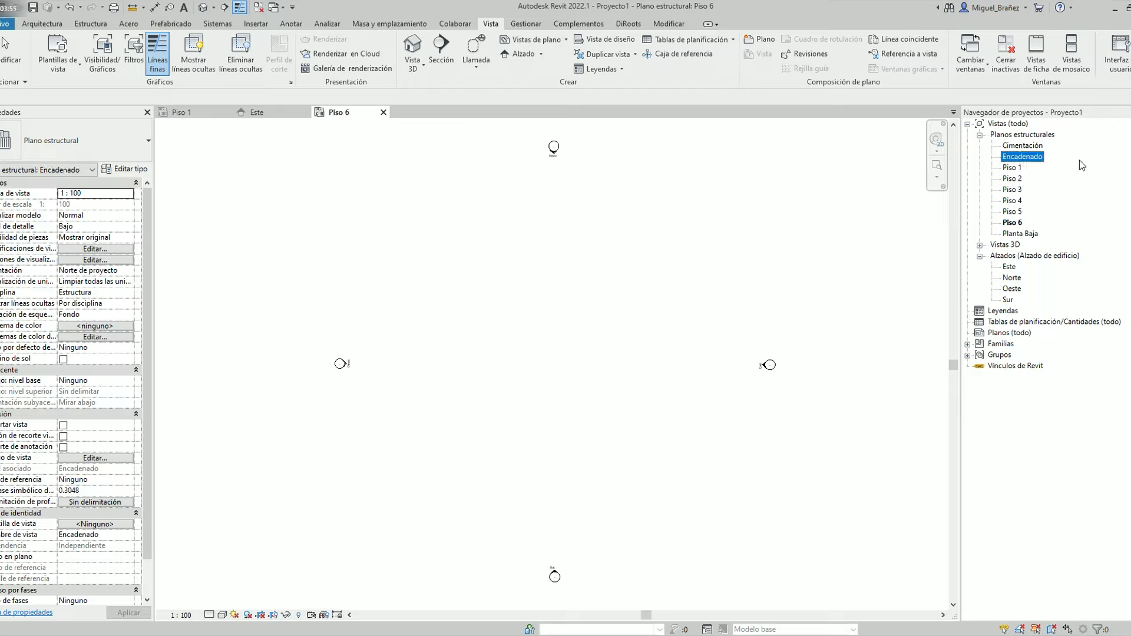
Create a new browser organization scheme for views named Estructura
right_click(1002, 125)
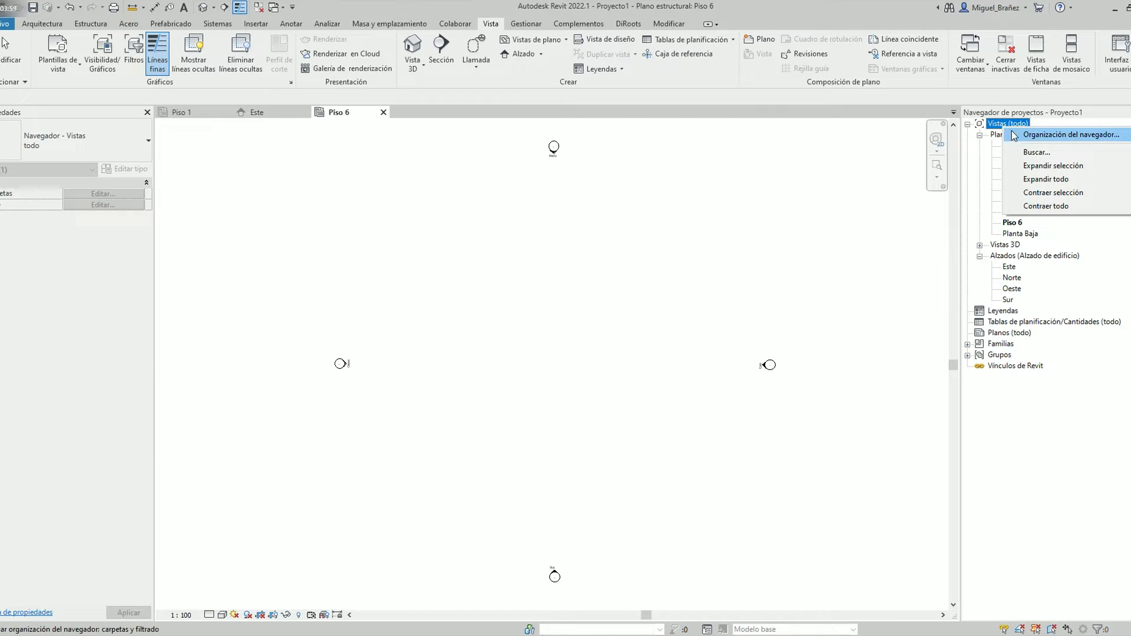
click(1055, 135)
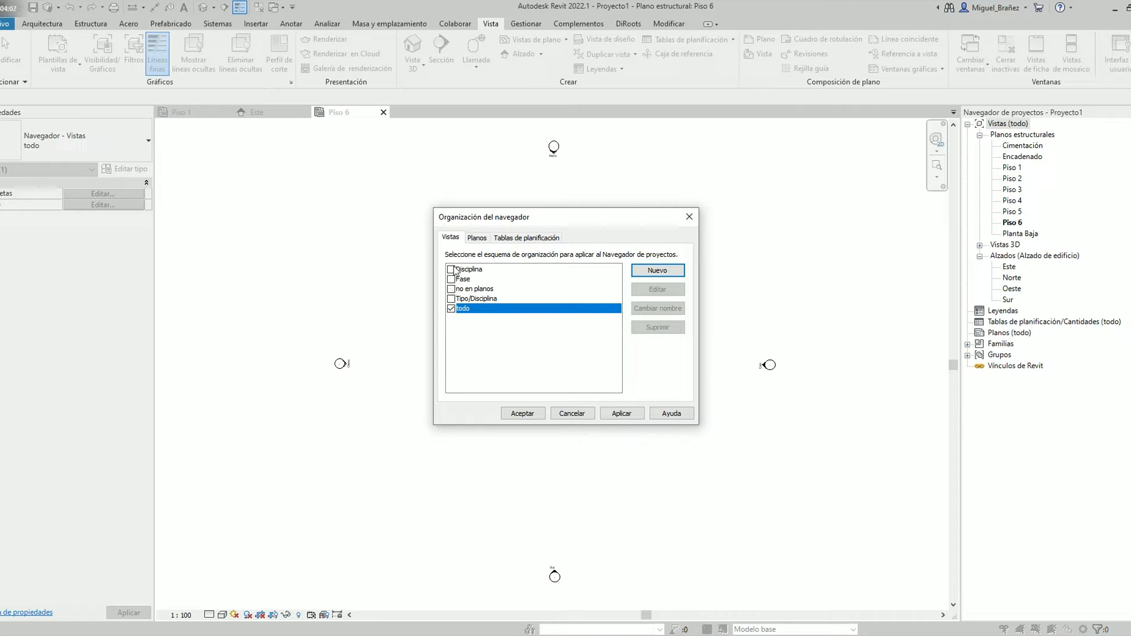
click(651, 274)
text(eS)
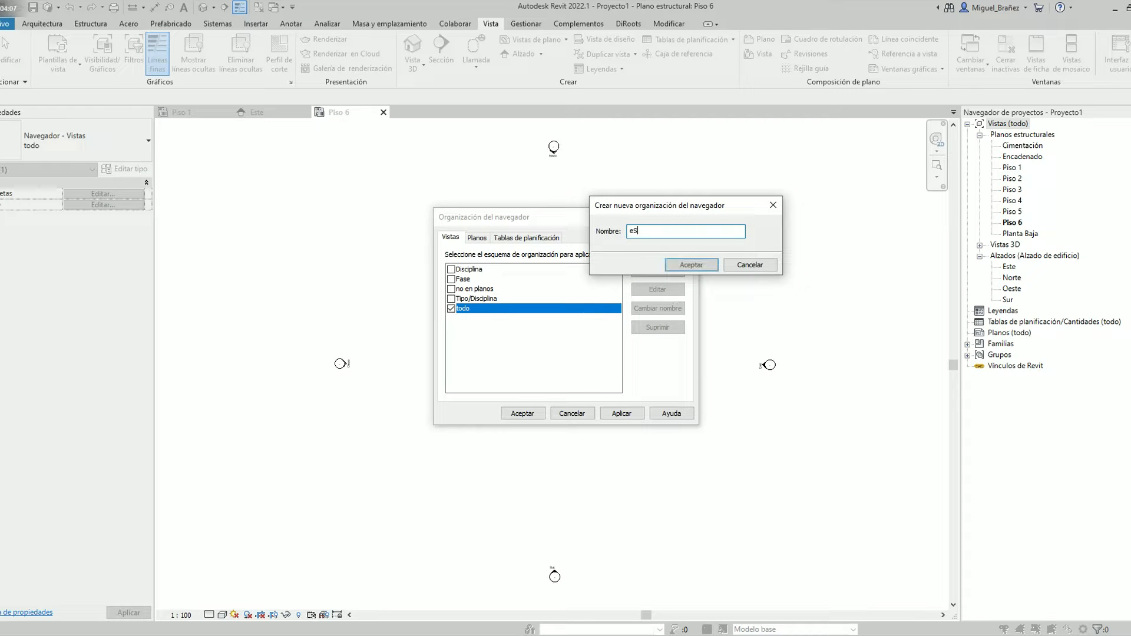
text(TRUCU)
key(BackSpace)
key(BackSpace)
key(BackSpace)
key(BackSpace)
key(BackSpace)
key(BackSpace)
key(BackSpace)
text(Estructural)
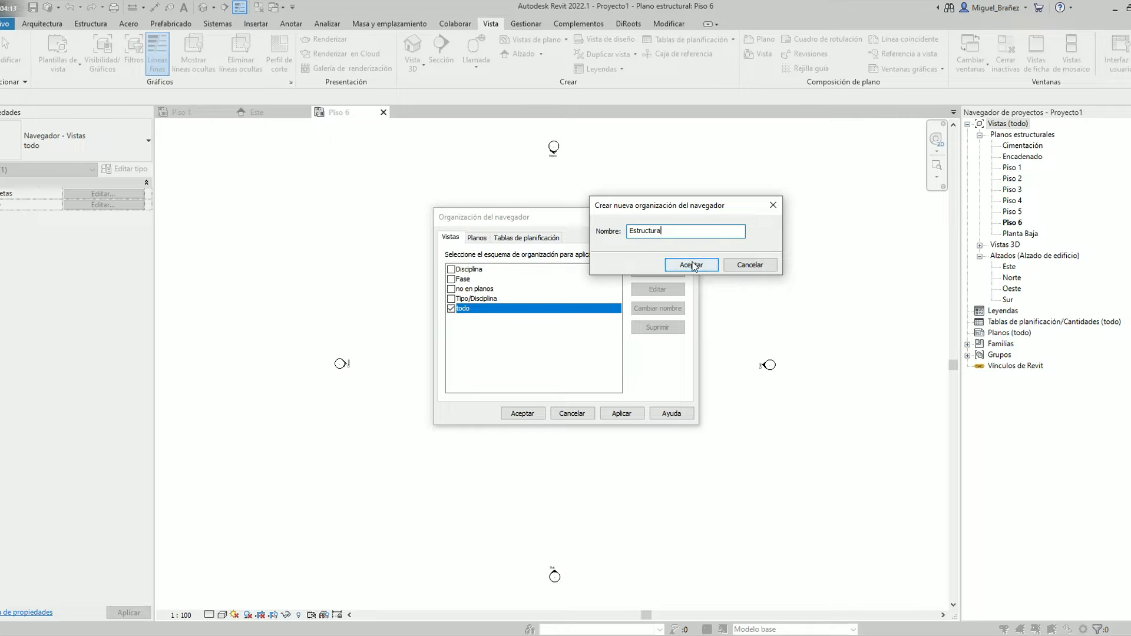
click(688, 263)
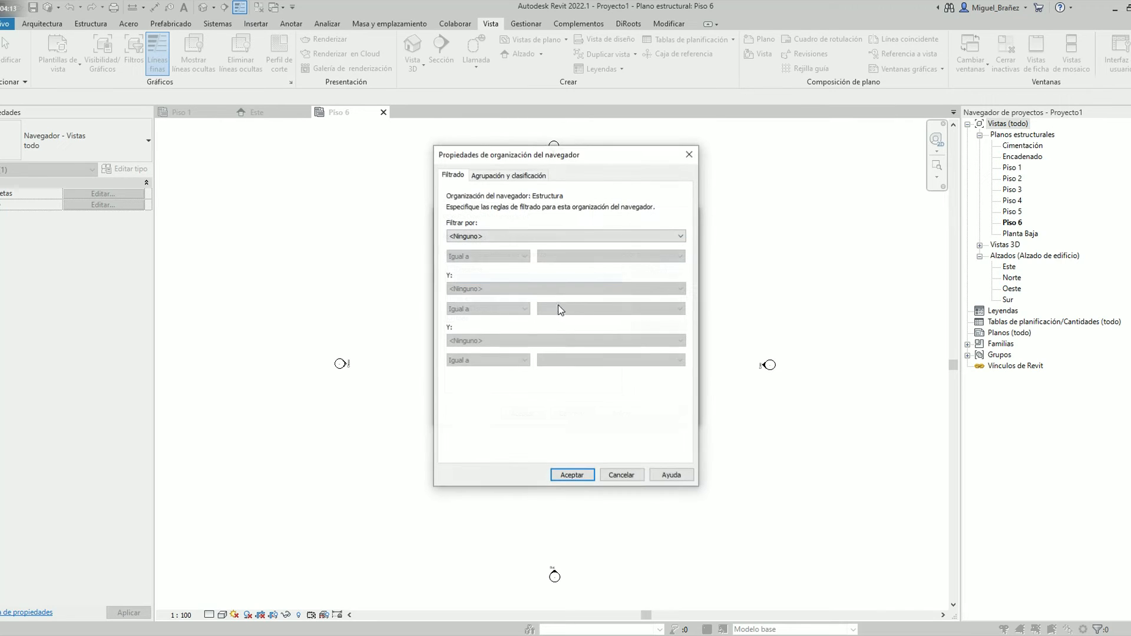
Group the Estructura scheme by Disciplina and by Familia y tipo, and sort it by Nivel asociado in ascending order
click(510, 176)
click(576, 222)
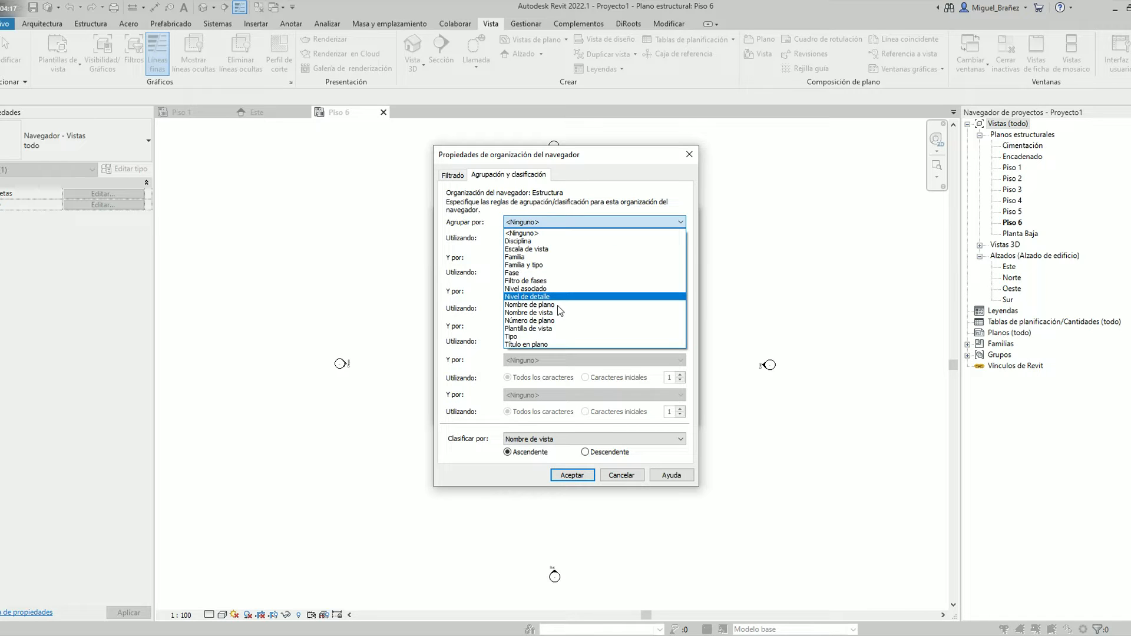
click(557, 240)
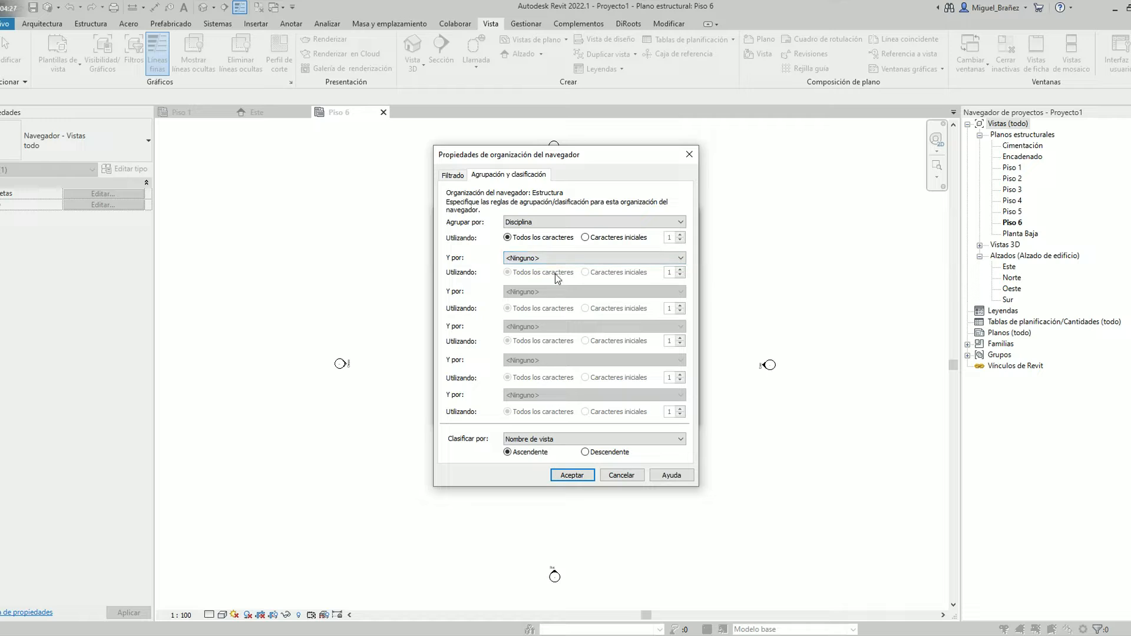
click(564, 257)
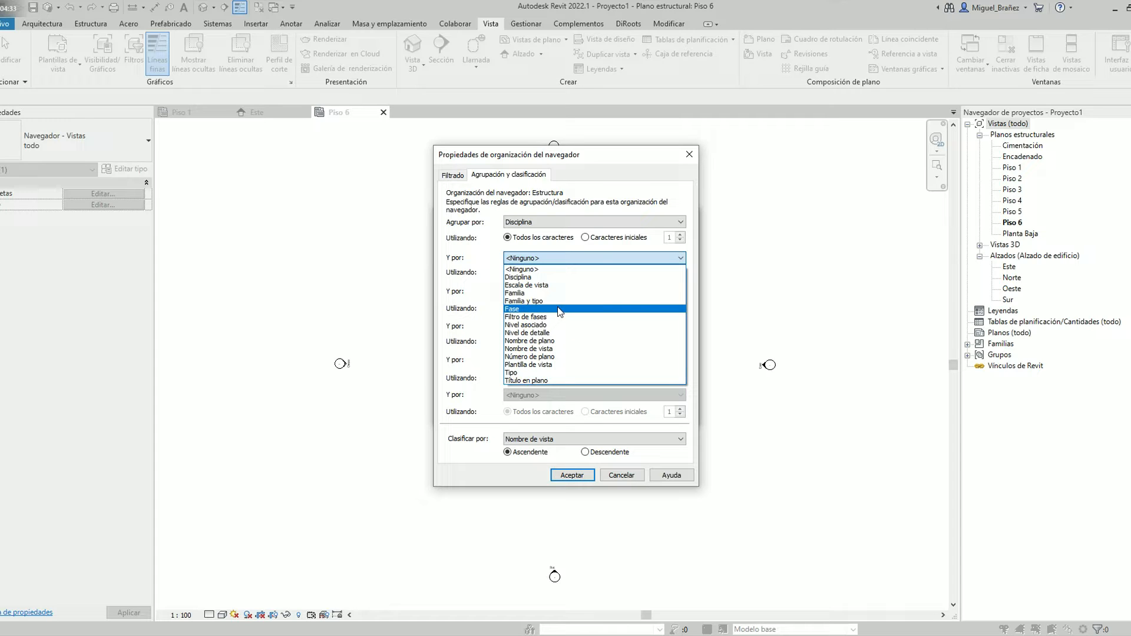
click(531, 301)
click(634, 441)
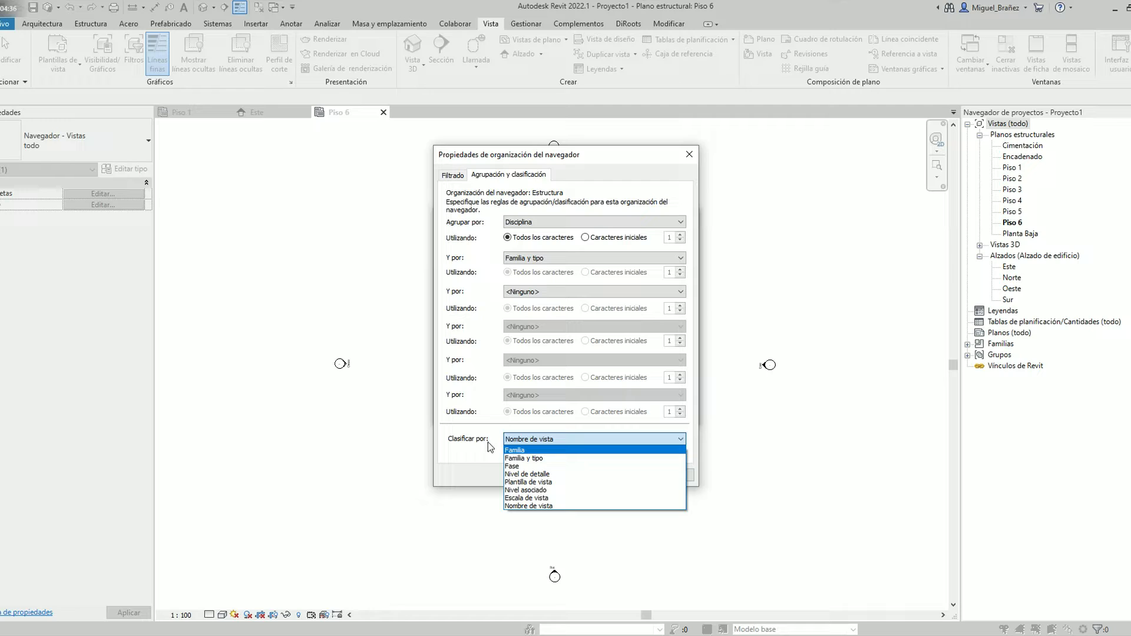
click(557, 491)
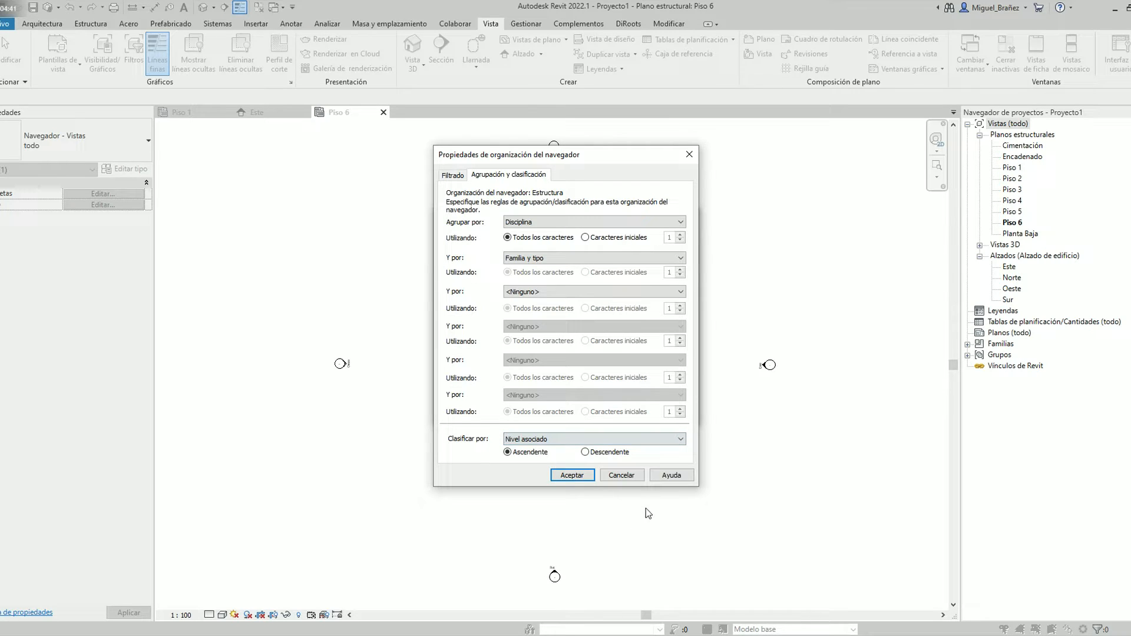
click(572, 474)
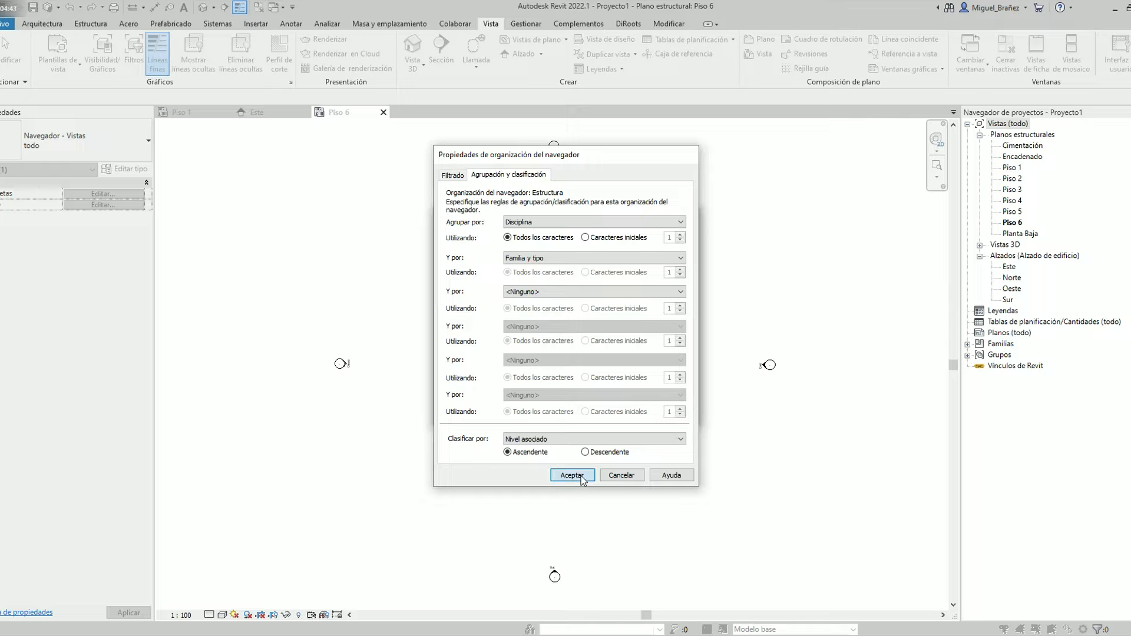
Apply the Estructura organization scheme to the project browser views
click(451, 279)
click(621, 413)
click(522, 413)
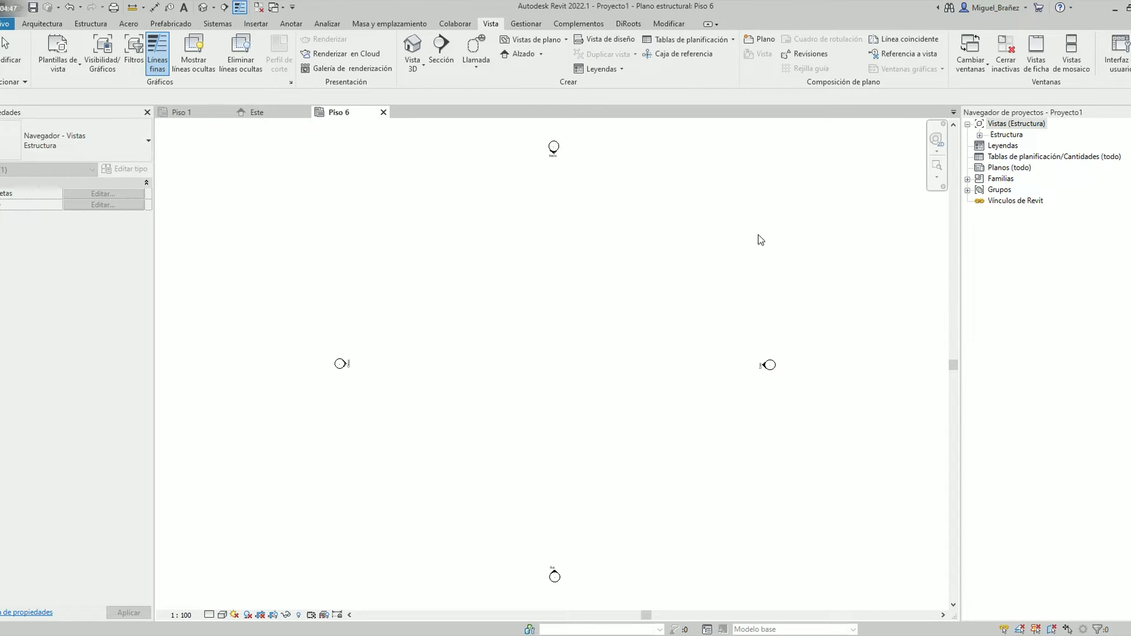
Expand the Estructura discipline with its structural plans, 3D views and elevations in the project browser
click(993, 135)
click(980, 135)
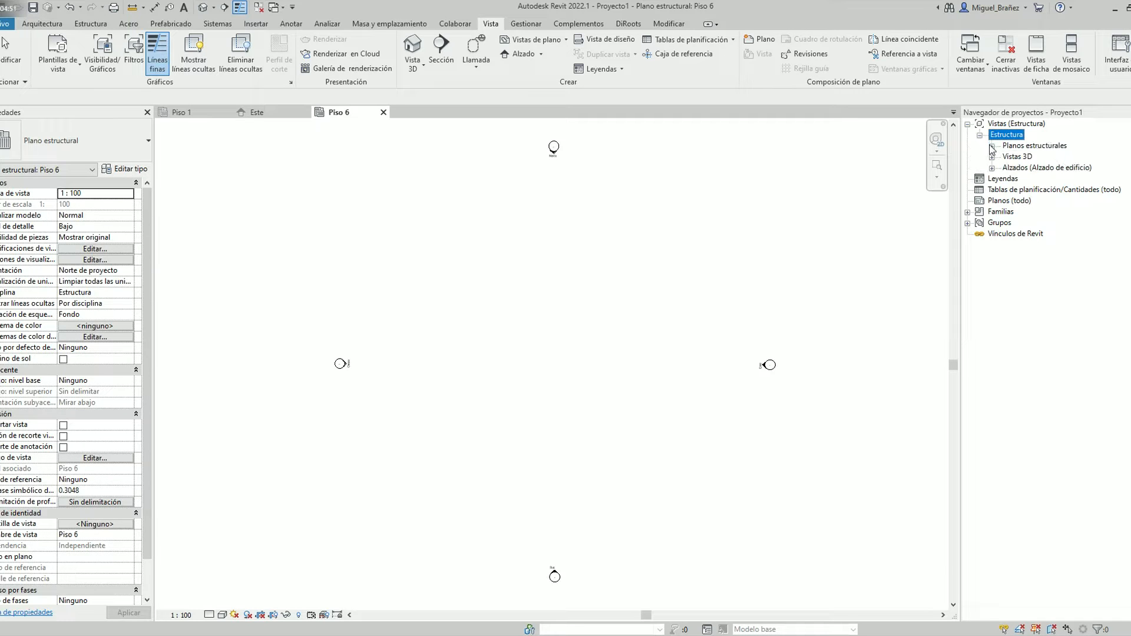
click(992, 146)
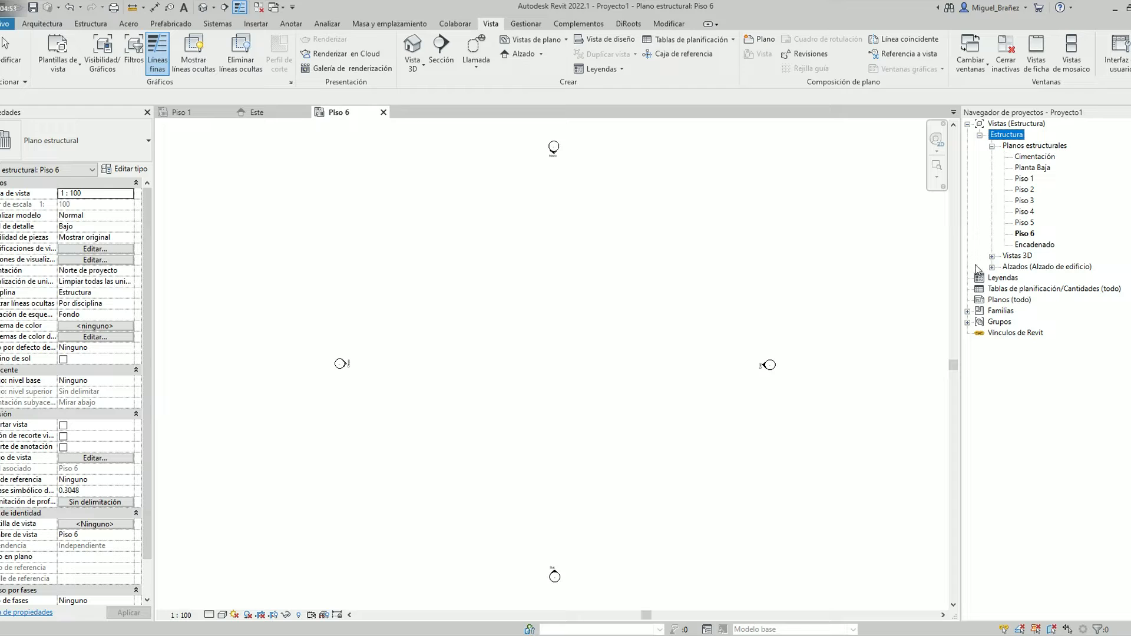
click(992, 256)
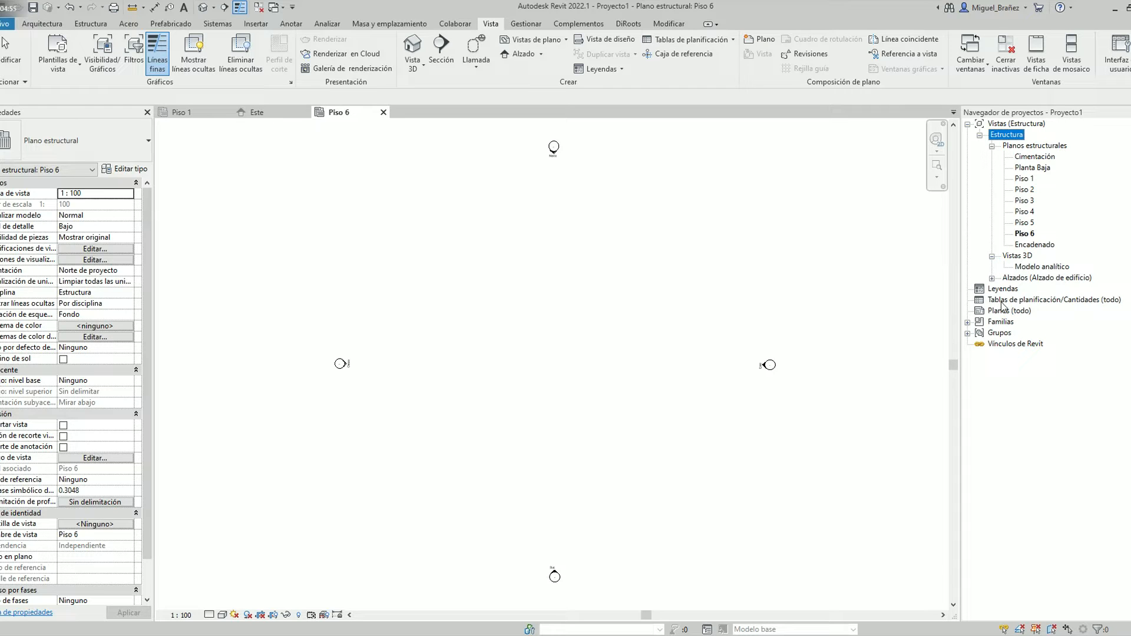
click(992, 278)
Go through the structural plans from Cimentación up to Encadenado to check their order by level
click(1026, 158)
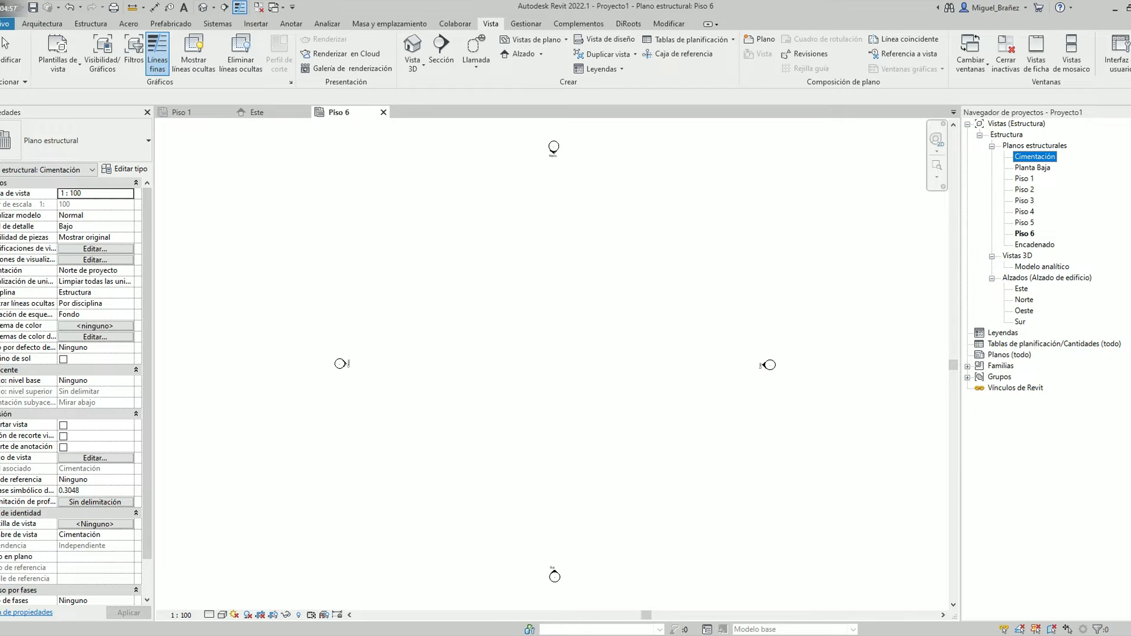
key(Down)
key(Up)
key(Down)
key(Down)
key(Down)
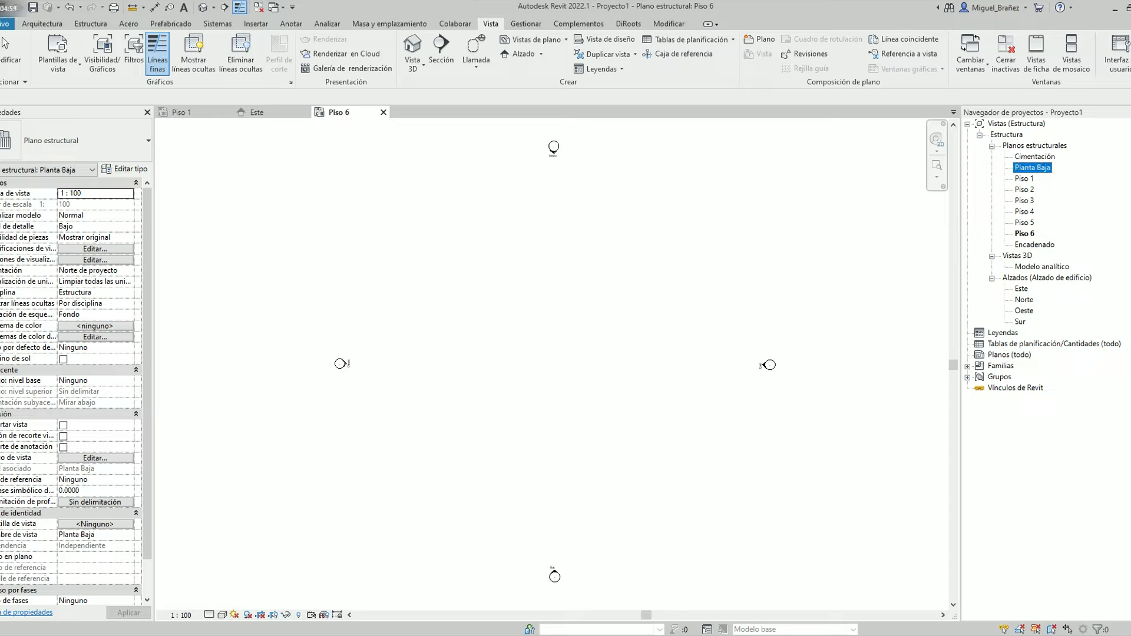
key(Down)
key(Down)
key(Down)
key(Down)
key(Down)
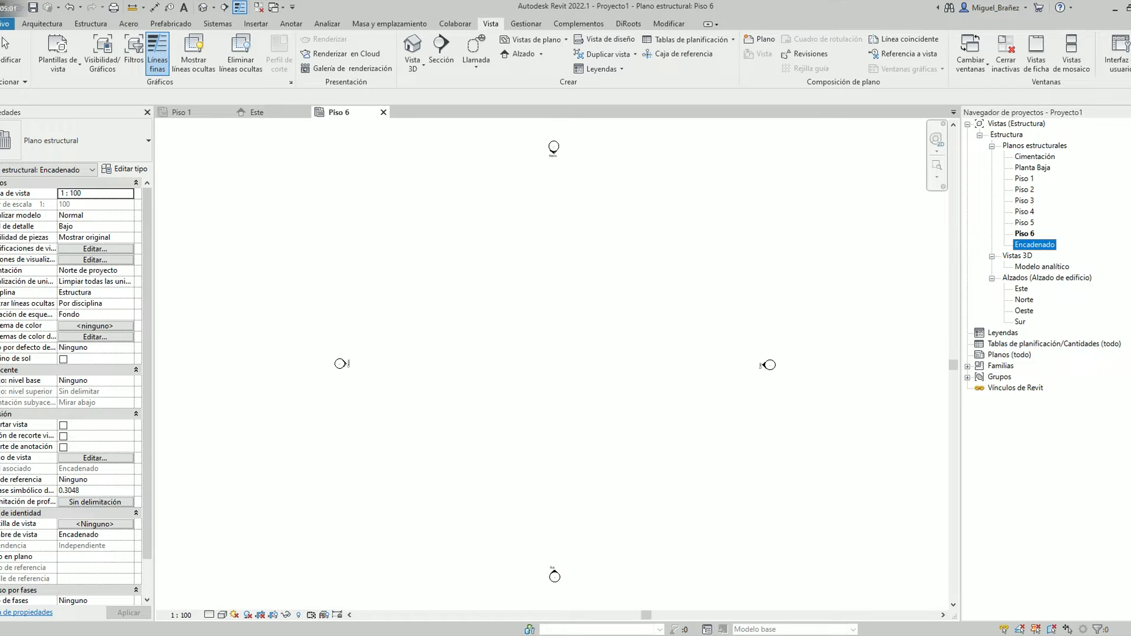
click(647, 284)
middle_drag(636, 310, 603, 312)
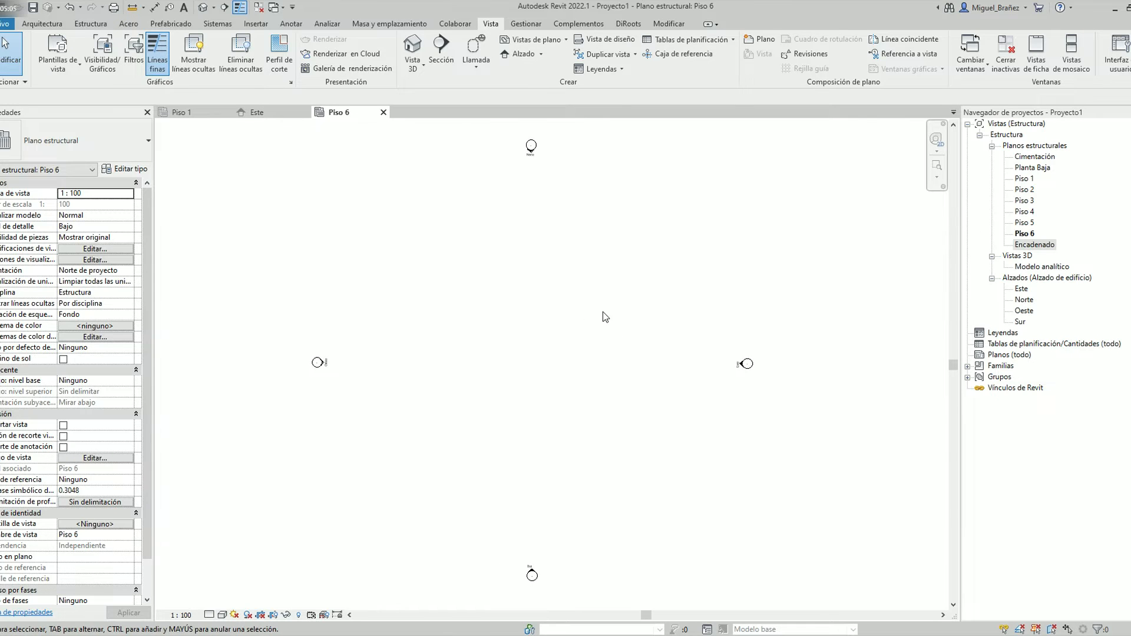
Switch to the Piso 1 structural plan and close the Este elevation and Piso 6 plan views
click(257, 112)
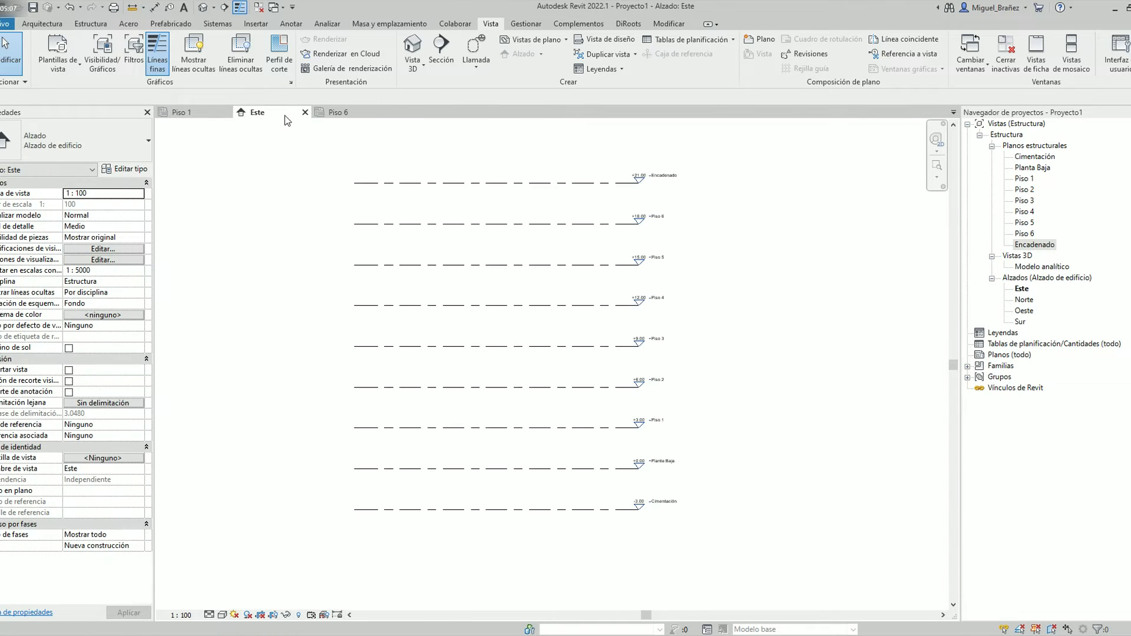
click(187, 112)
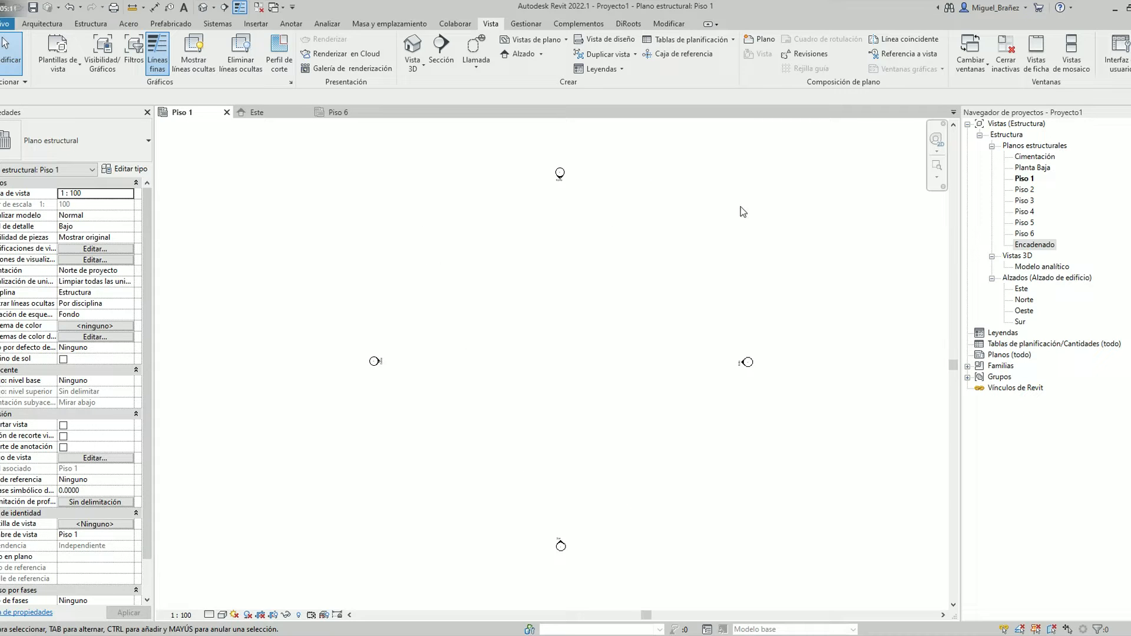
middle_click(283, 113)
middle_click(281, 113)
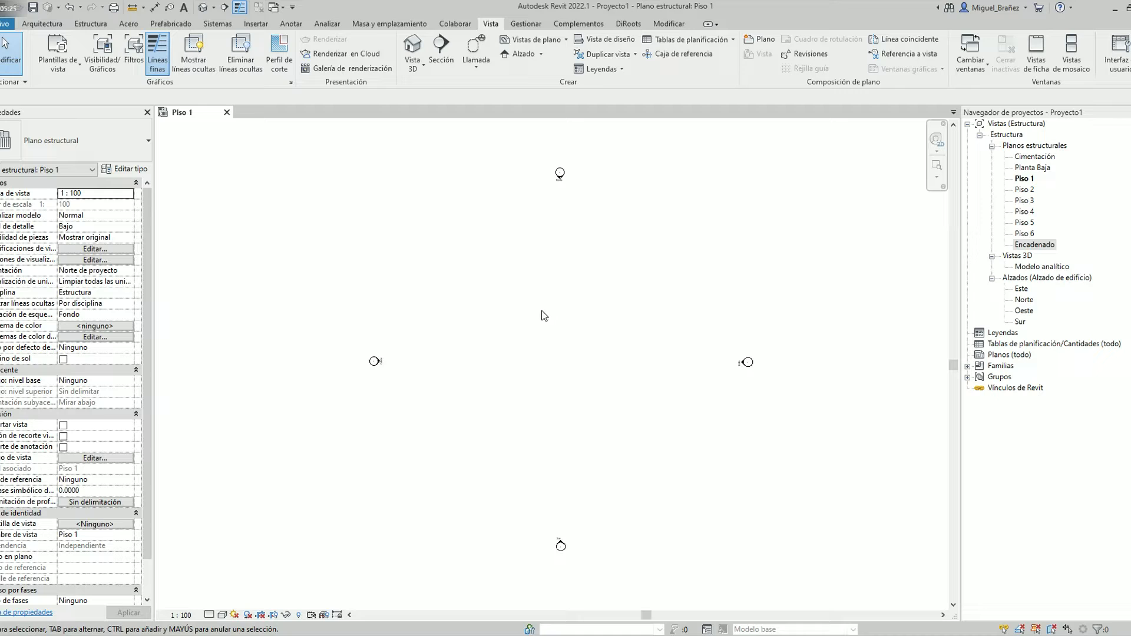
Draw a vertical grid line on the west side of the Piso 1 plan, between the elevation markers
click(42, 23)
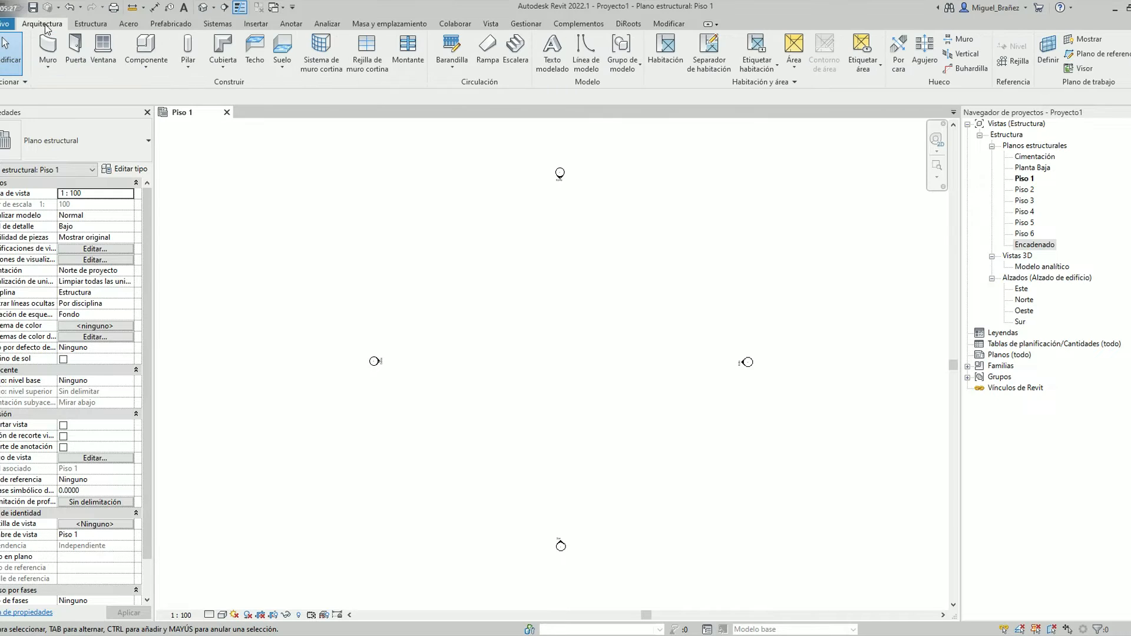
click(1015, 61)
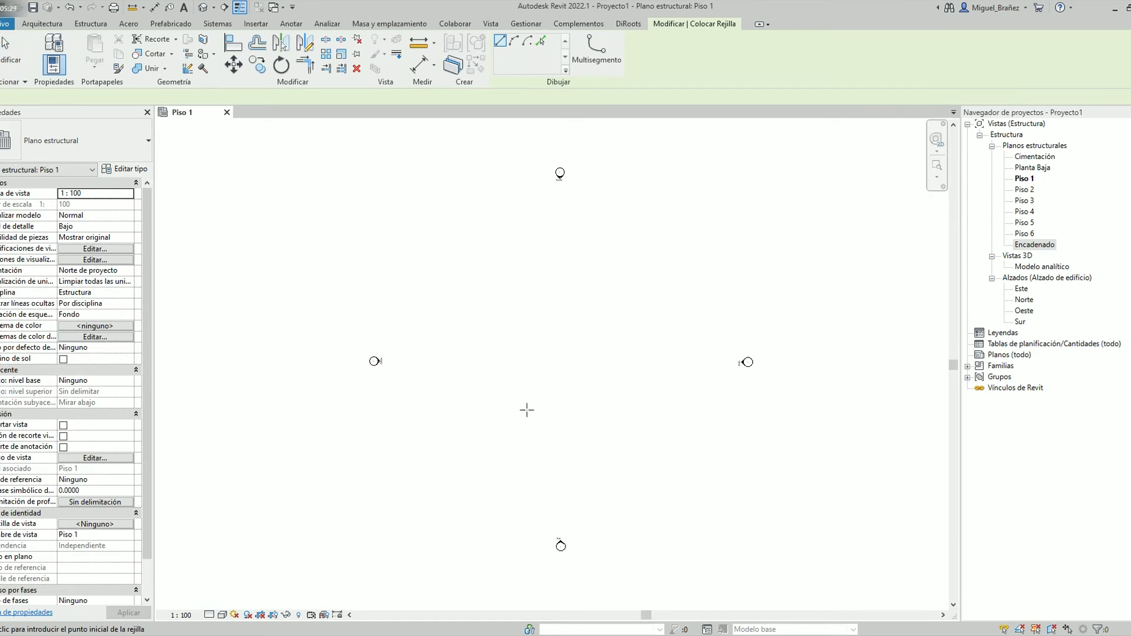
click(447, 482)
click(448, 218)
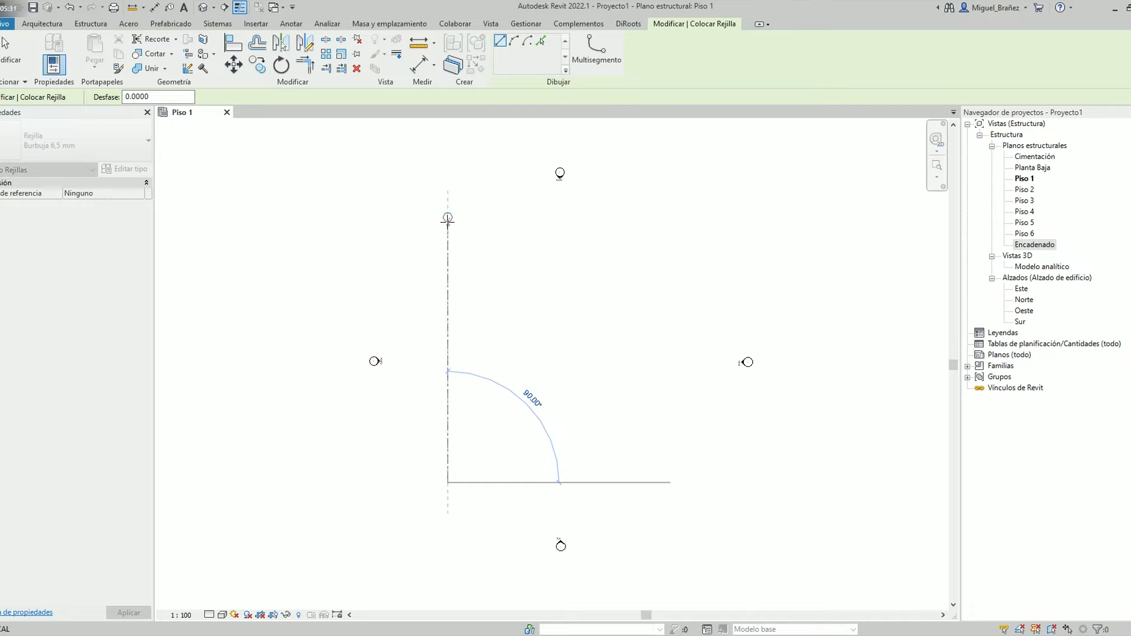
key(Escape)
key(Escape)
Copy the vertical grid line six times in succession to the right, spacing each copy 5 m from the previous one
click(449, 274)
click(258, 64)
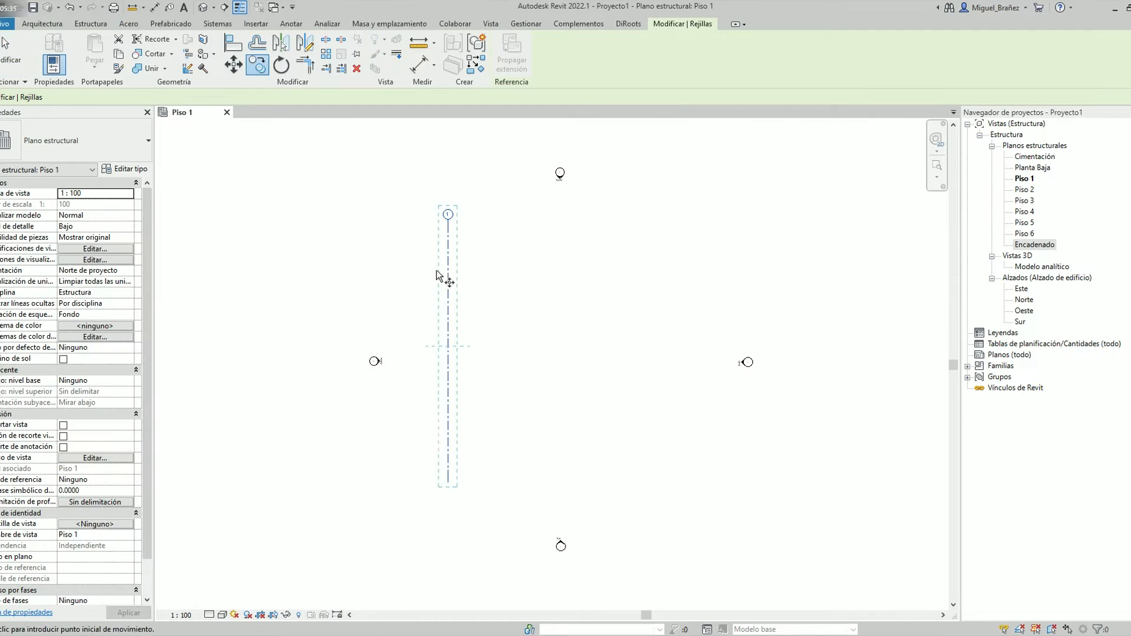
click(448, 289)
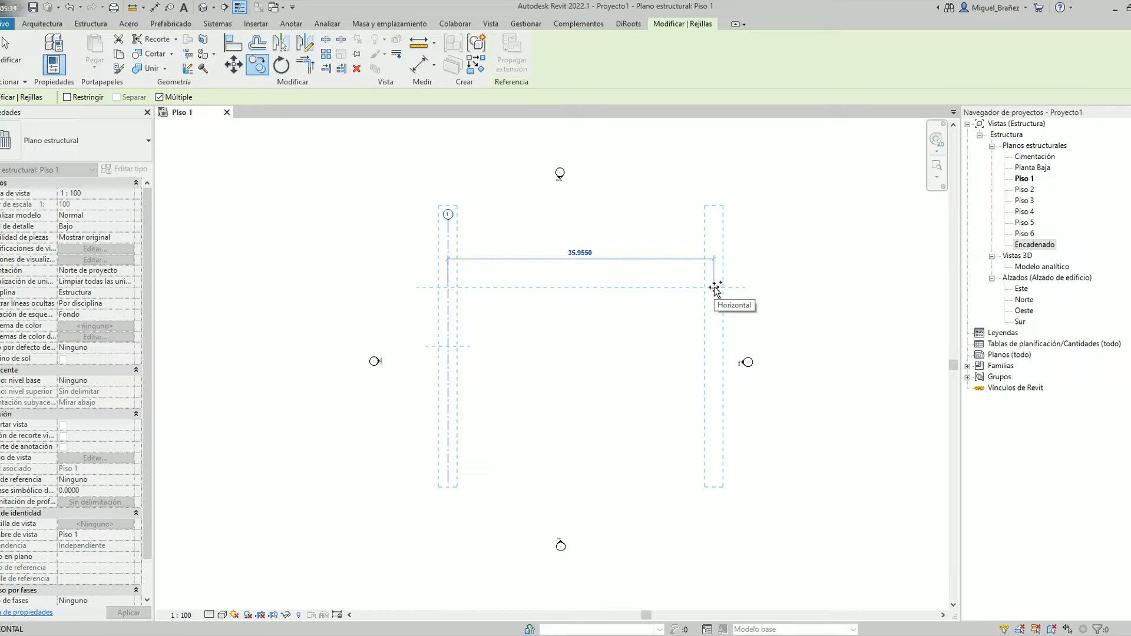
text(5)
key(Return)
text(5)
key(Return)
text(5)
key(Return)
text(5)
key(Return)
text(5)
key(Return)
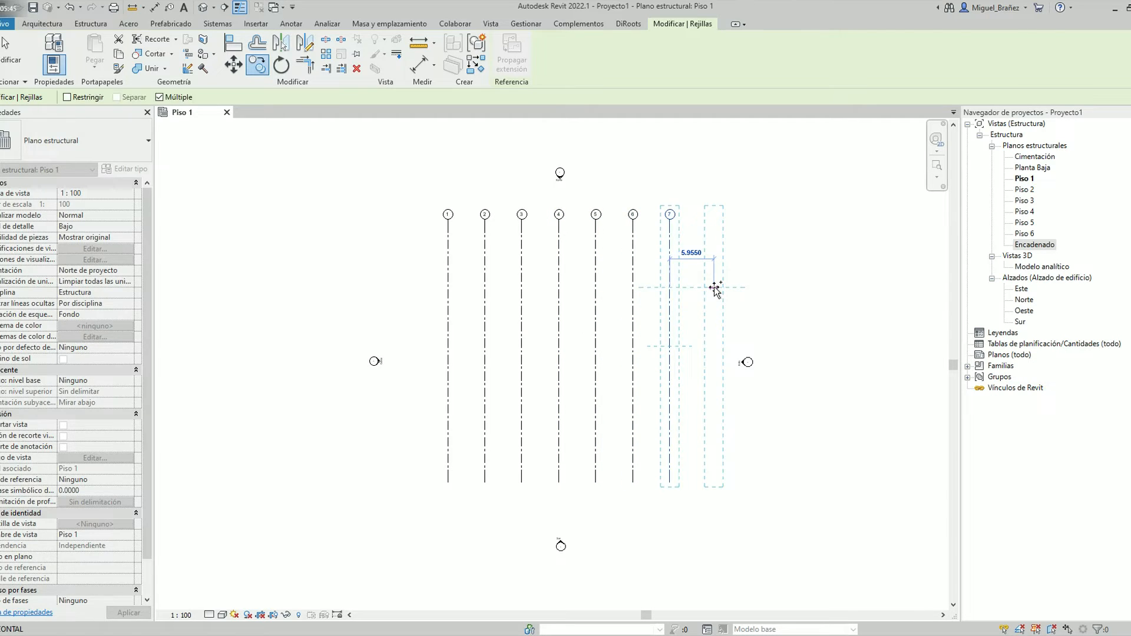
Finish the multiple copy of the vertical grid lines at 5 m spacing
text(5)
key(Return)
key(Escape)
key(Escape)
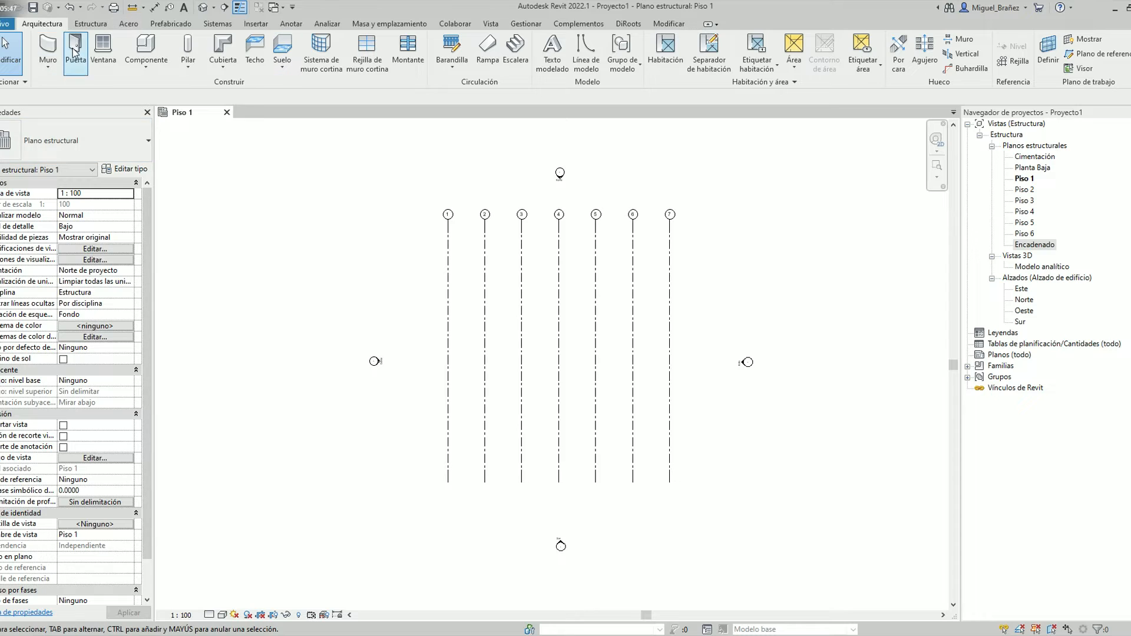
Draw a horizontal grid line across the lower part of the Piso 1 plan, from east to west, crossing all vertical grid lines
click(2, 26)
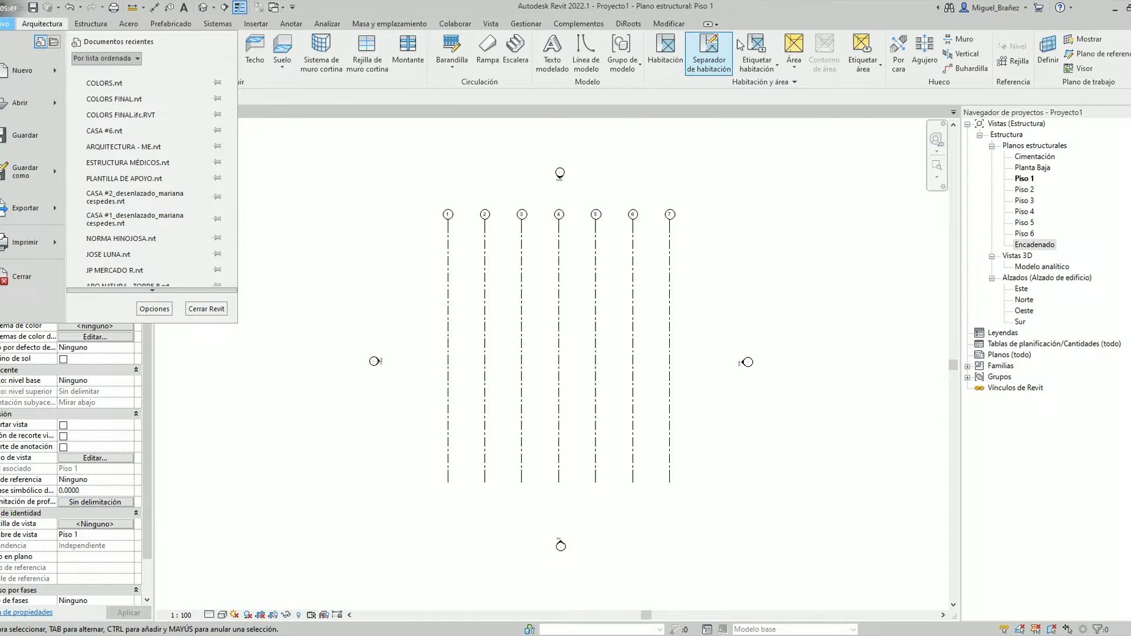
click(1013, 61)
click(710, 449)
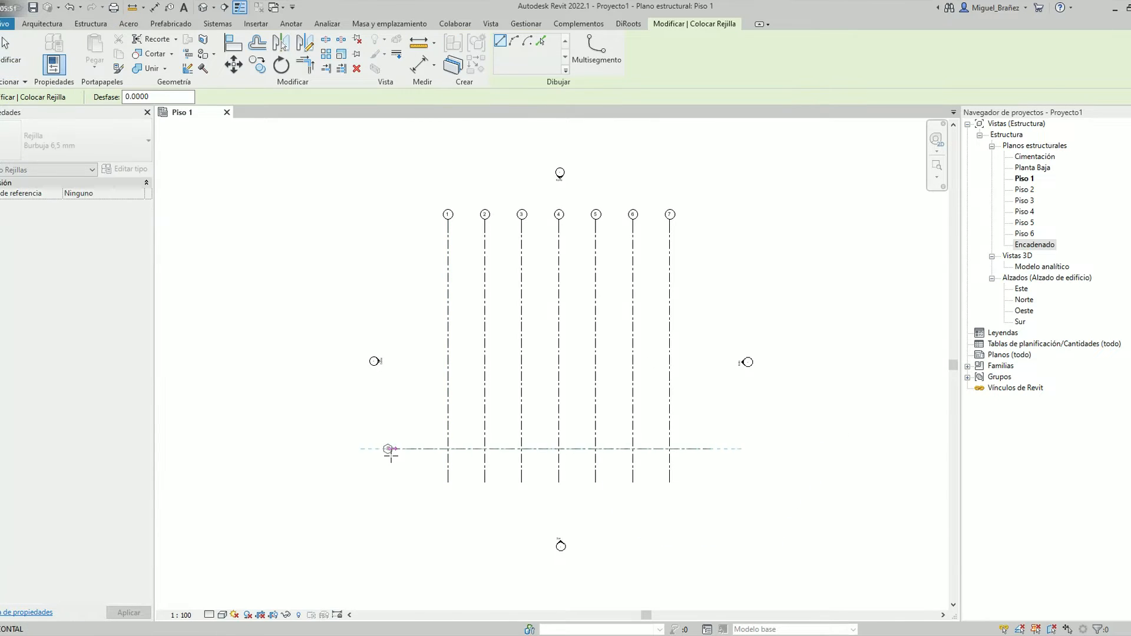
click(402, 449)
key(Escape)
key(Escape)
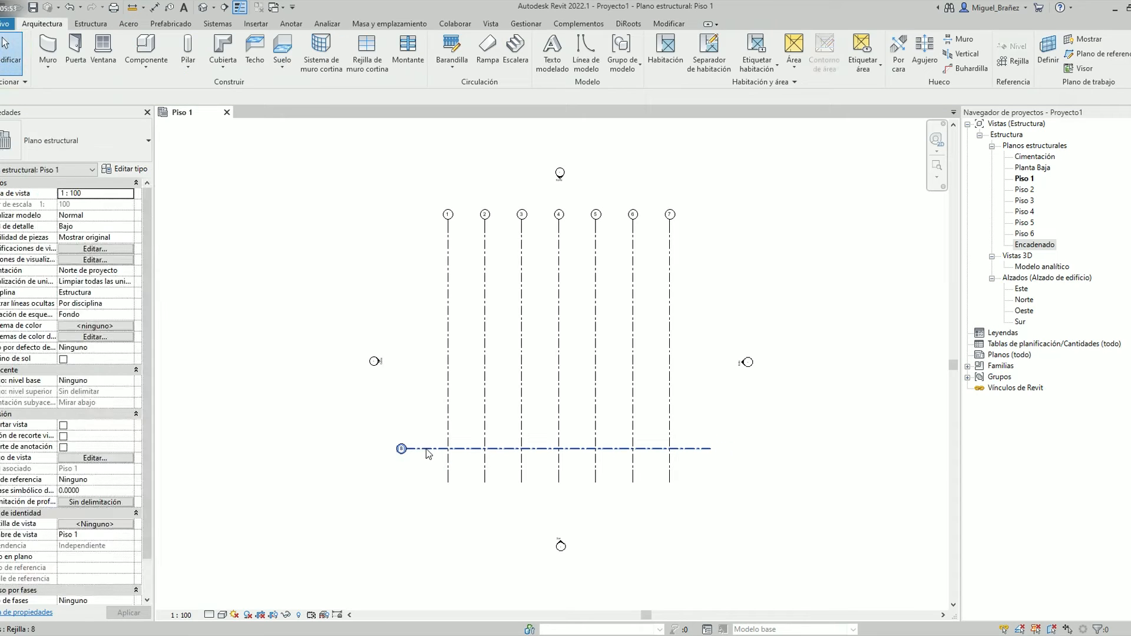
Rename the horizontal grid line as A
click(425, 450)
click(402, 449)
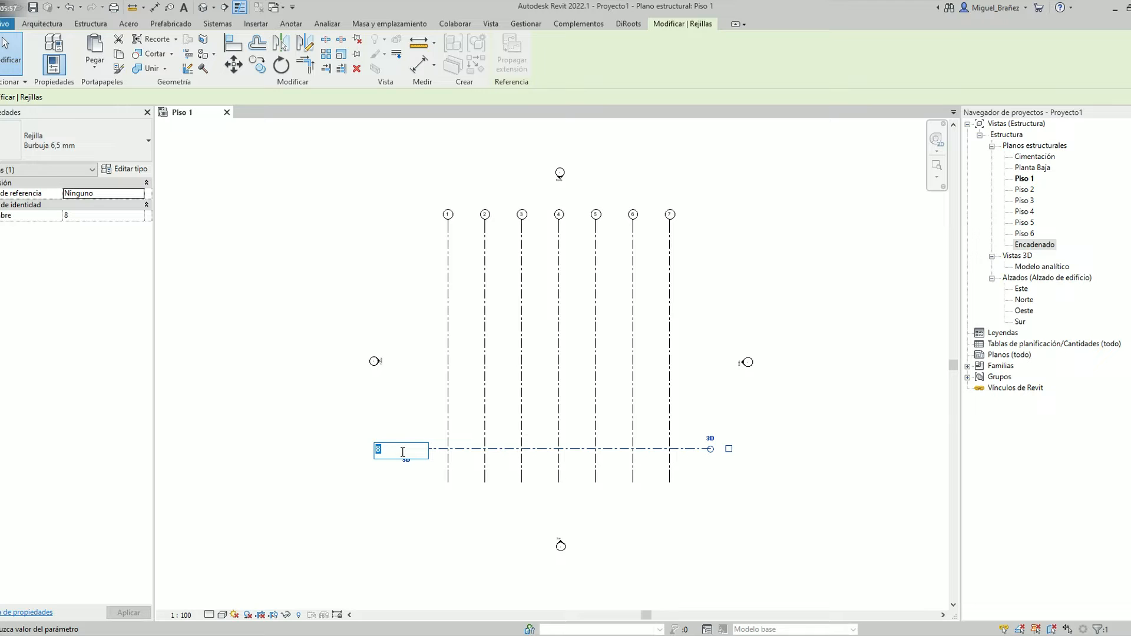
key(Return)
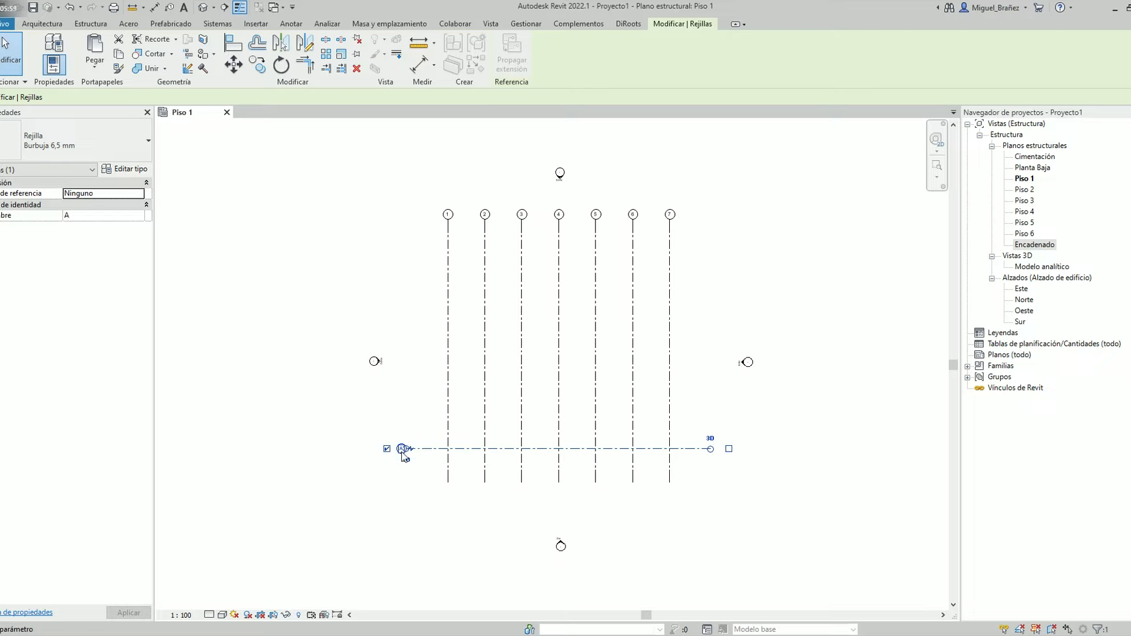
Copy horizontal grid line A six times in succession upward, spacing each copy 4.5 m from the previous one
click(612, 433)
click(696, 451)
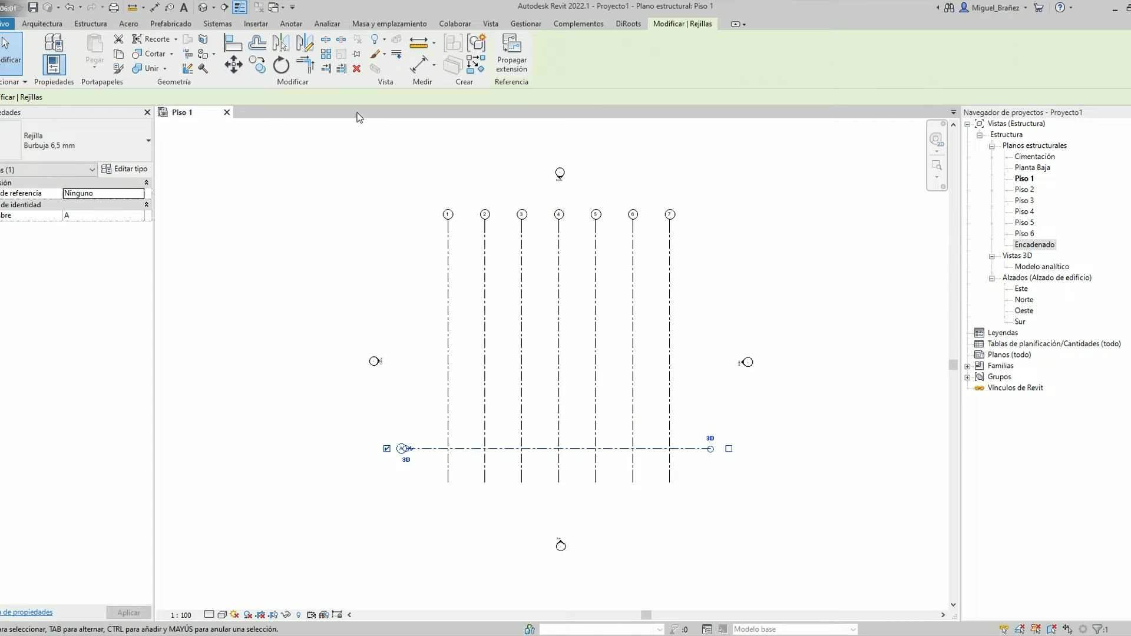
click(257, 65)
click(720, 450)
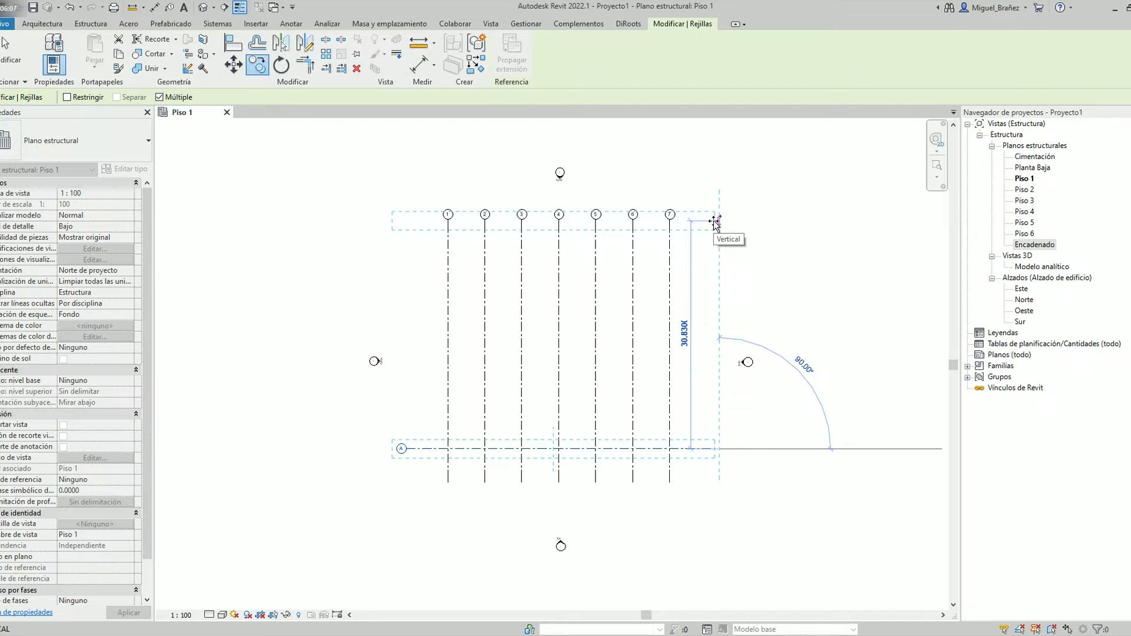
text(4.5)
key(Return)
text(4.5)
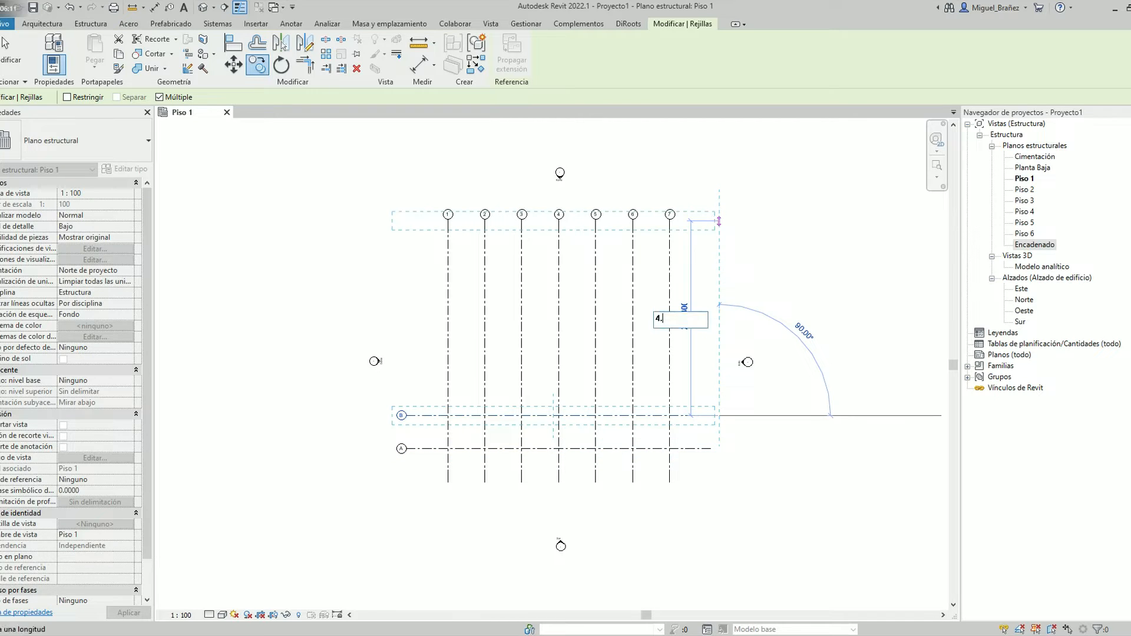
key(Return)
text(45)
key(BackSpace)
text(.5)
key(Return)
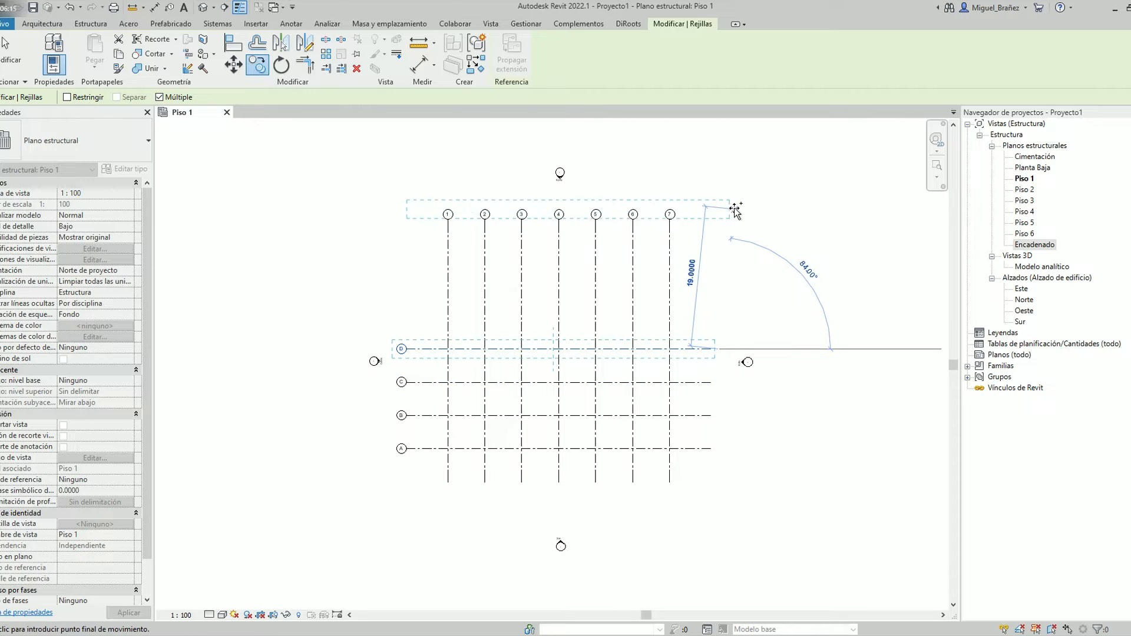
text(4)
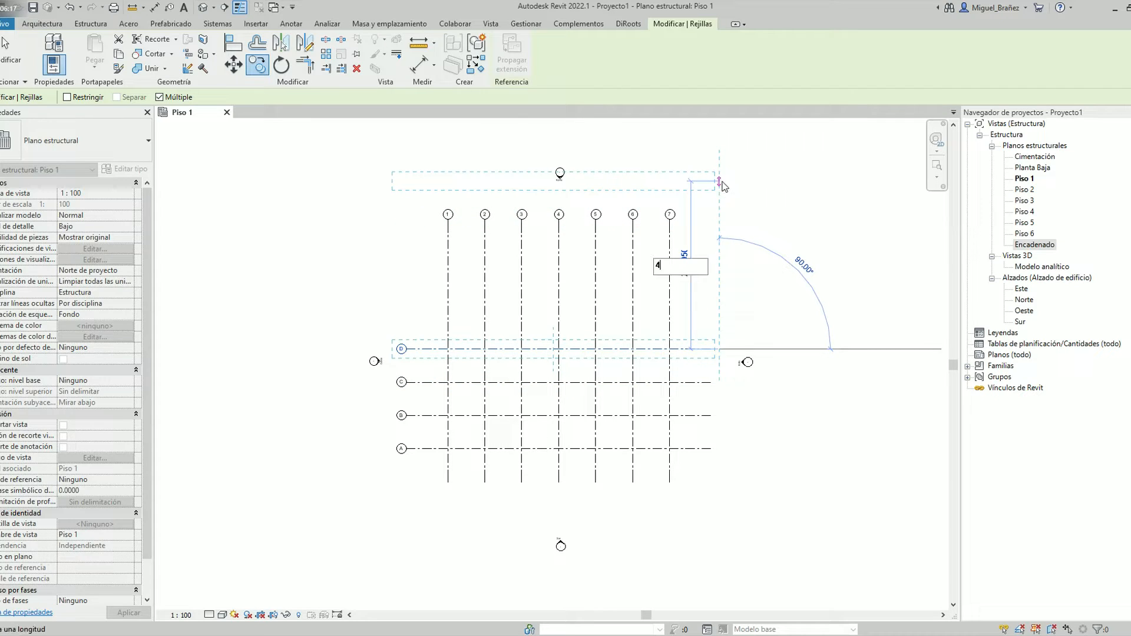
text(.)
key(BackSpace)
text(5)
key(Return)
text(4.5)
key(Return)
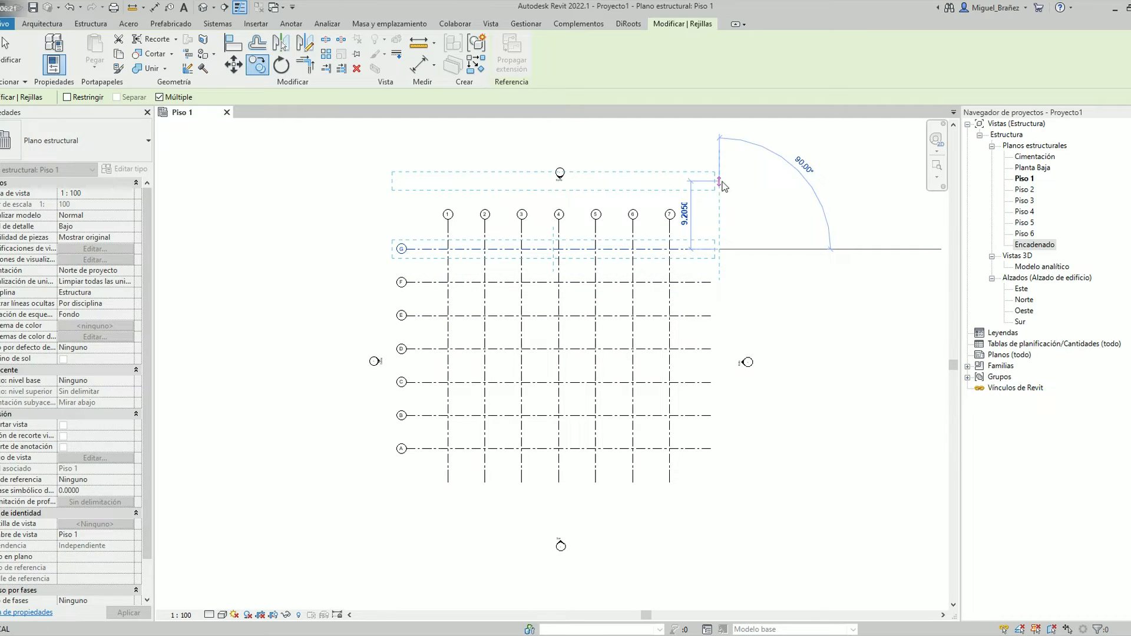
key(Escape)
key(Escape)
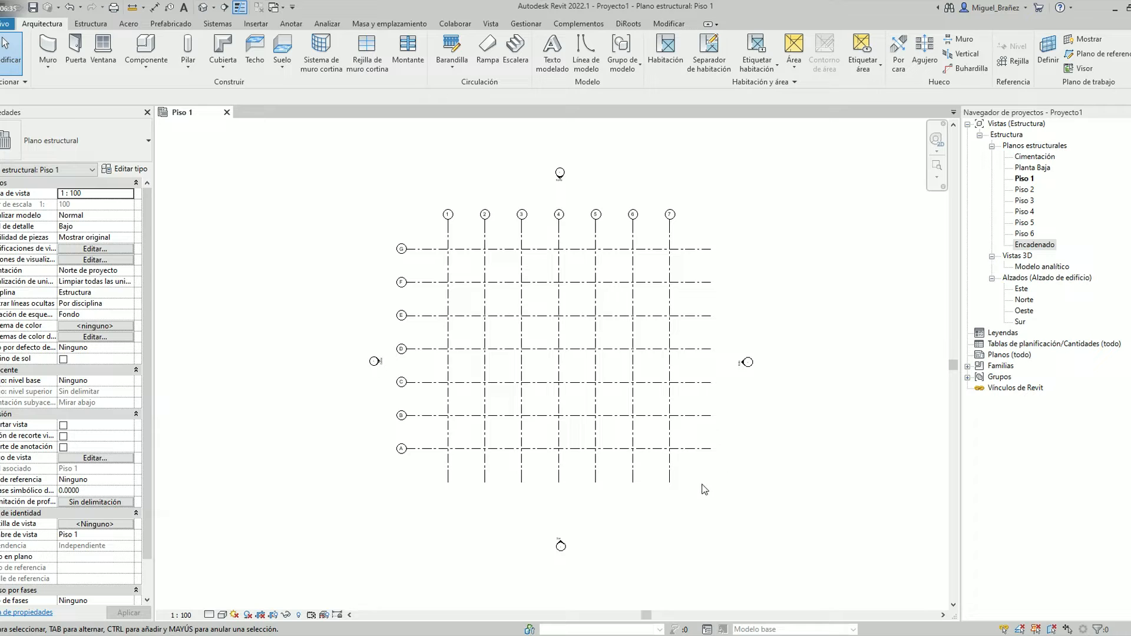
Select all vertical and horizontal grid lines and pin them in place
drag(701, 487, 420, 239)
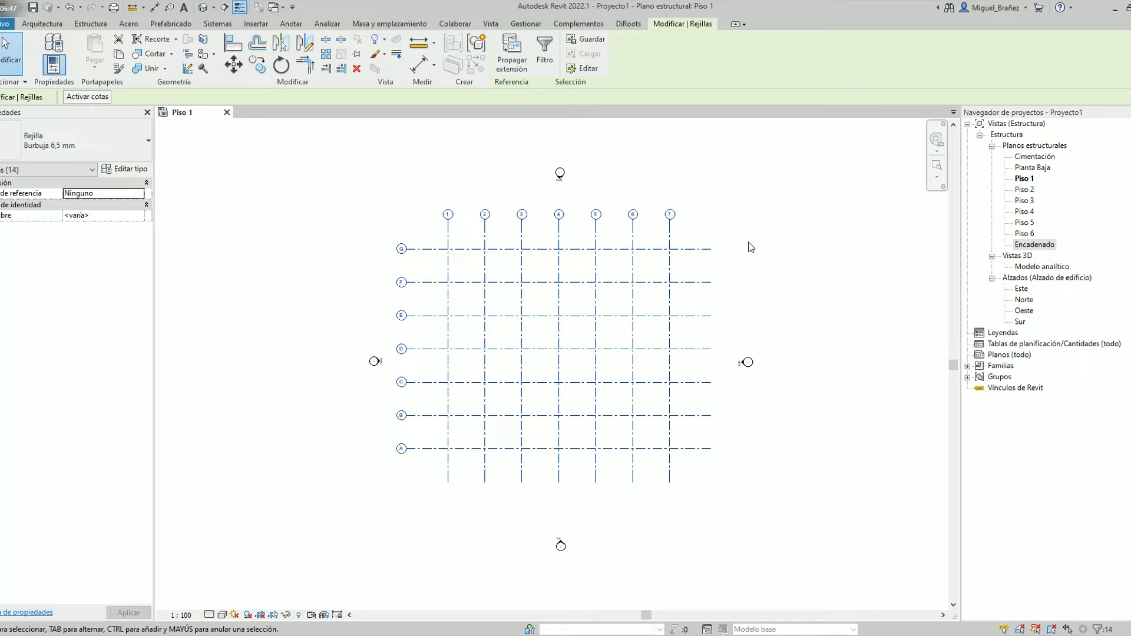
click(357, 53)
click(769, 280)
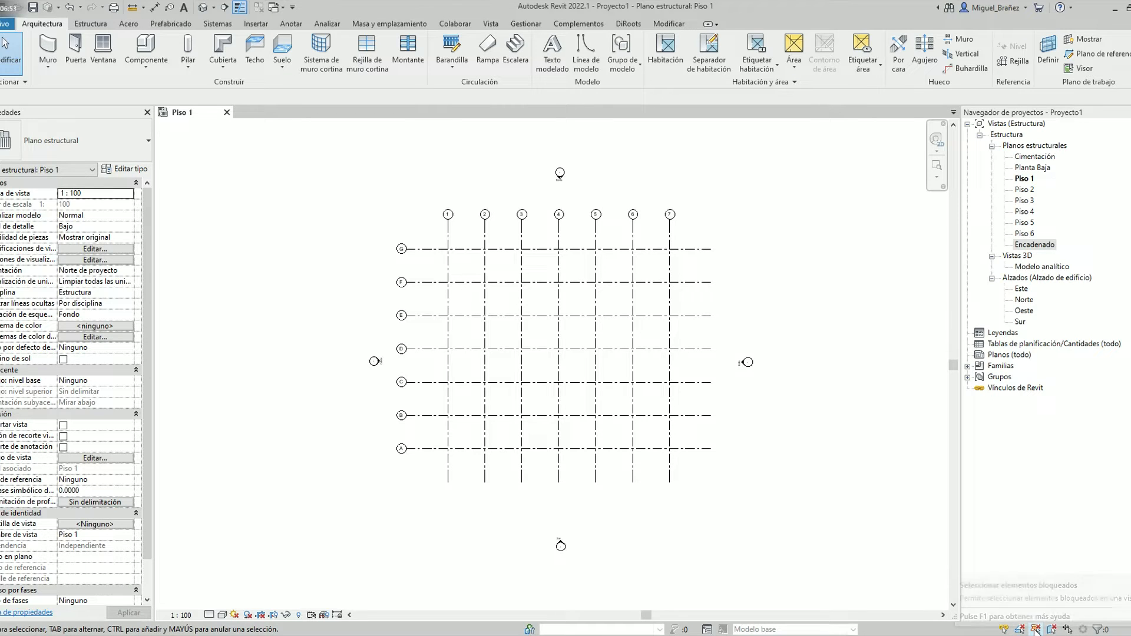
Enable the selection of pinned elements and test it by selecting vertical grid line 7
click(1036, 630)
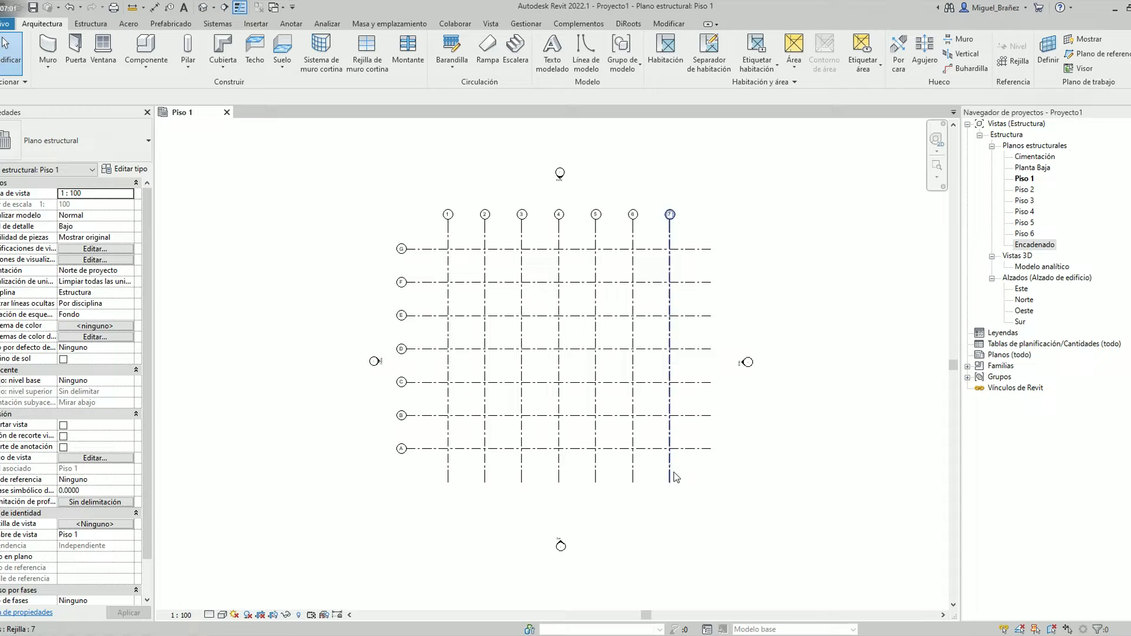
click(669, 393)
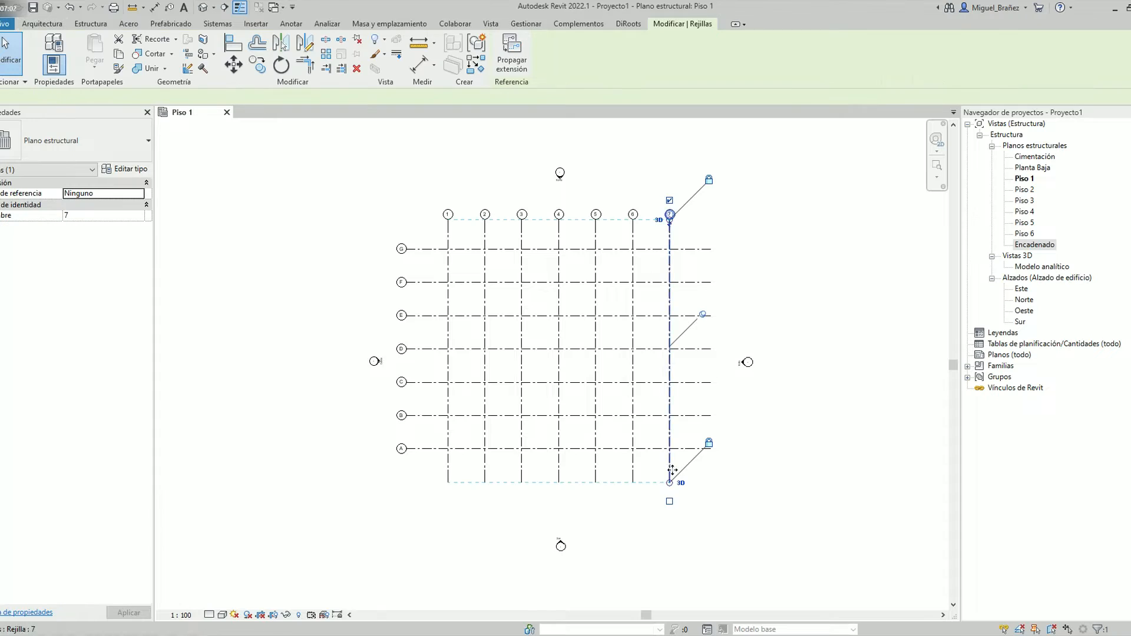
click(715, 403)
click(670, 396)
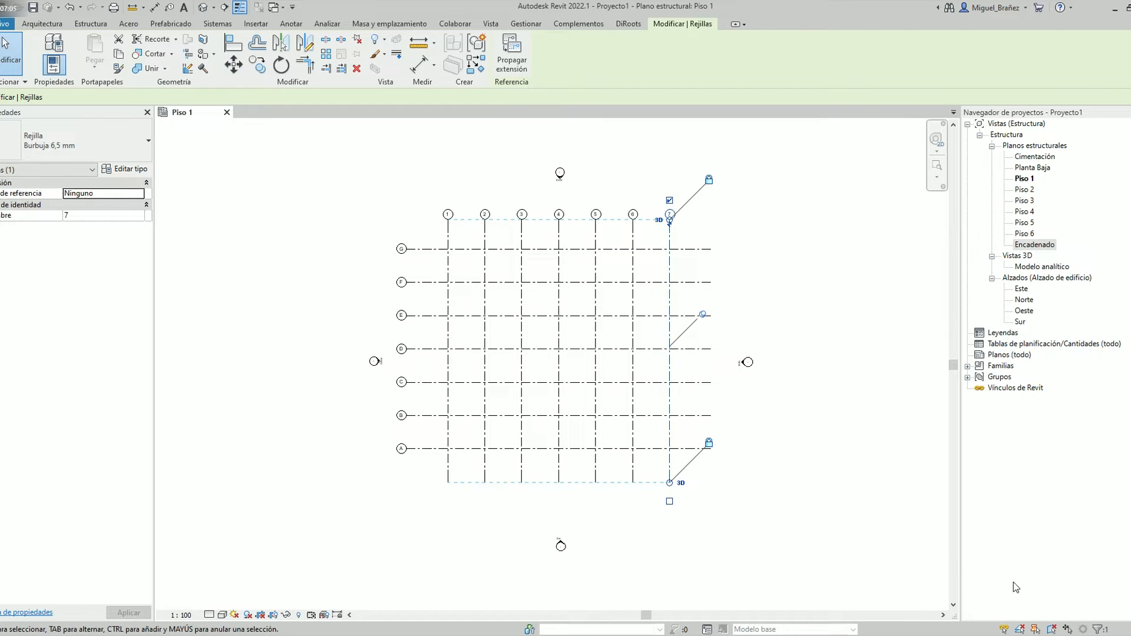
click(1030, 600)
click(914, 594)
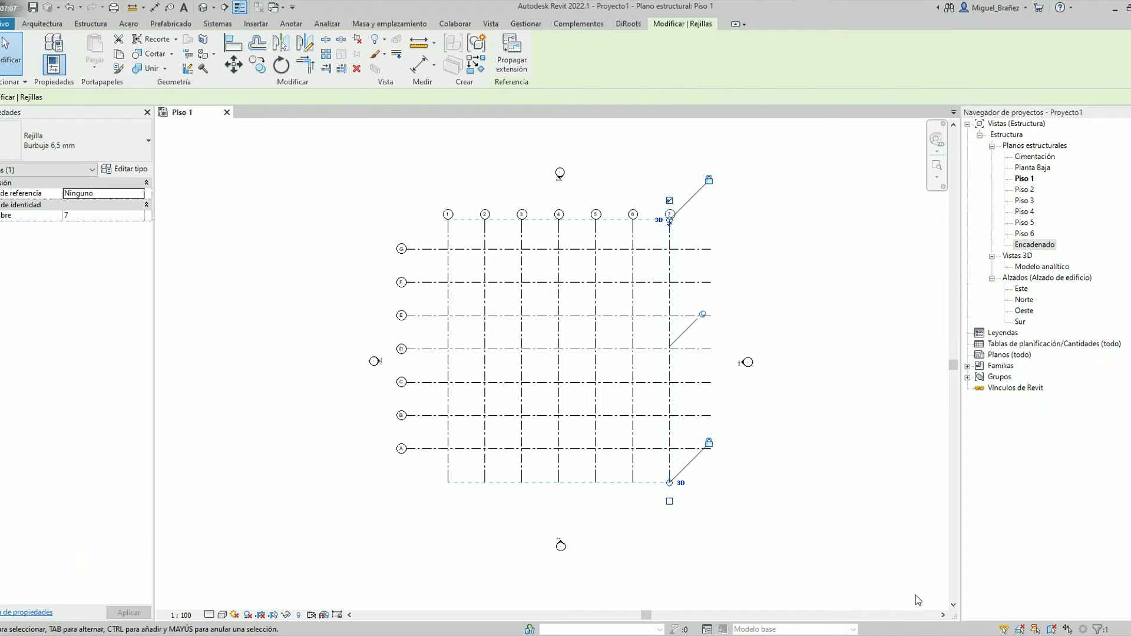
click(1021, 628)
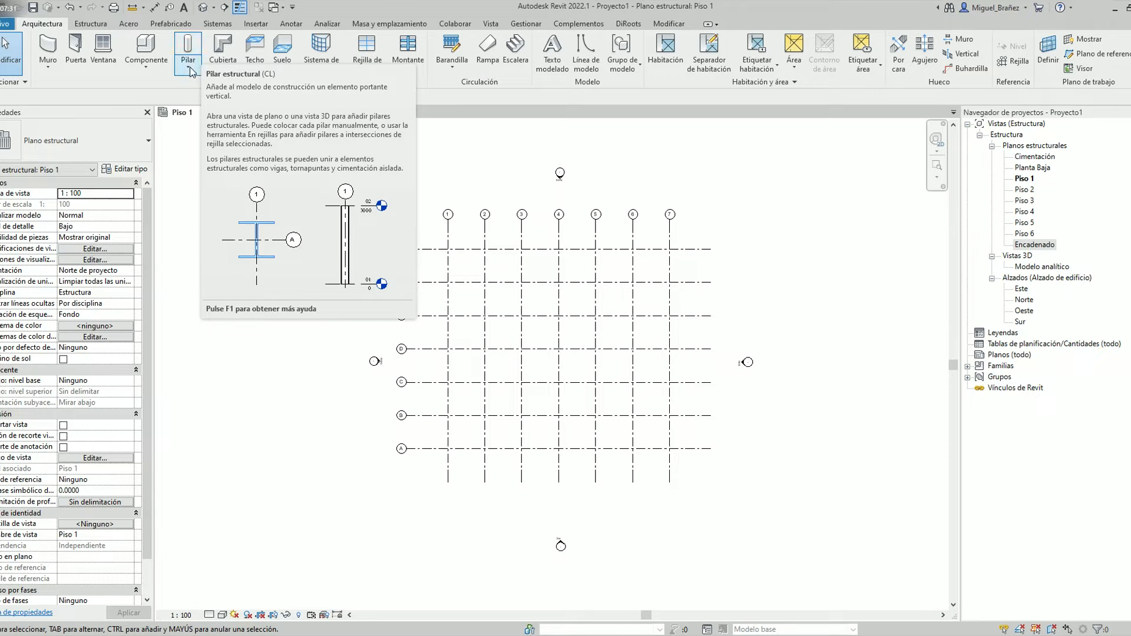
click(90, 24)
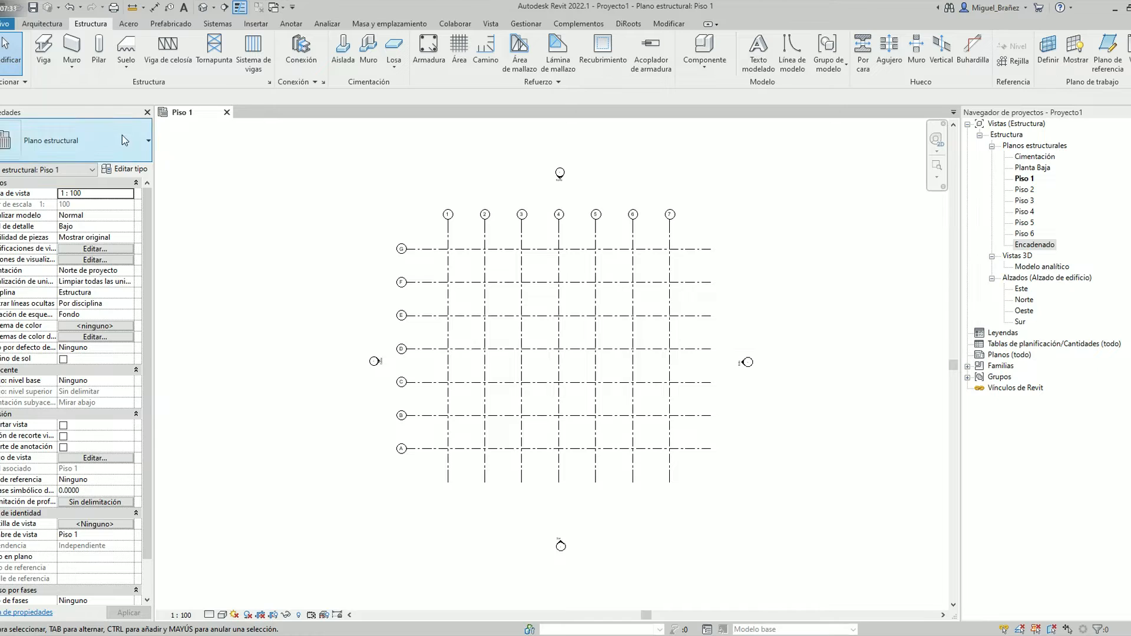
click(101, 50)
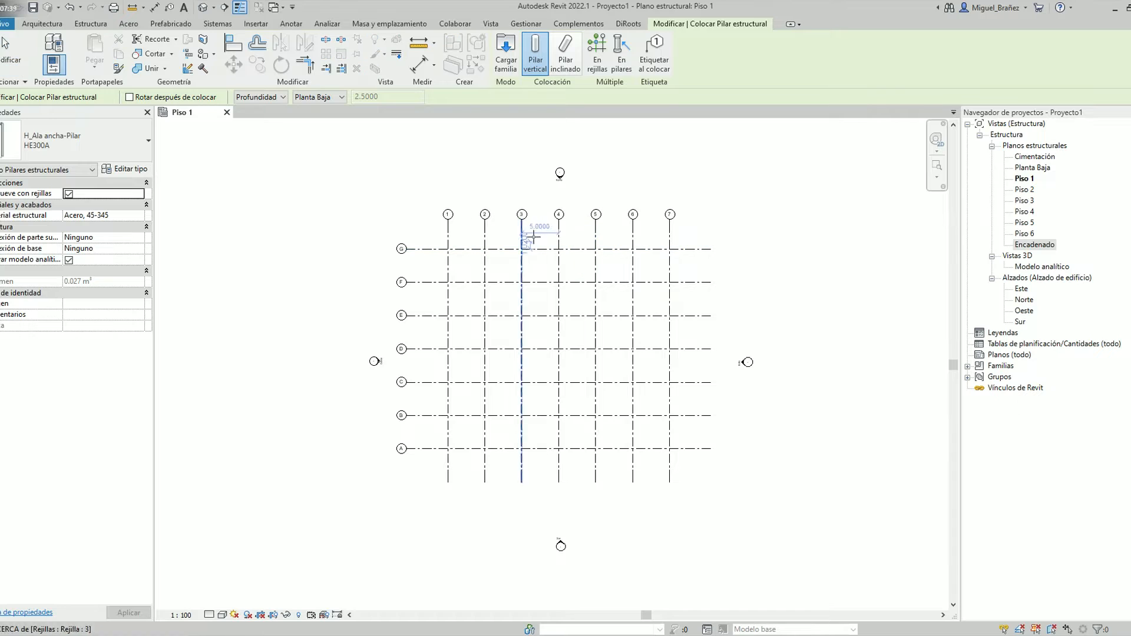
key(Escape)
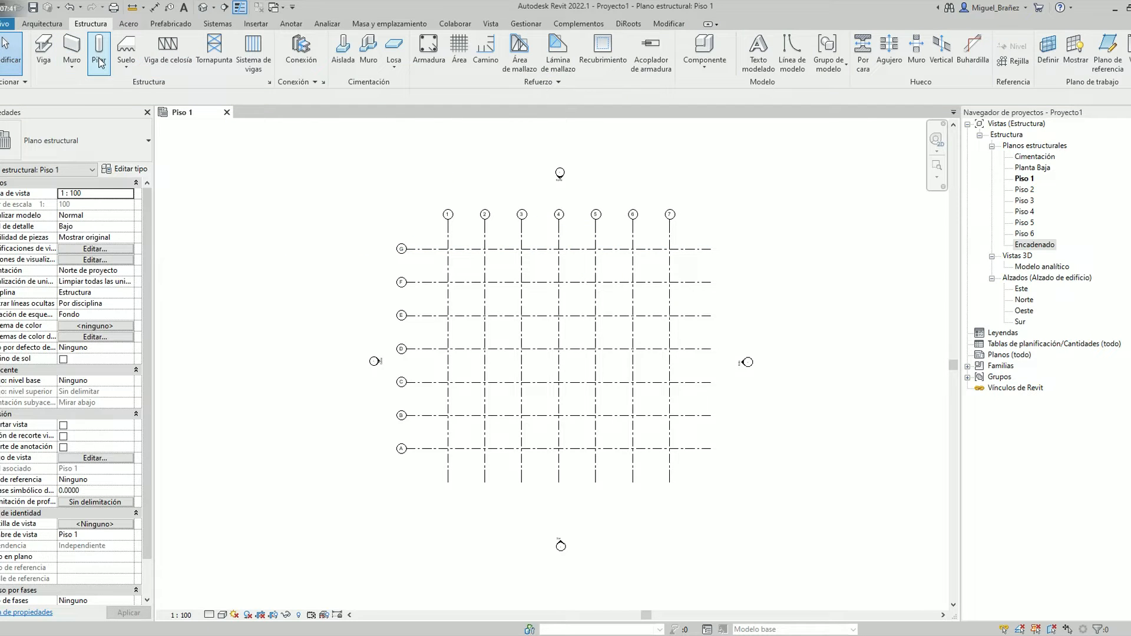
click(41, 23)
click(188, 65)
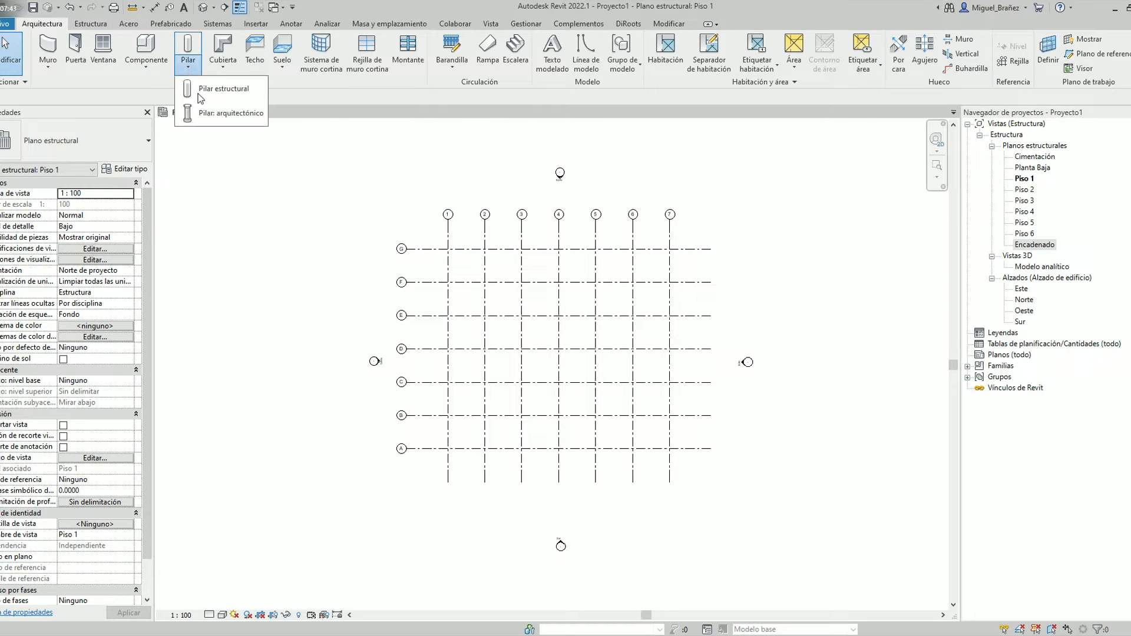
click(125, 73)
click(88, 25)
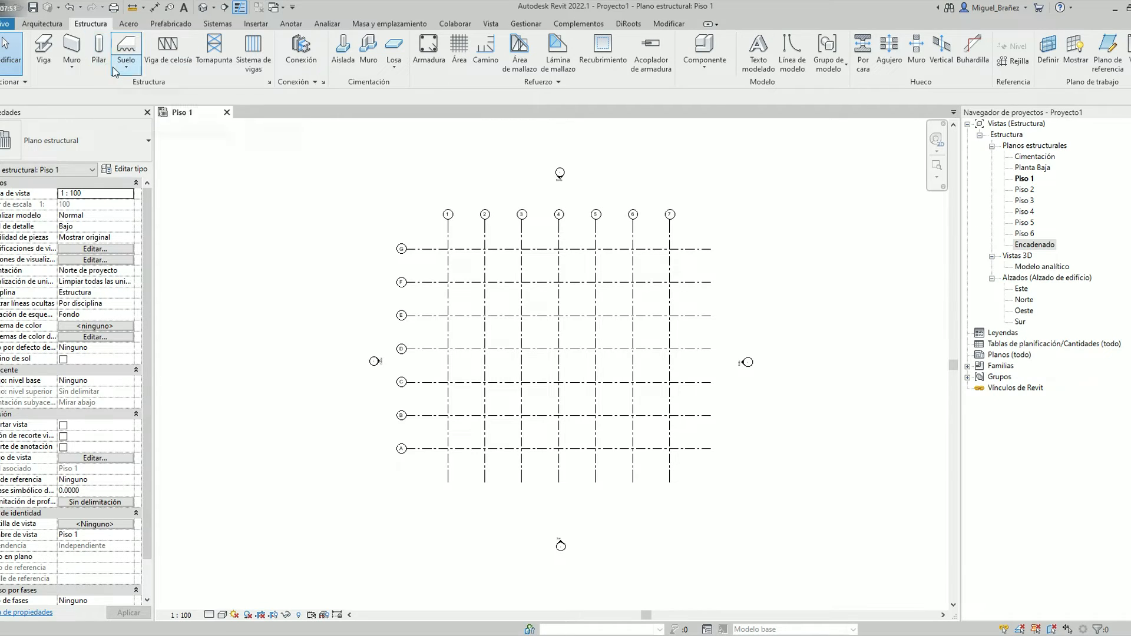
Start a structural column and choose the Hormigón-Rectangular-Pilar type 300 x 450
click(100, 50)
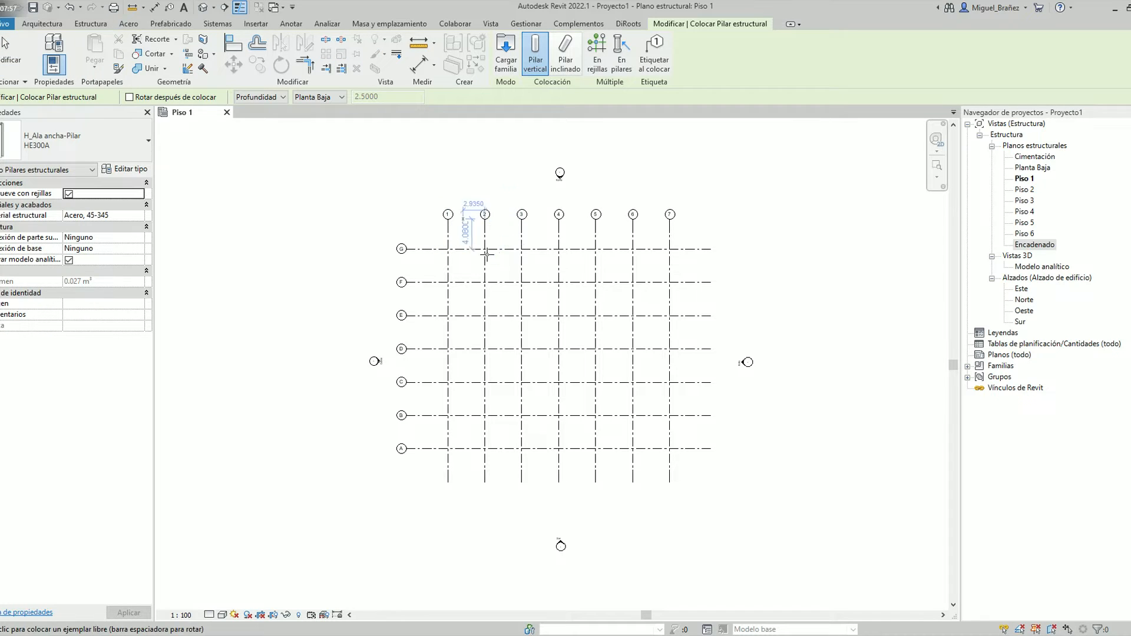
click(119, 153)
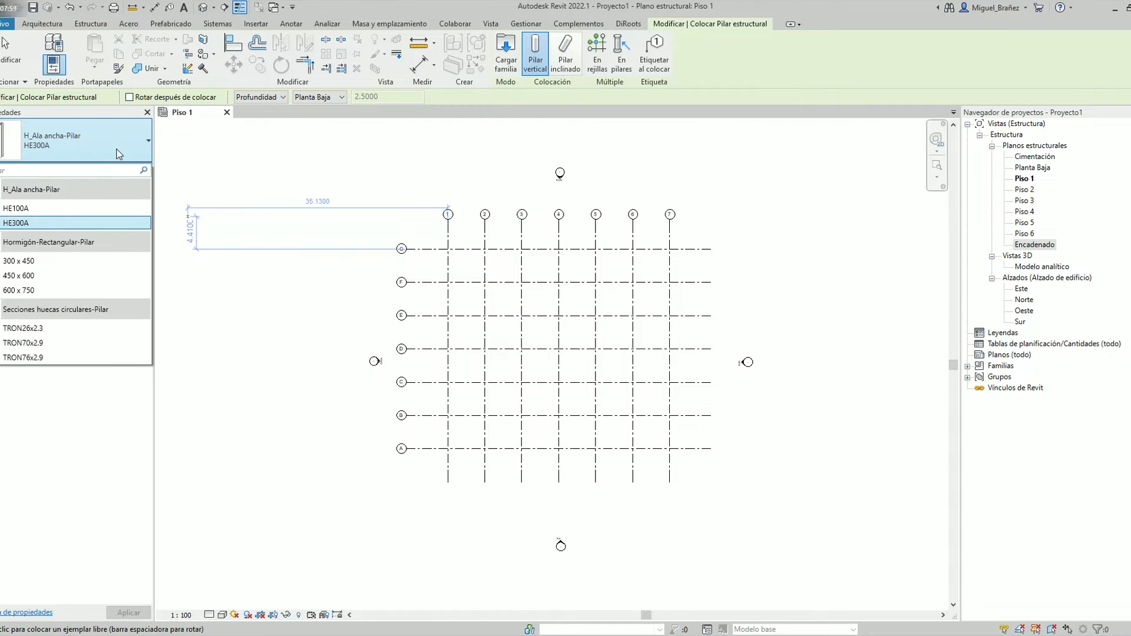
mouse_move(65, 282)
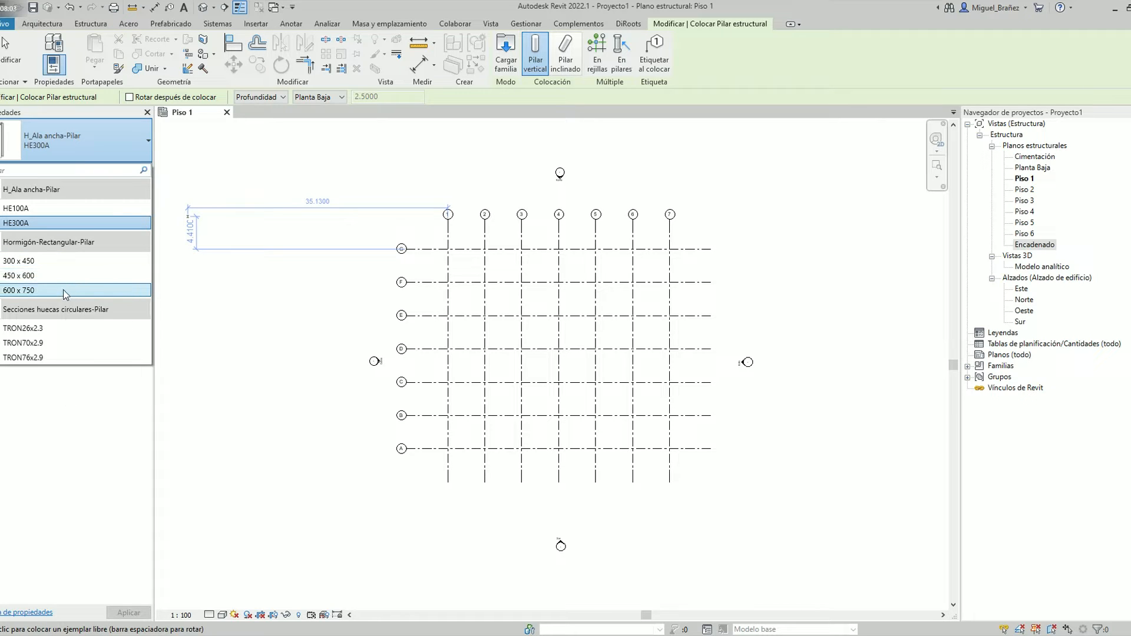
click(106, 159)
click(105, 155)
click(66, 261)
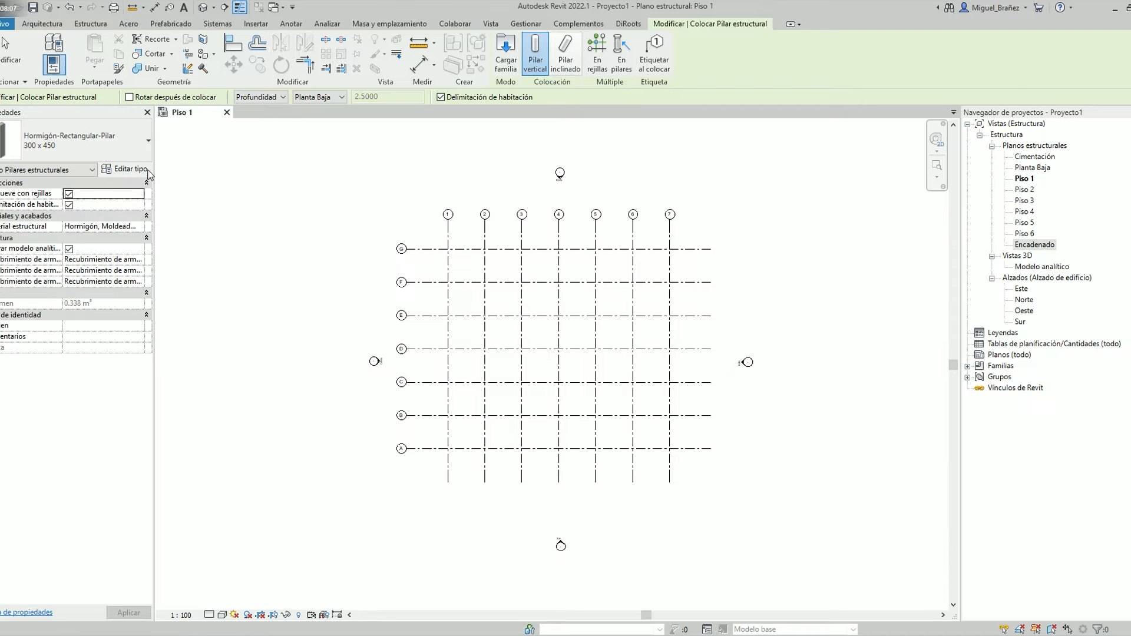
click(125, 169)
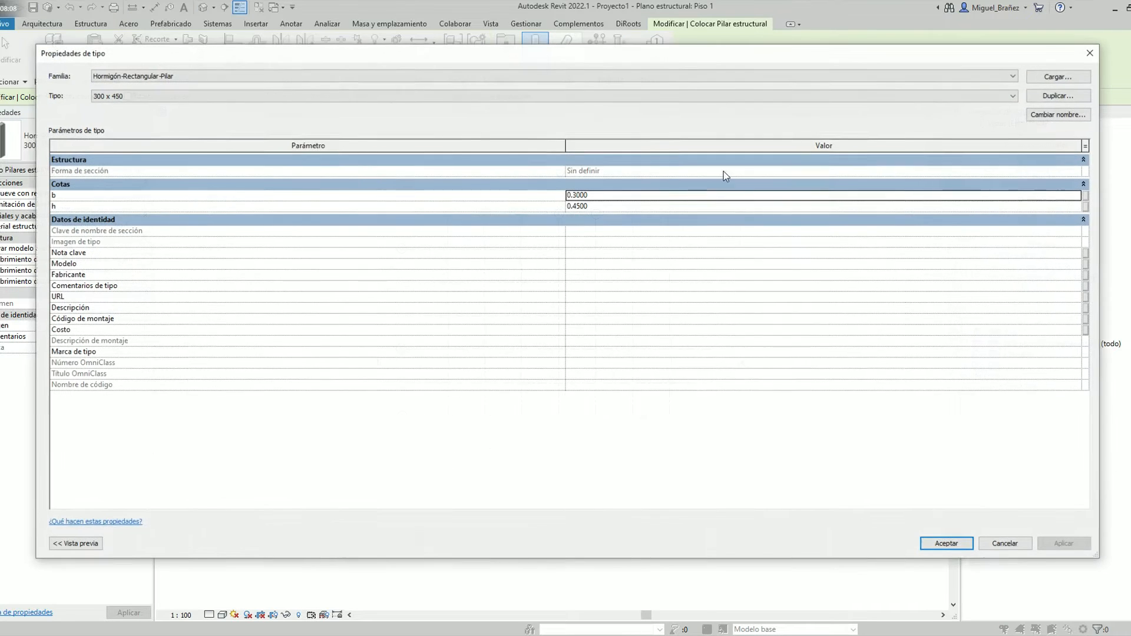
click(1058, 96)
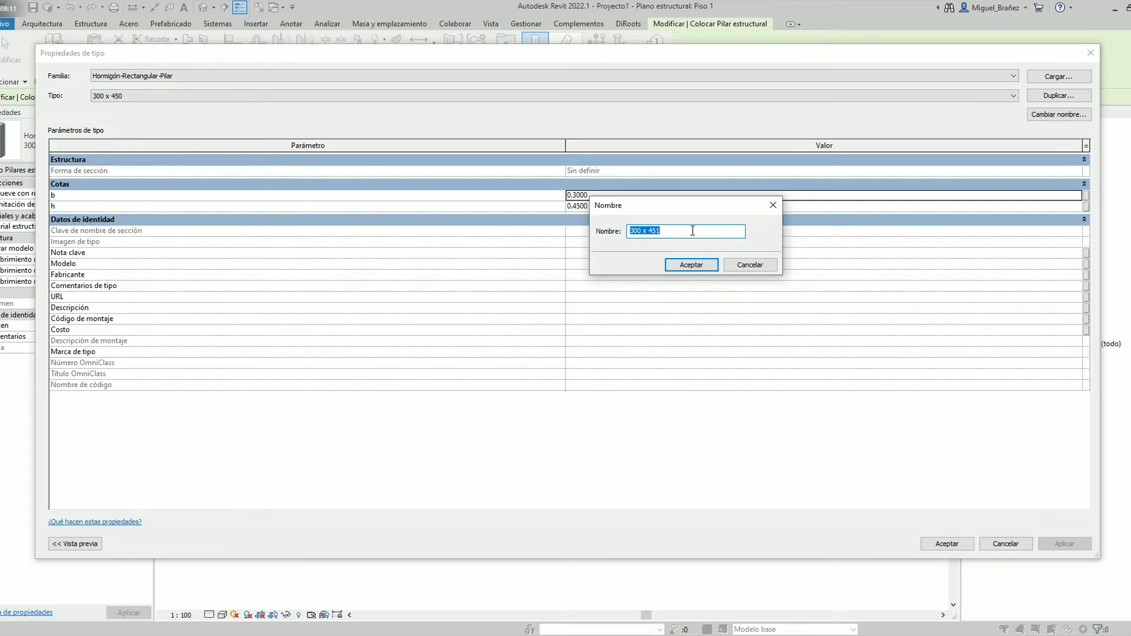
key(Escape)
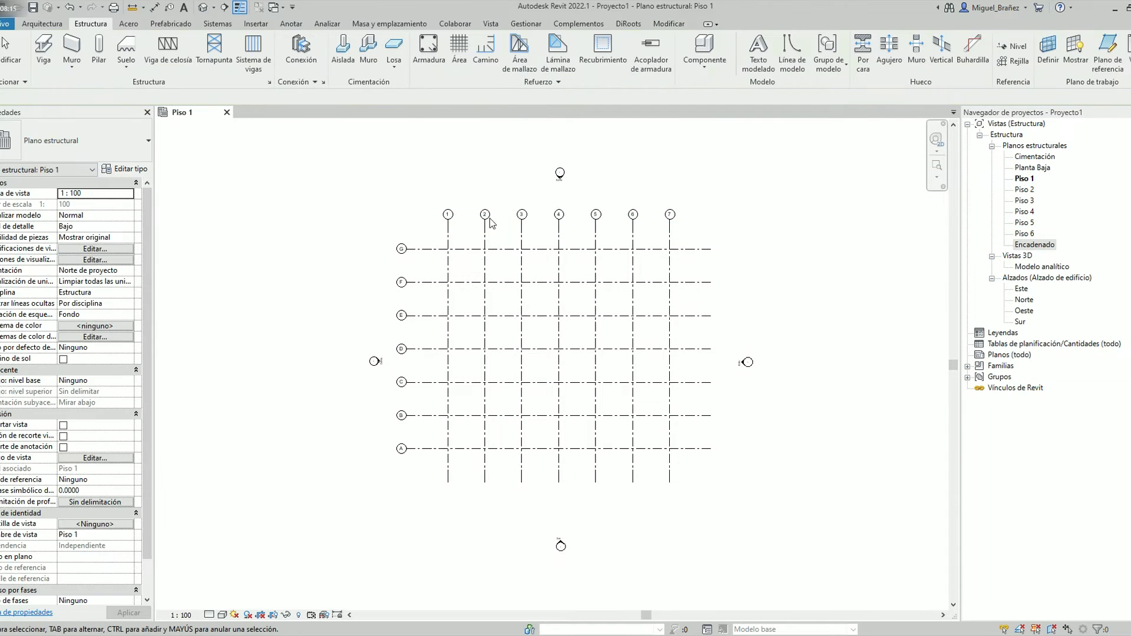
click(135, 136)
Place 300 x 450 concrete structural columns at every intersection of grids 1–7 and A–G, and open the default 3D view
click(99, 45)
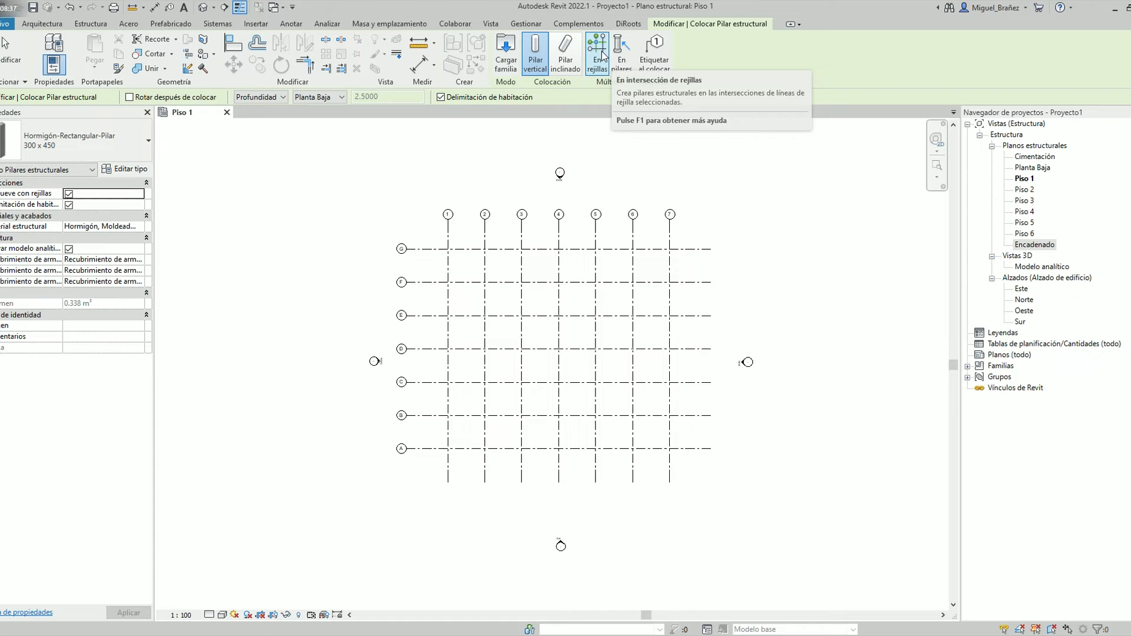
click(600, 57)
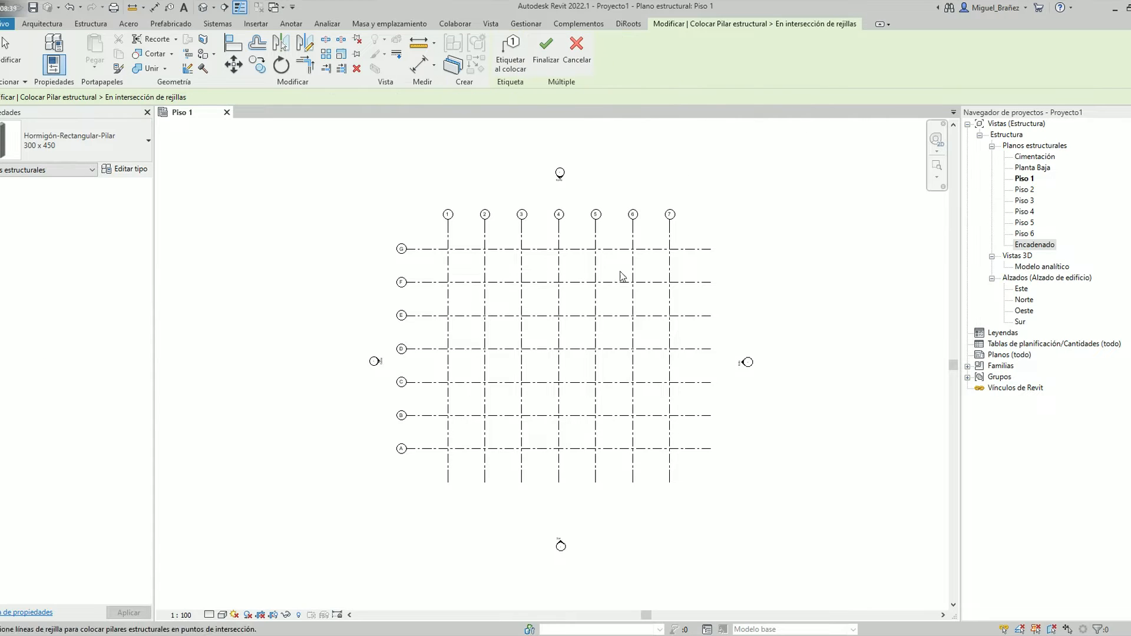
drag(695, 472, 431, 241)
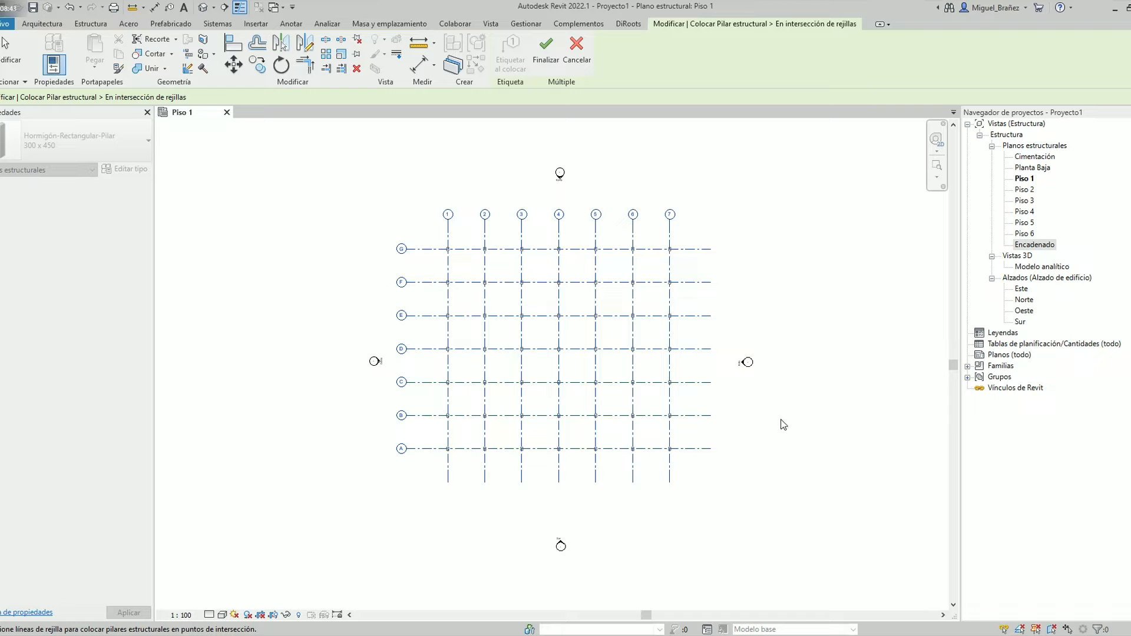
click(552, 53)
click(858, 492)
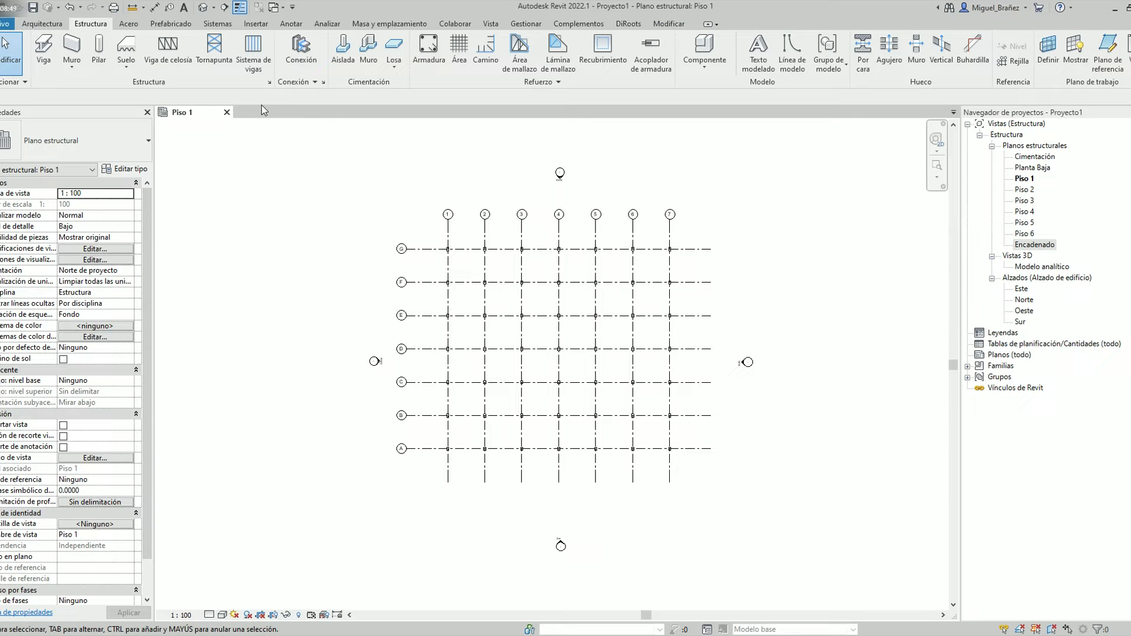
click(203, 7)
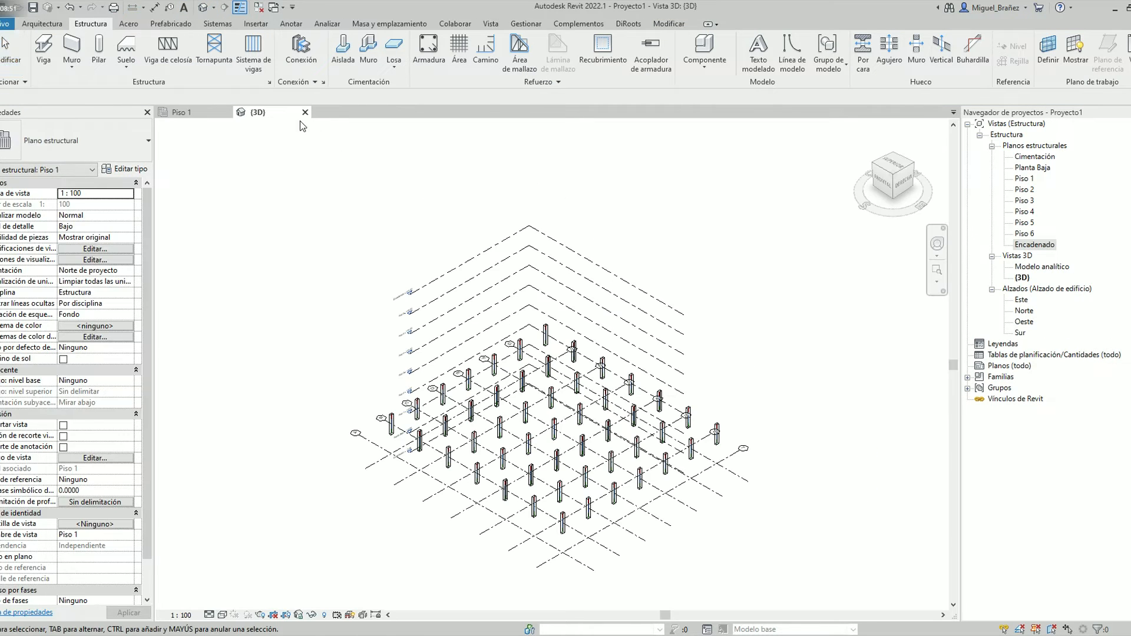
Reopen the default 3D view beside the Piso 1 plan and frame the columns in it
drag(281, 113, 960, 187)
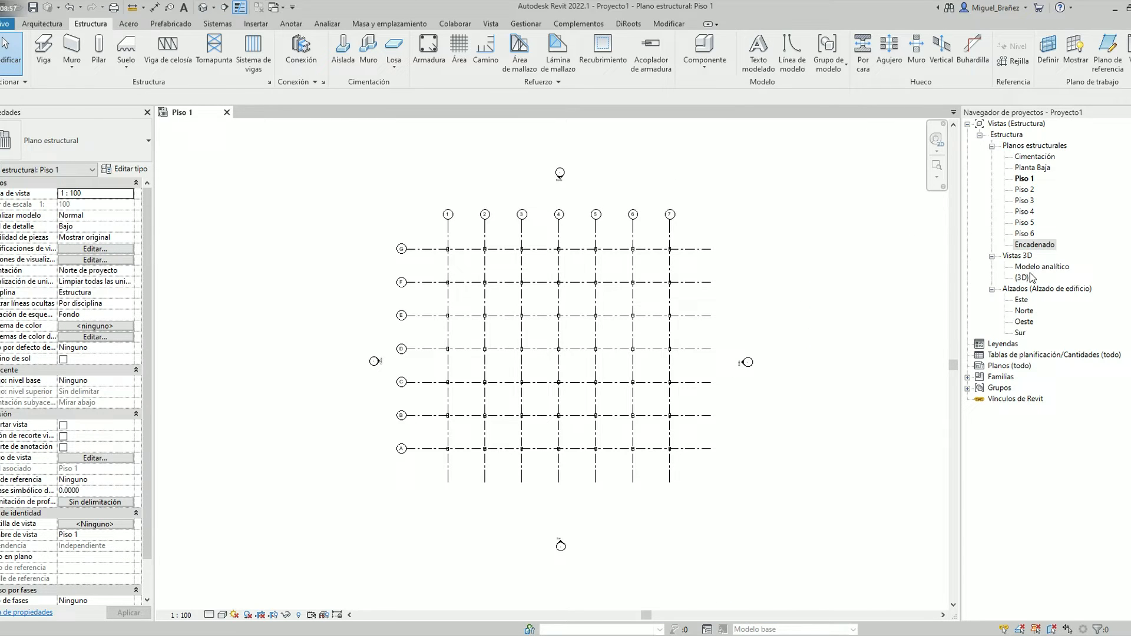
double_click(1022, 278)
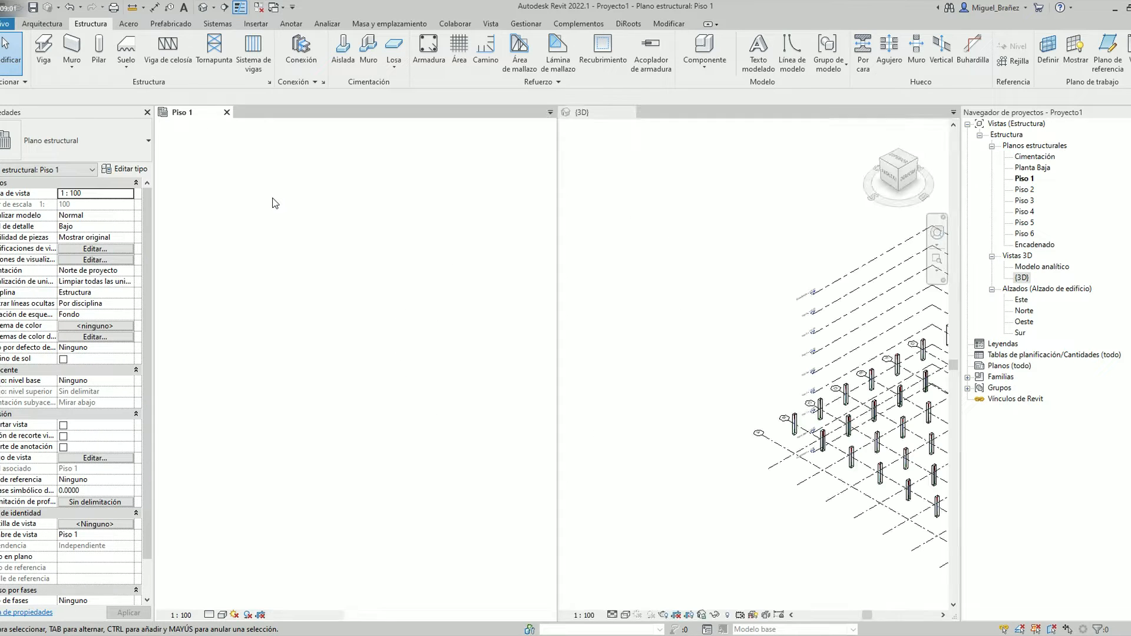
scroll(760, 432, down, 4)
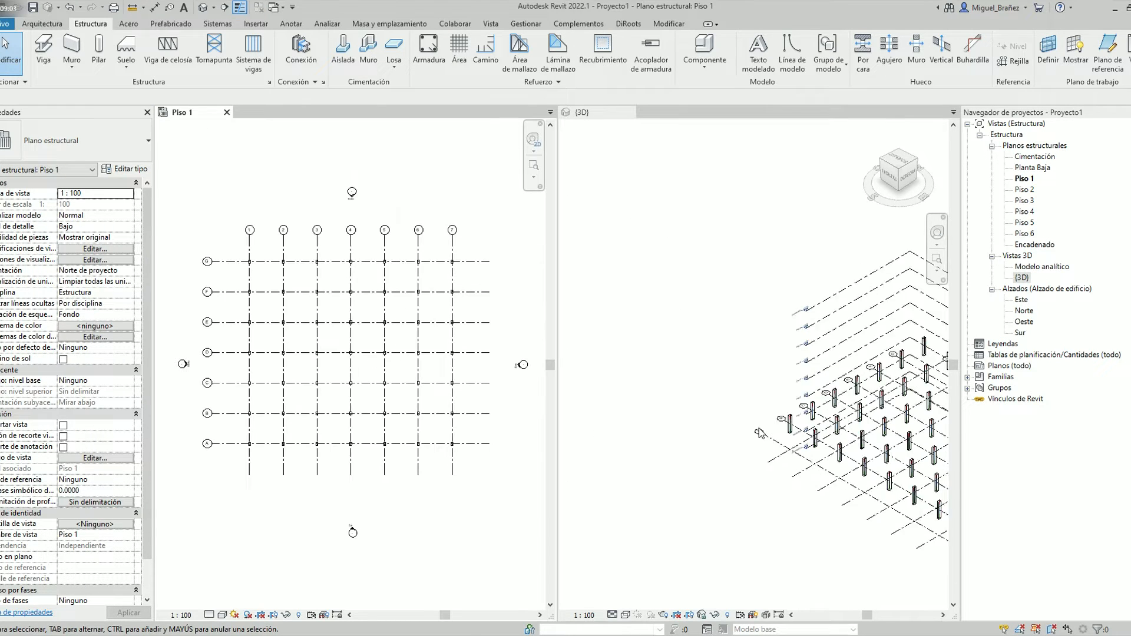
click(715, 412)
scroll(715, 410, up, 2)
middle_drag(723, 380, 560, 316)
scroll(704, 442, up, 1)
scroll(715, 465, up, 1)
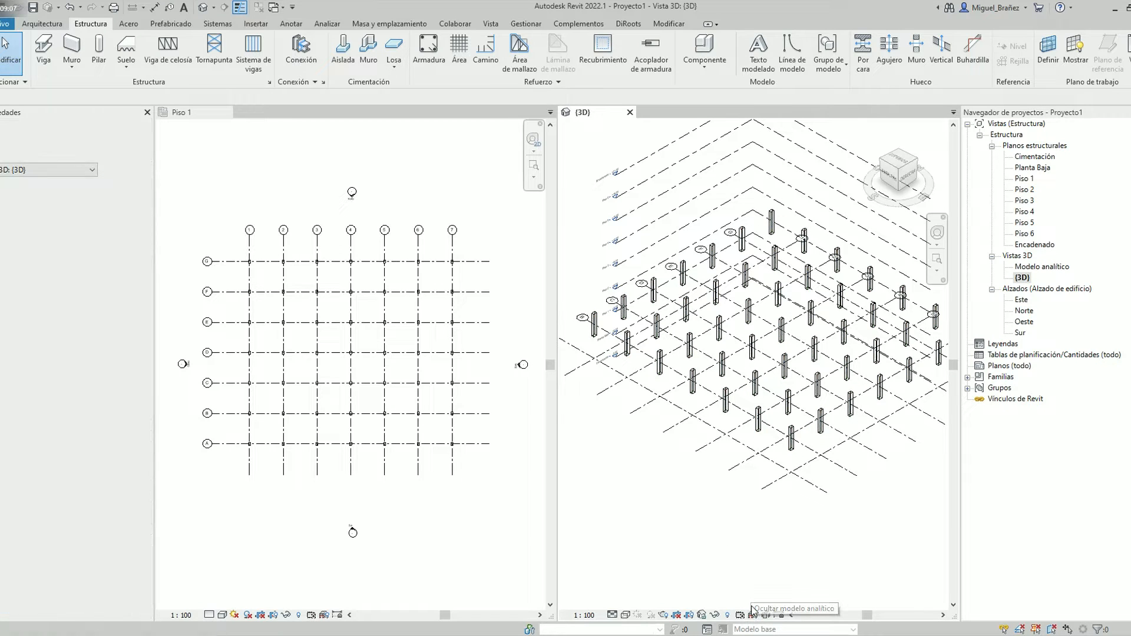
Set the 3D view's visual style to Colores coherentes
middle_drag(640, 378, 731, 395)
scroll(722, 378, up, 2)
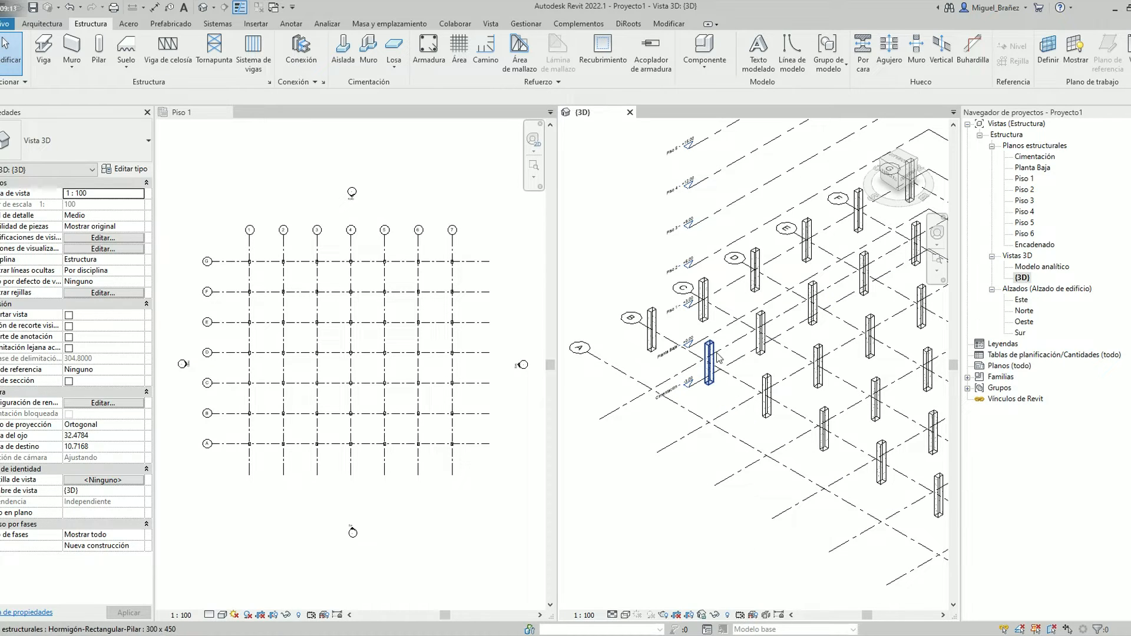
click(625, 614)
click(652, 590)
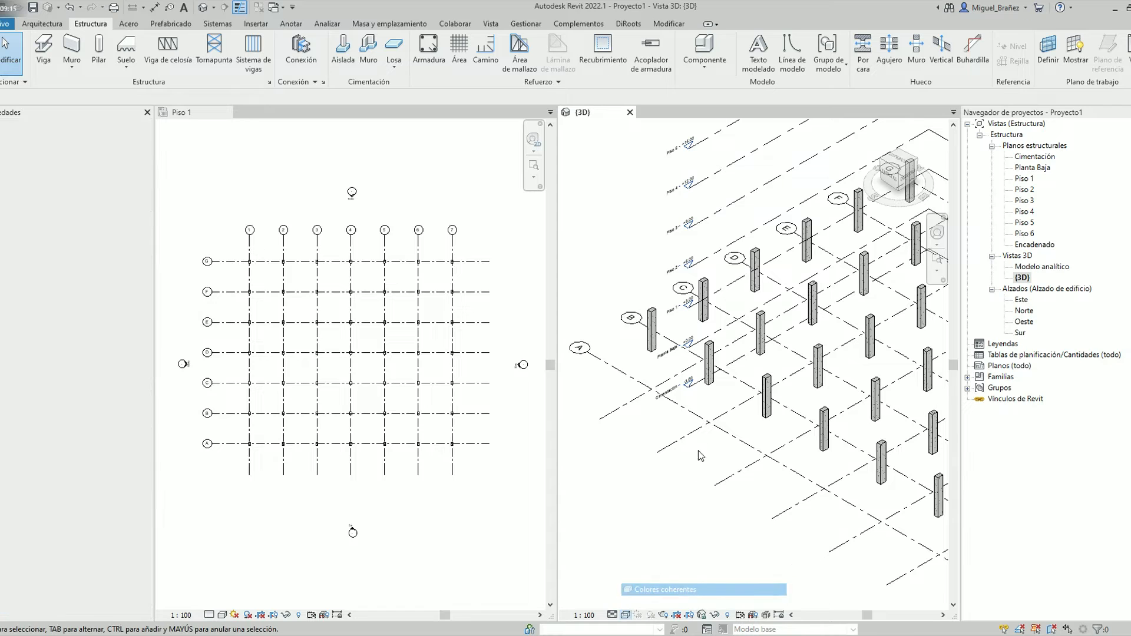
scroll(770, 405, down, 2)
Orient the 3D view to the Derecha side and inspect the base and top levels of the column at grid B-7
click(285, 179)
middle_drag(322, 306, 322, 264)
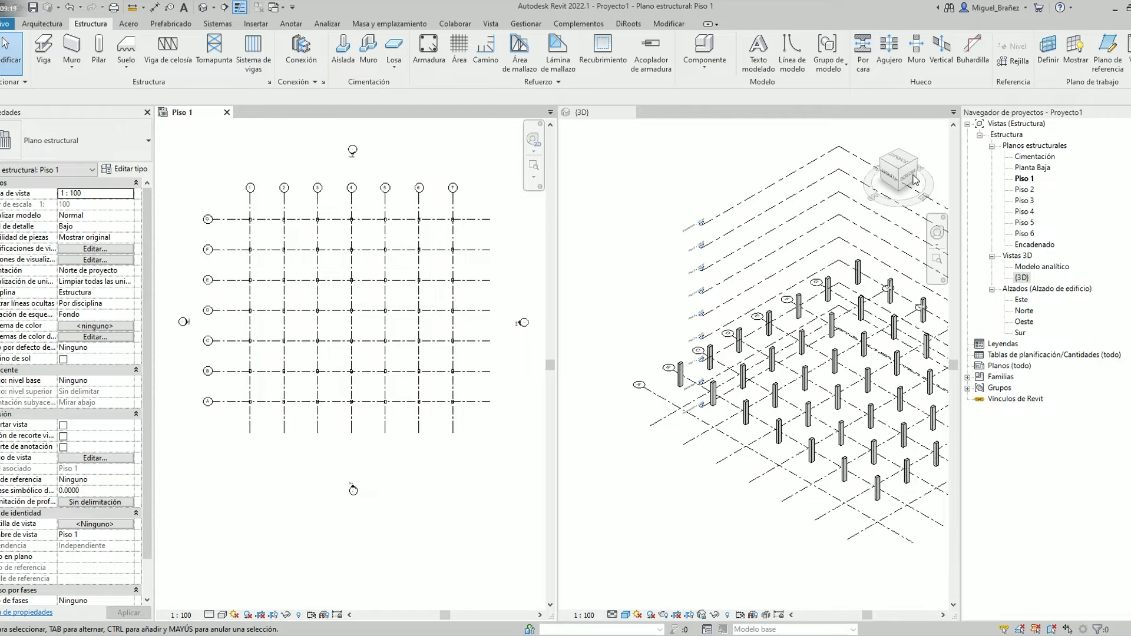
click(913, 180)
click(907, 179)
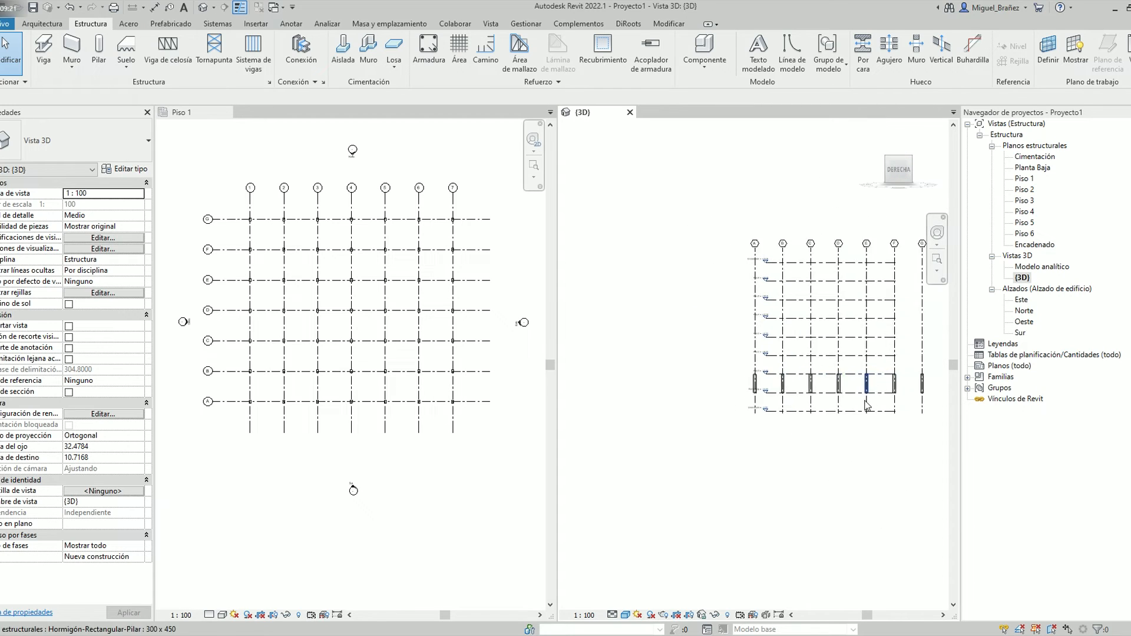
scroll(684, 436, up, 5)
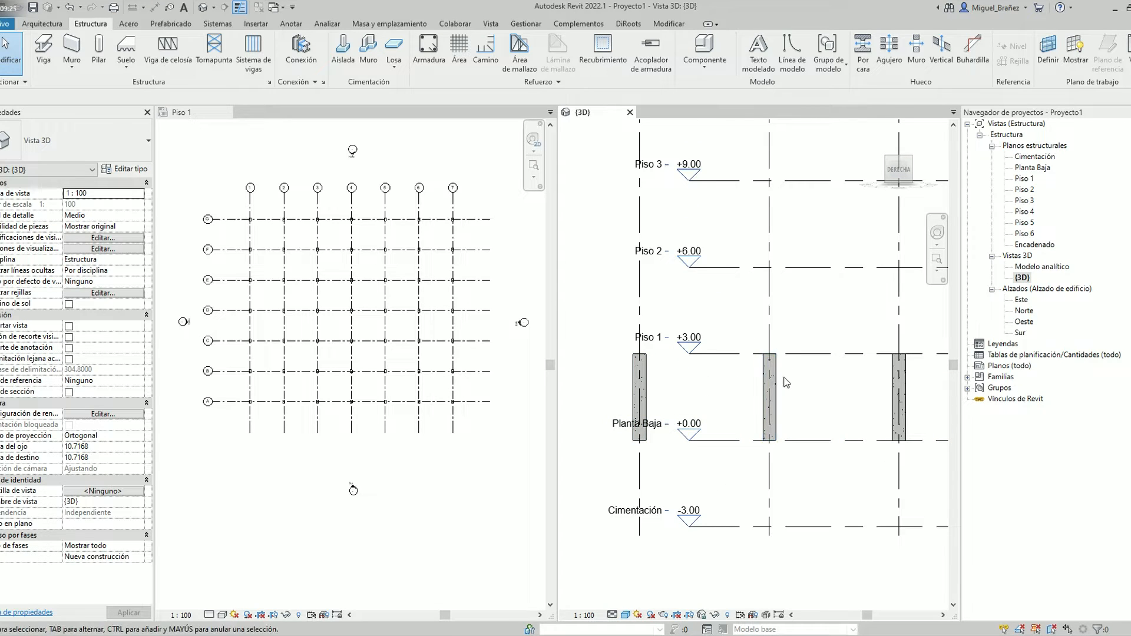
scroll(783, 389, down, 2)
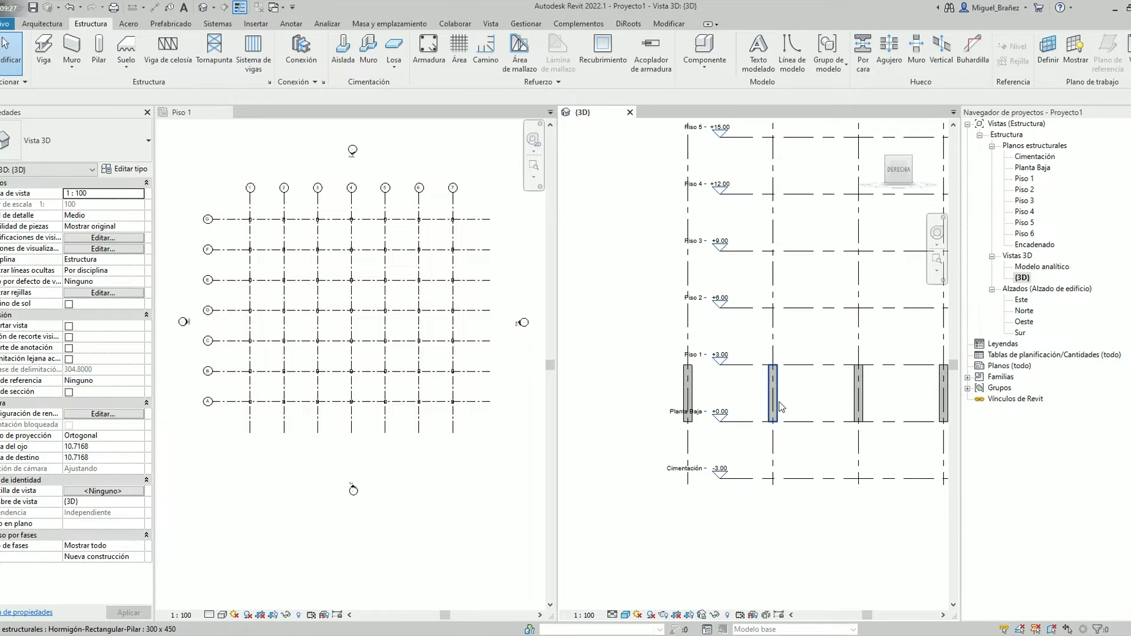
scroll(779, 408, down, 2)
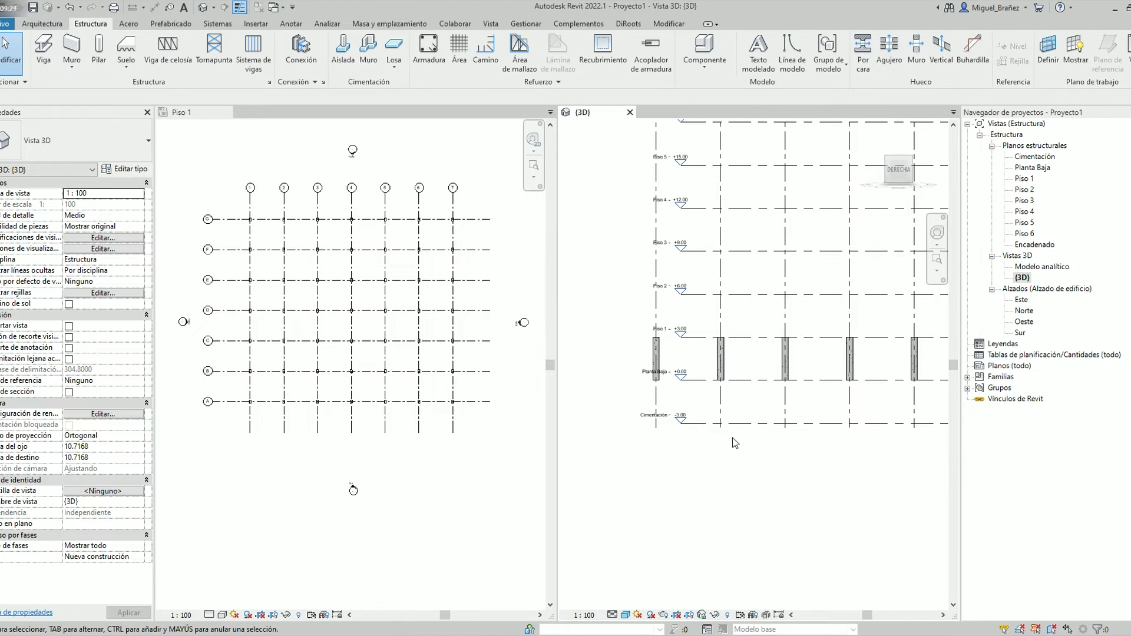
click(730, 361)
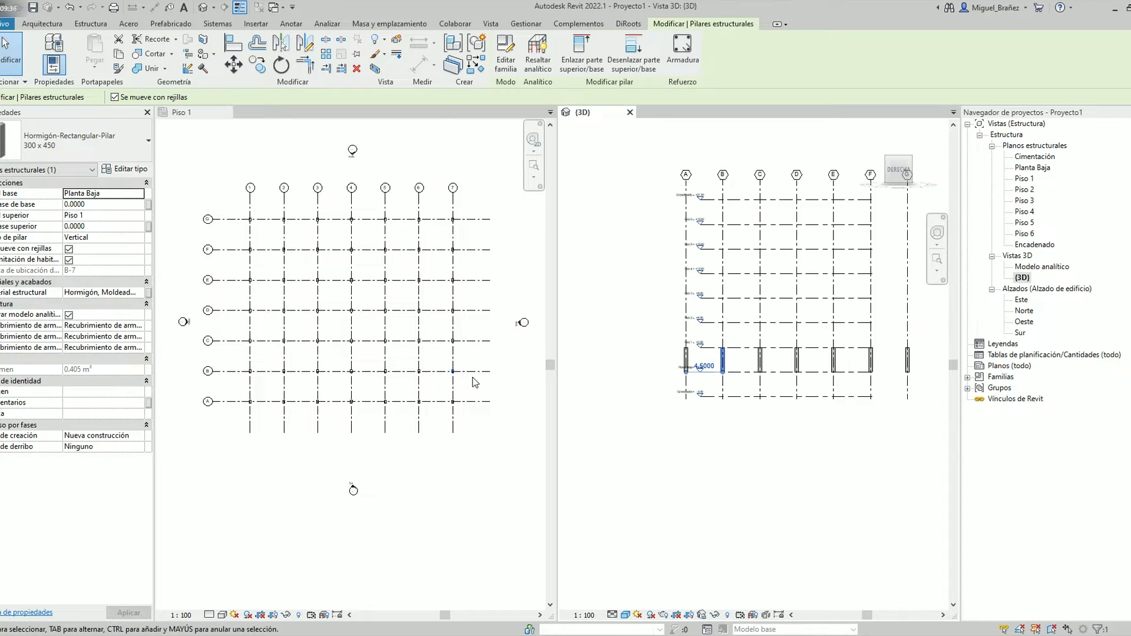
key(Escape)
Delete all the structural columns at the grid intersections in the Piso 1 plan
click(473, 429)
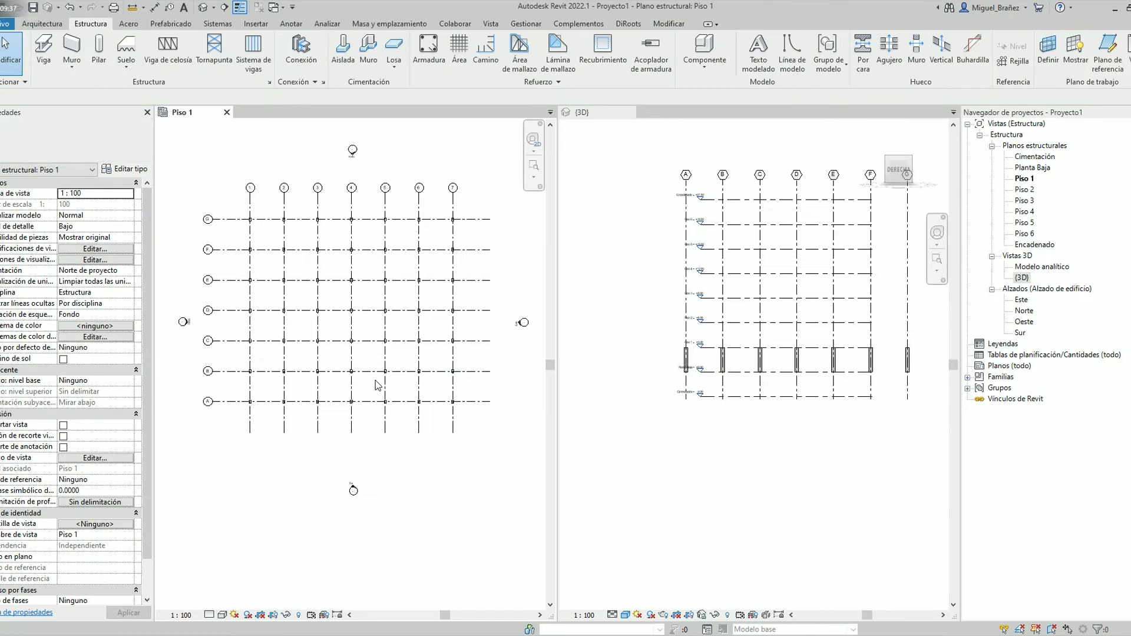
drag(463, 415, 251, 220)
key(Delete)
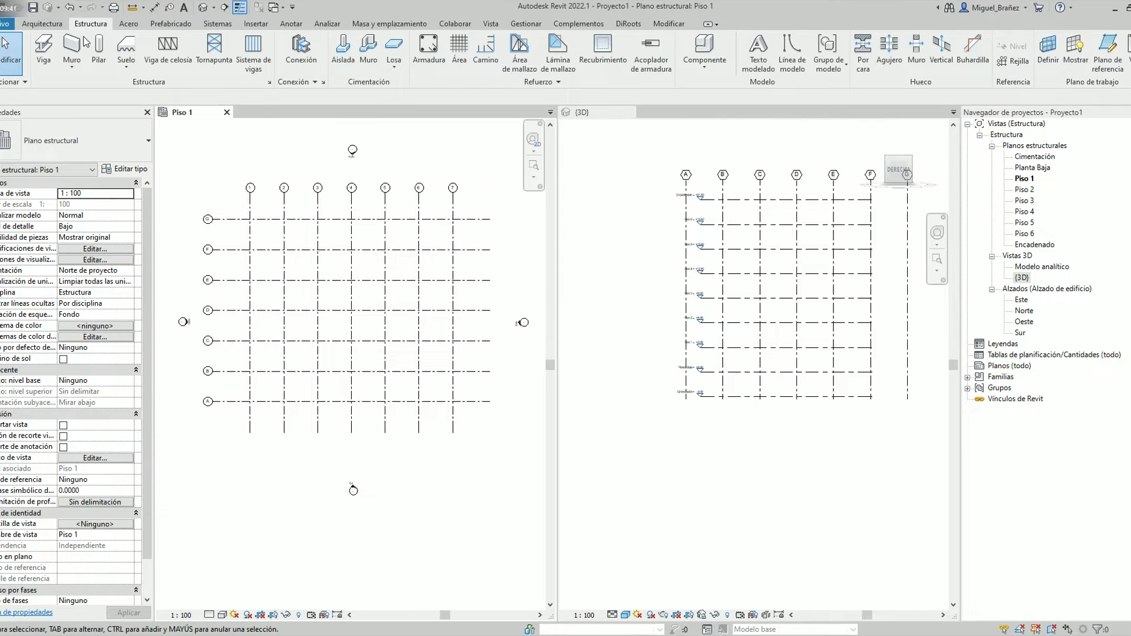
Start a 300 x 450 structural column and try to set Piso 2 as its level with the Profundidad option
click(99, 47)
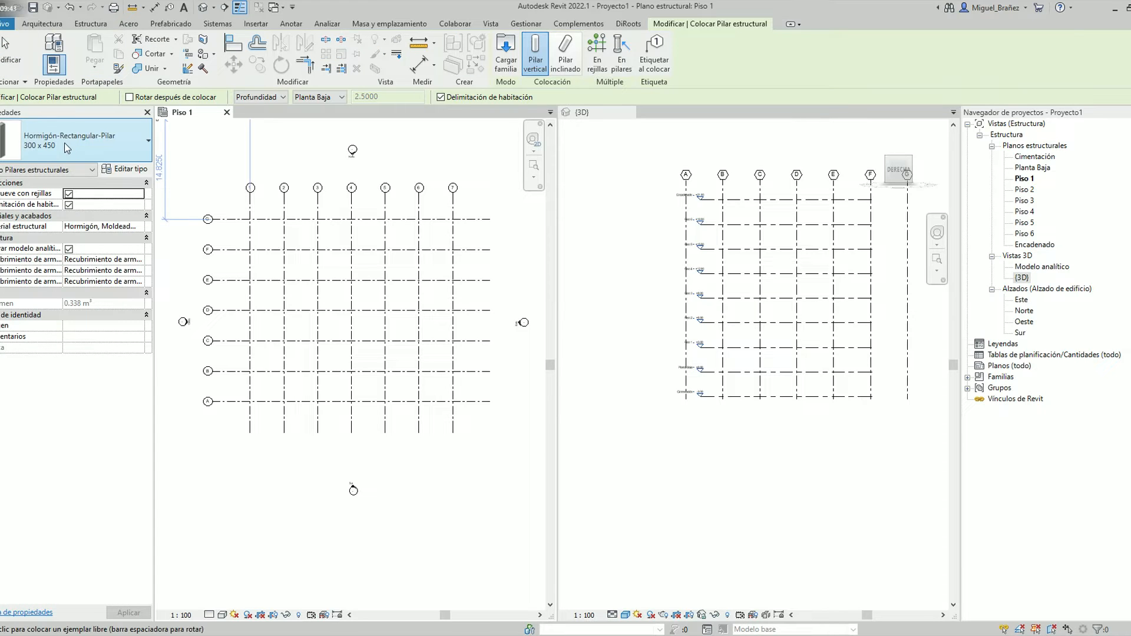
click(603, 53)
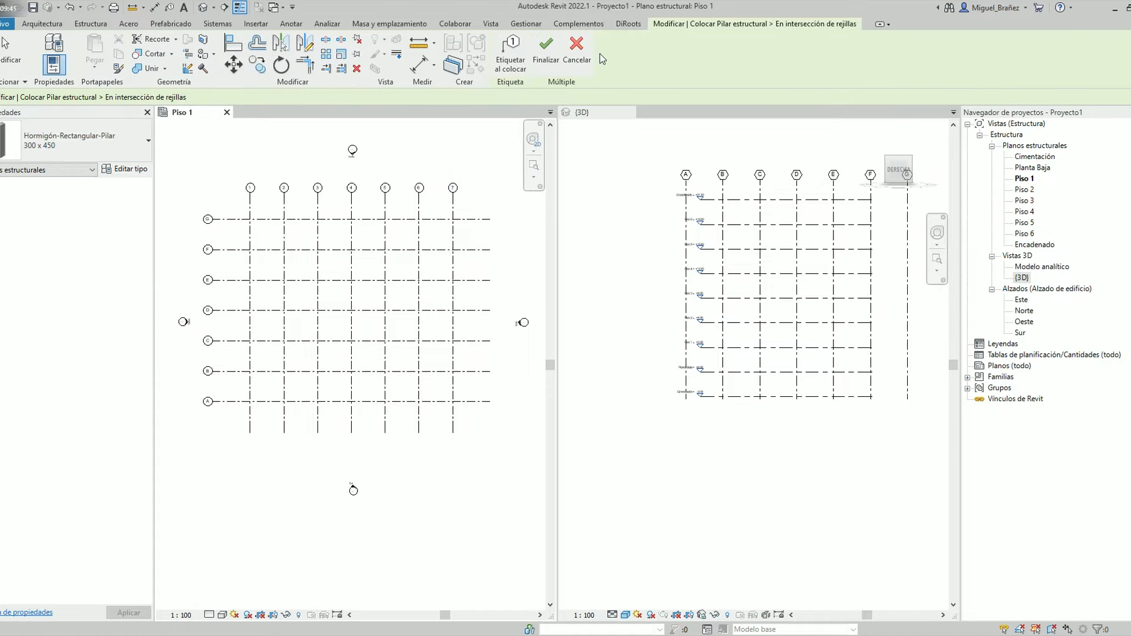
key(Escape)
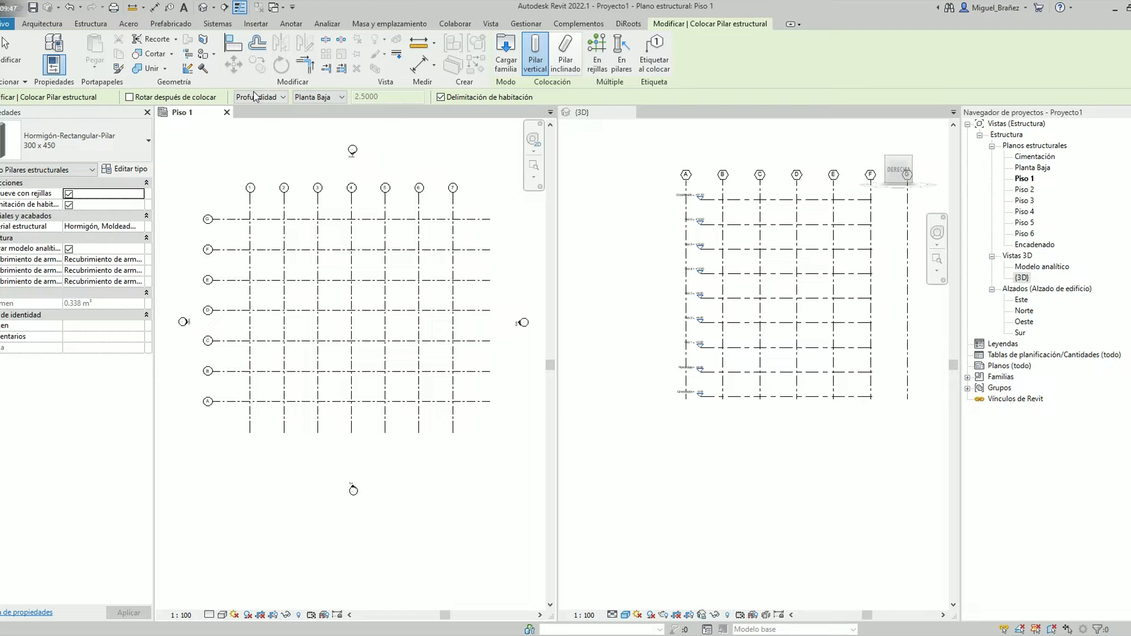
click(280, 102)
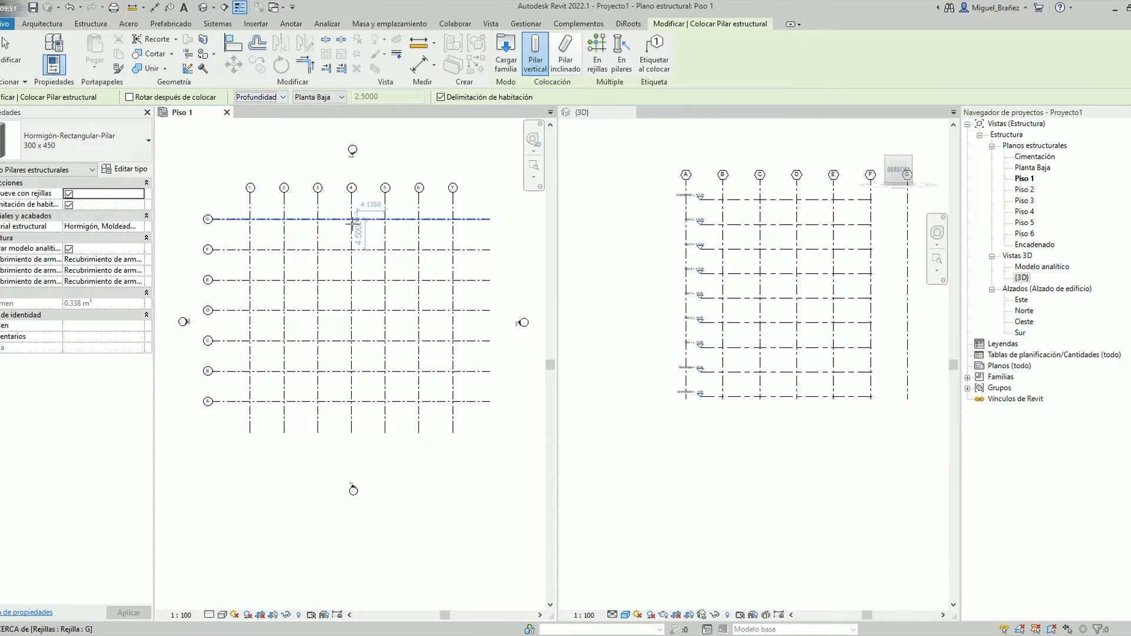
click(304, 96)
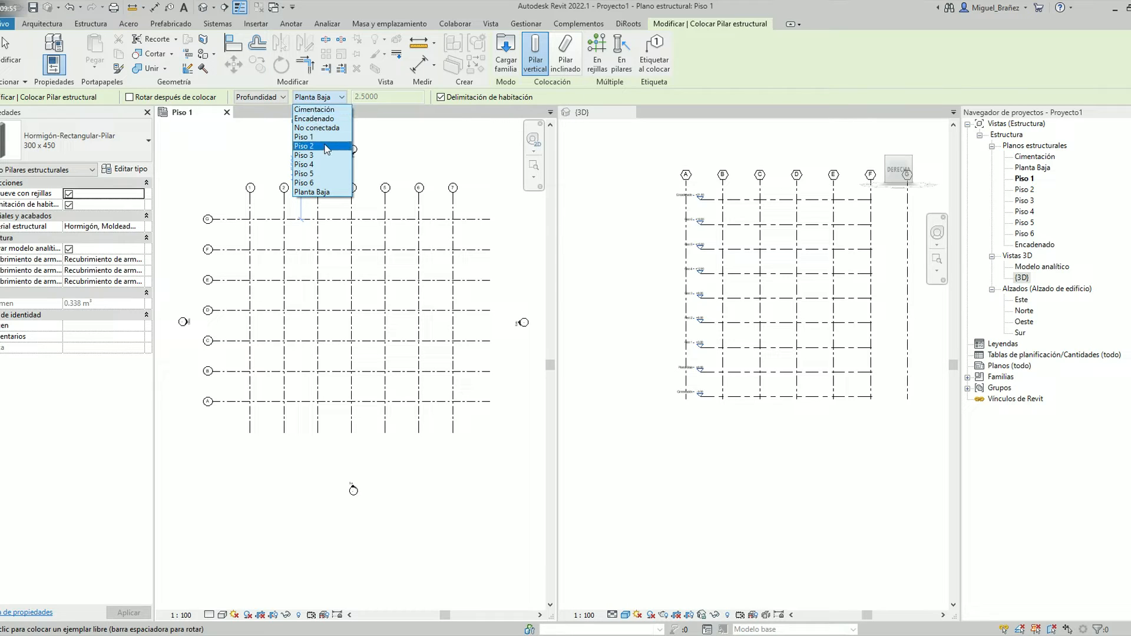
click(327, 146)
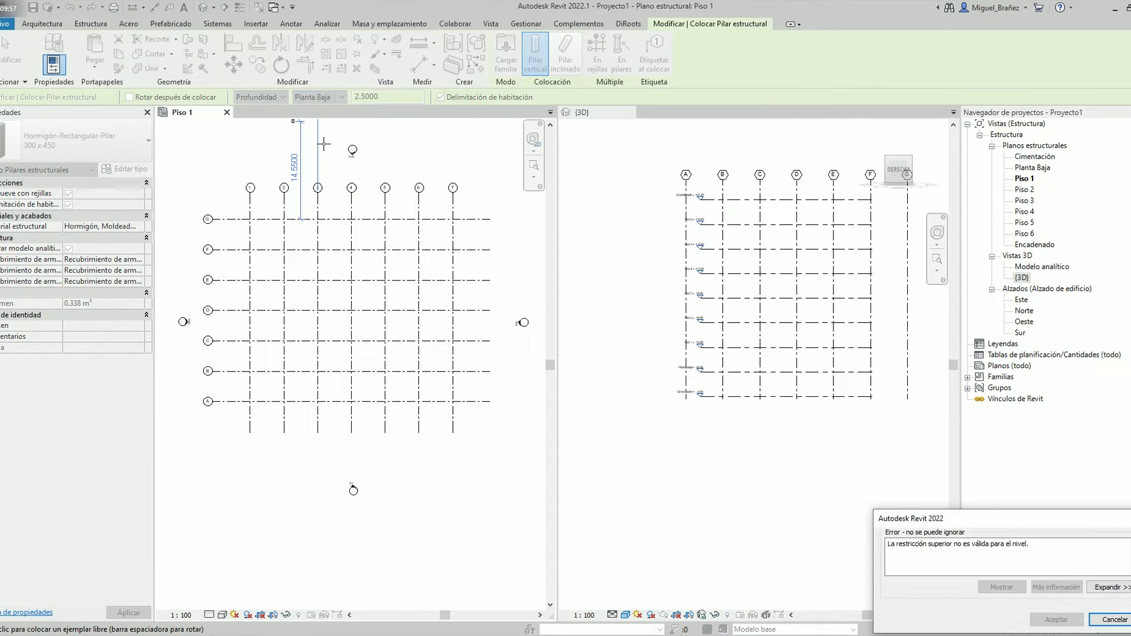
key(Escape)
Switch the column to Altura up to Piso 2 and place 300 x 450 columns at all intersections of grids 1–7 and A–G
click(271, 98)
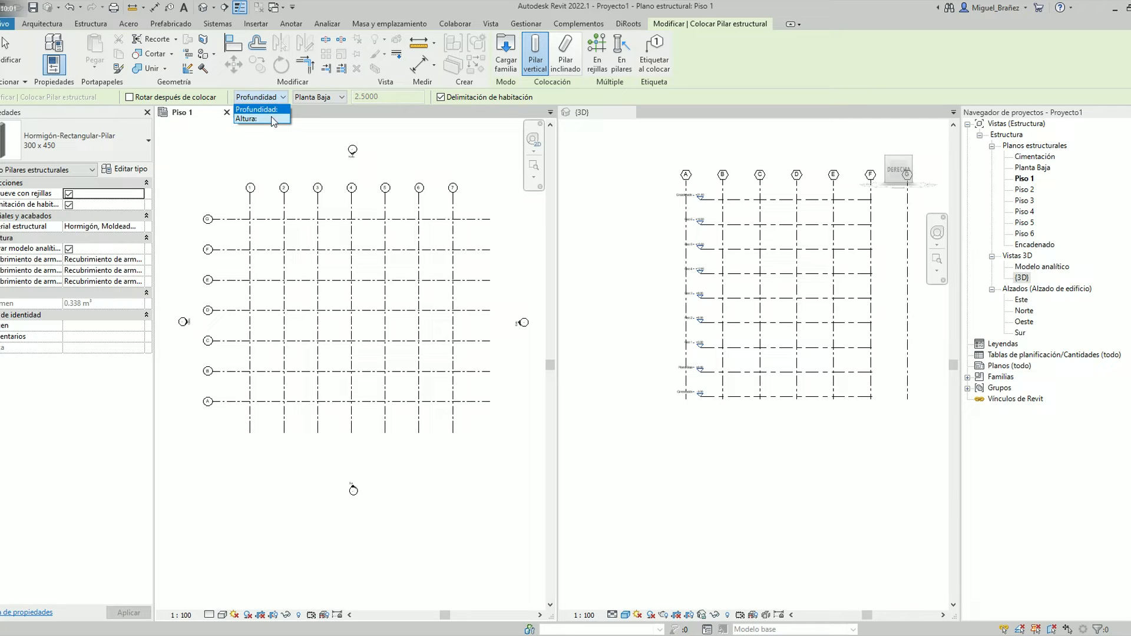
click(273, 119)
click(324, 98)
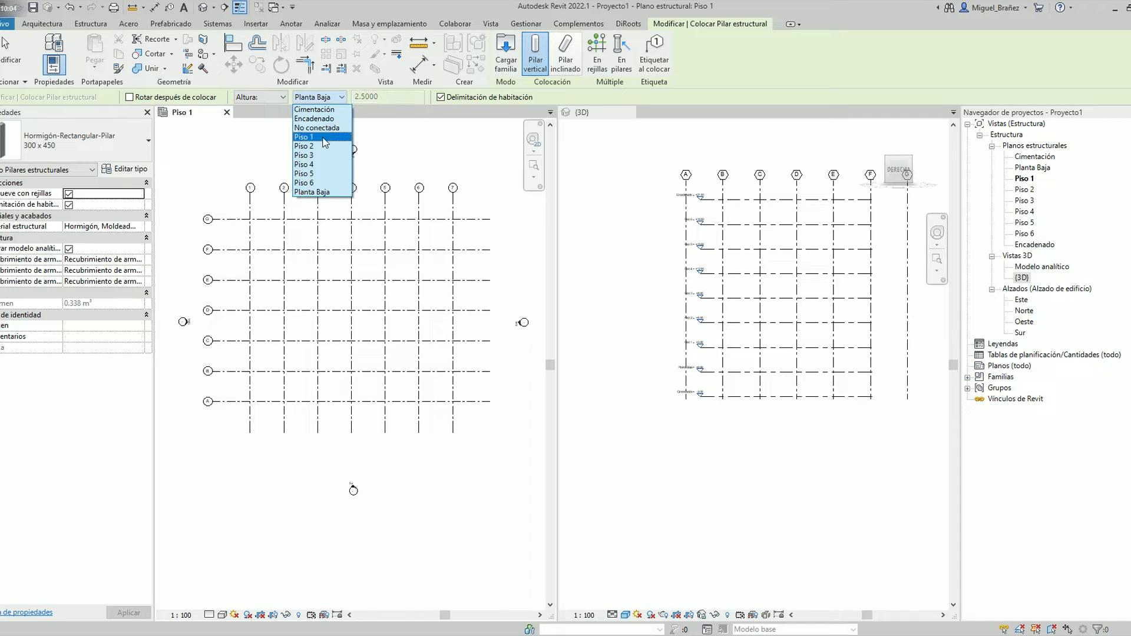
click(325, 148)
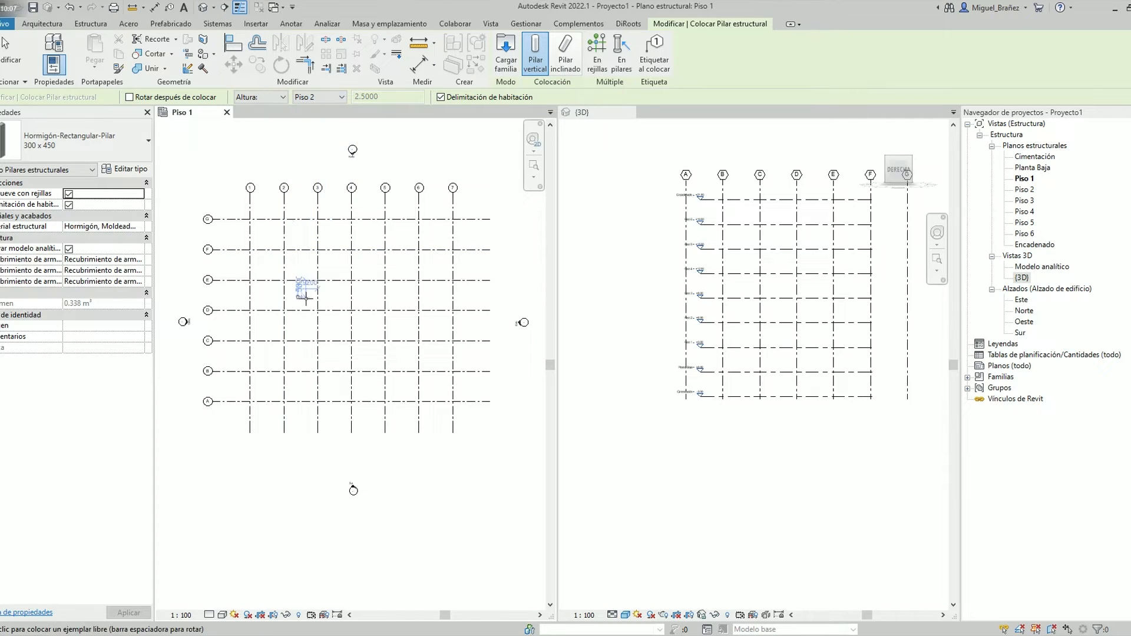
click(606, 52)
drag(467, 418, 246, 219)
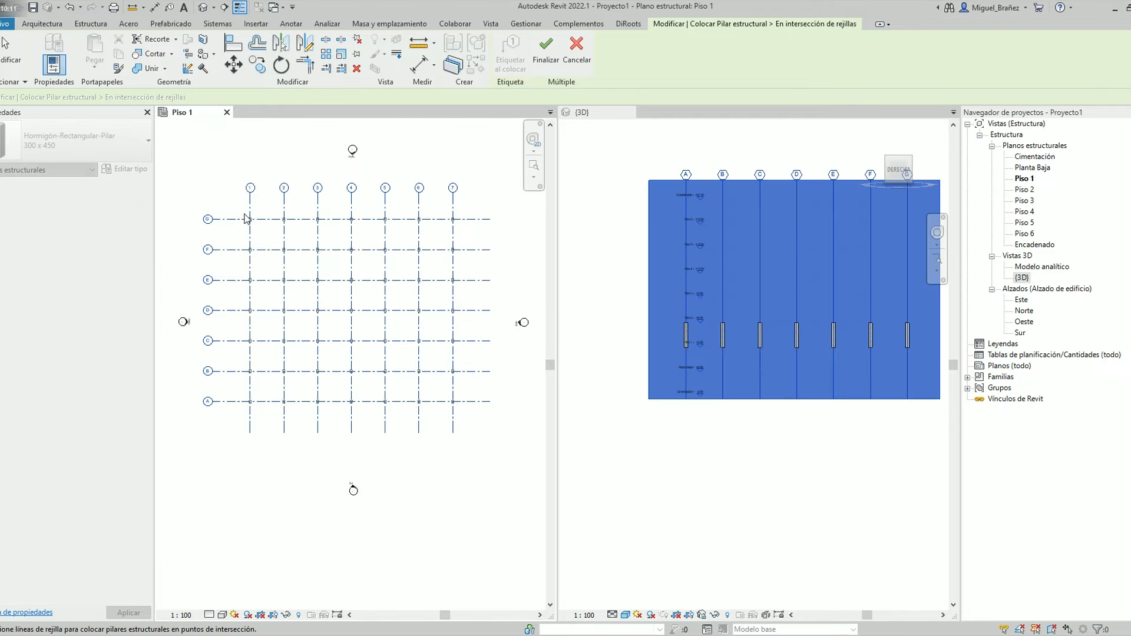
click(545, 47)
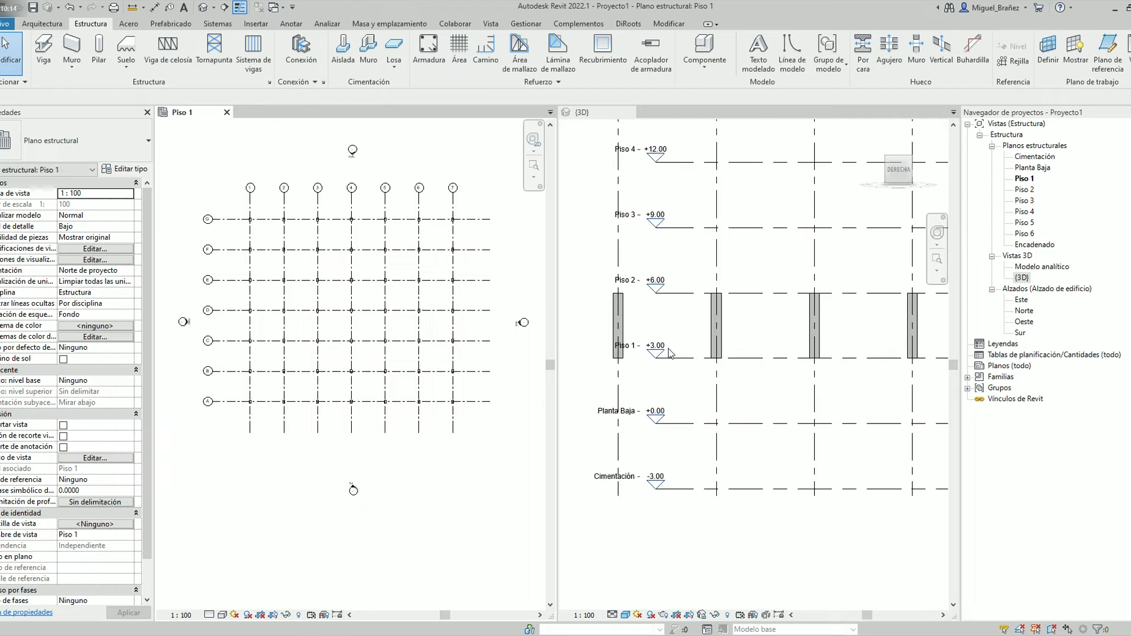
Check the columns between Piso 1 and Piso 2 in the side view and delete all of them from the plan
scroll(670, 353, up, 2)
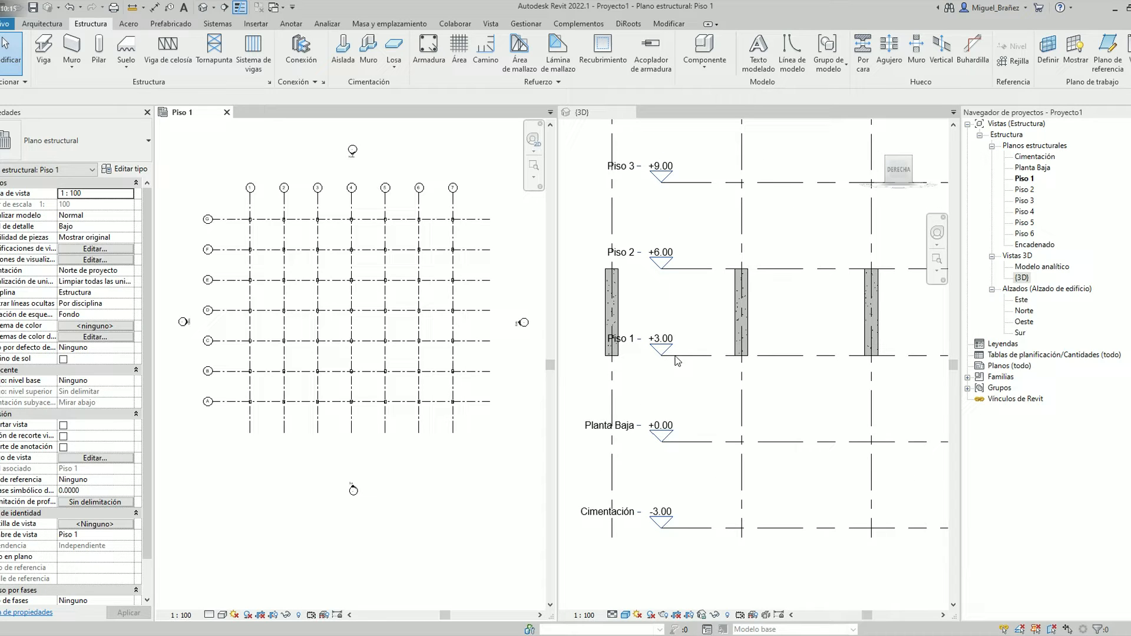
shift+middle_drag(773, 291, 756, 321)
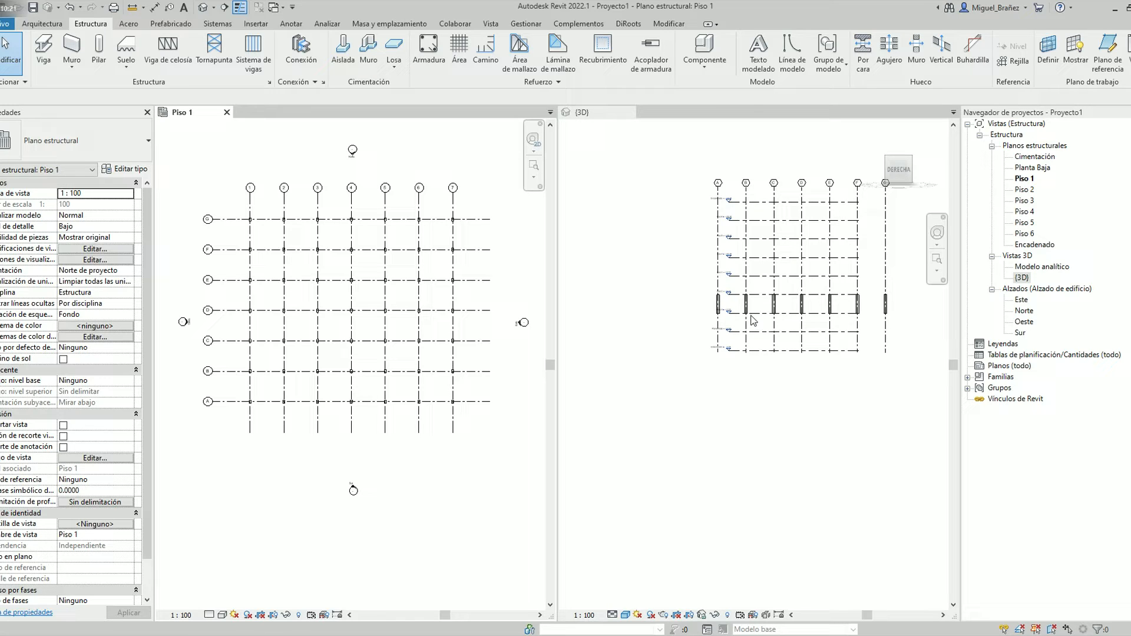
drag(477, 426, 233, 216)
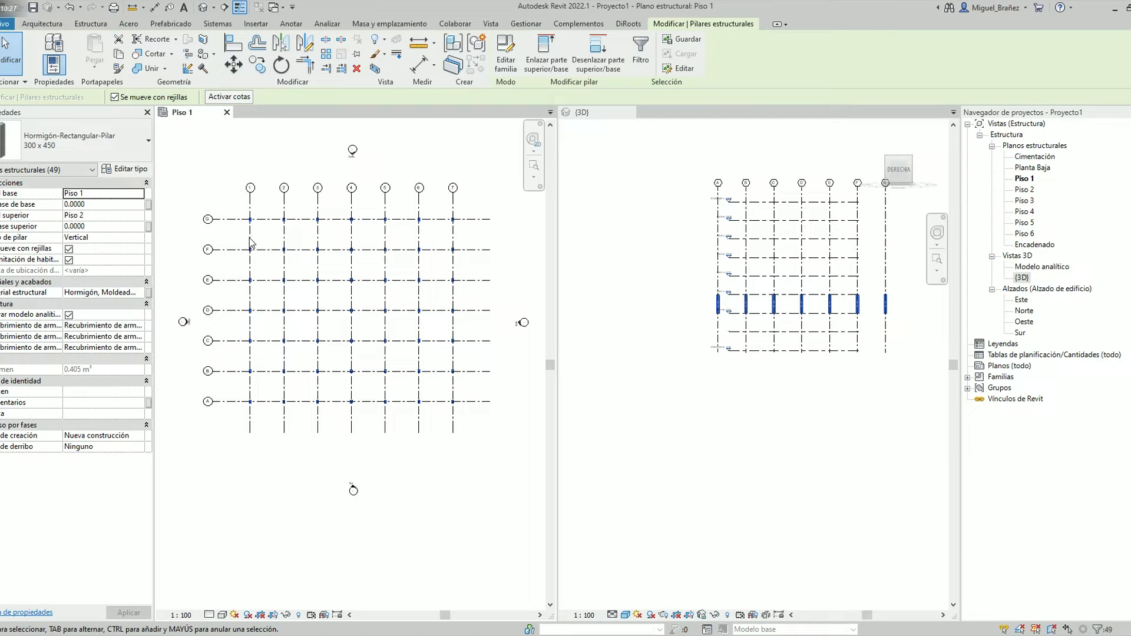
key(Escape)
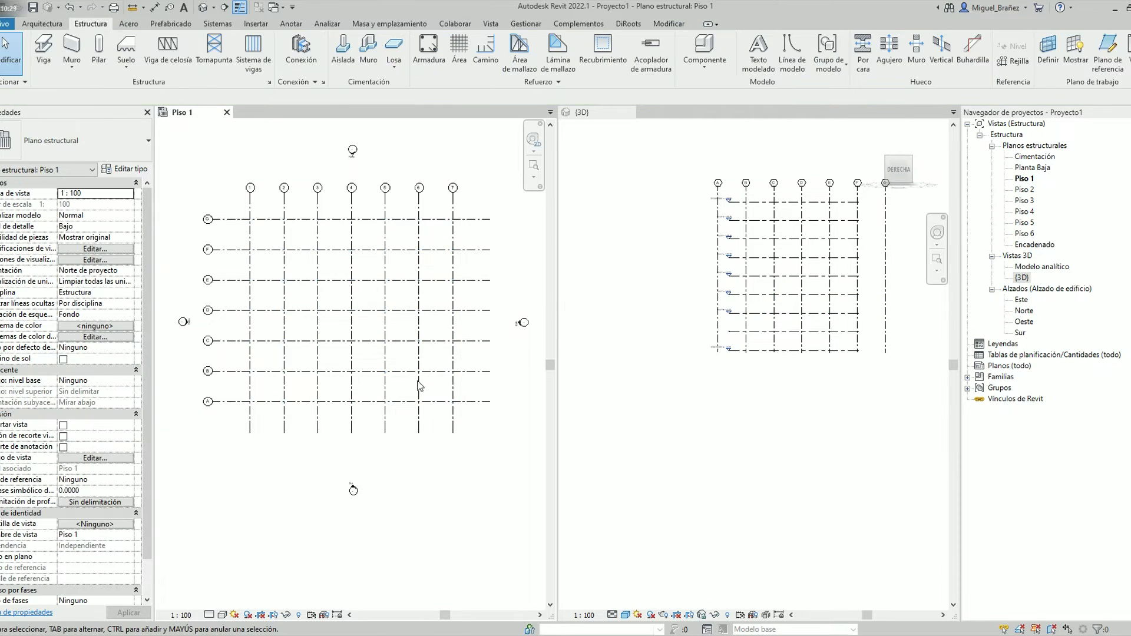
Review the level lines in the 3D view and open the Este elevation alongside the plan
scroll(733, 197, up, 8)
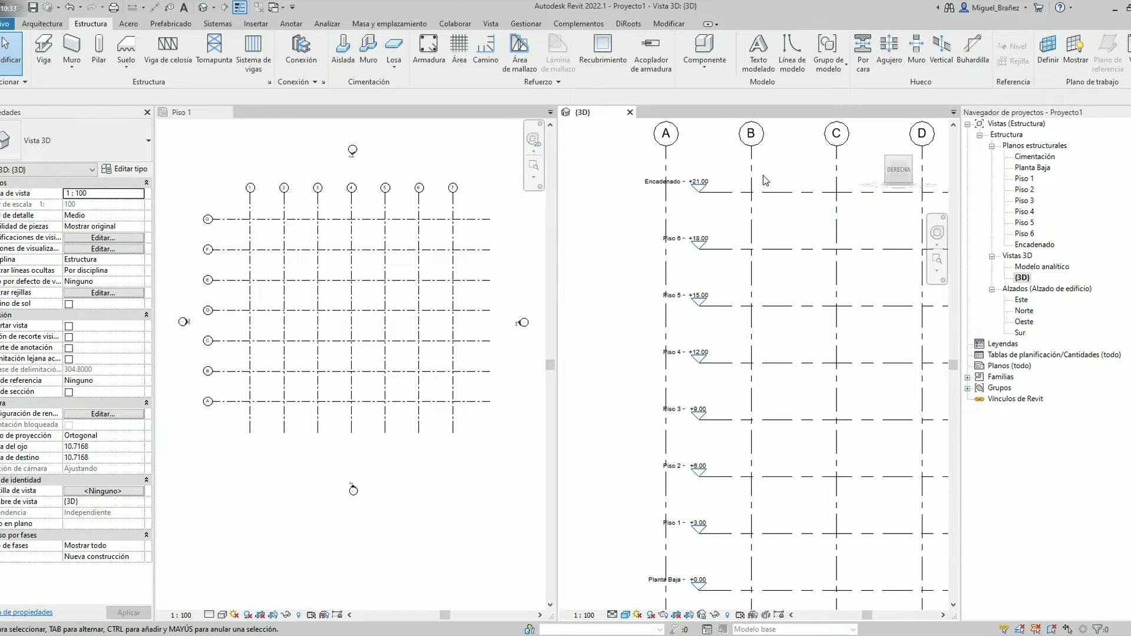
scroll(669, 204, down, 4)
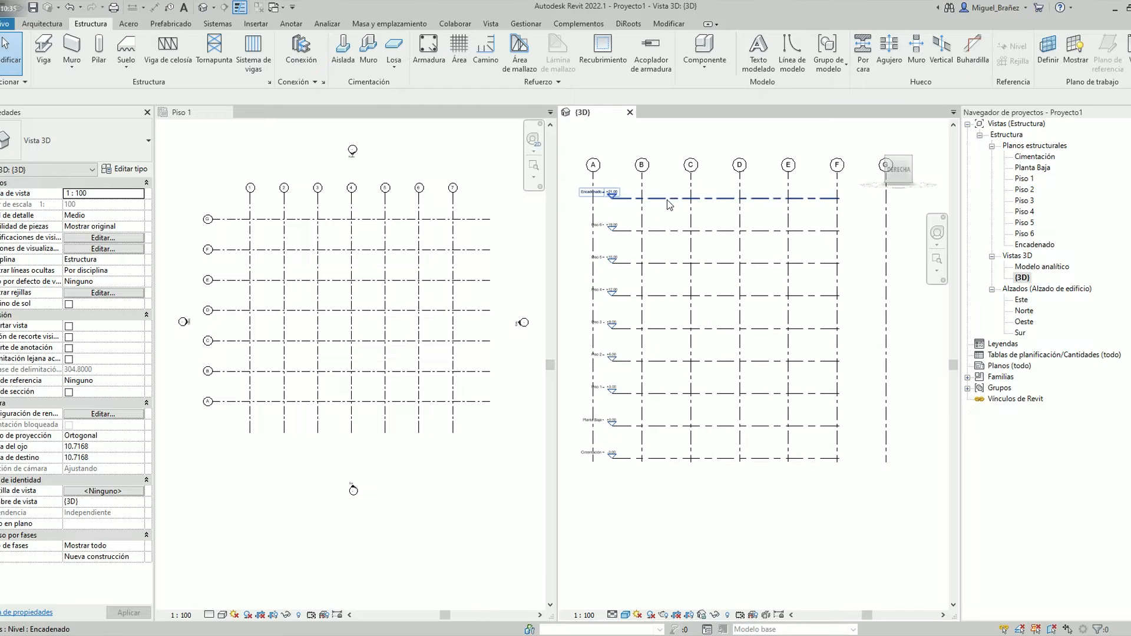
click(670, 203)
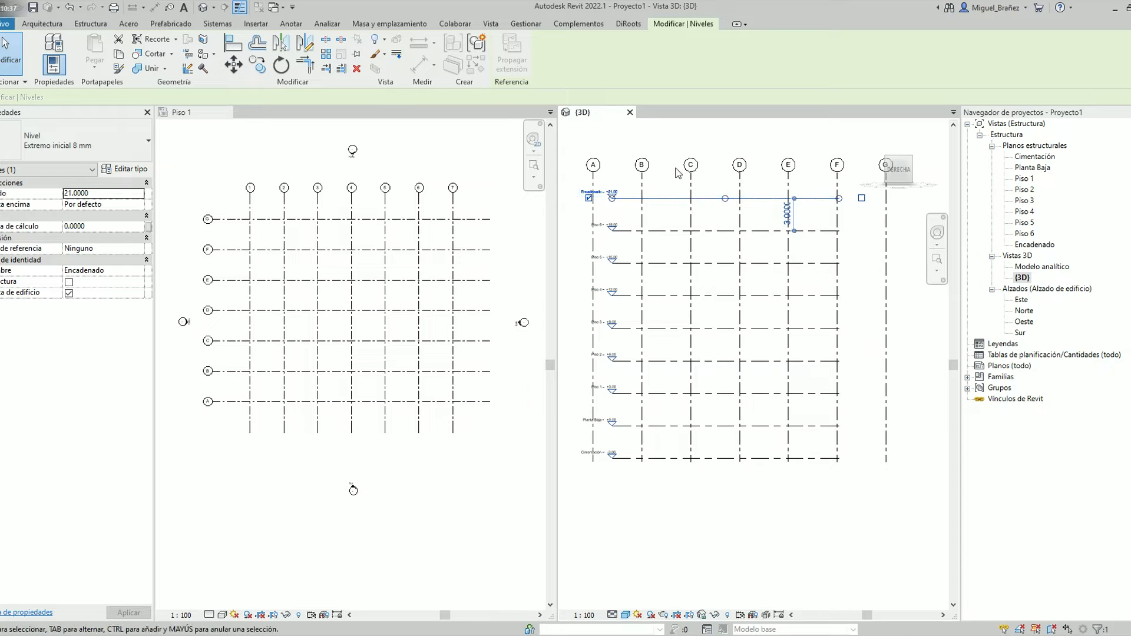
key(Escape)
double_click(1021, 300)
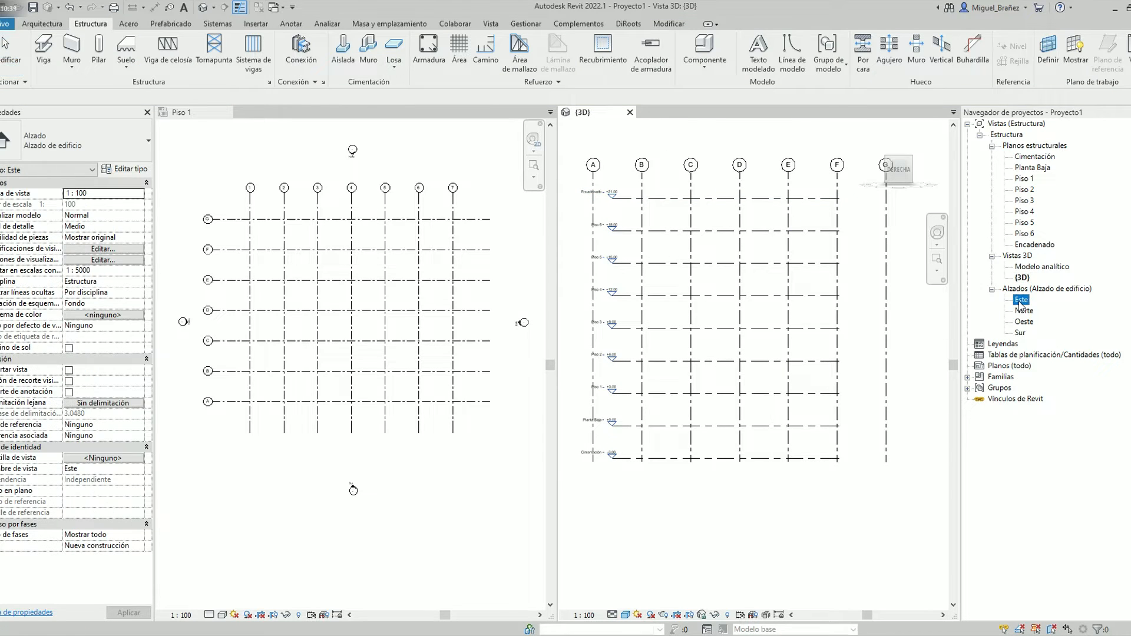
scroll(654, 402, up, 2)
Unpin all nine level lines in the Este elevation and extend their plain ends beyond grid A
drag(677, 411, 658, 154)
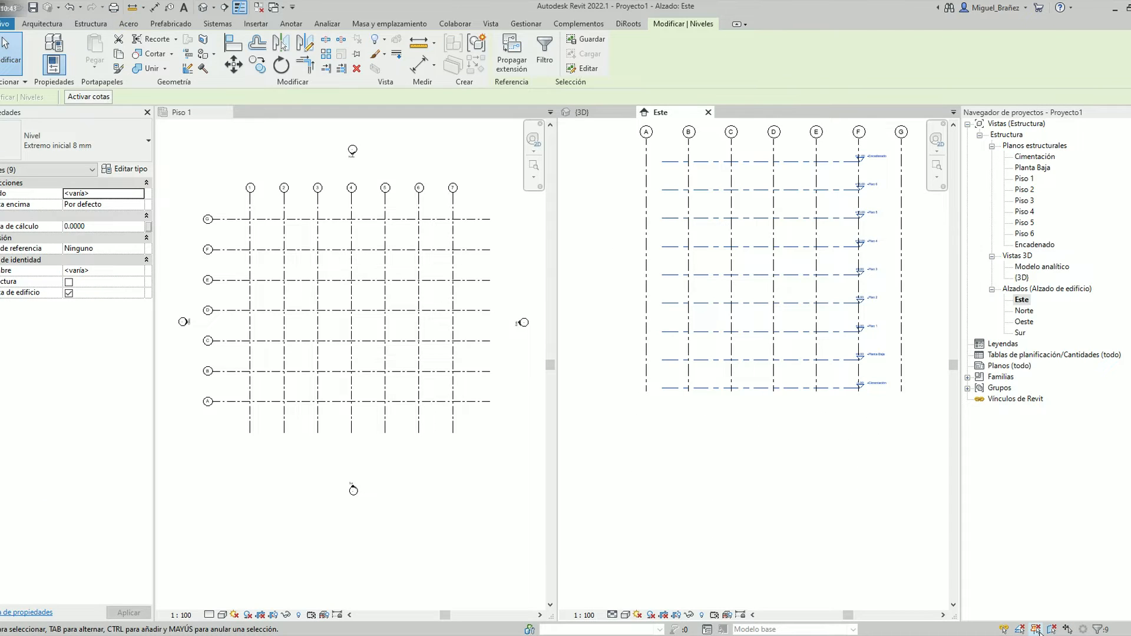
key(Escape)
scroll(763, 339, down, 1)
middle_drag(763, 339, 707, 386)
drag(636, 461, 620, 222)
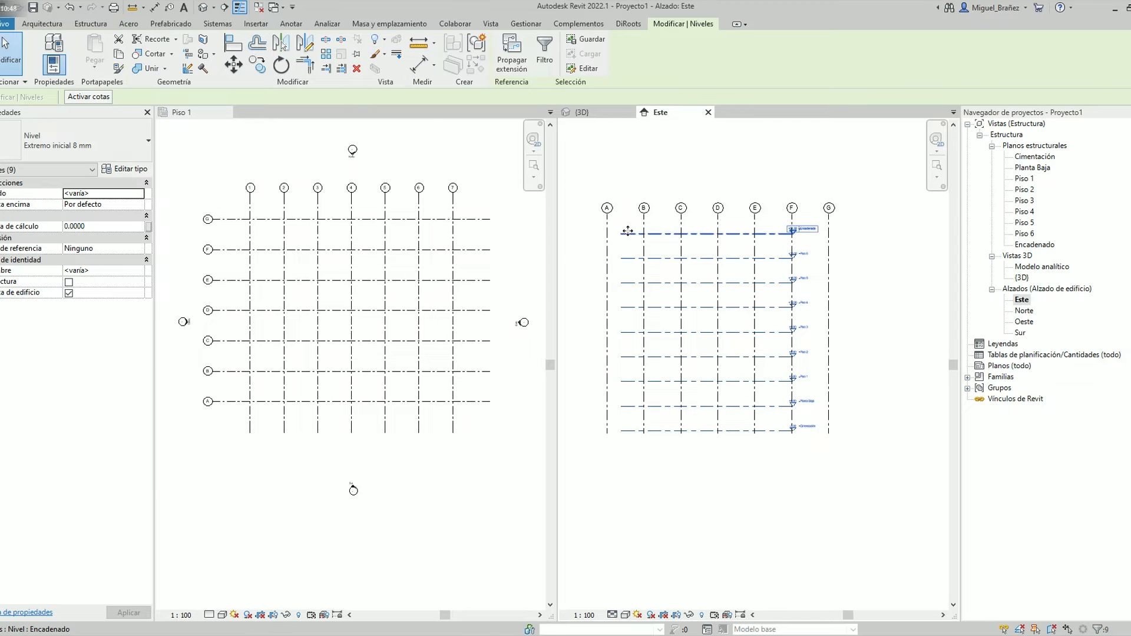
click(622, 234)
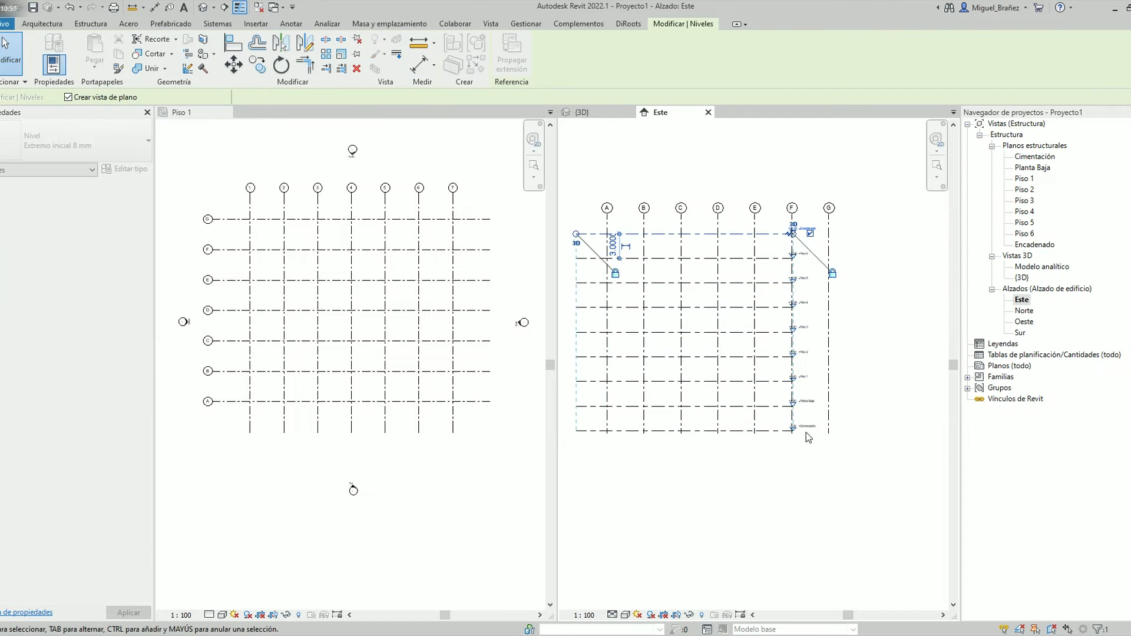
key(Escape)
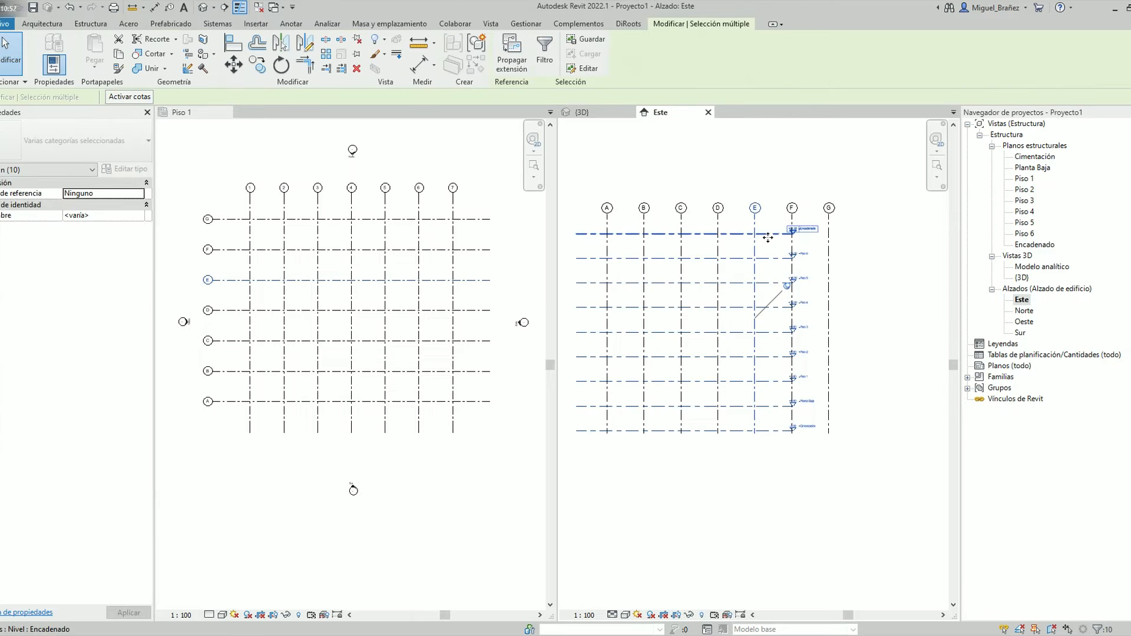
Extend the head ends of the level lines beyond grid G in the Este elevation
click(789, 234)
scroll(791, 243, up, 3)
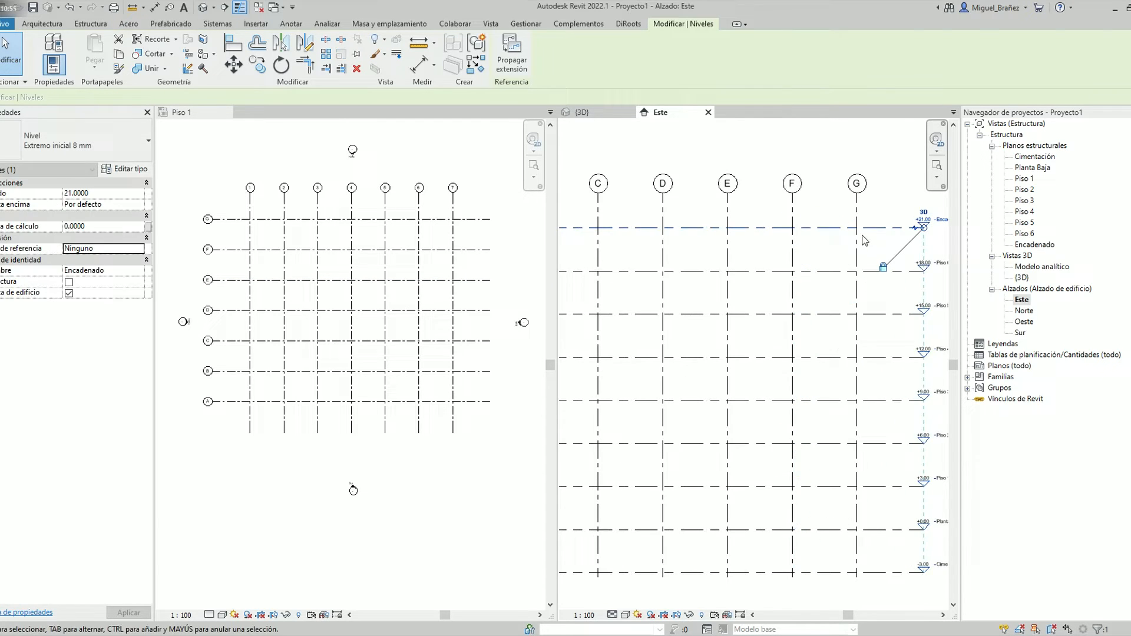
scroll(854, 309, down, 3)
key(Escape)
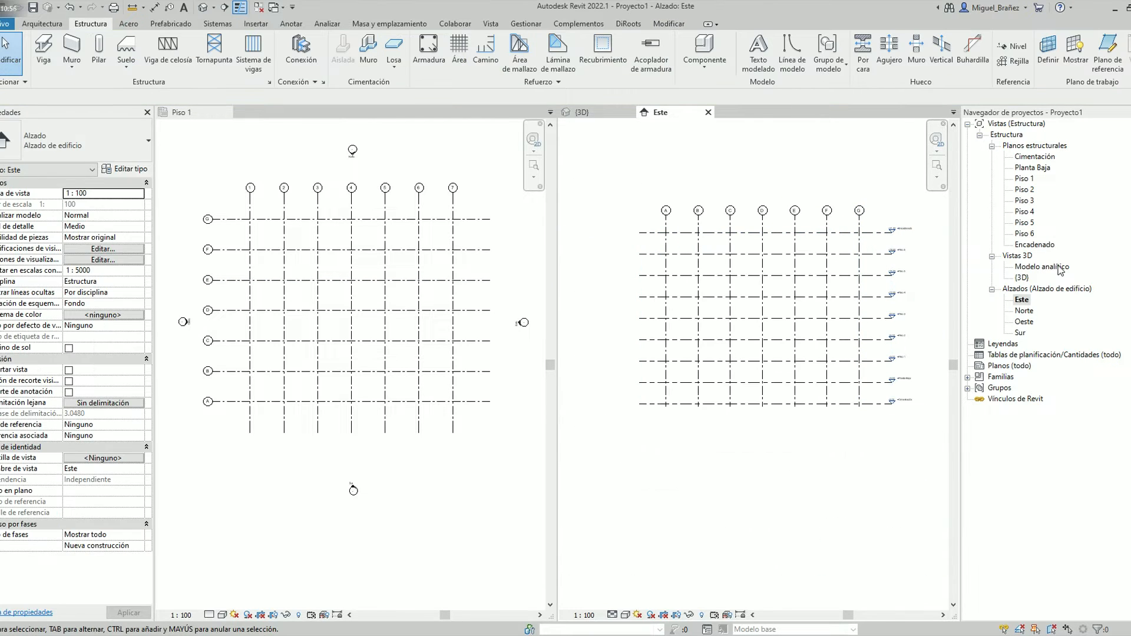
Open the Norte elevation and extend the level lines past grid 7 and grid 1 at both ends
double_click(1023, 311)
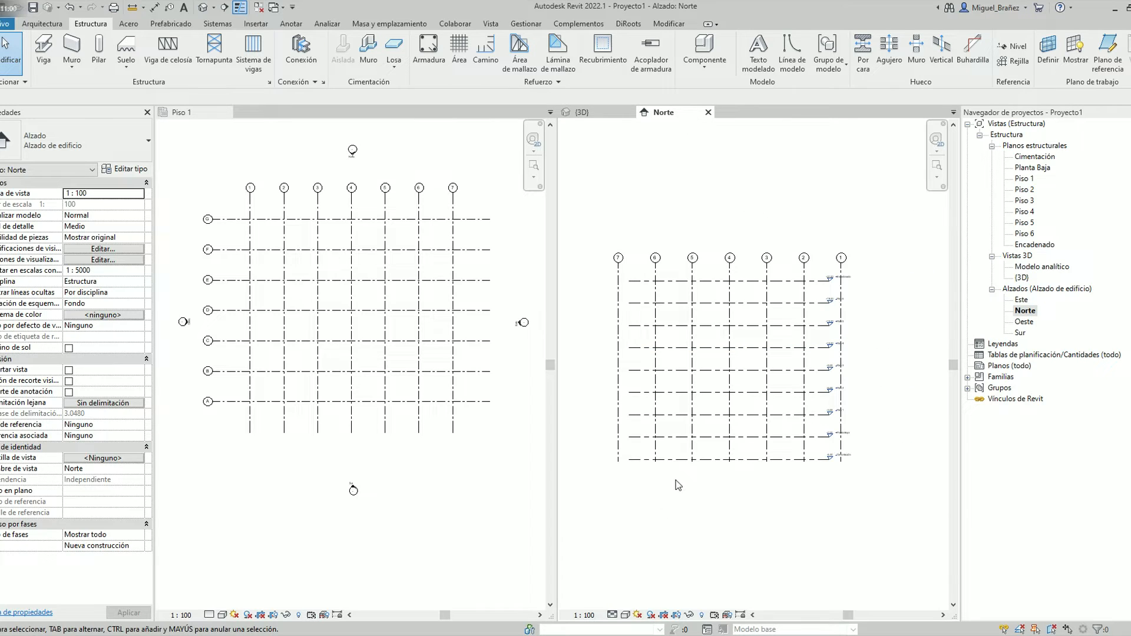
drag(638, 475, 671, 291)
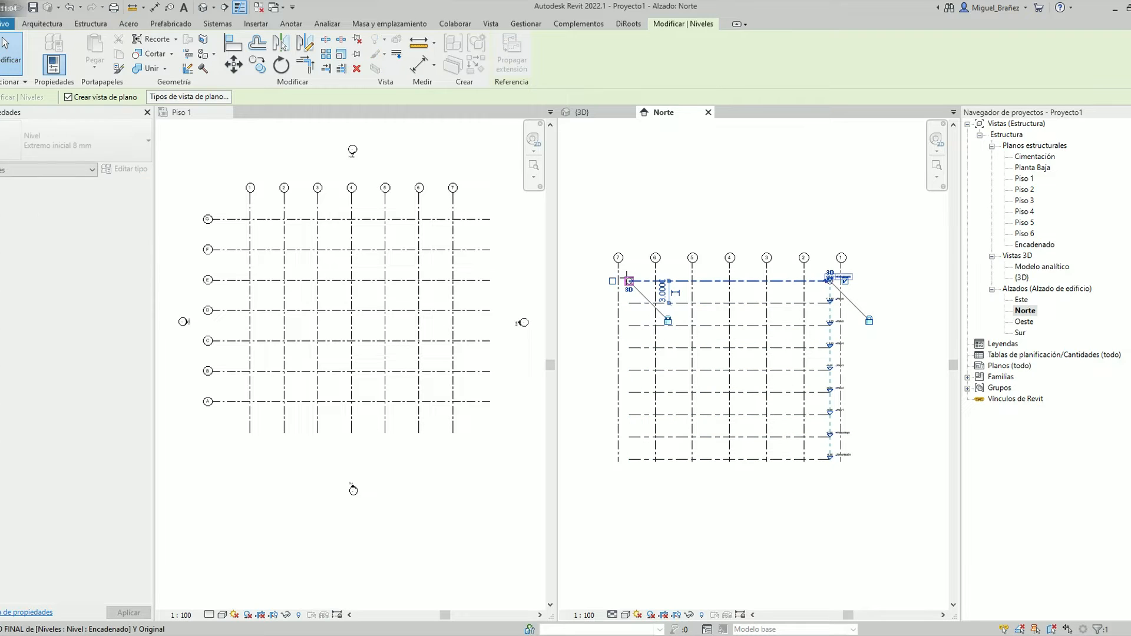
drag(613, 281, 581, 281)
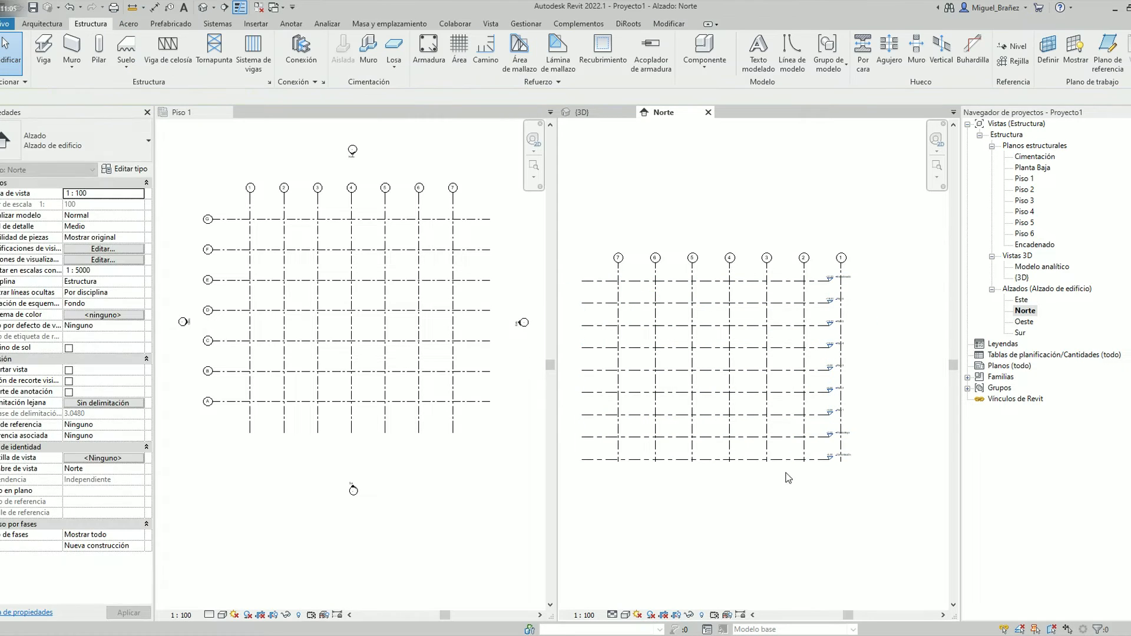
click(792, 281)
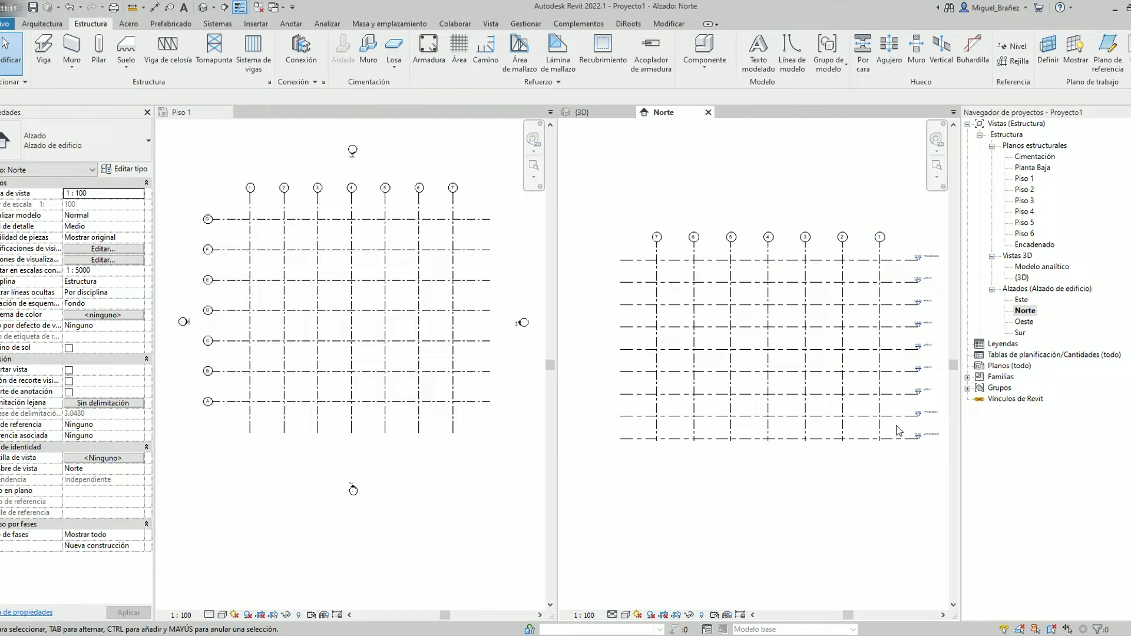
Unpin grids 1–7 in the Norte elevation and extend them below the Cimentación level and further above Encadenado
drag(645, 227, 889, 448)
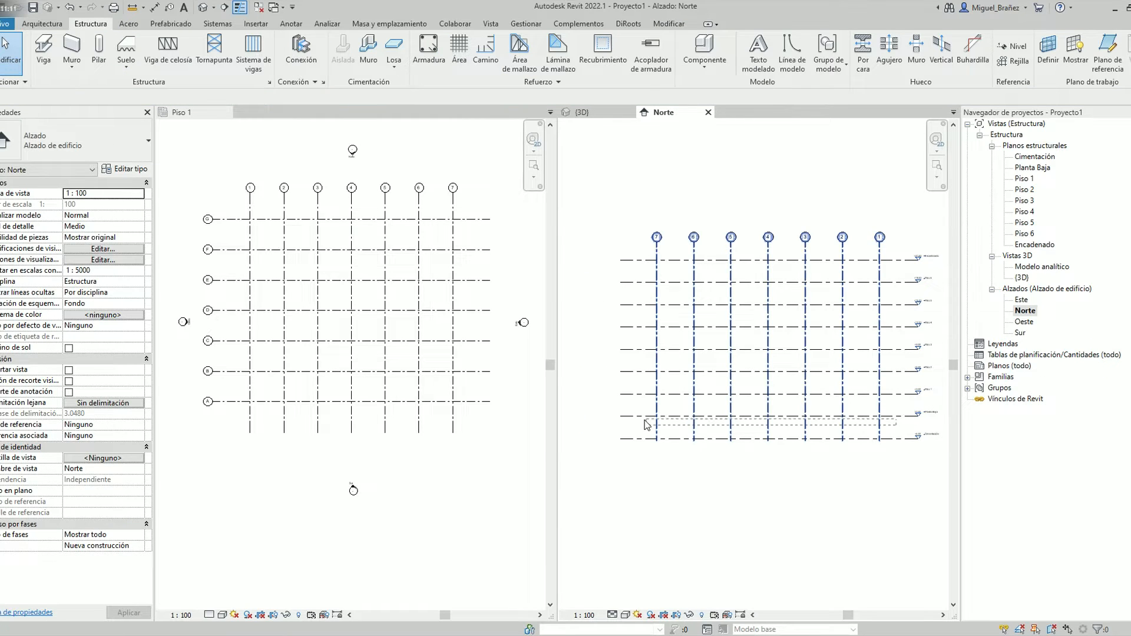
click(656, 431)
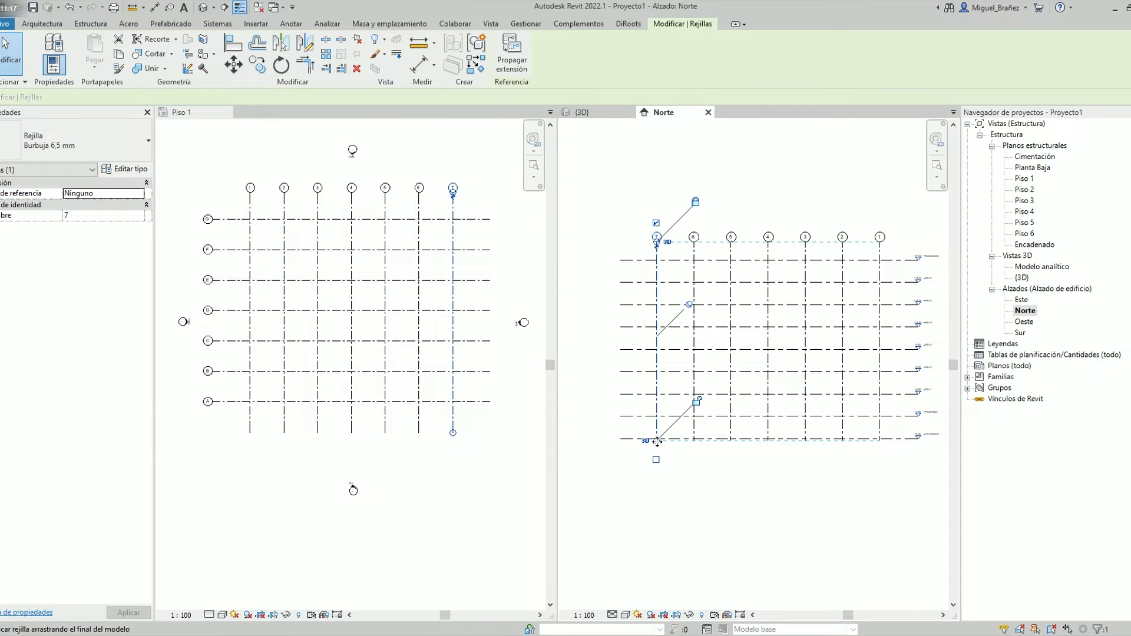
key(Escape)
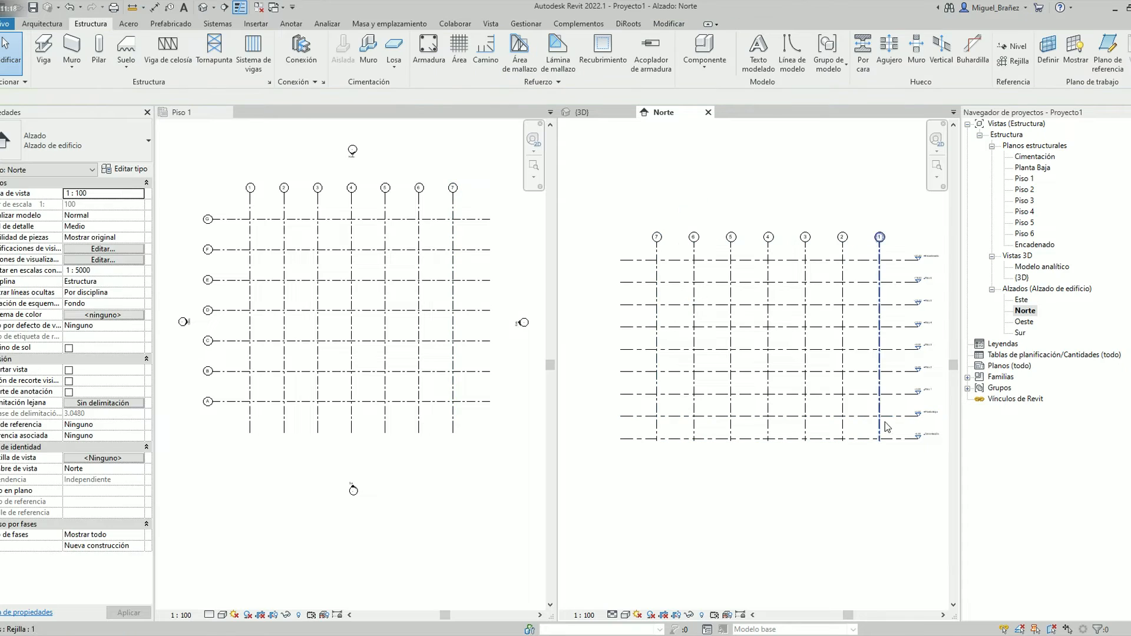
drag(907, 276, 602, 262)
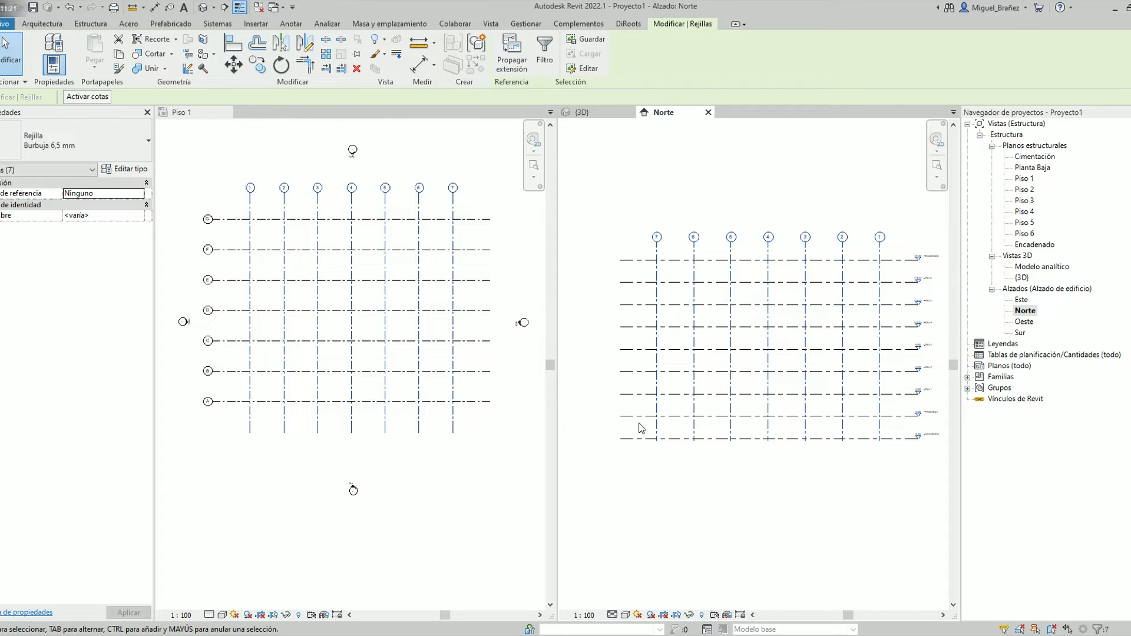
click(654, 425)
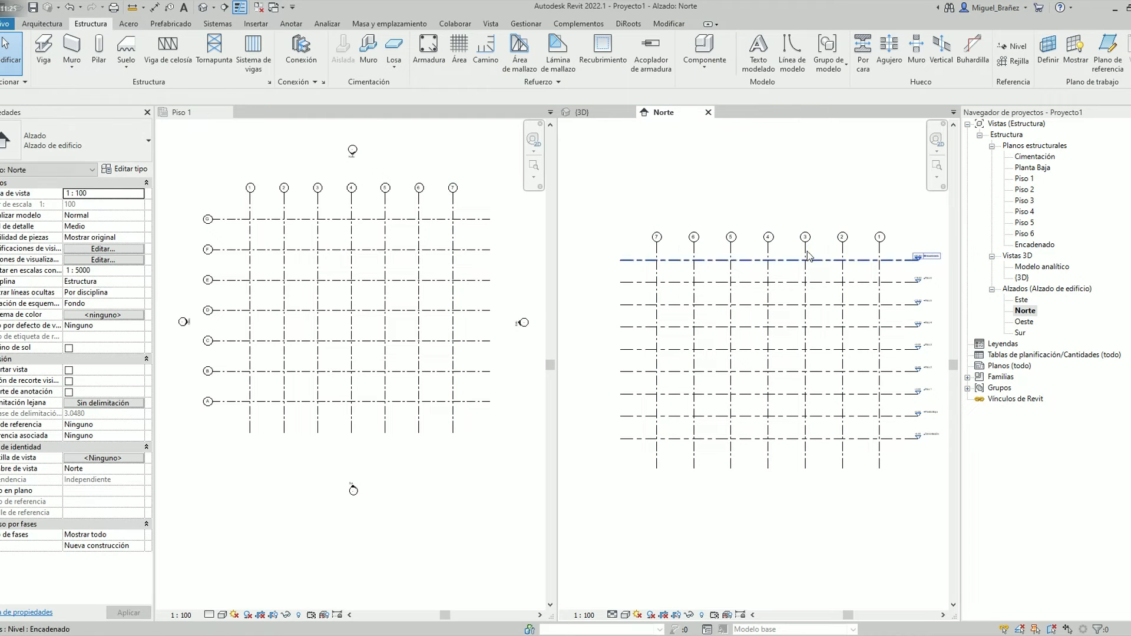
drag(896, 254, 621, 256)
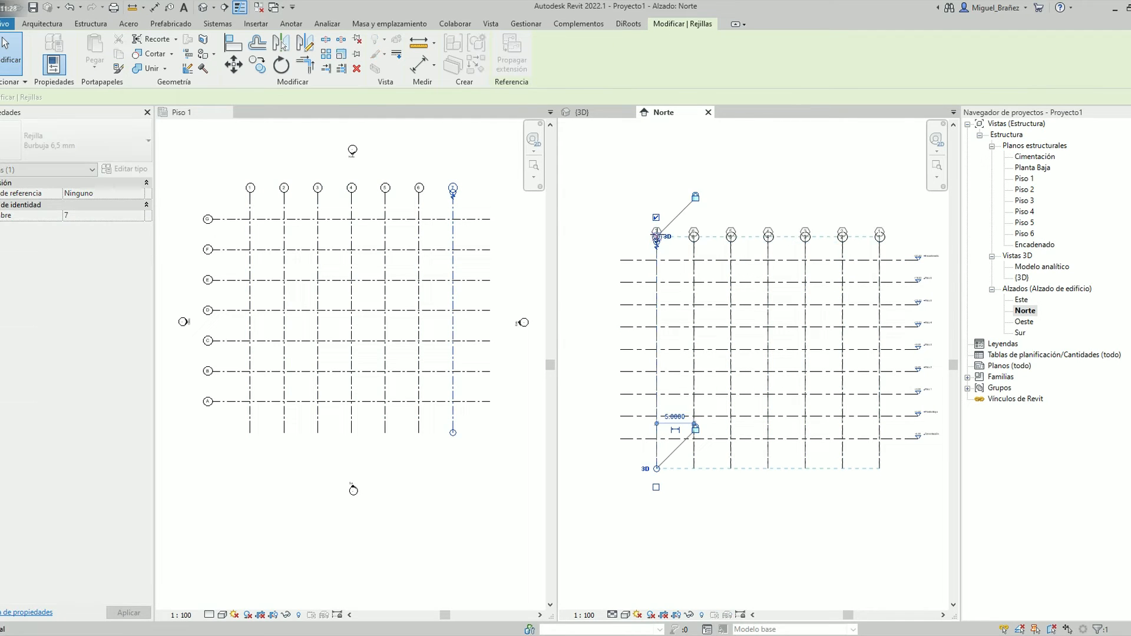
drag(657, 236, 657, 233)
click(907, 466)
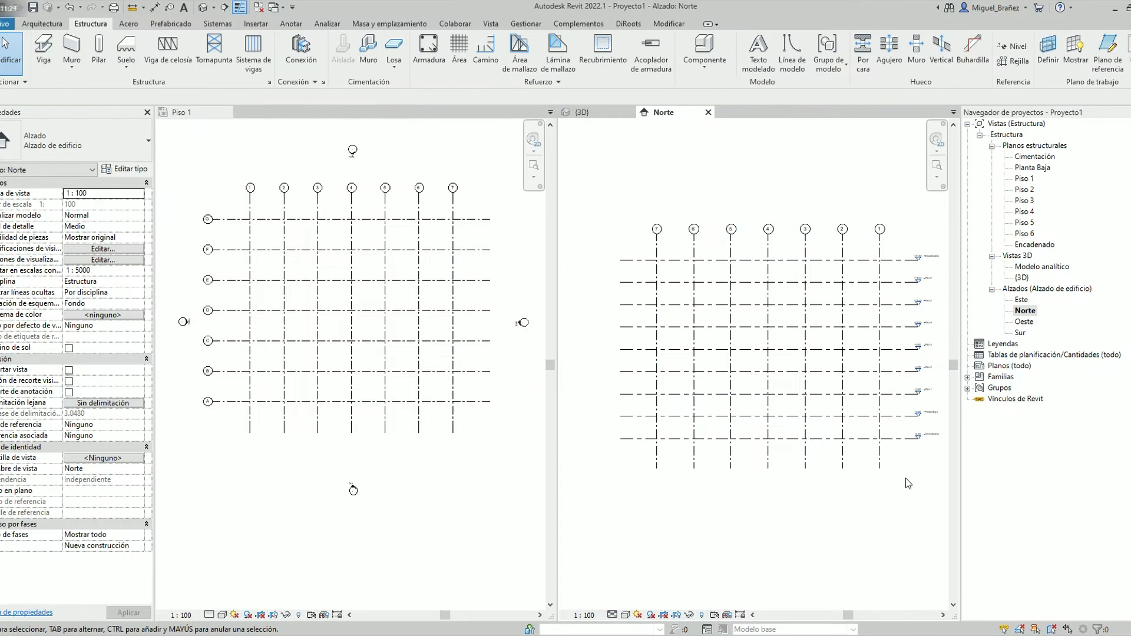
Open the Este elevation, unpin grids A–G and extend them below the Cimentación level and further above Encadenado
double_click(1022, 300)
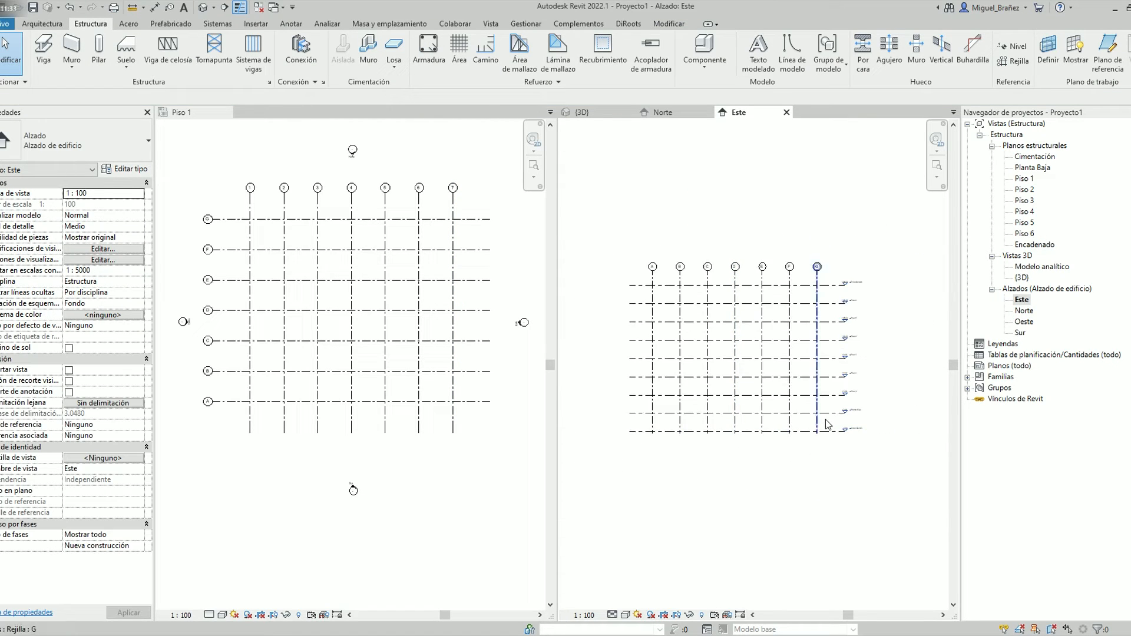
drag(848, 430, 648, 430)
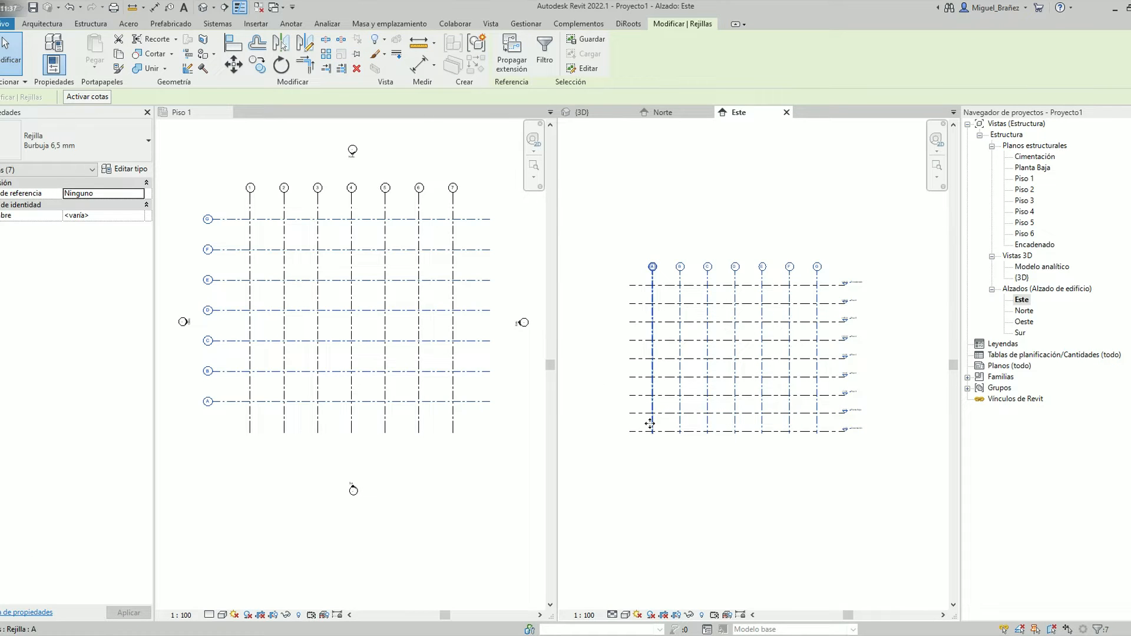
click(650, 423)
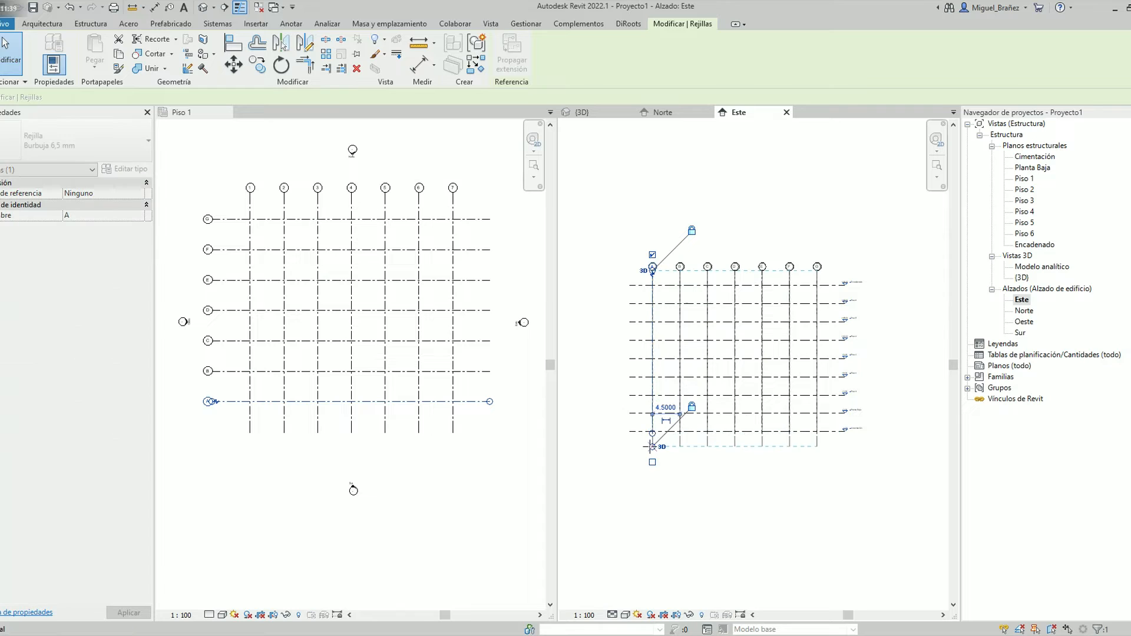
click(665, 462)
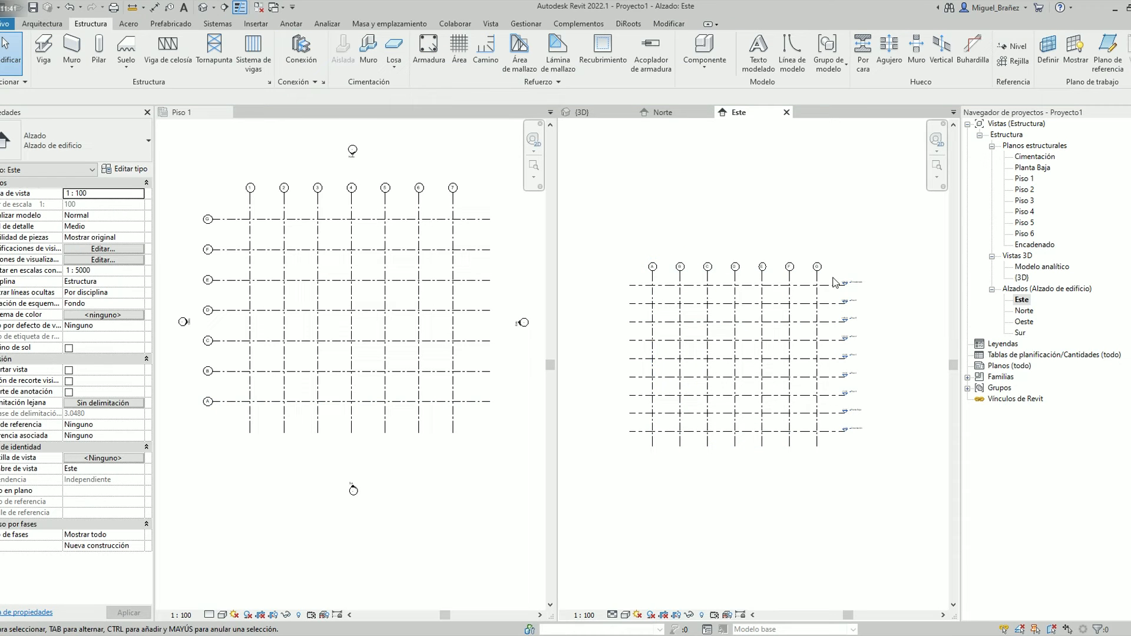
click(653, 278)
drag(653, 271, 653, 259)
click(843, 497)
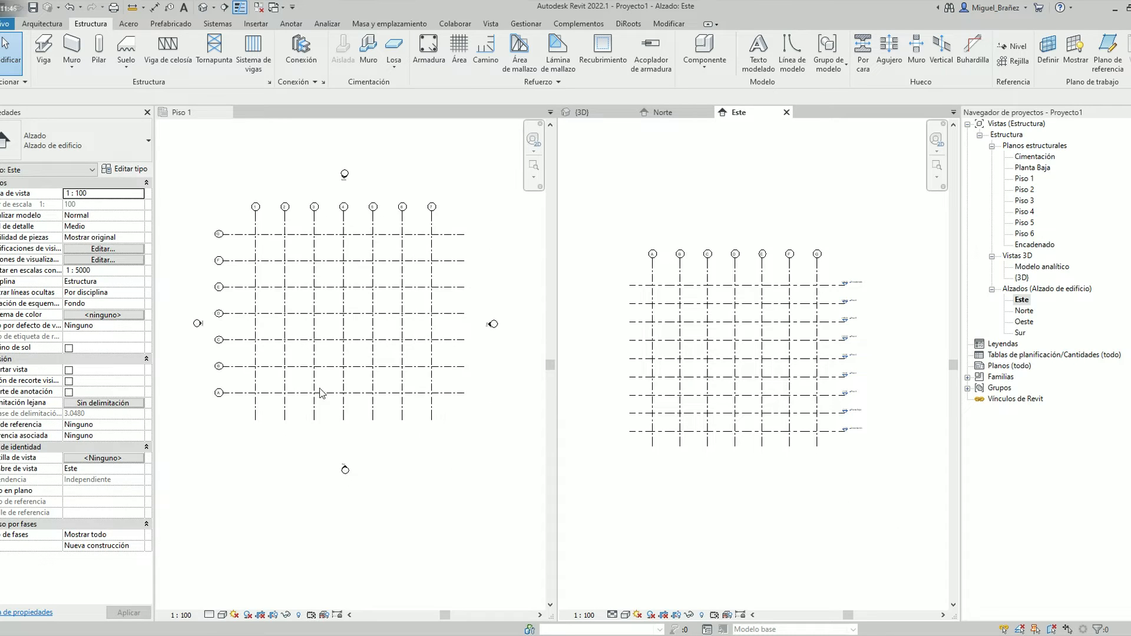
Pin all grids in the Piso 1 plan and all level lines in the Este elevation
drag(431, 432, 292, 237)
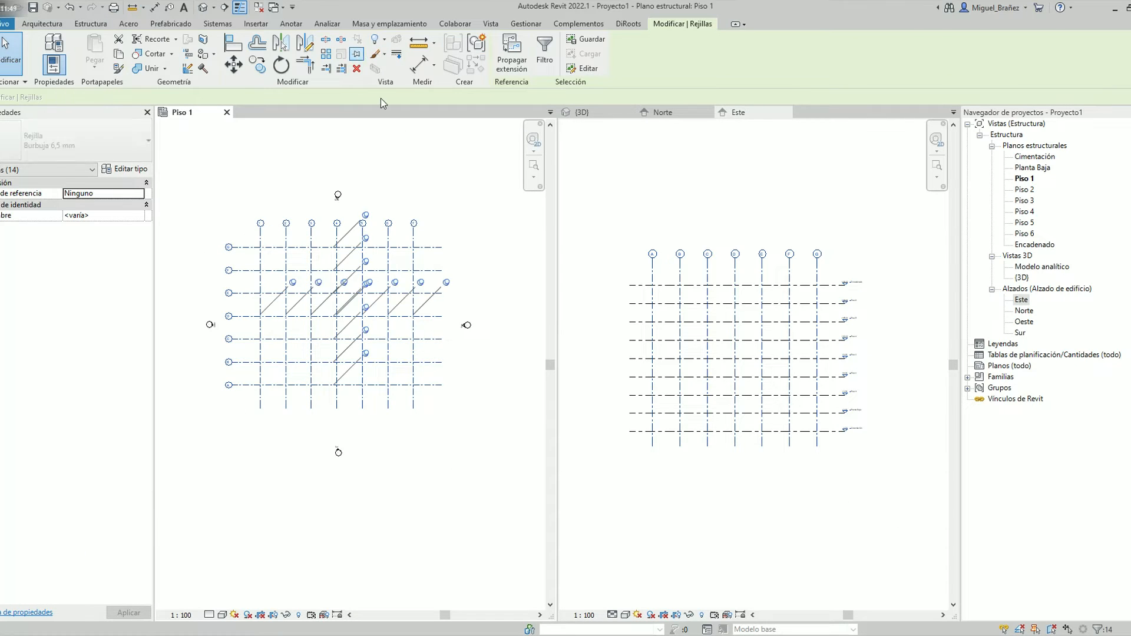
click(434, 177)
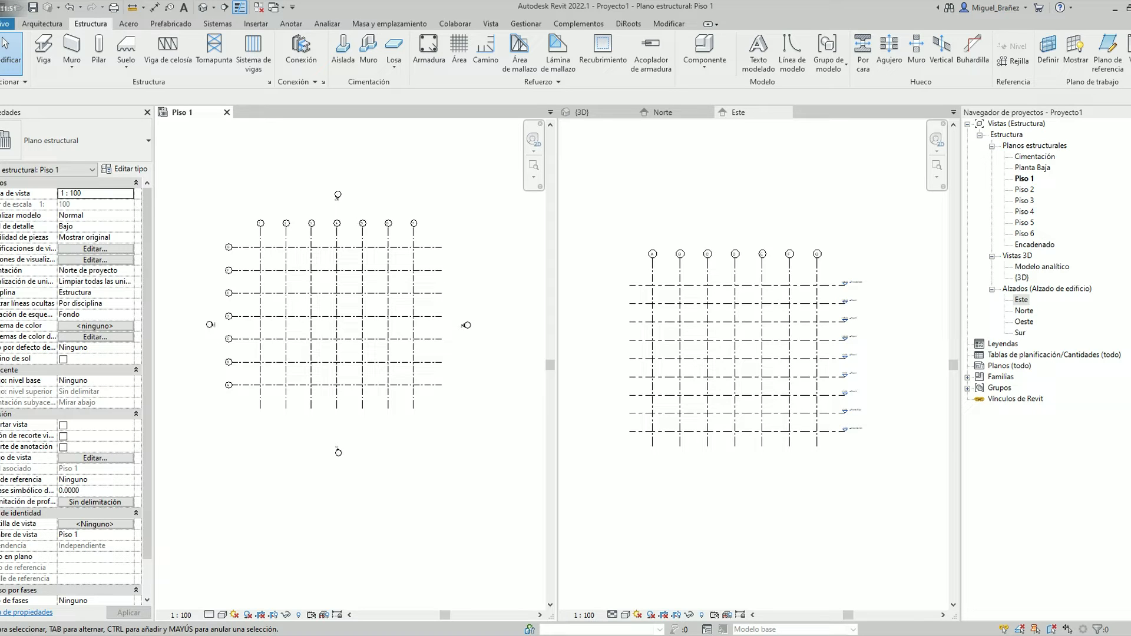
click(911, 504)
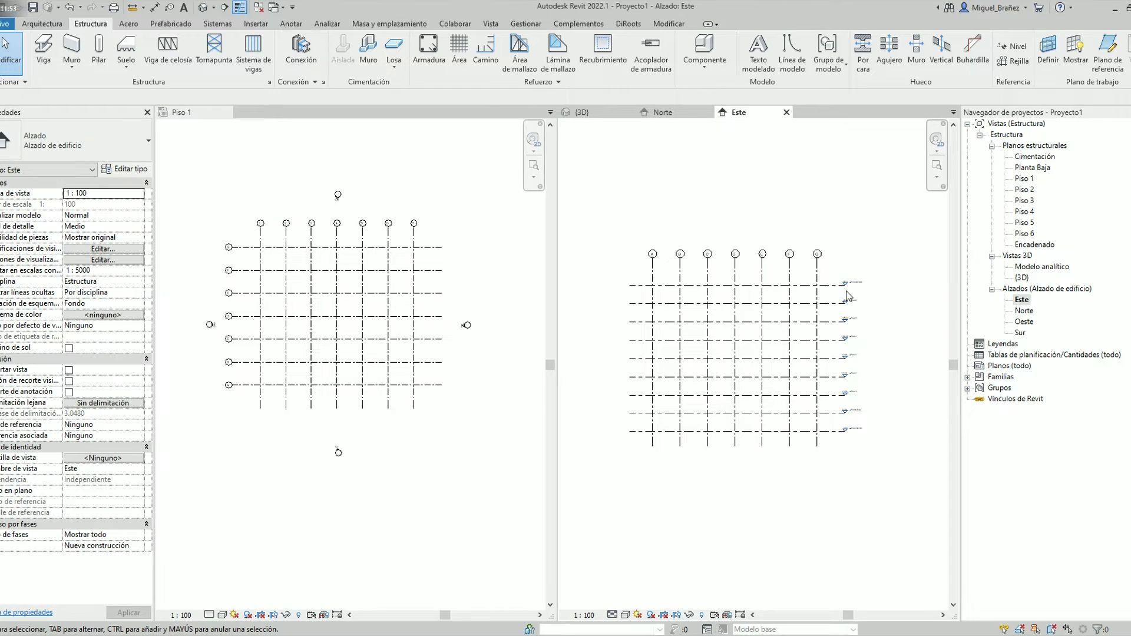
drag(882, 449, 828, 246)
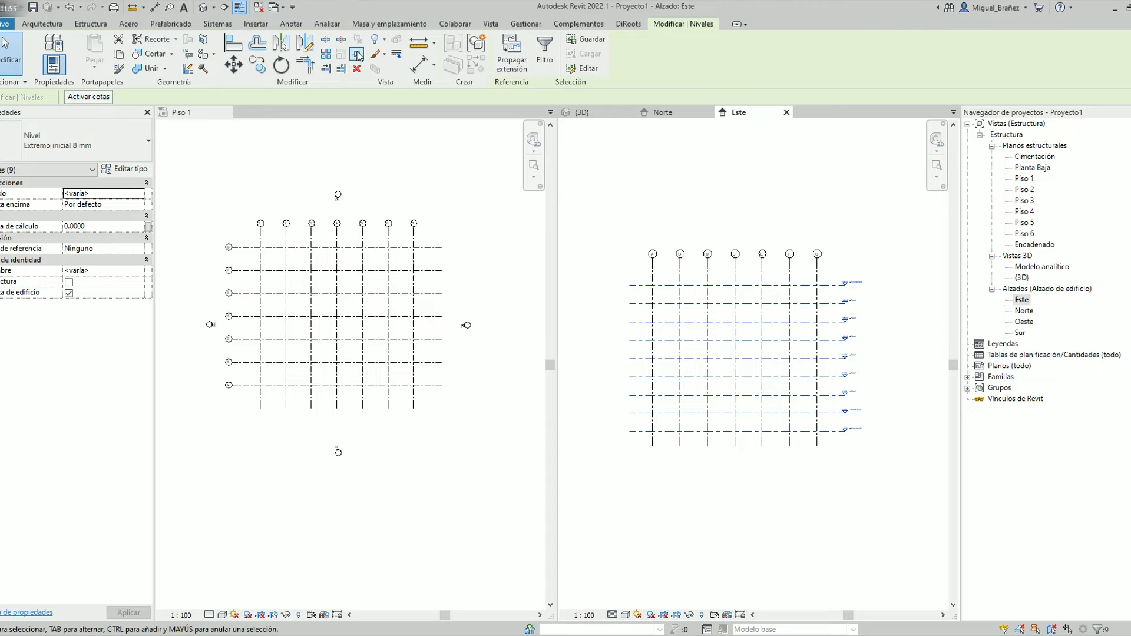
click(775, 235)
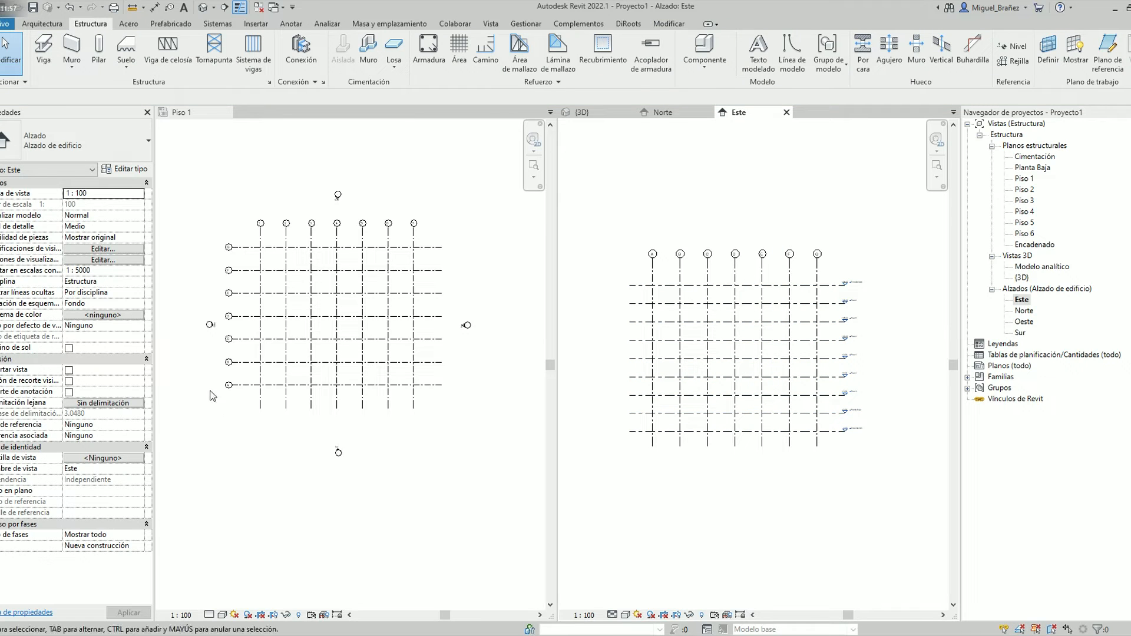
click(336, 316)
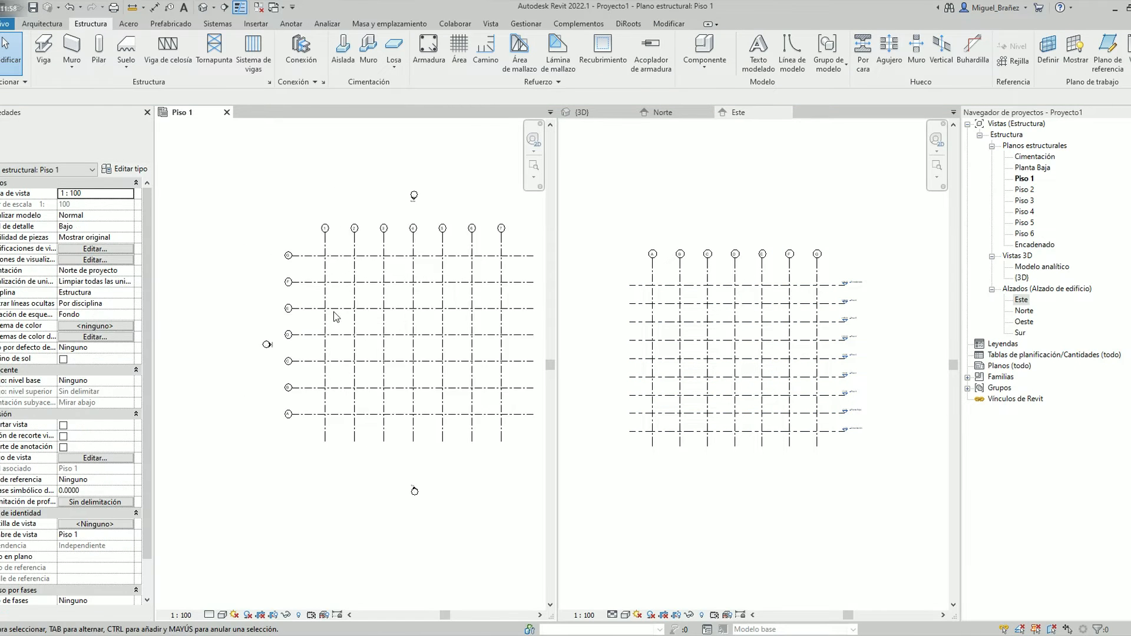
scroll(347, 319, down, 2)
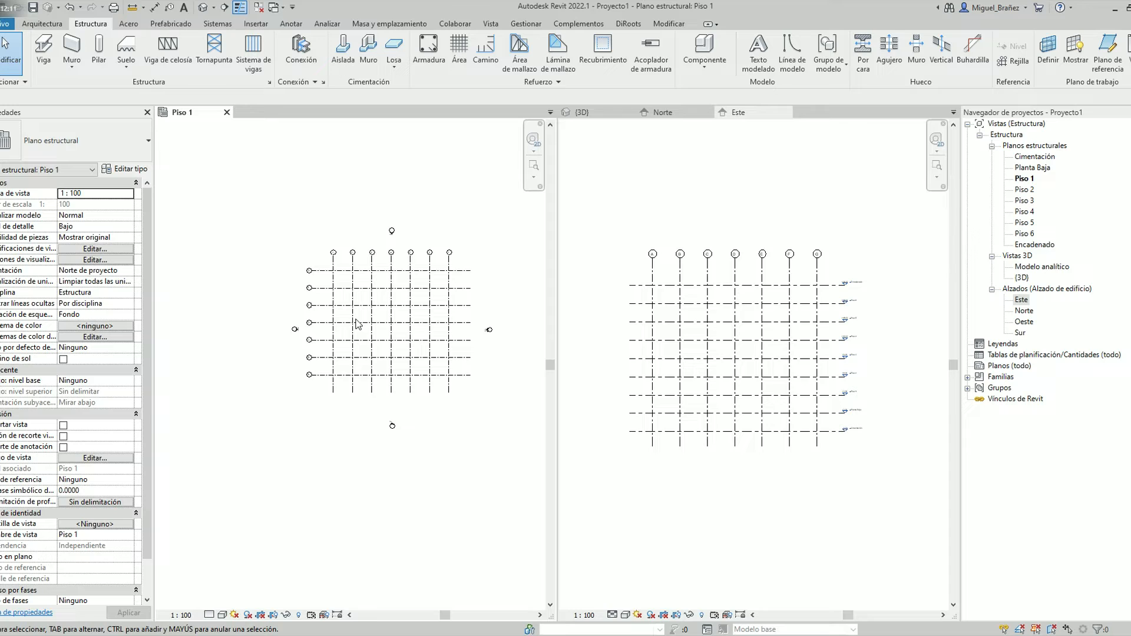
scroll(354, 279, up, 2)
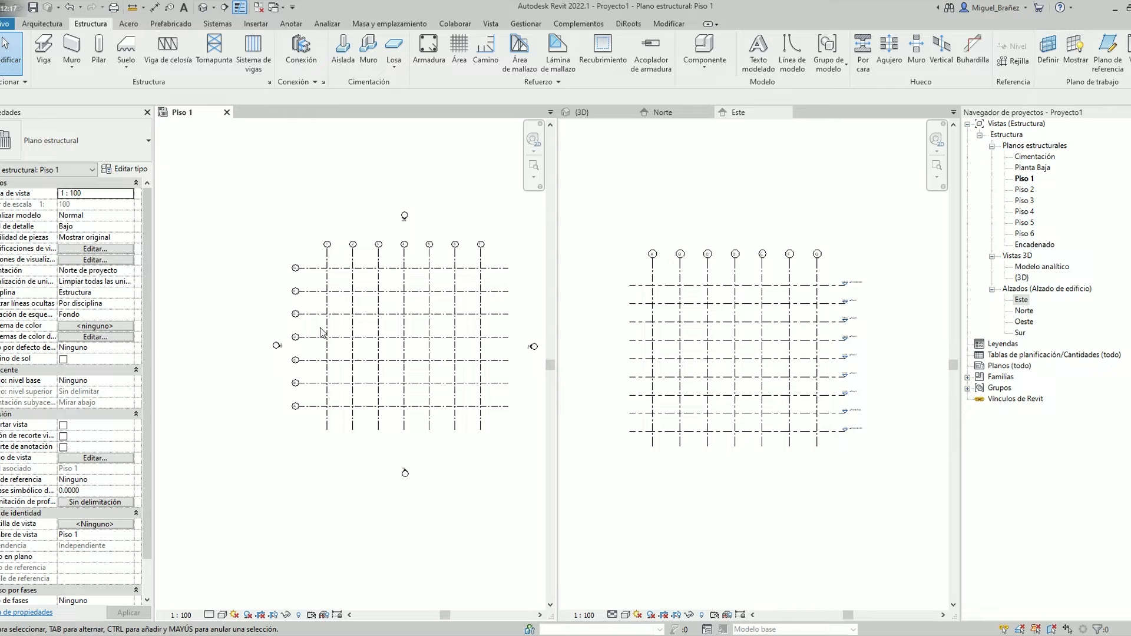
scroll(328, 283, up, 3)
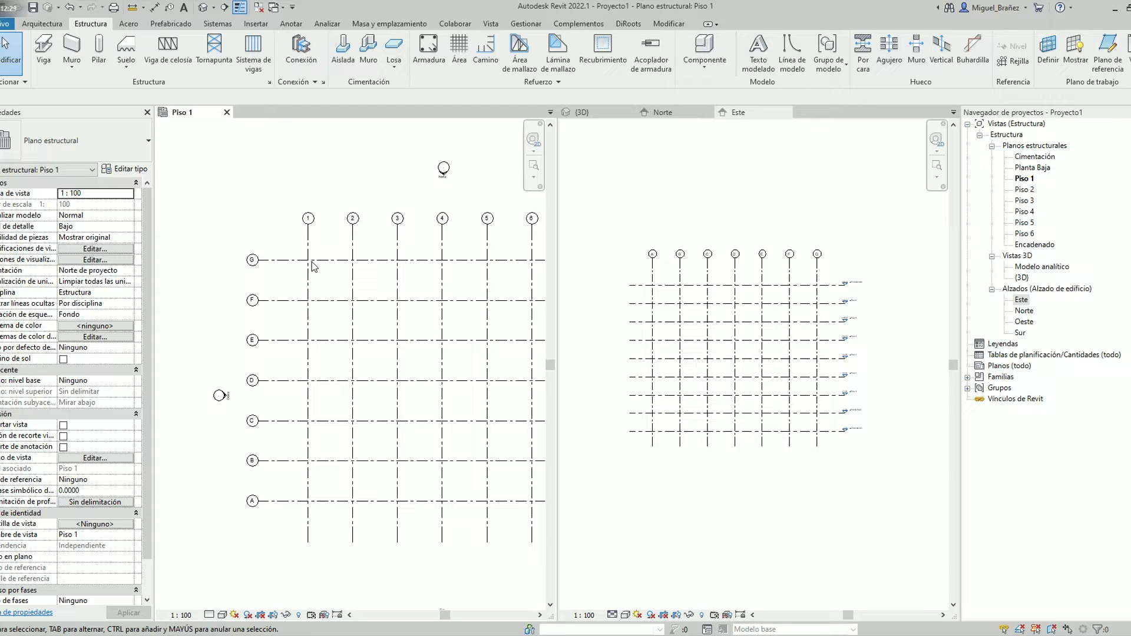
scroll(314, 267, down, 2)
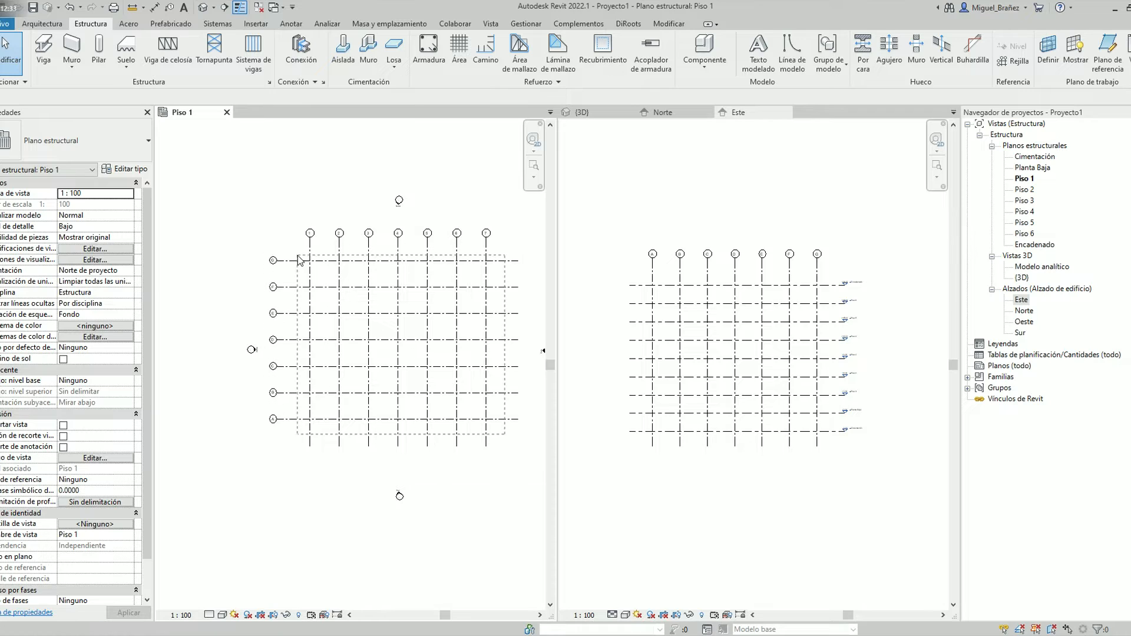
Place 300 x 450 vertical concrete columns at all grid intersections in the Planta Baja plan, with depth down to Cimentación
double_click(1042, 170)
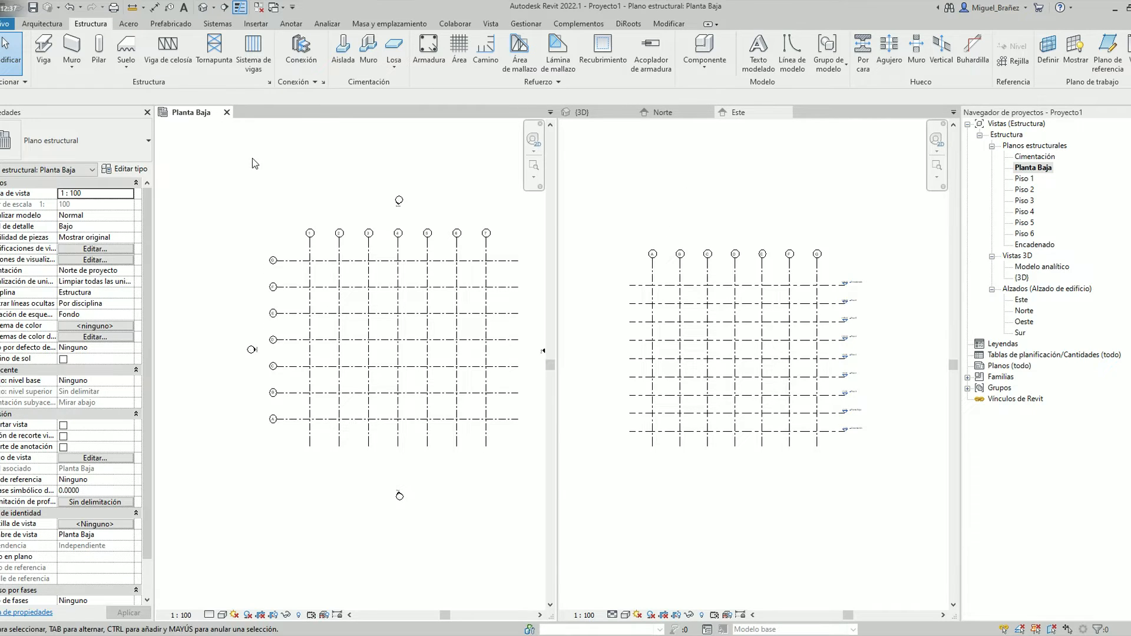
scroll(424, 336, down, 2)
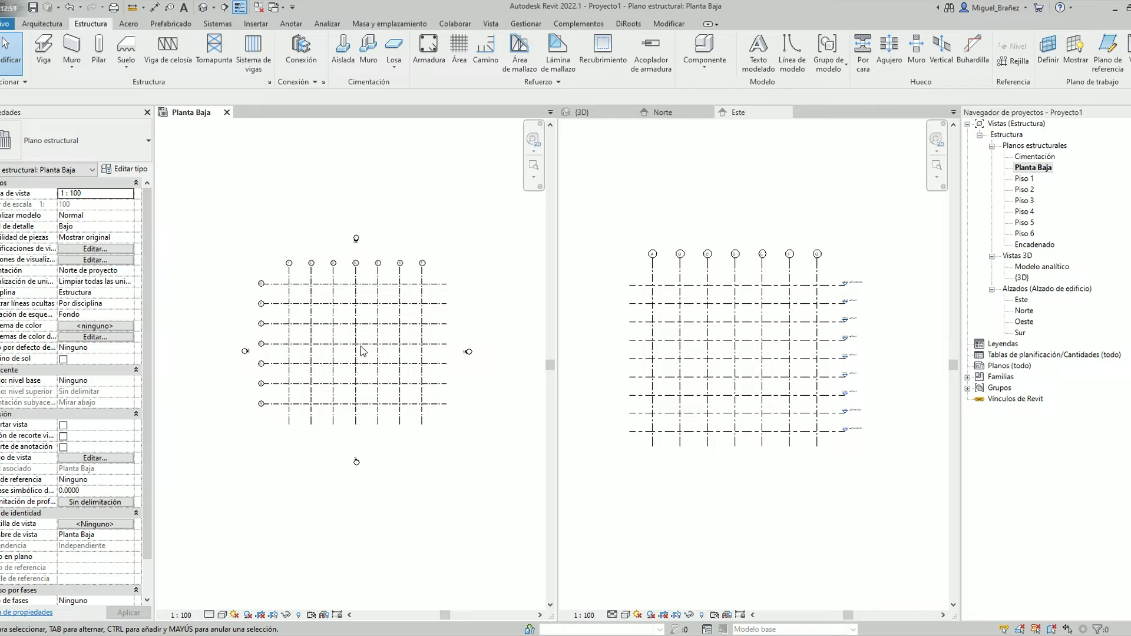
scroll(338, 351, up, 2)
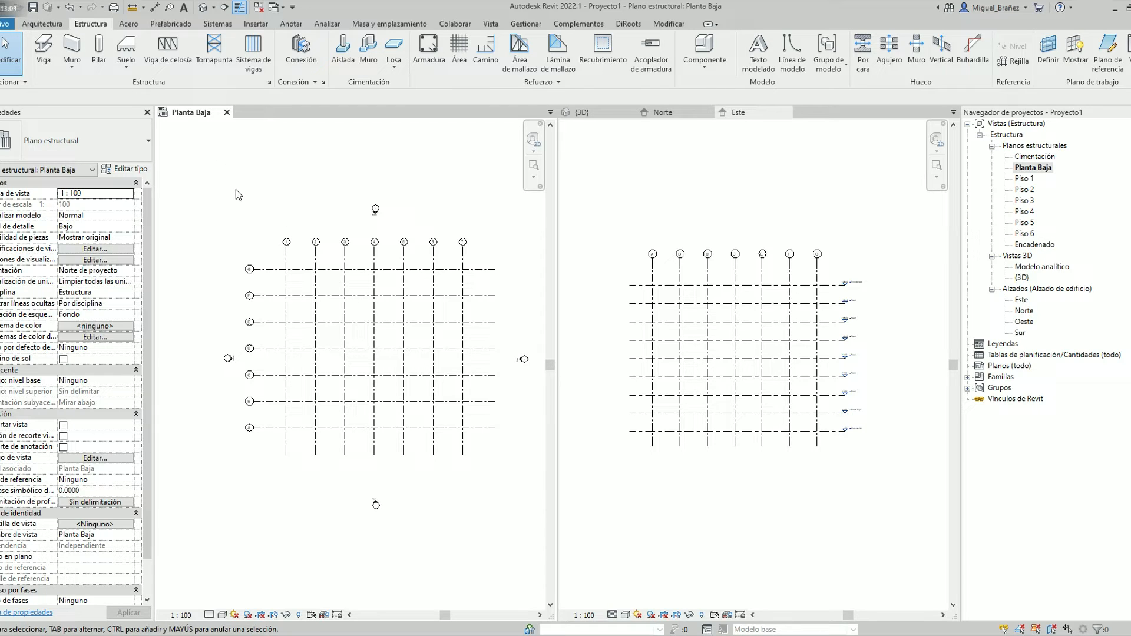
click(99, 53)
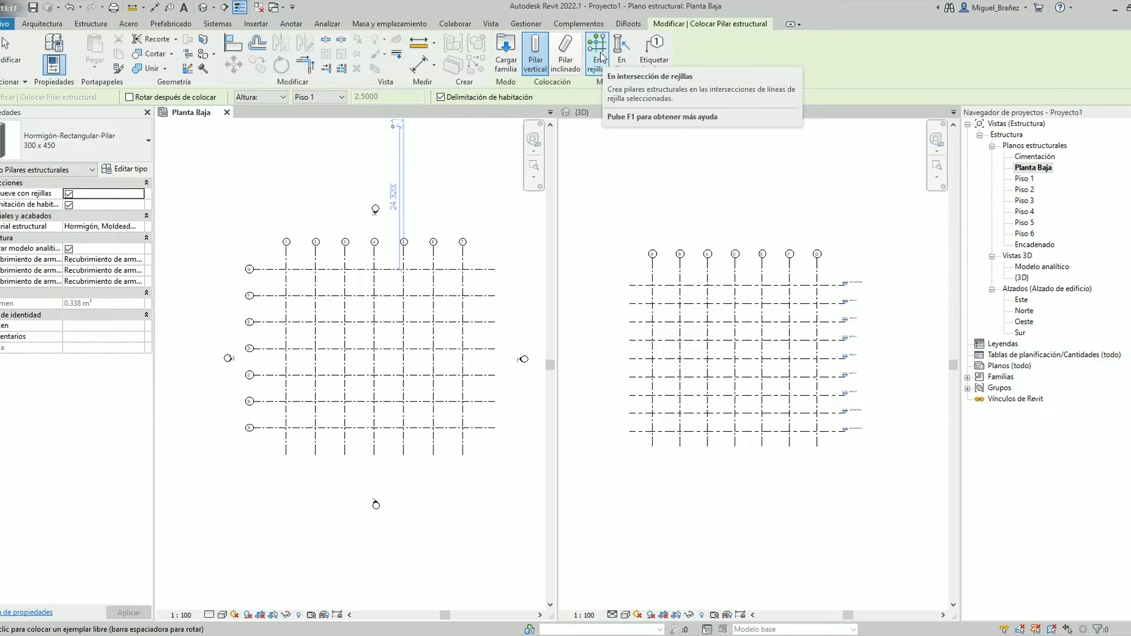
click(274, 97)
click(271, 110)
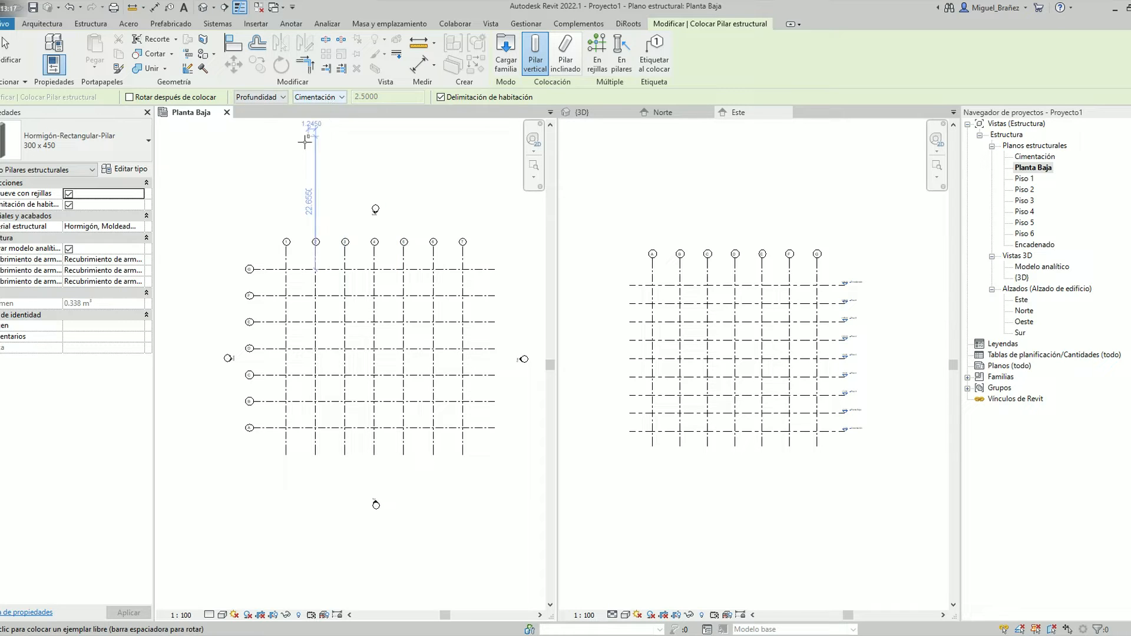
click(596, 51)
drag(480, 447, 266, 273)
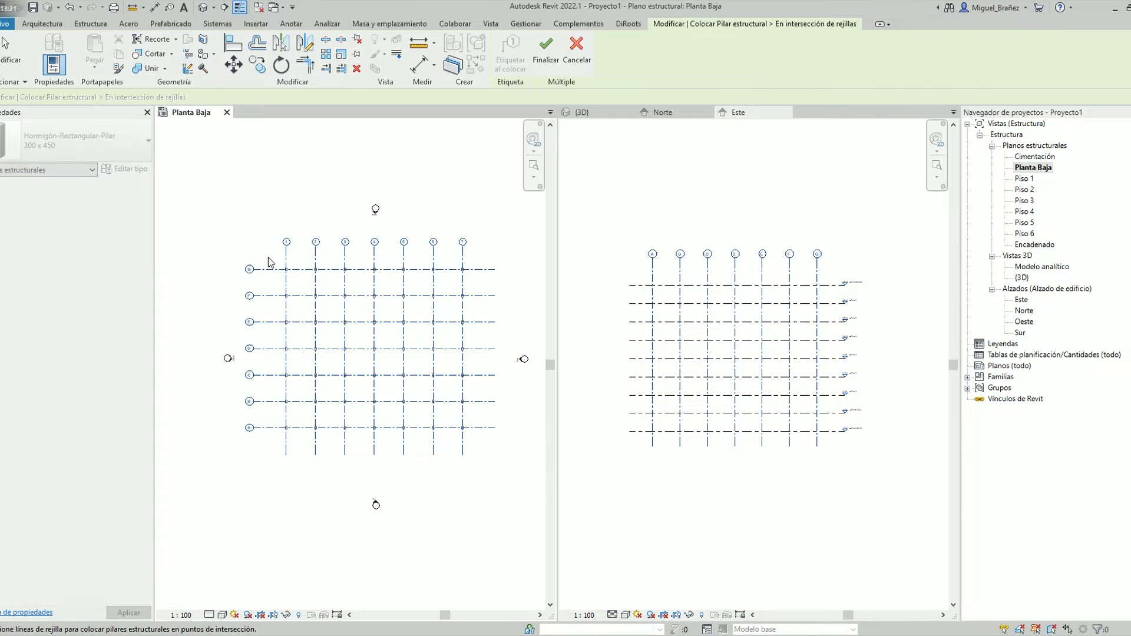
click(547, 59)
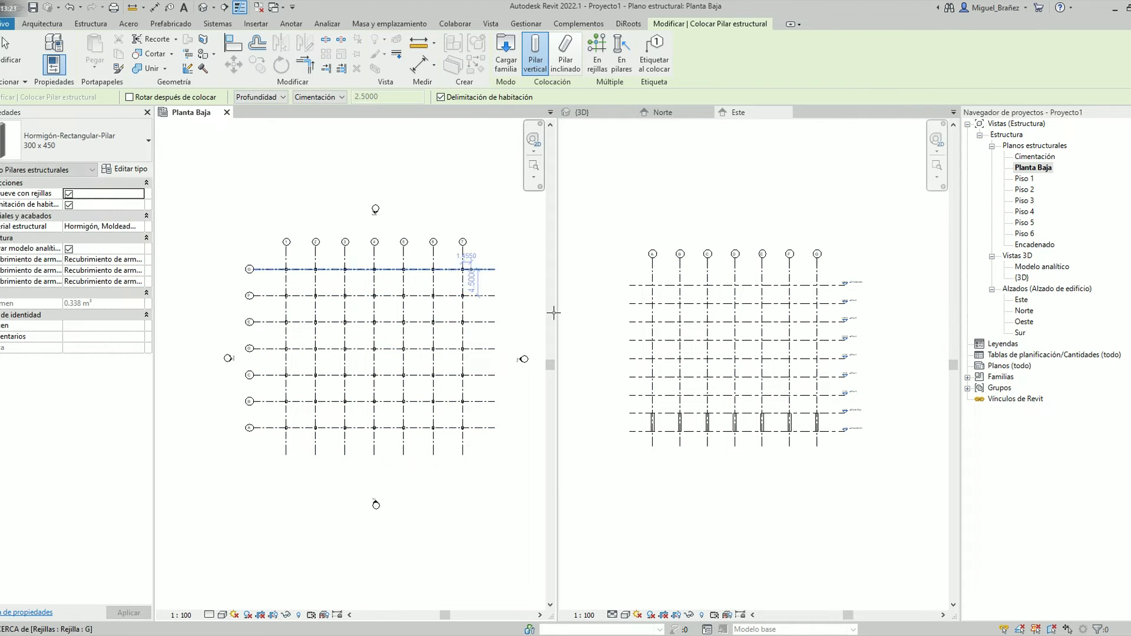
click(600, 114)
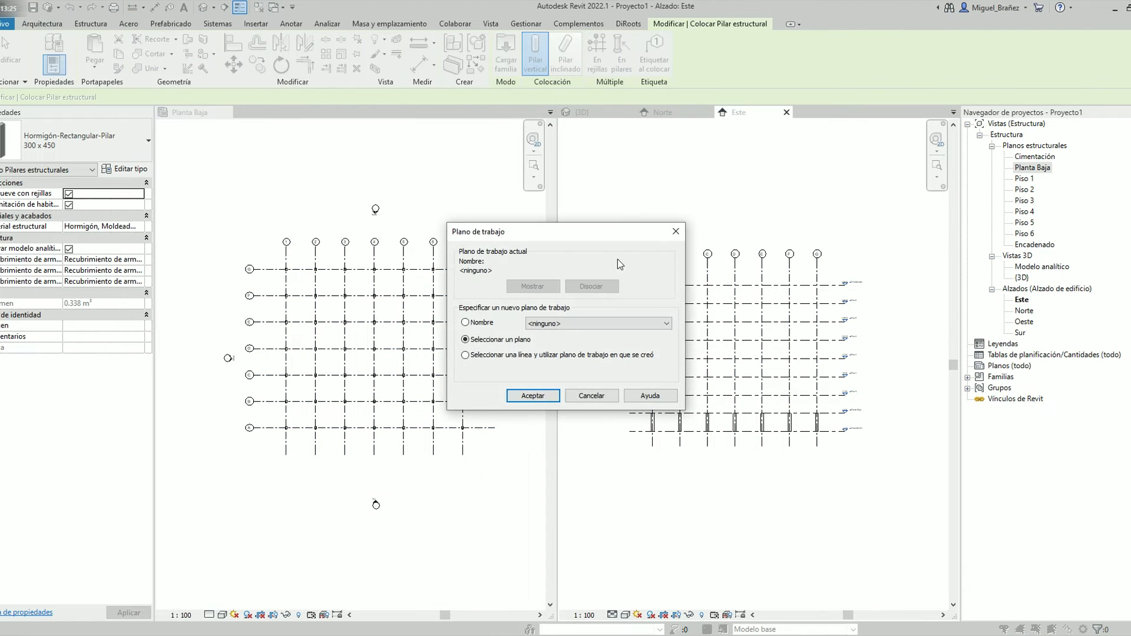
key(Escape)
Select all the foundation-level columns in the 3D view and copy them to the clipboard
click(574, 113)
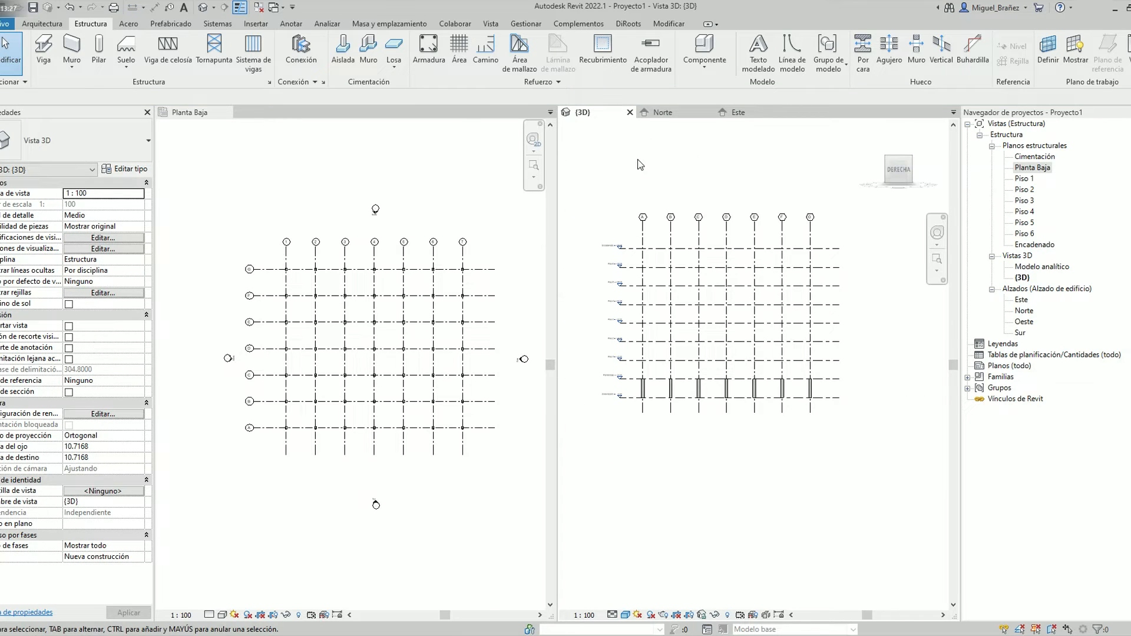
drag(825, 449, 608, 348)
shift+middle_drag(743, 431, 754, 459)
click(906, 166)
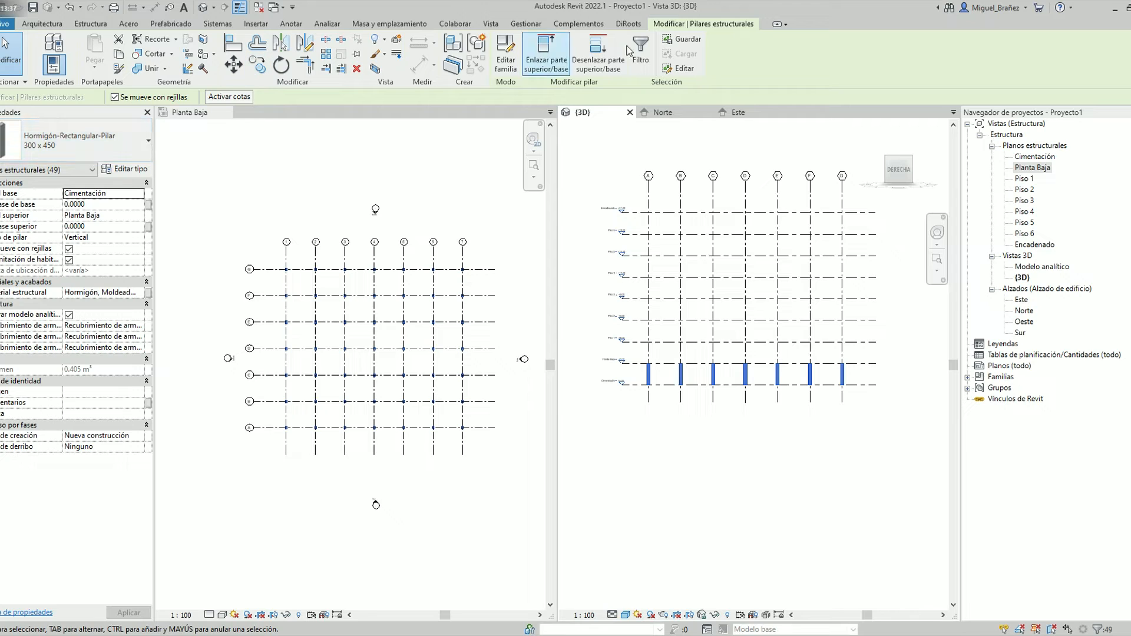
key(Escape)
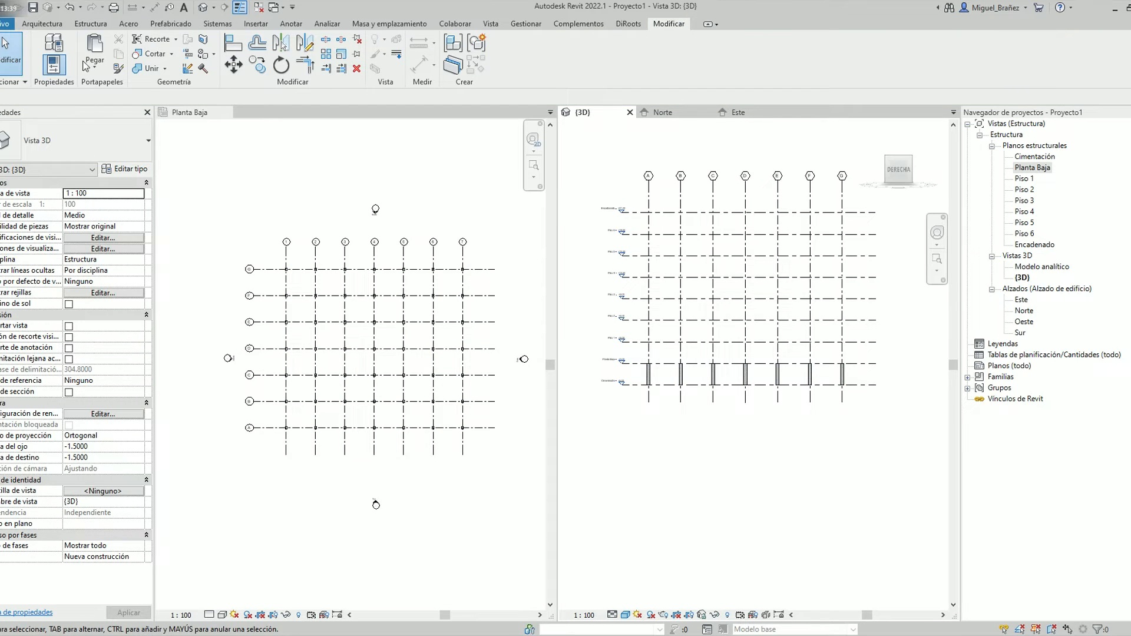
click(93, 65)
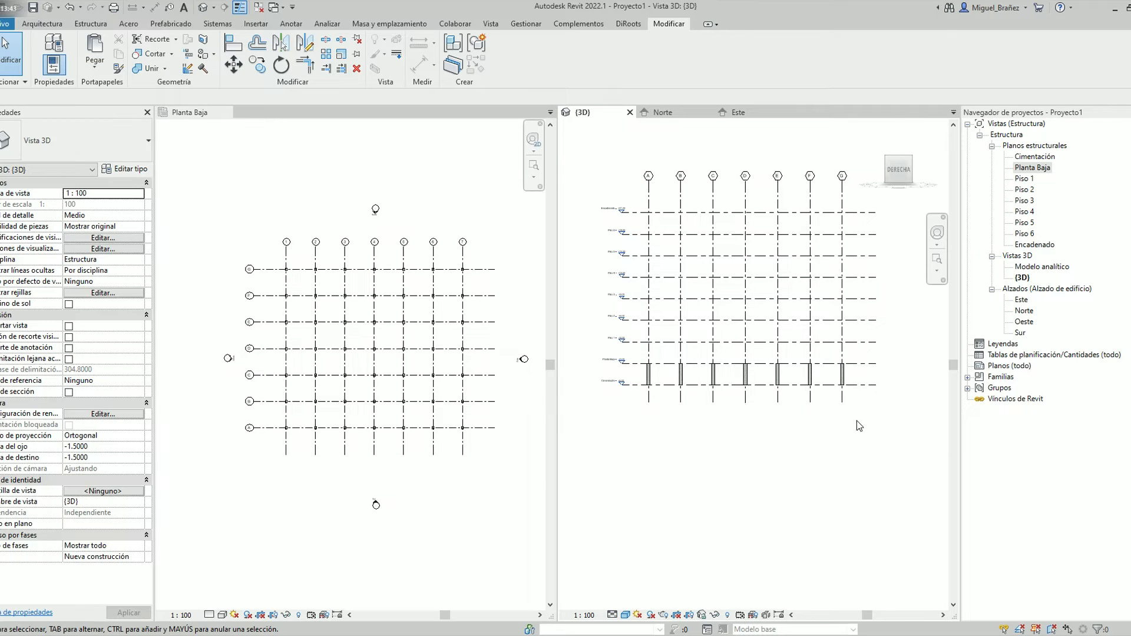
drag(857, 419, 642, 353)
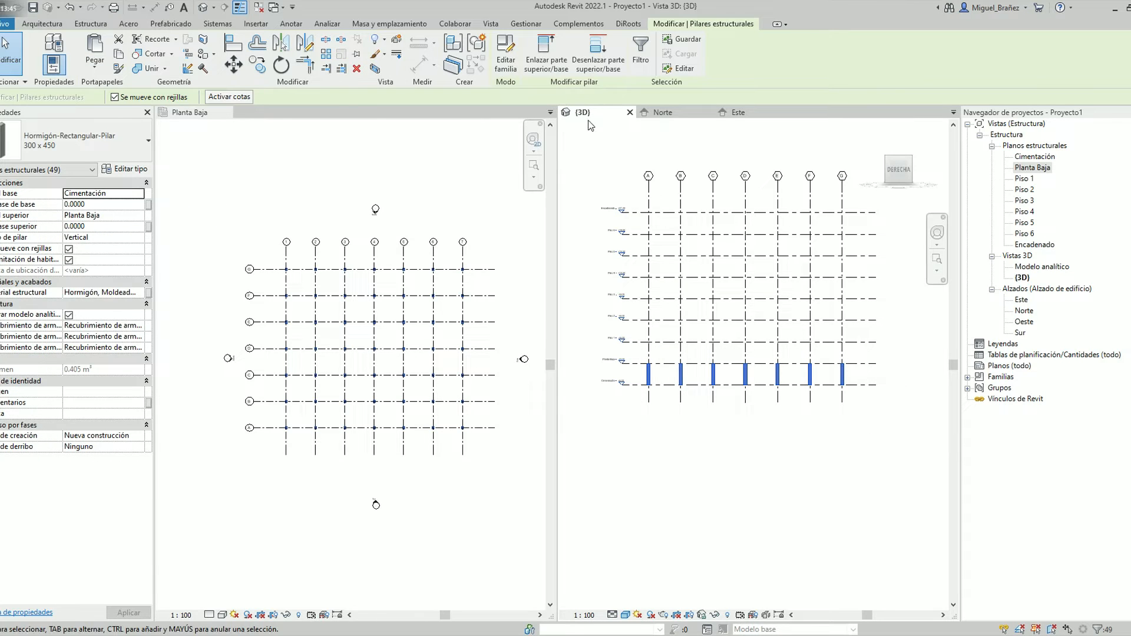
key(Escape)
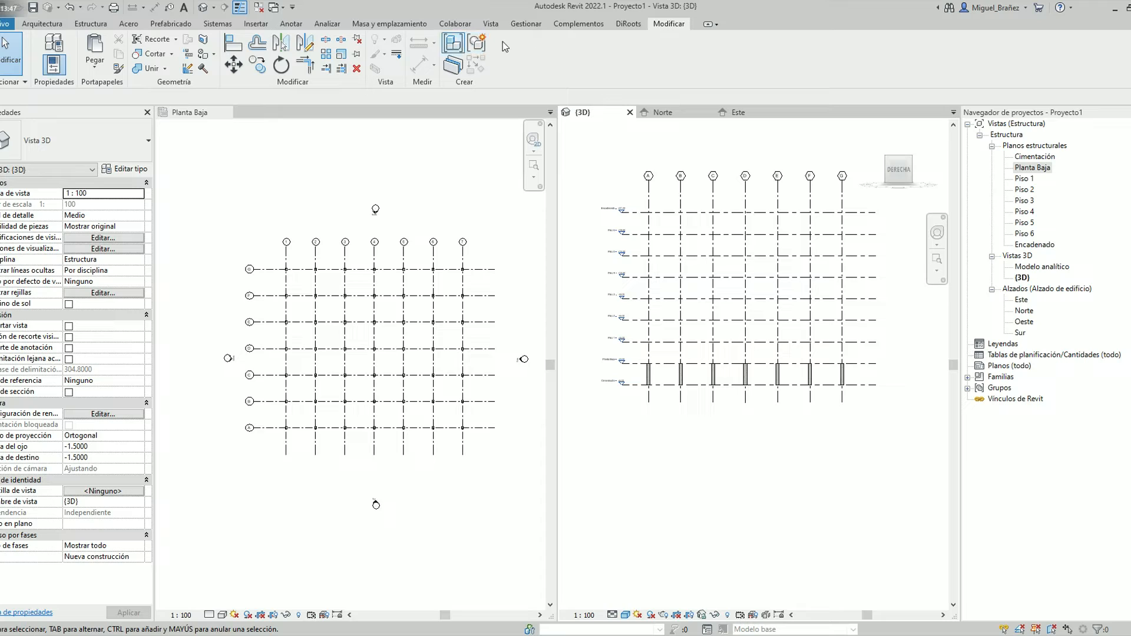
From the Planta Baja plan, paste the copied columns aligned to the selected level Piso 1
click(98, 70)
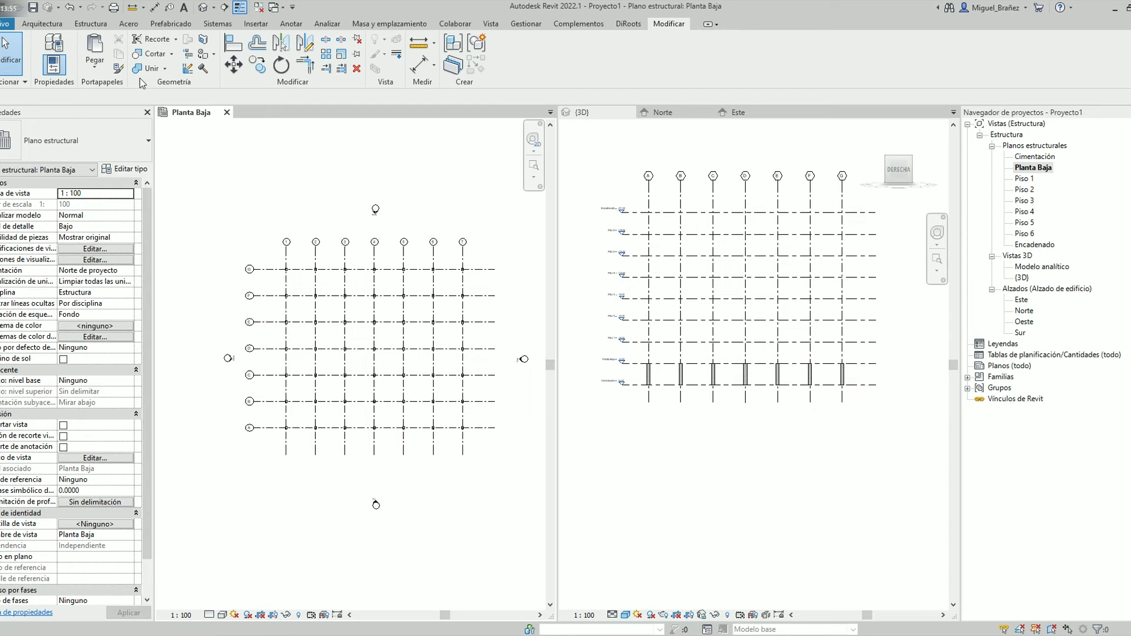
click(96, 66)
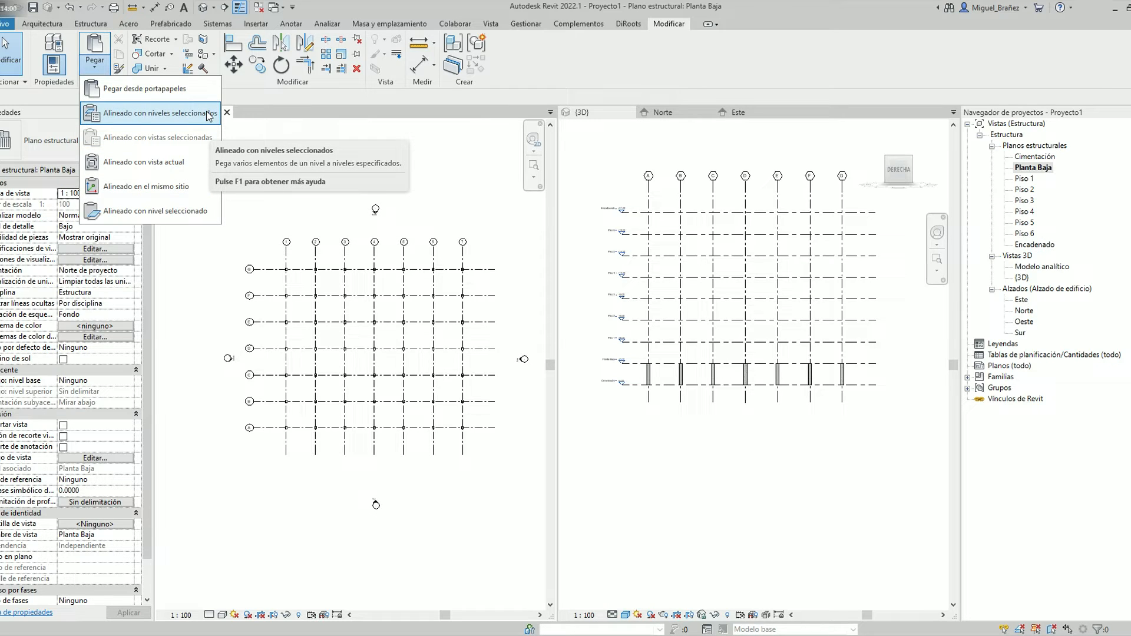
click(209, 115)
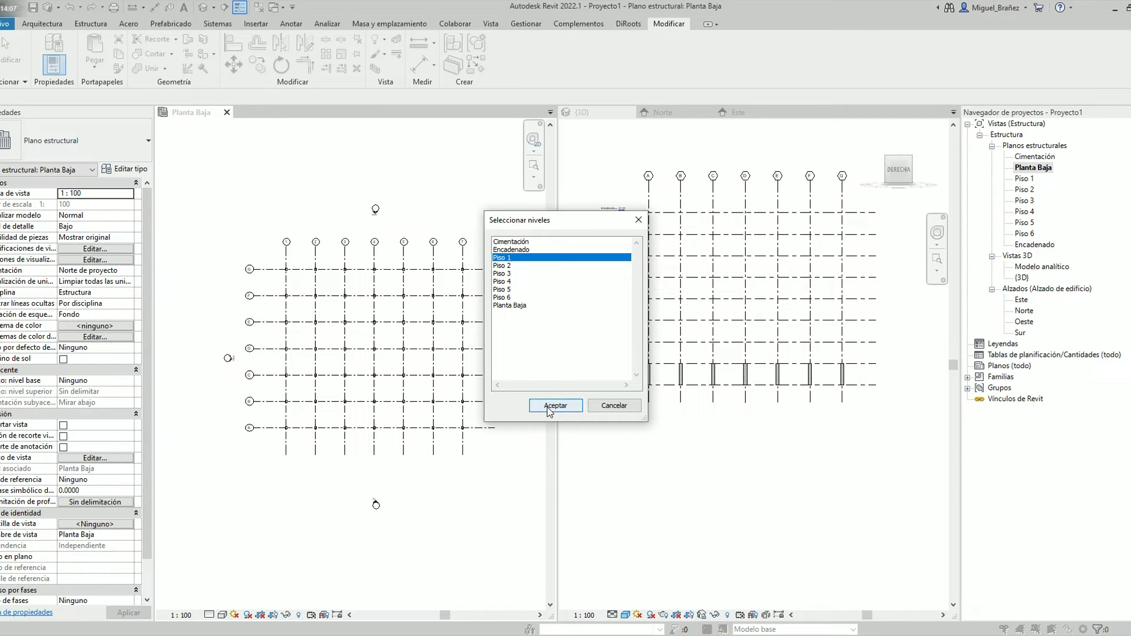
click(555, 405)
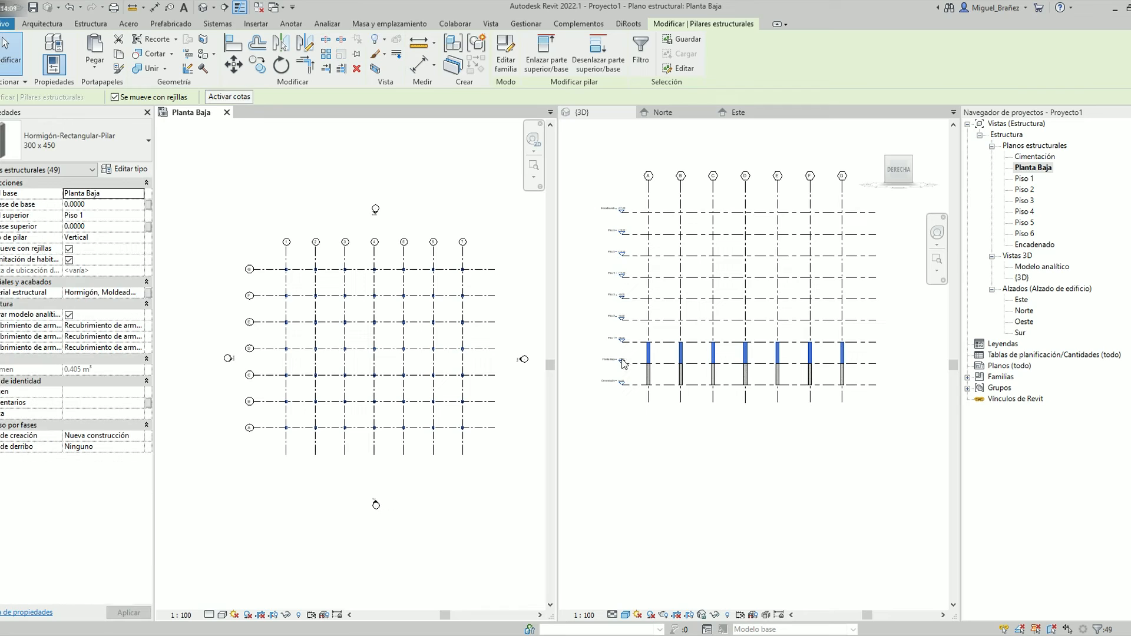
scroll(623, 364, up, 4)
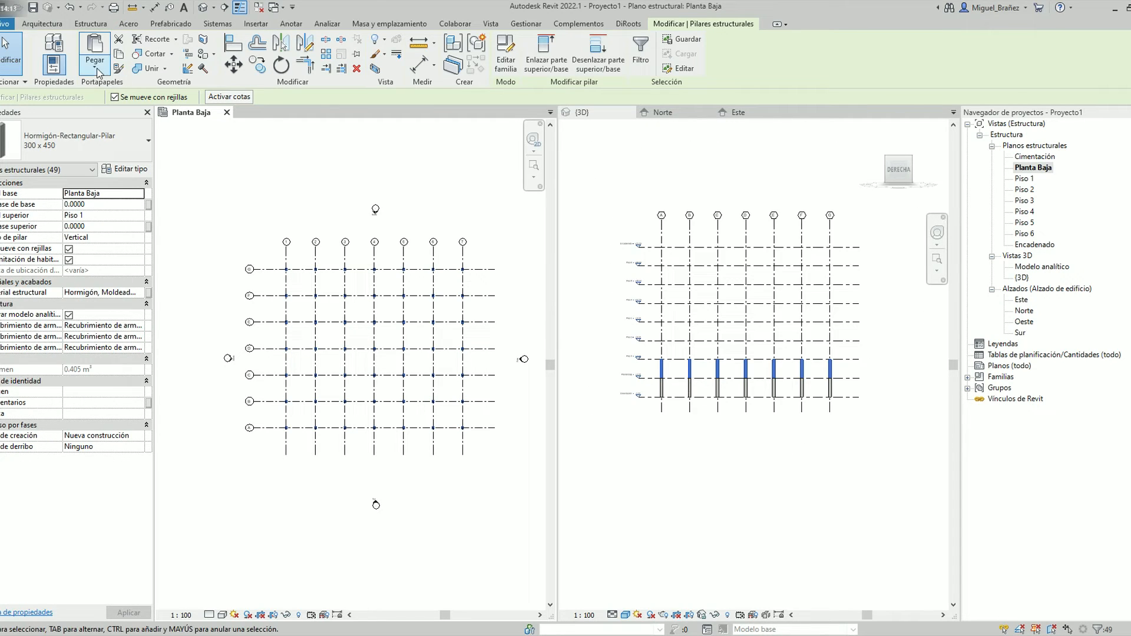
Paste the copied columns aligned to picked levels, choosing the Piso 2 and Piso 3 level lines in the 3D view
click(94, 63)
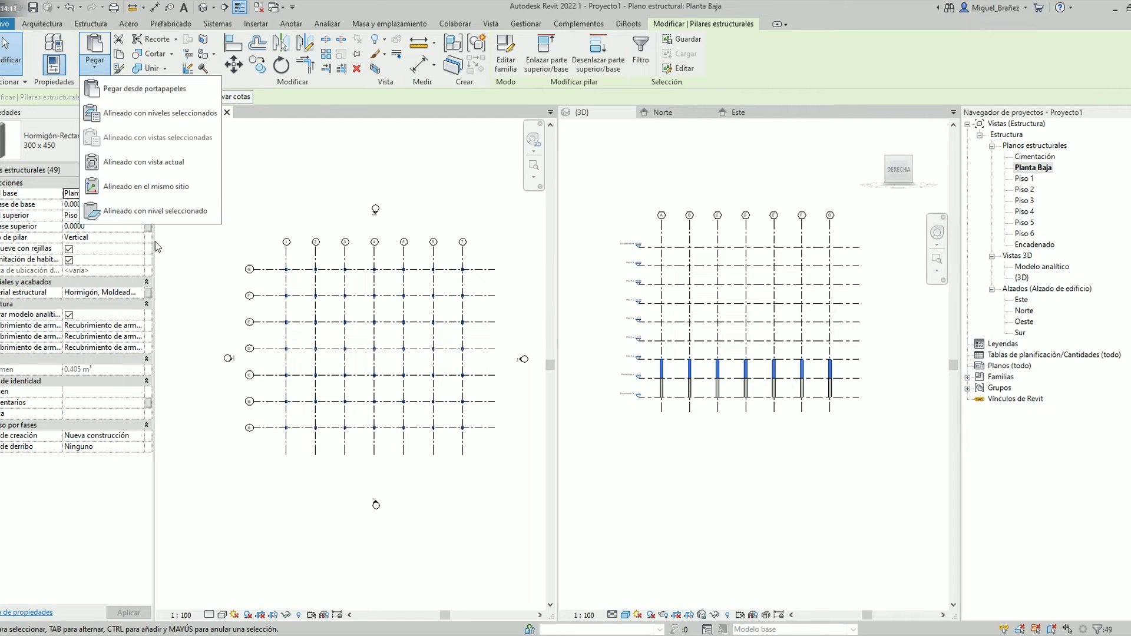
click(155, 210)
scroll(849, 348, up, 2)
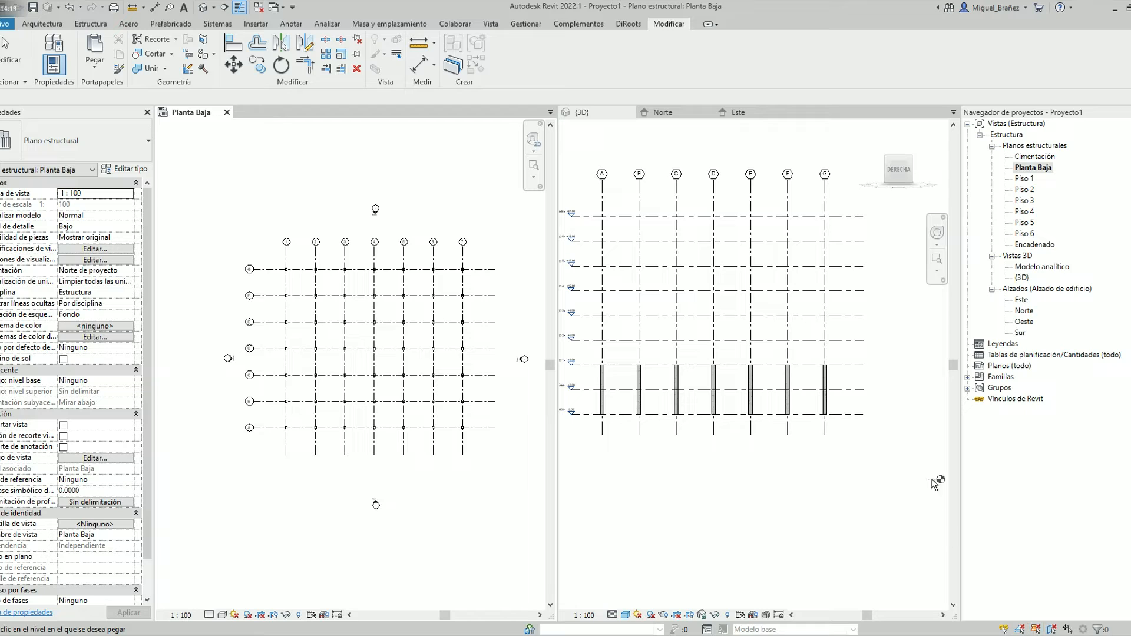
click(601, 116)
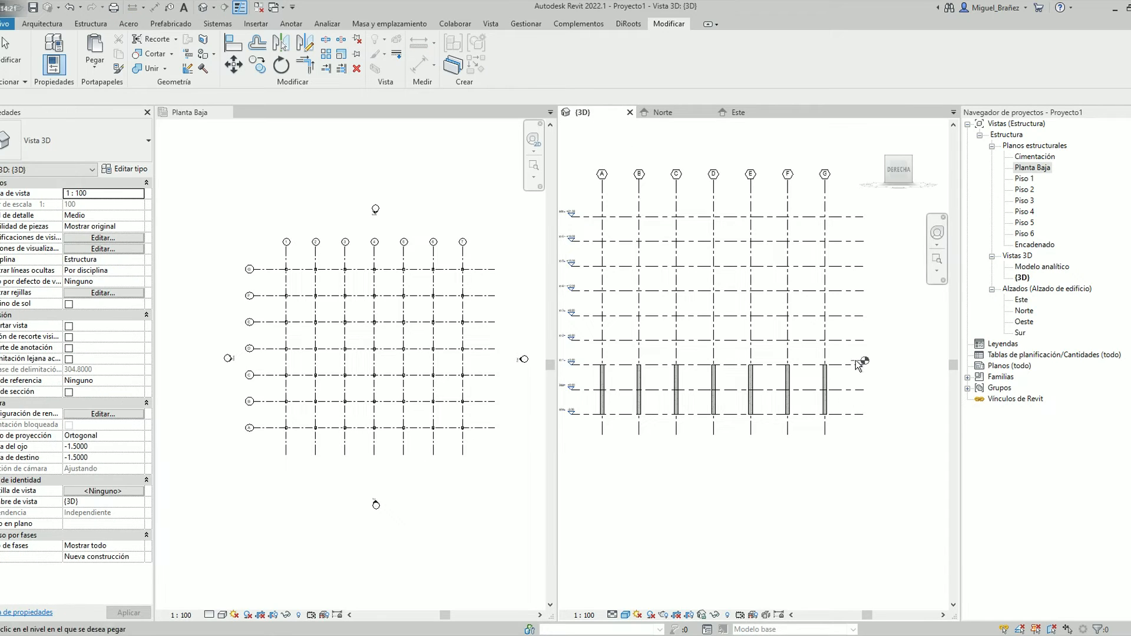
Paste the copied columns aligned to the selected levels Piso 4, Piso 5, Piso 6 and Encadenado
click(94, 64)
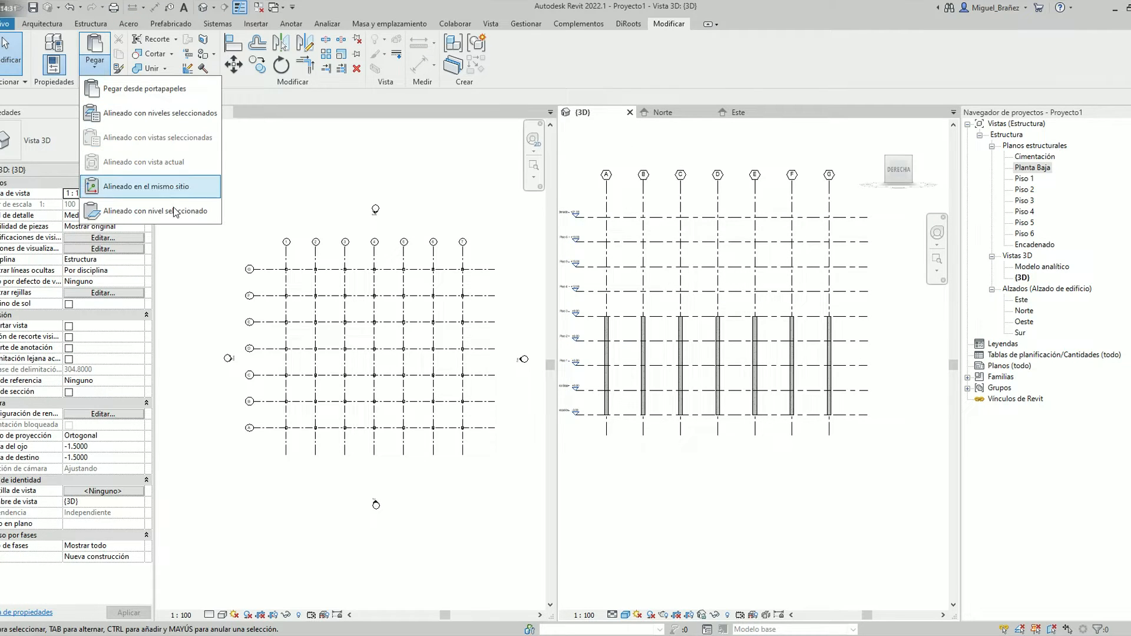
click(177, 113)
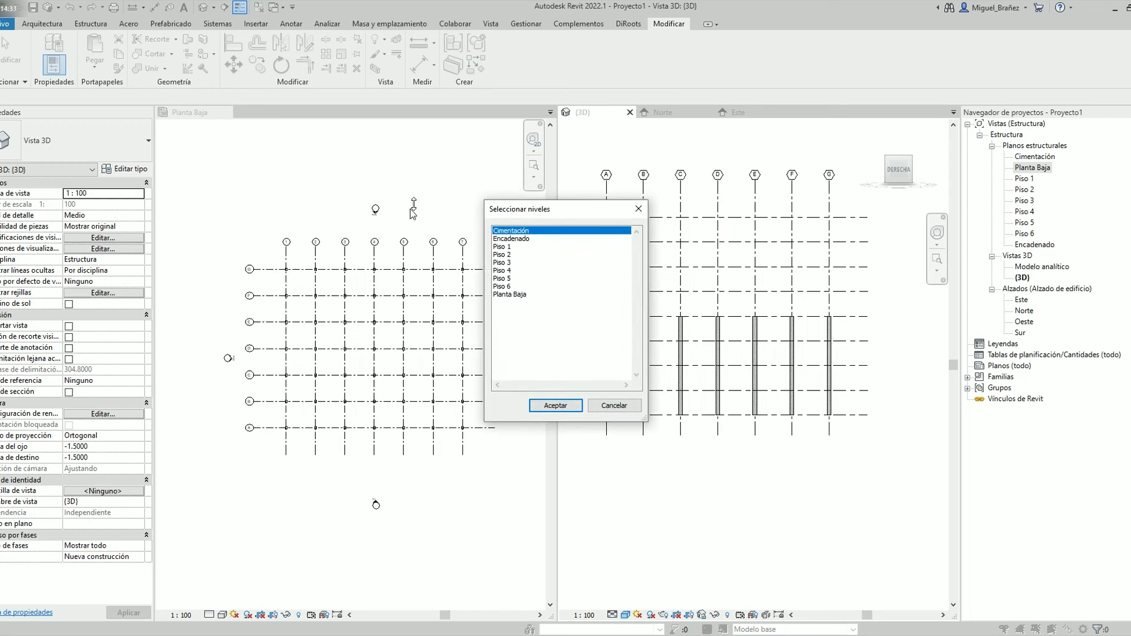
drag(519, 213, 365, 194)
click(370, 228)
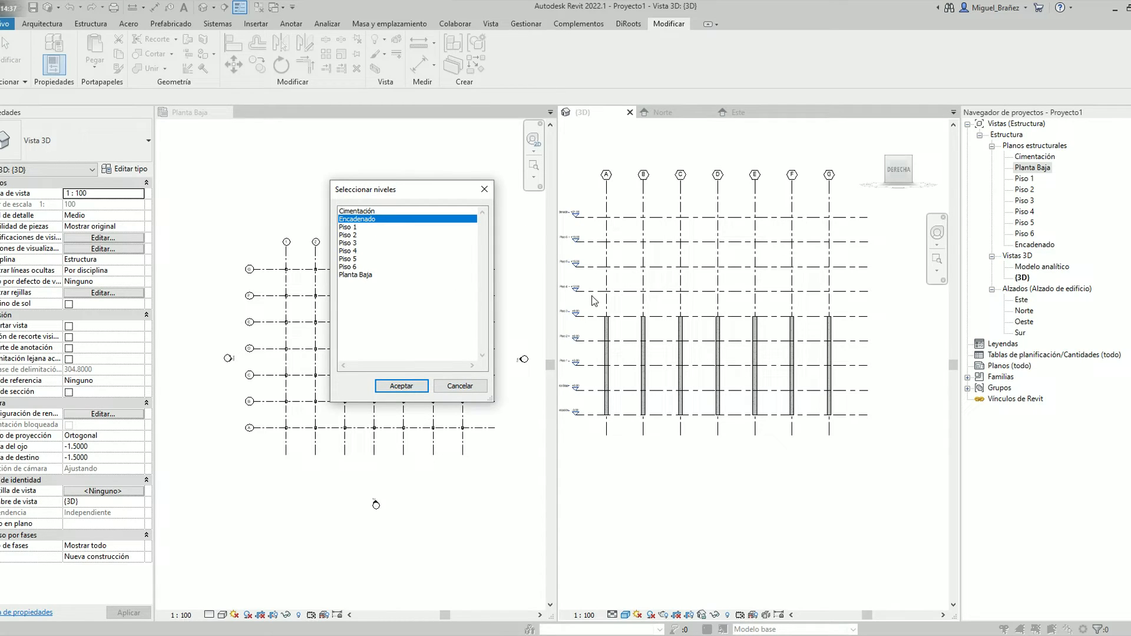
shift+click(357, 250)
click(356, 220)
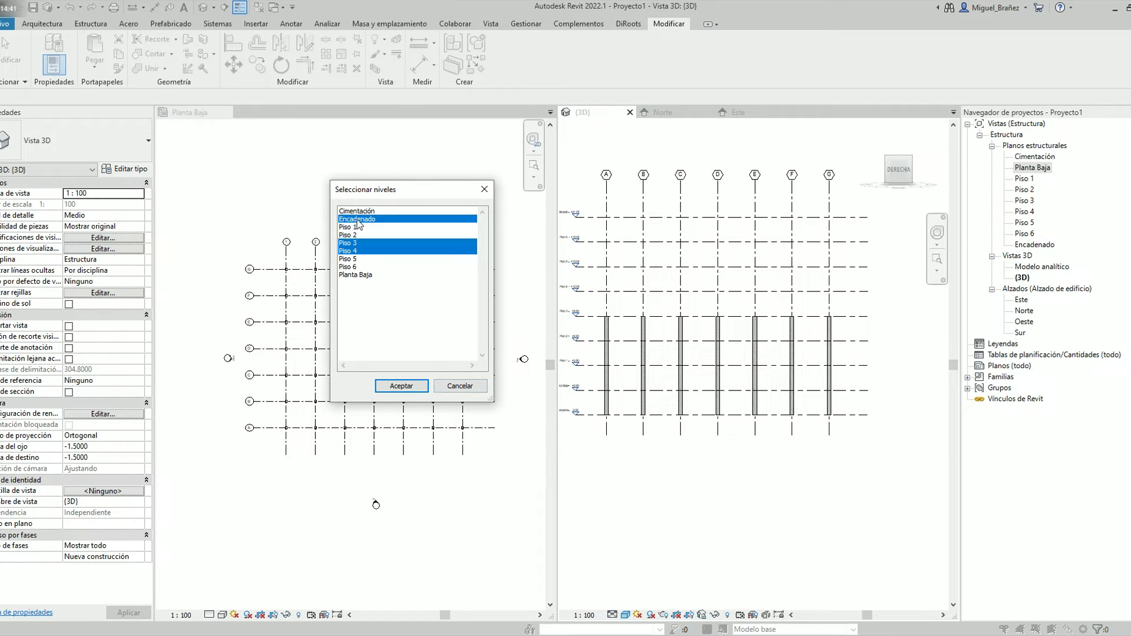
ctrl+click(356, 251)
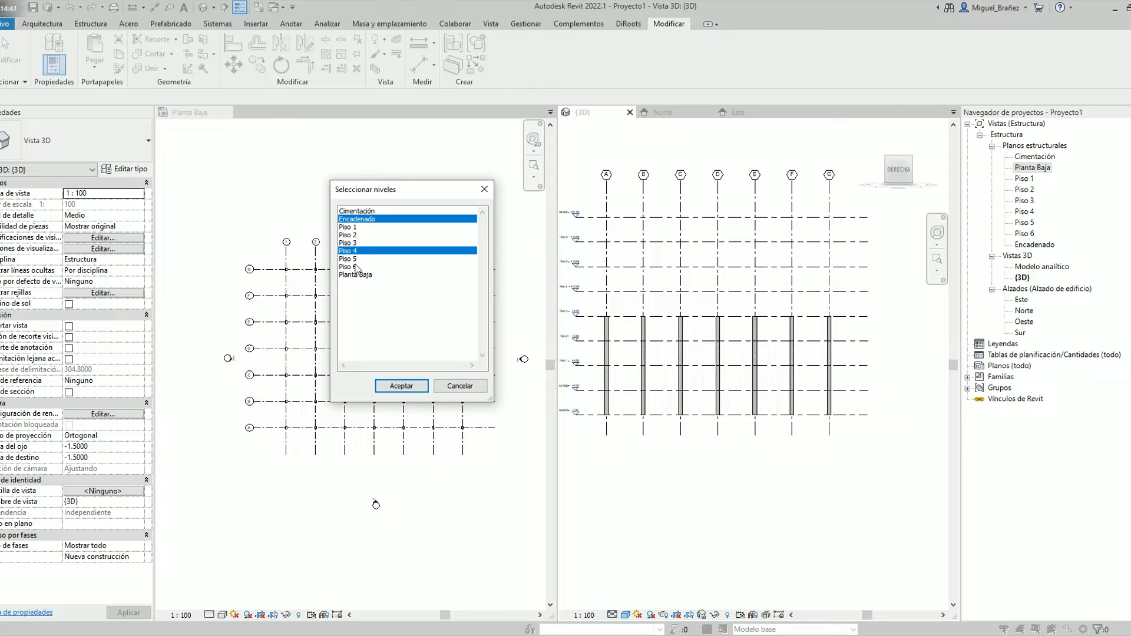
ctrl+shift+click(356, 267)
click(413, 387)
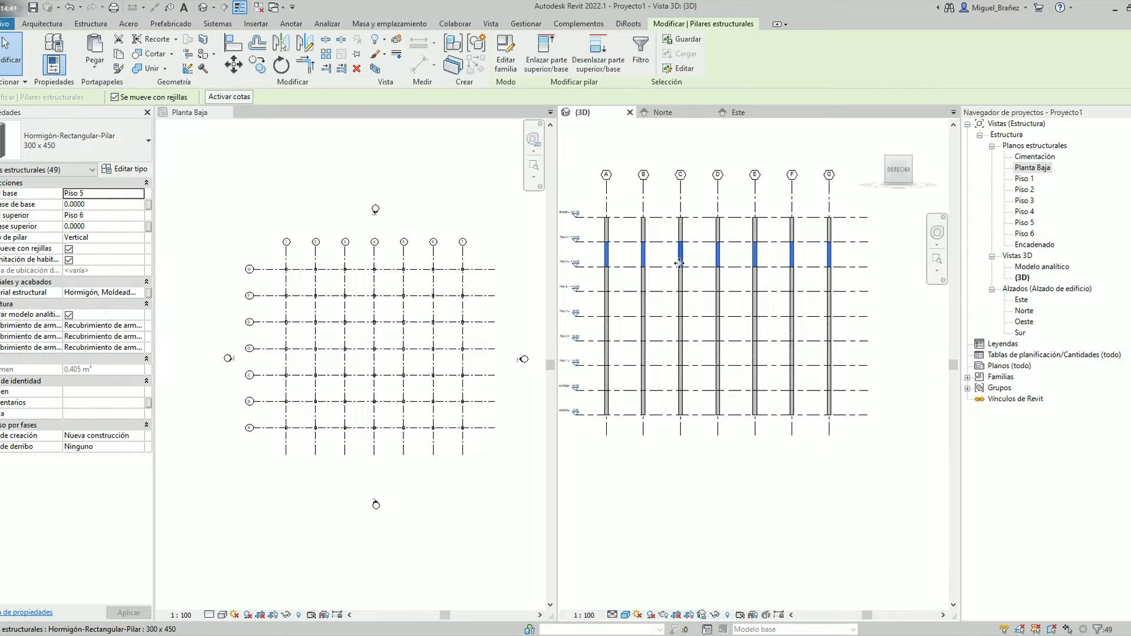
key(Escape)
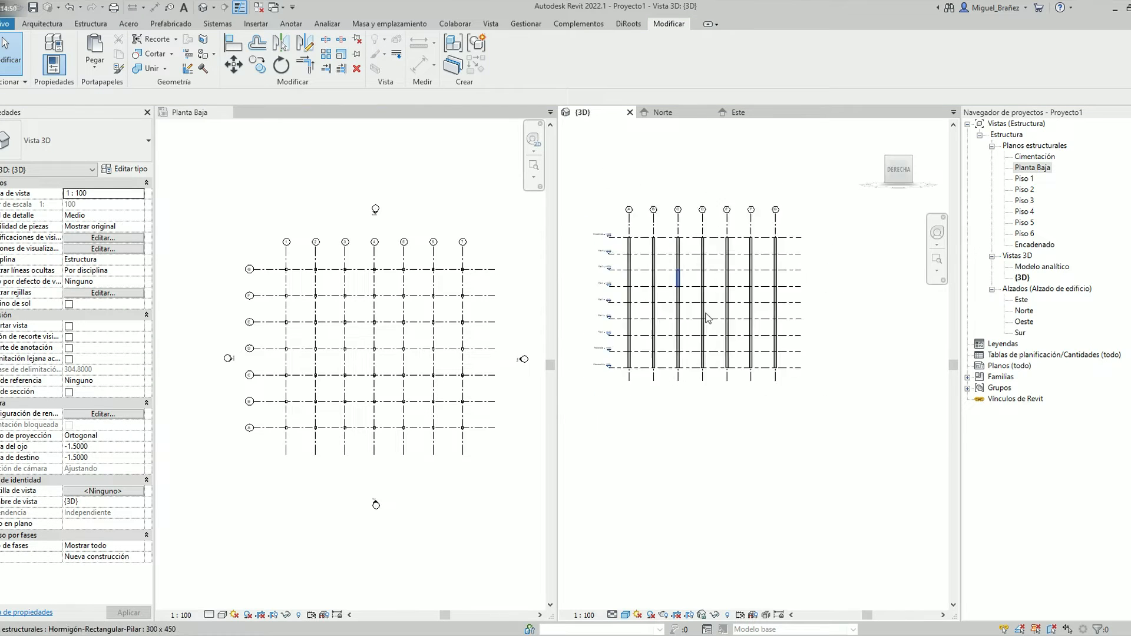
Examine the stacked columns across all levels in the 3D view, looking closely at the Cimentación and Planta Baja levels
drag(833, 504, 728, 218)
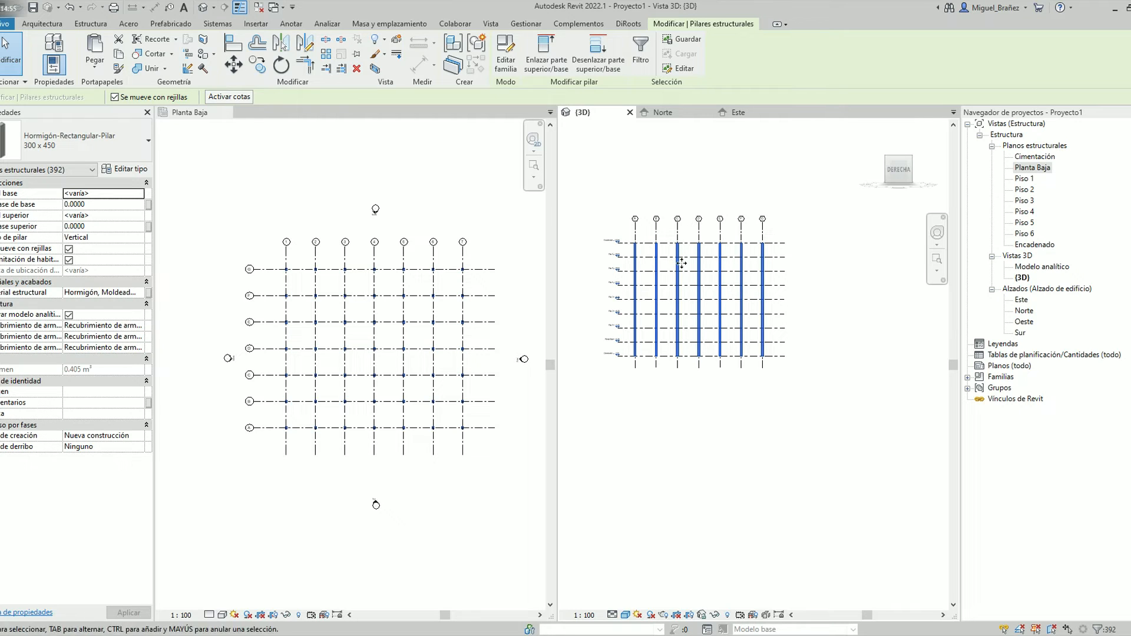
key(Escape)
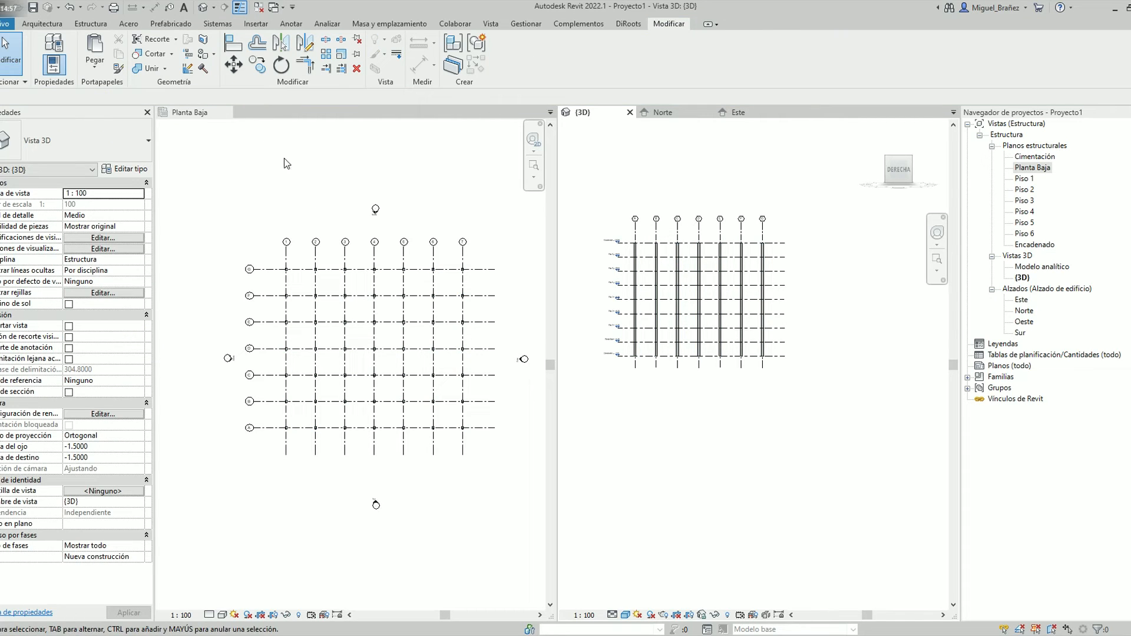
click(341, 181)
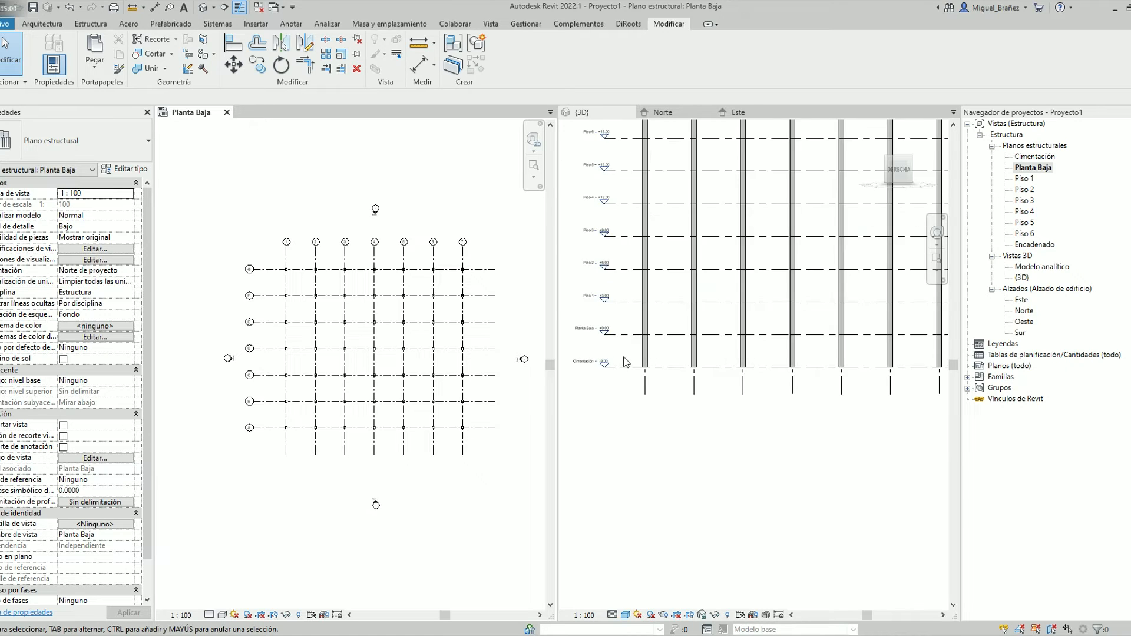
scroll(642, 366, up, 3)
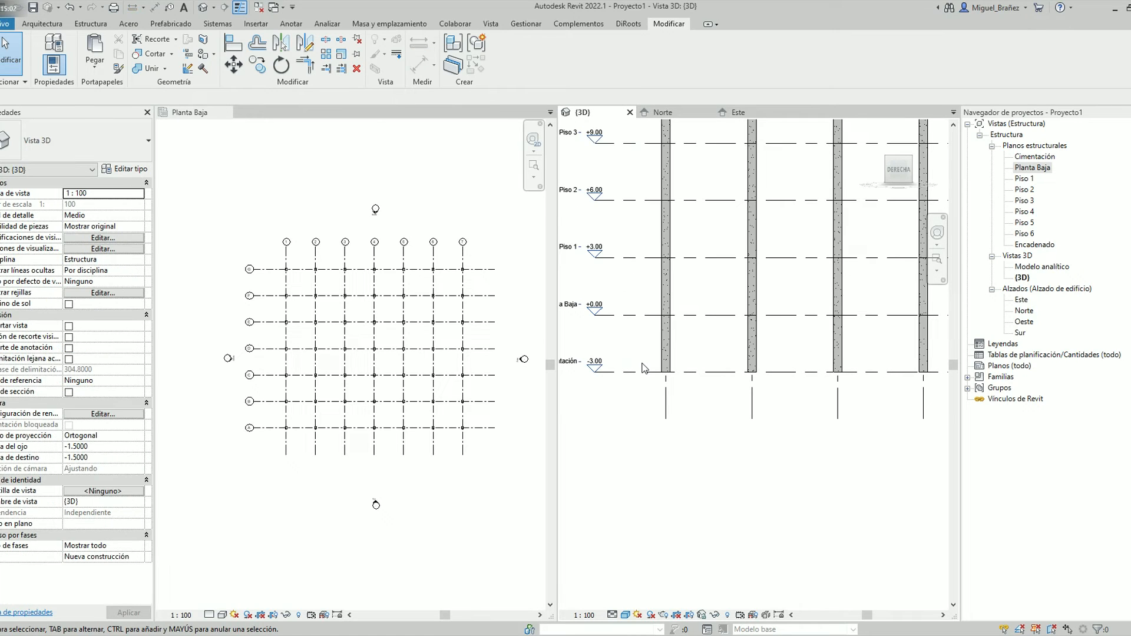
middle_drag(645, 368, 710, 374)
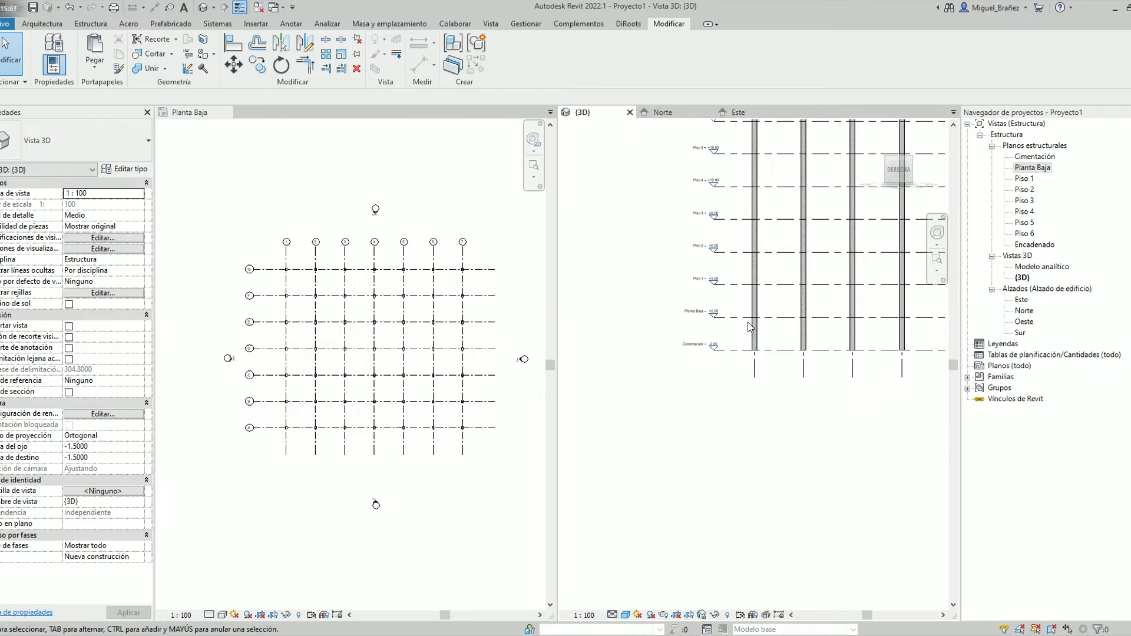
scroll(846, 224, down, 5)
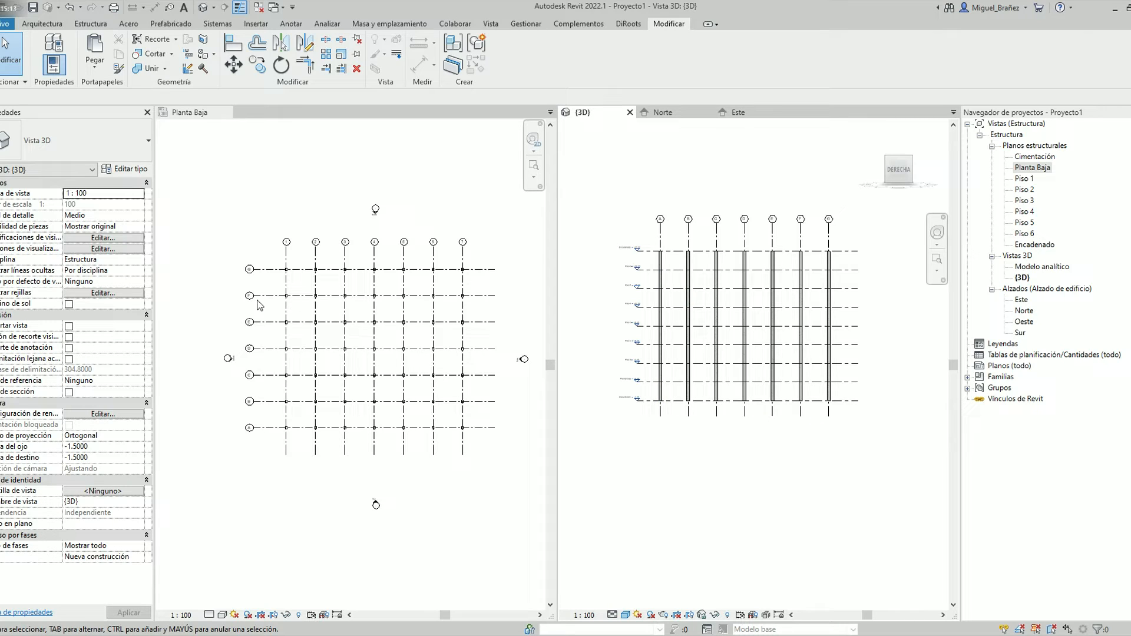
click(259, 236)
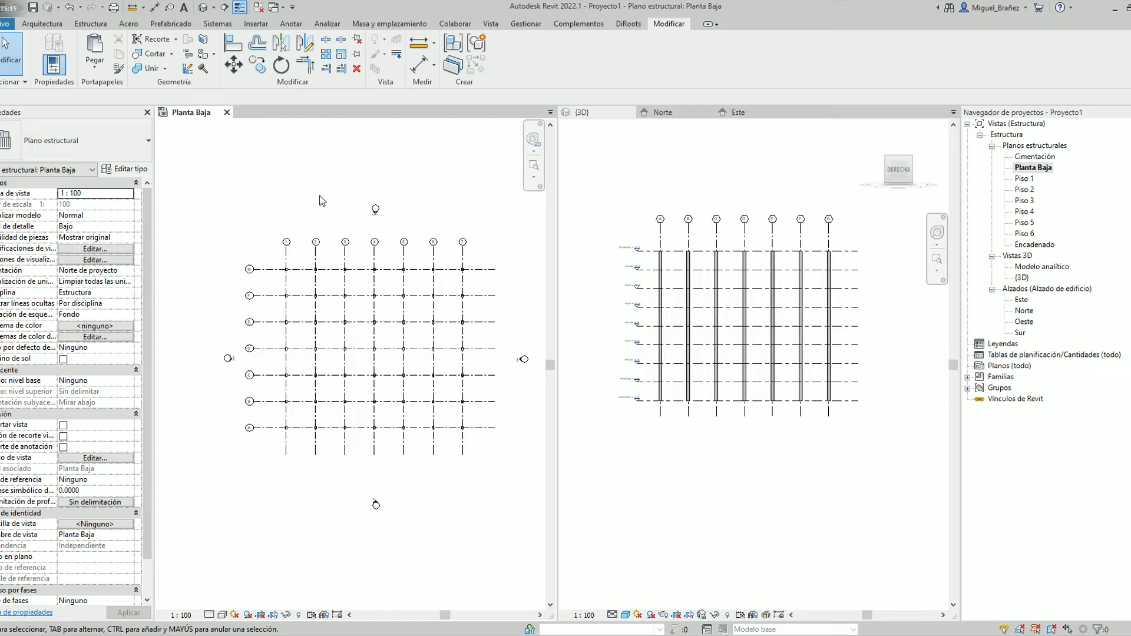
scroll(643, 410, up, 4)
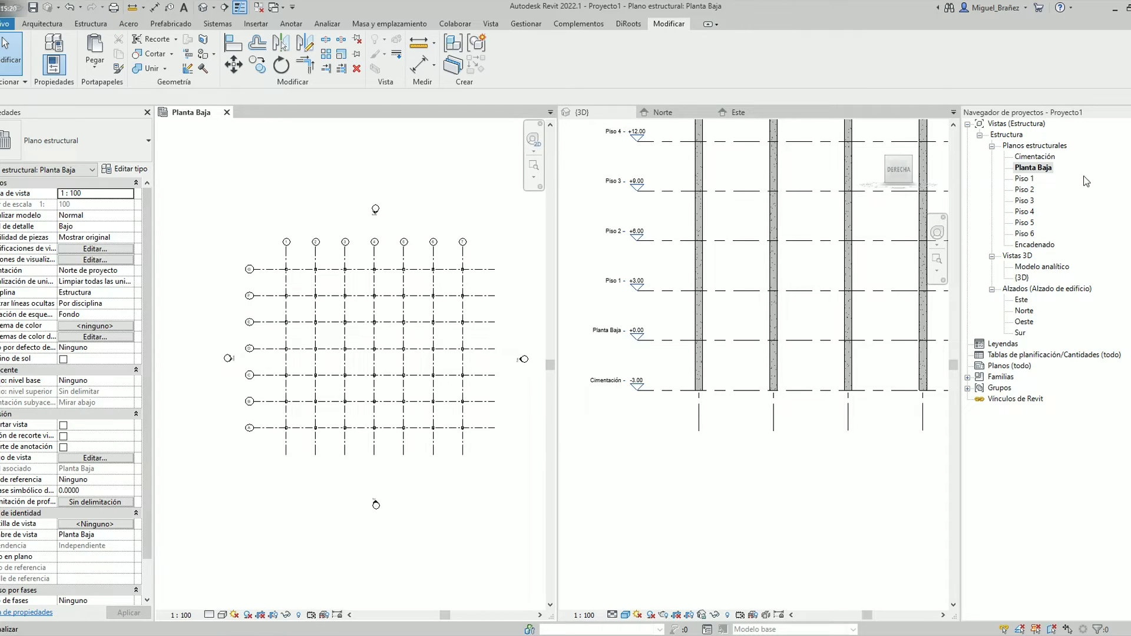
Open the Cimentación structural plan and view its column grid
click(1025, 157)
double_click(1025, 158)
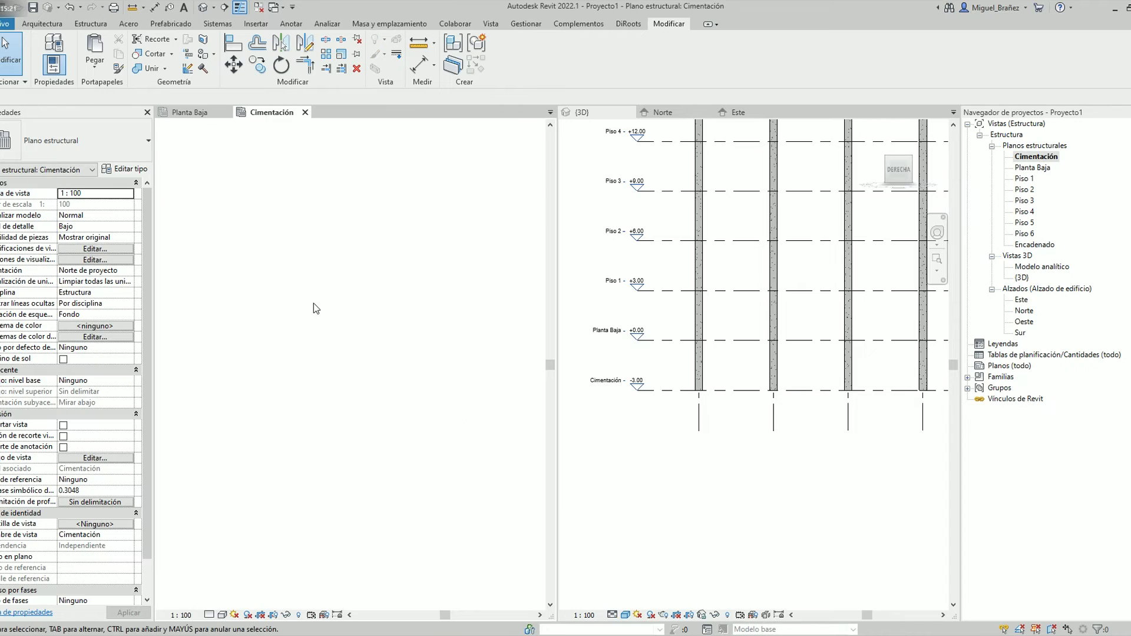
scroll(268, 252, up, 5)
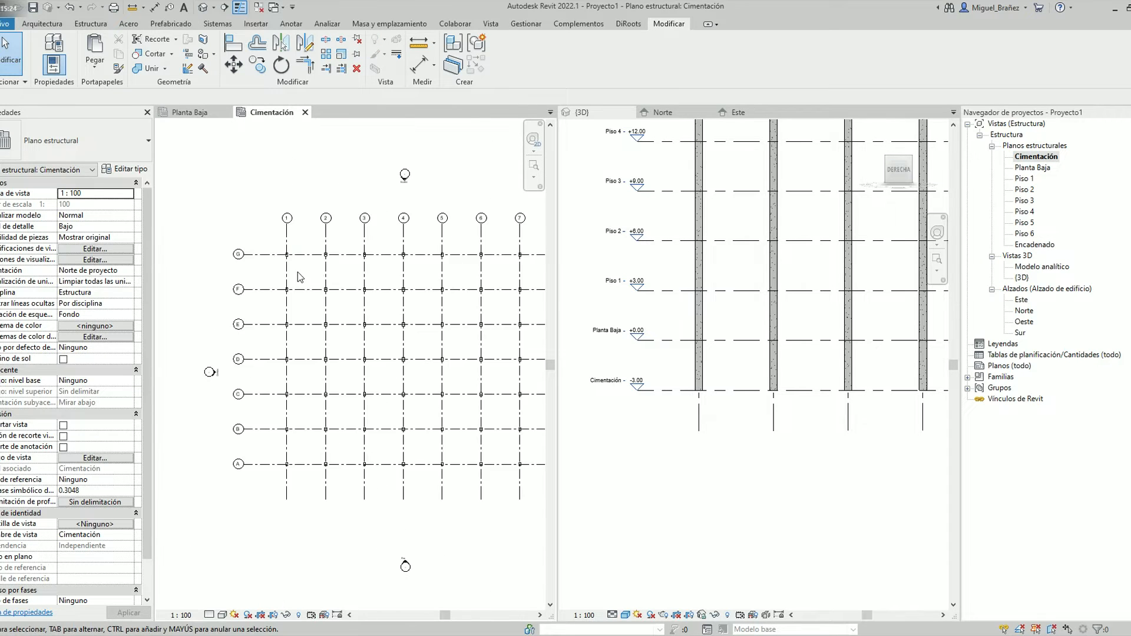
scroll(378, 324, down, 3)
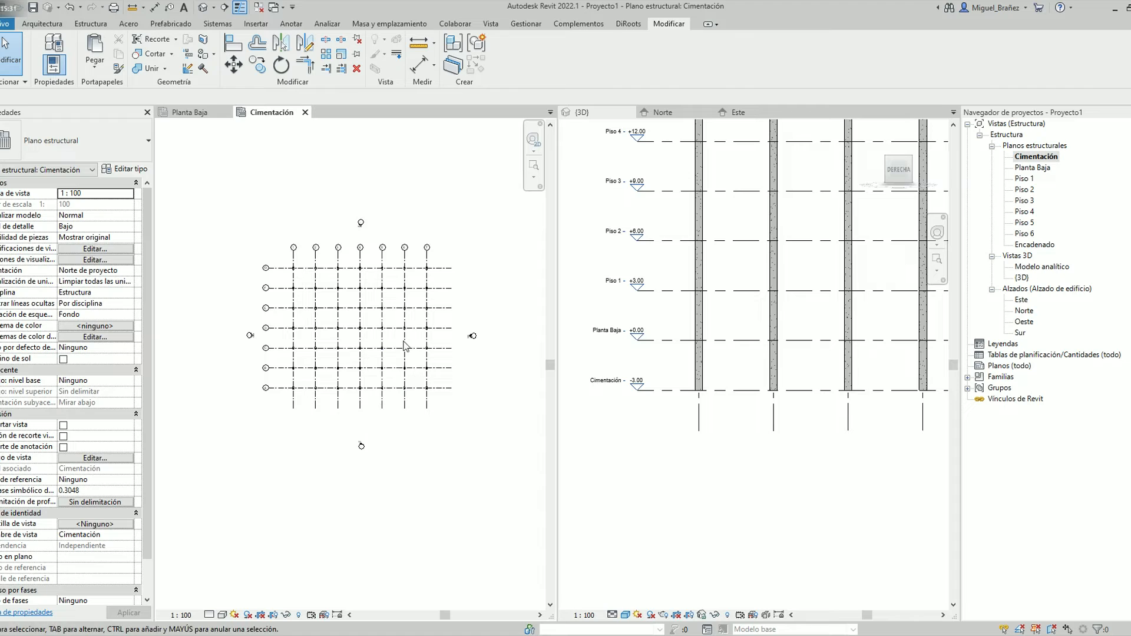
Place M_Zapata-Rectangular 1800 x 1200 x 450mm isolated footings under all columns in the Cimentación plan
click(793, 452)
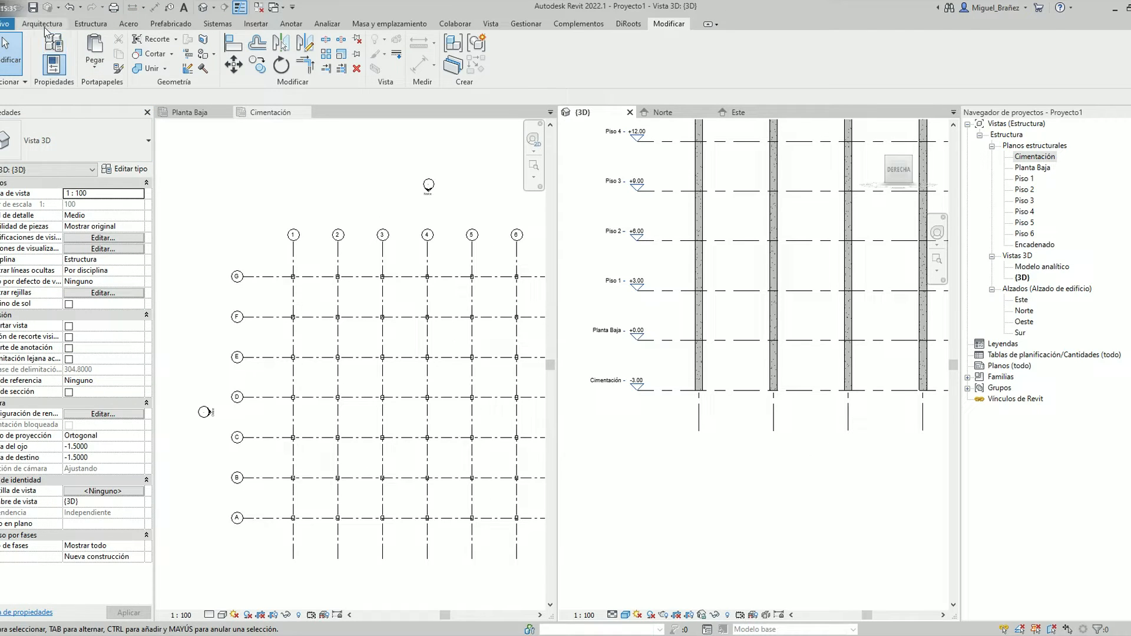
click(89, 24)
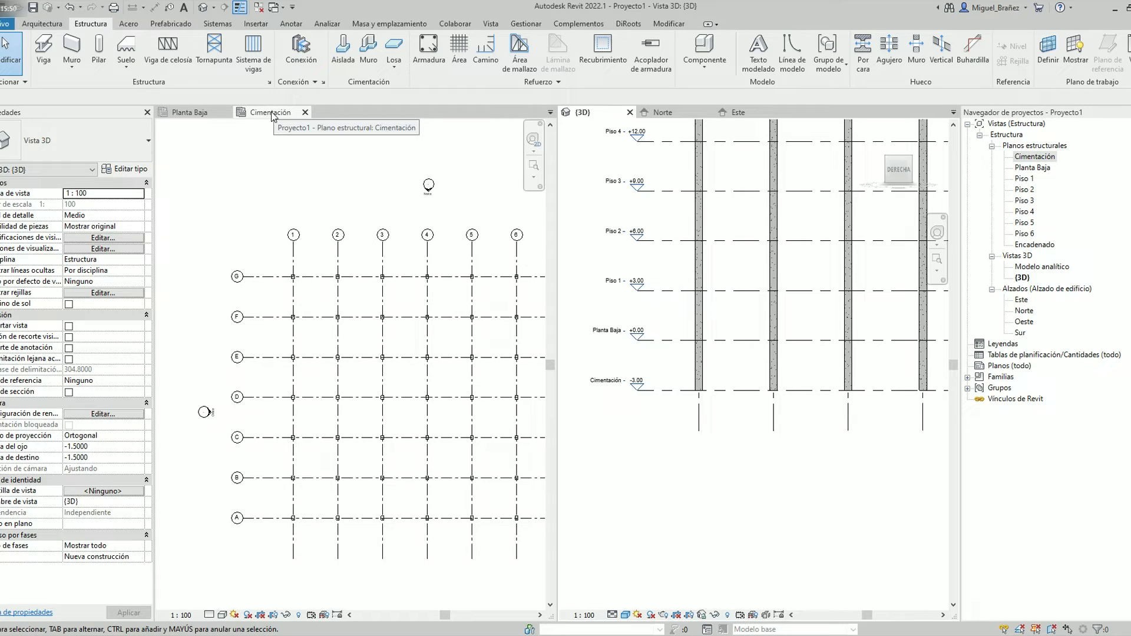
click(368, 50)
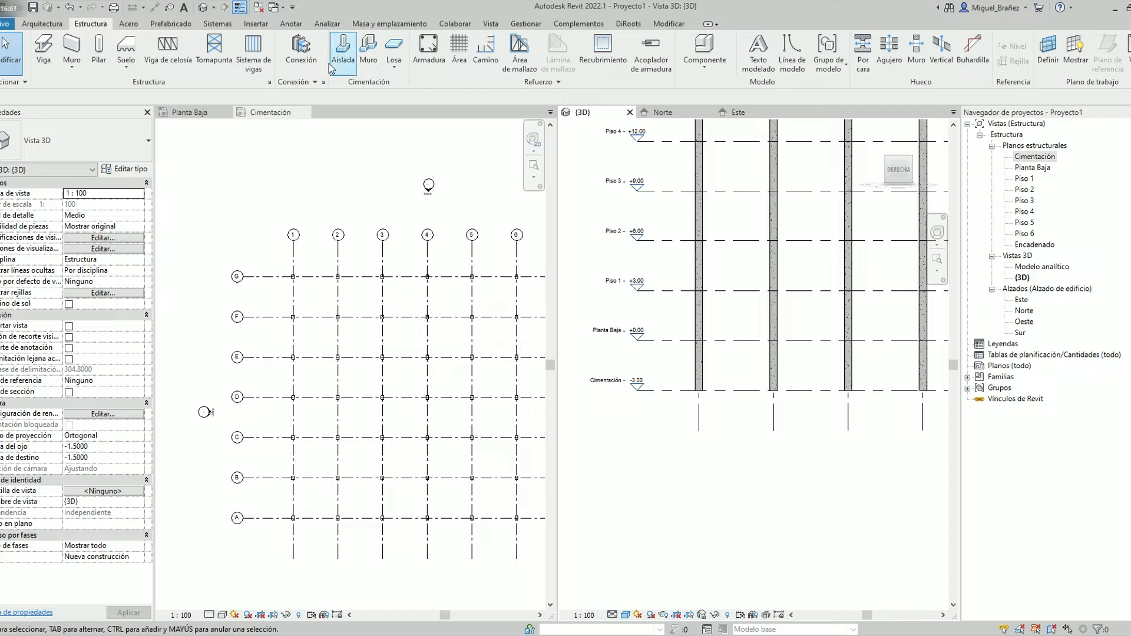
click(344, 55)
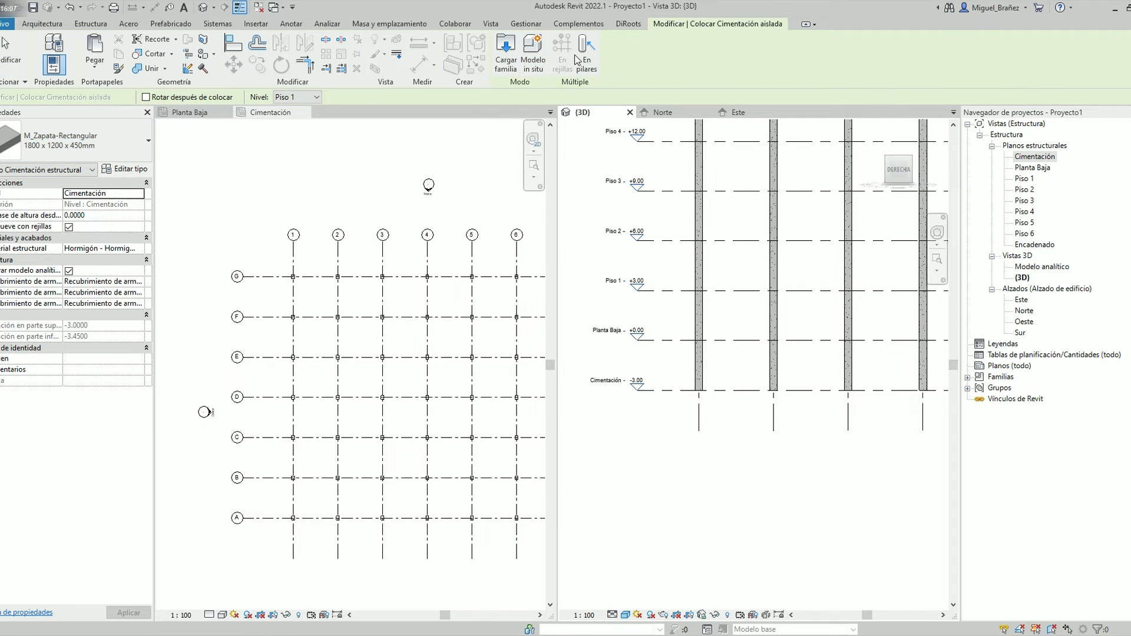
click(267, 114)
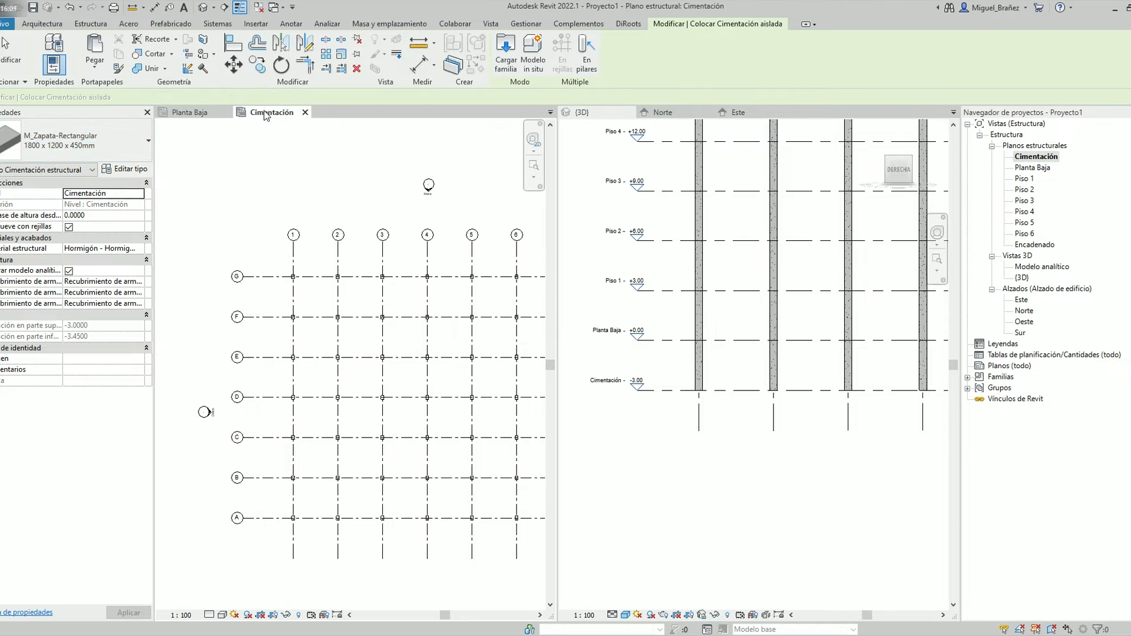
scroll(324, 239, down, 3)
click(586, 59)
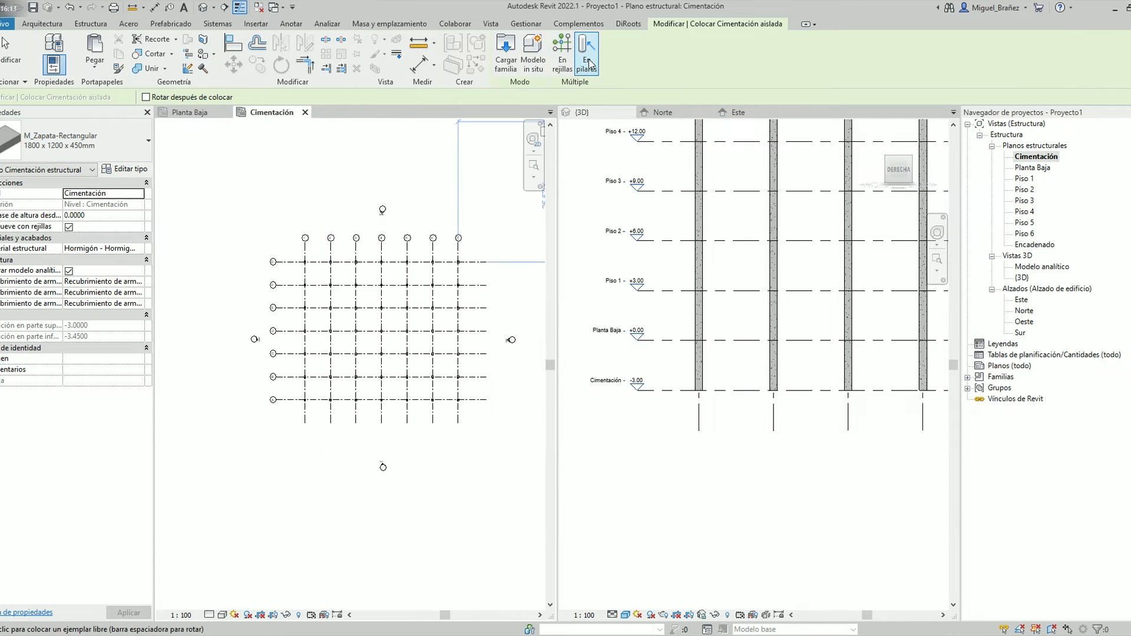
drag(474, 423, 298, 270)
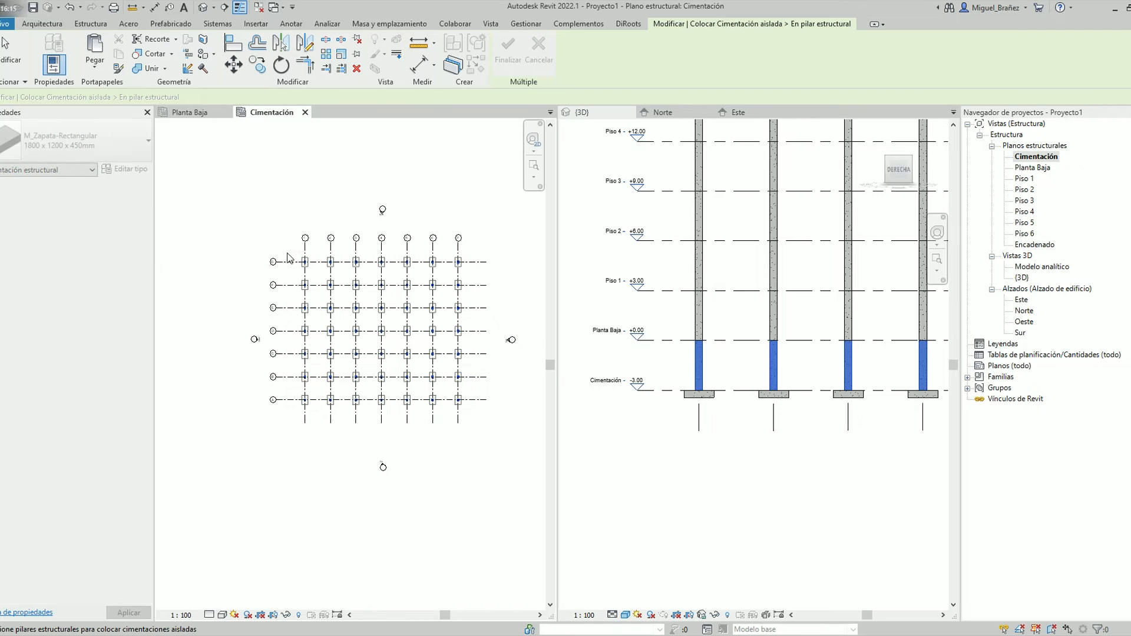
click(507, 51)
key(Escape)
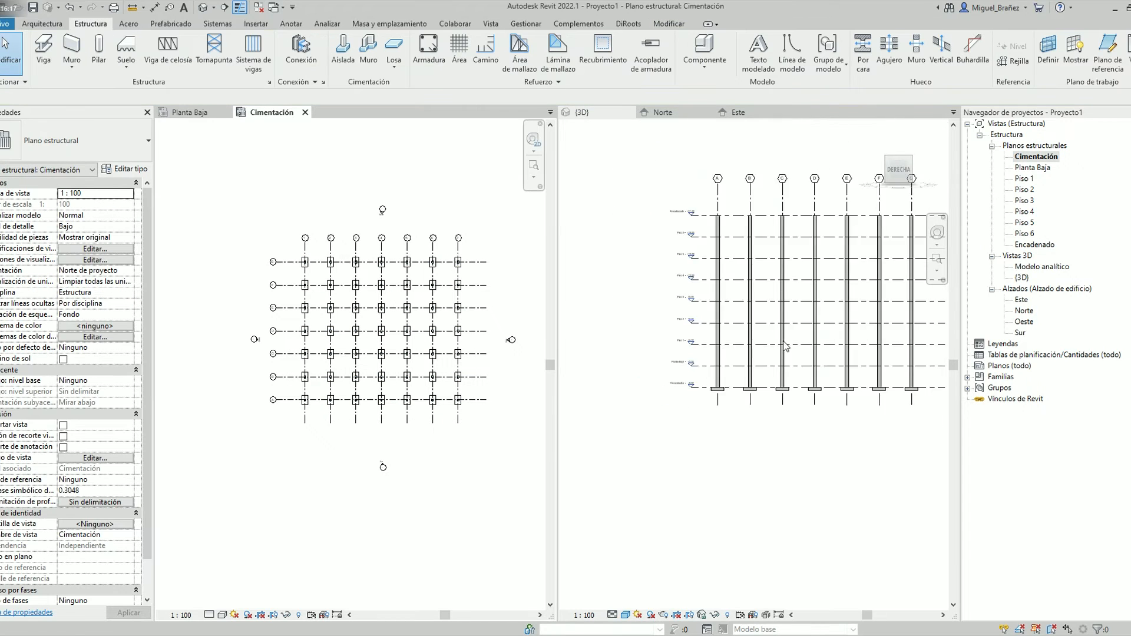
shift+middle_drag(660, 412, 802, 539)
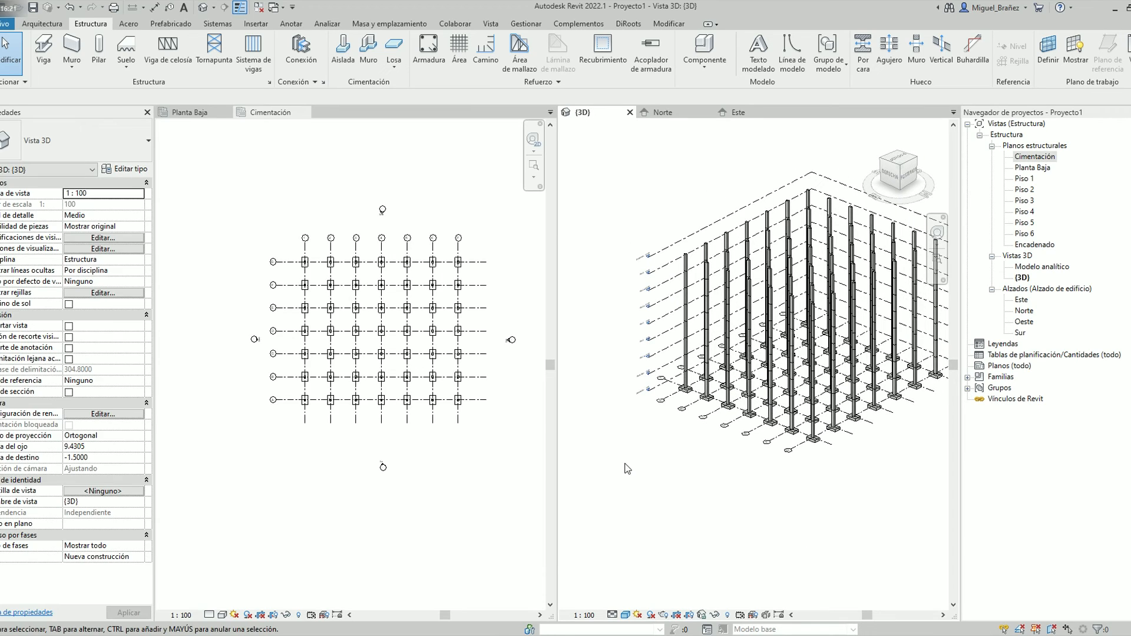
click(351, 218)
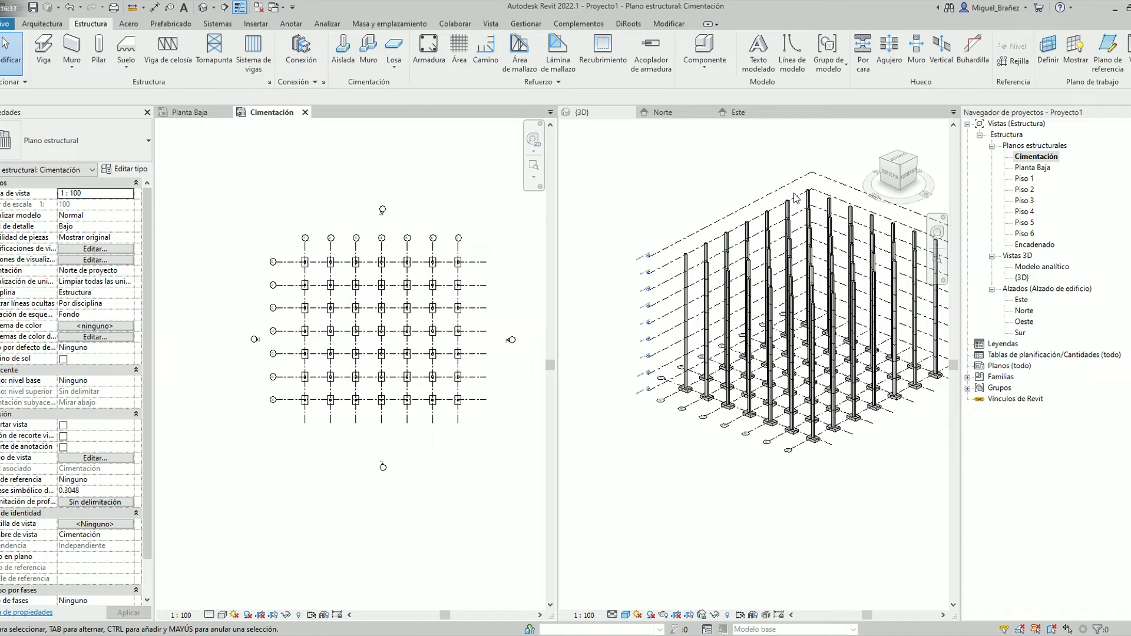
In the Planta Baja plan, place Hormigón-Viga rectangular 300 x 600mm beams along all grid lines
double_click(1032, 168)
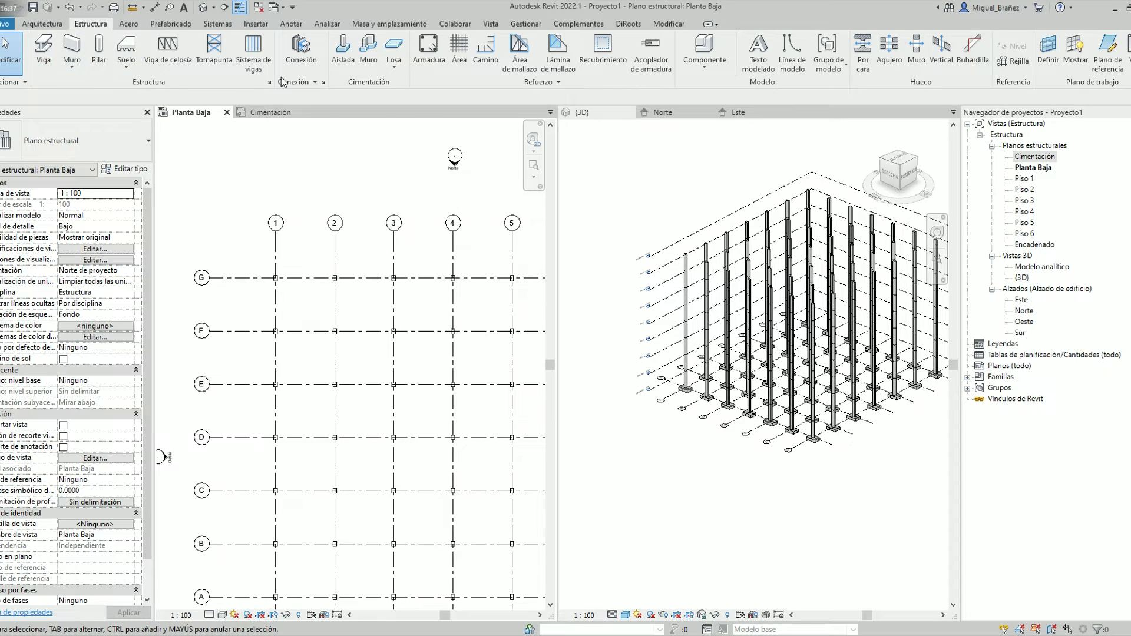
click(47, 59)
click(83, 141)
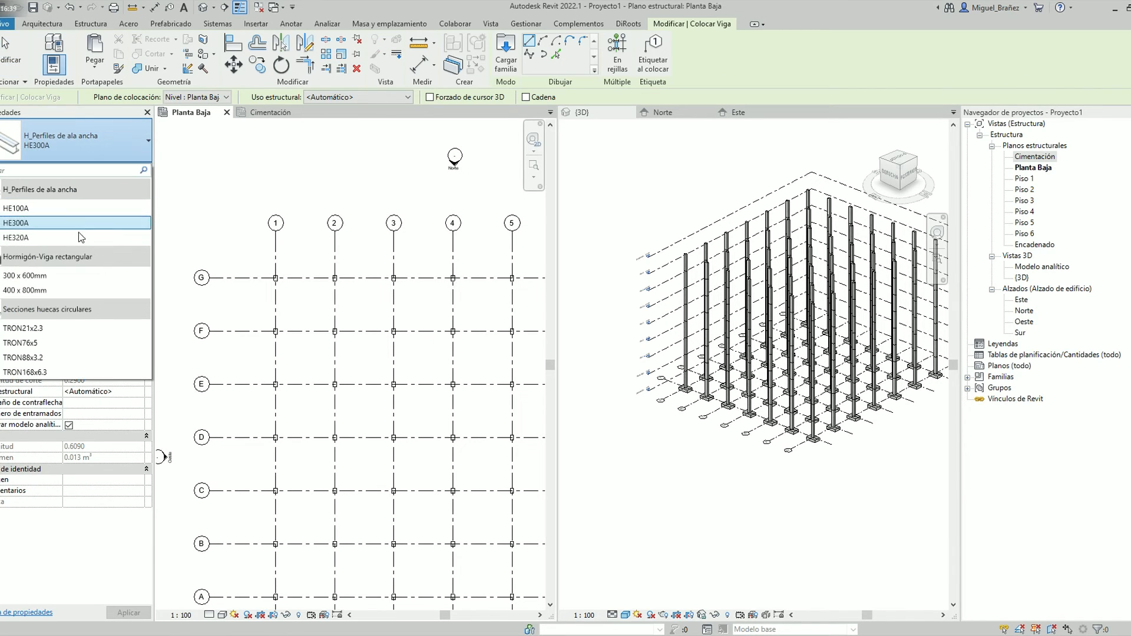
click(65, 274)
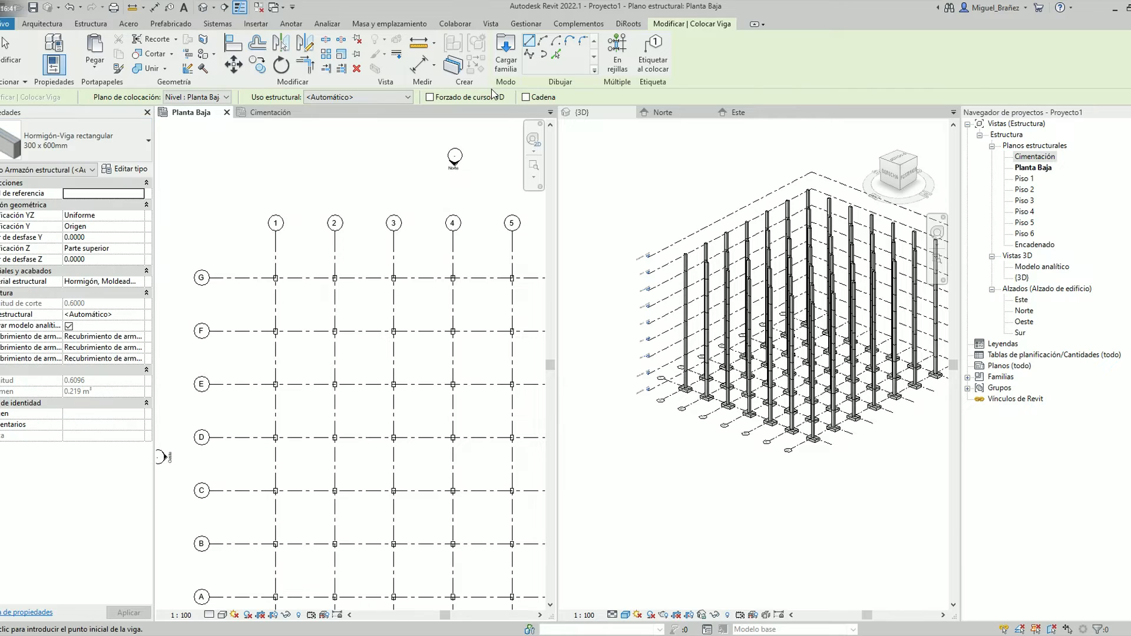
scroll(346, 199, down, 2)
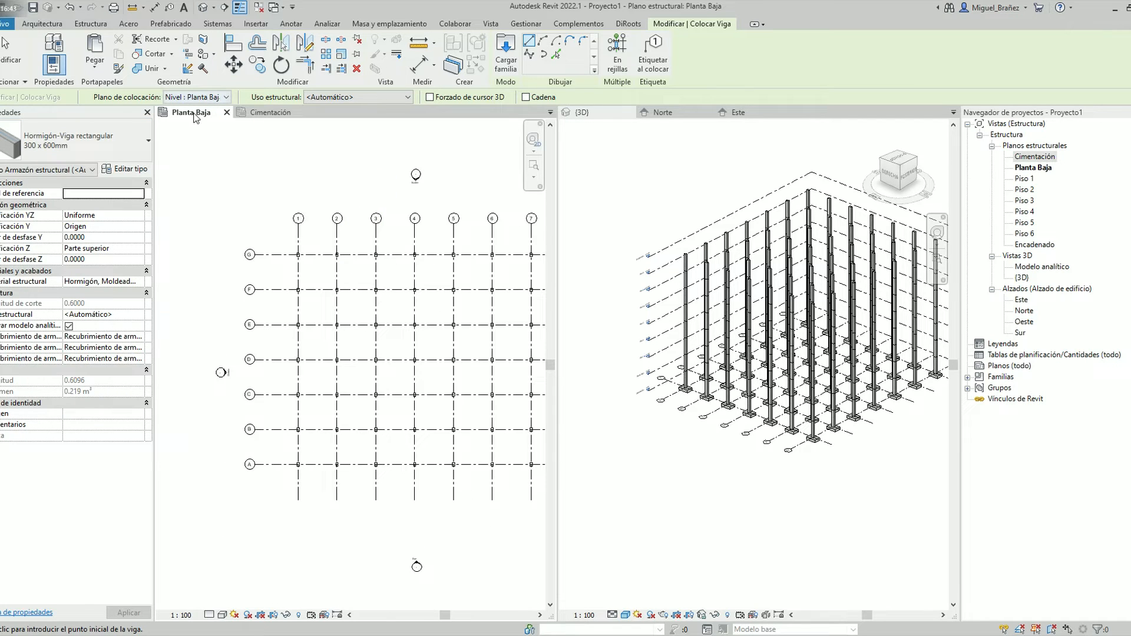
click(616, 59)
scroll(455, 311, down, 2)
drag(512, 398, 359, 265)
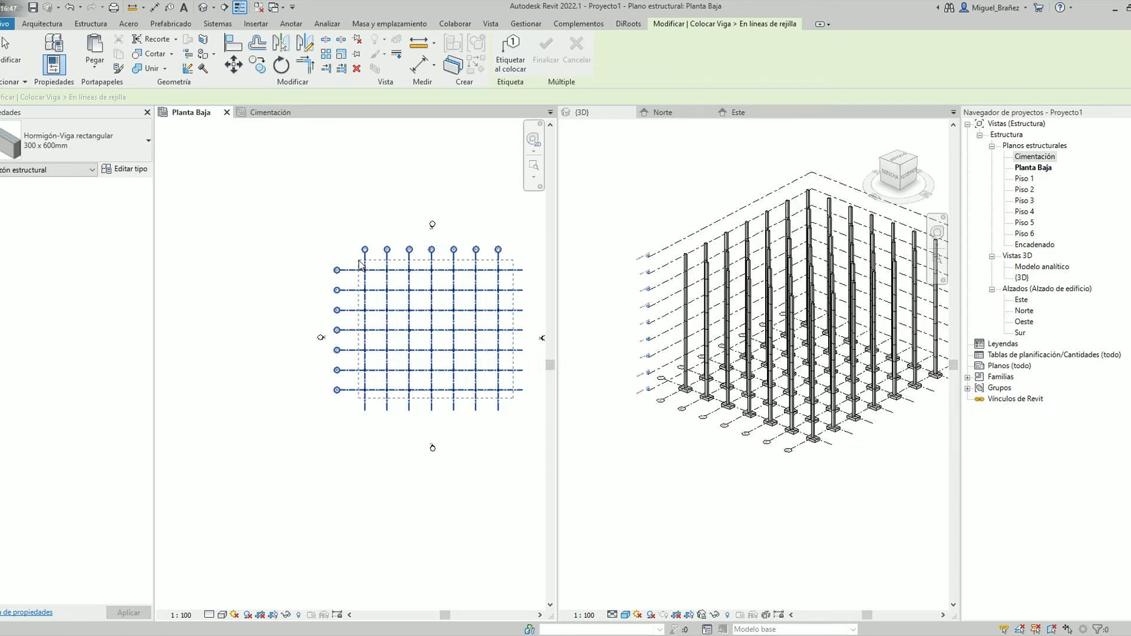
click(546, 58)
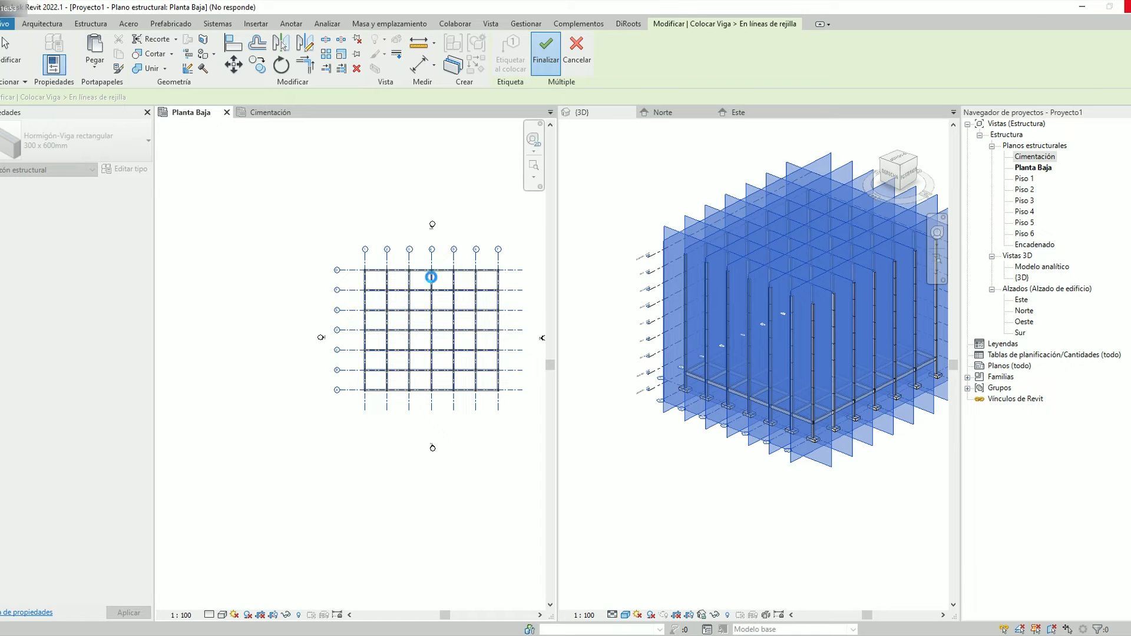
scroll(475, 321, up, 1)
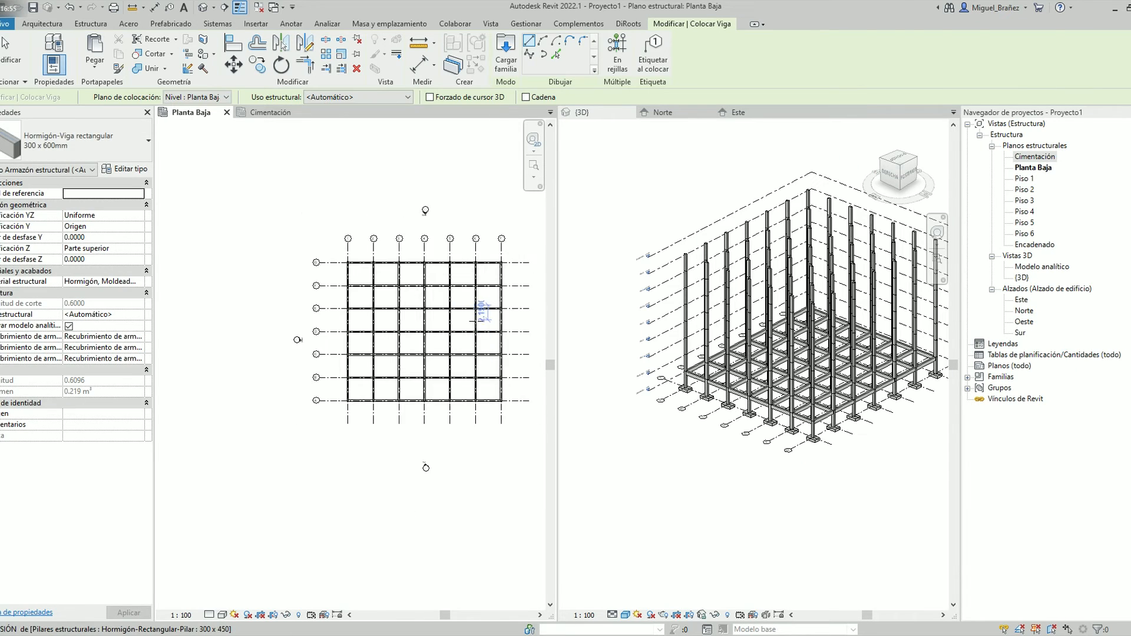
key(Escape)
key(Escape)
Copy only the beams of the Planta Baja plan, filtering the whole selected structure to Armazón estructural (Jácena)
scroll(434, 277, up, 6)
scroll(366, 229, down, 6)
drag(486, 438, 295, 268)
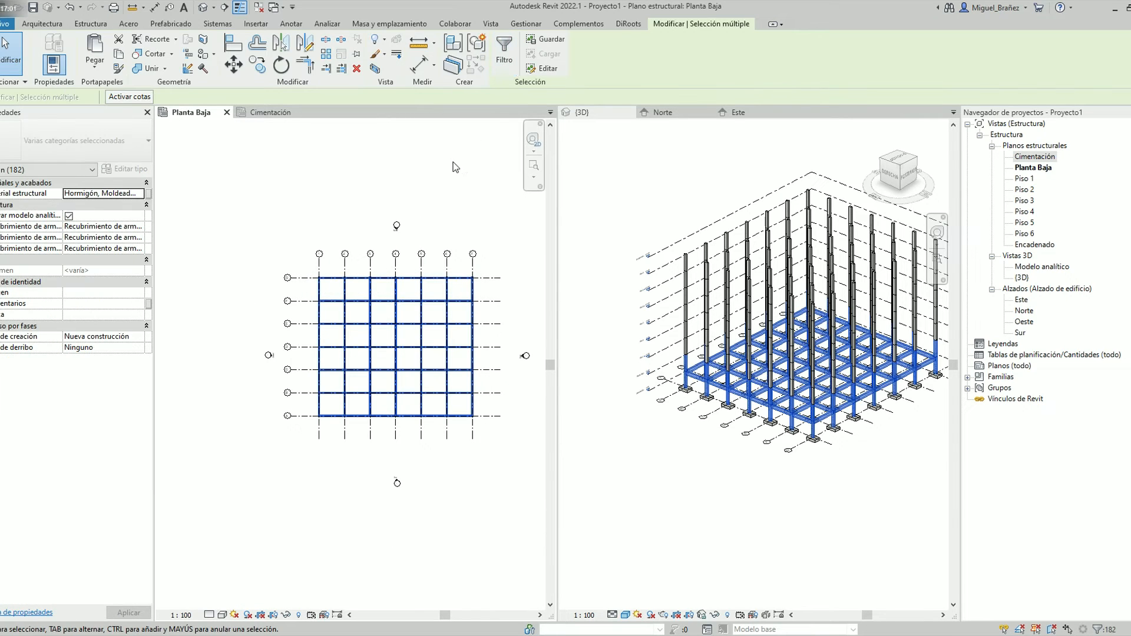
click(497, 64)
click(646, 264)
click(454, 245)
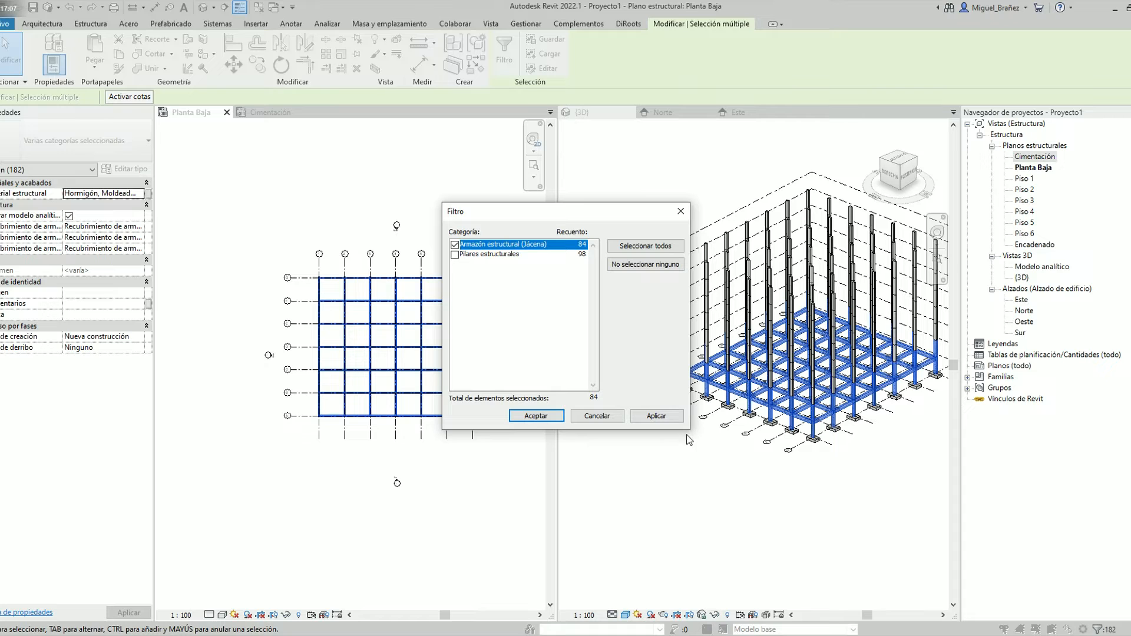
click(656, 416)
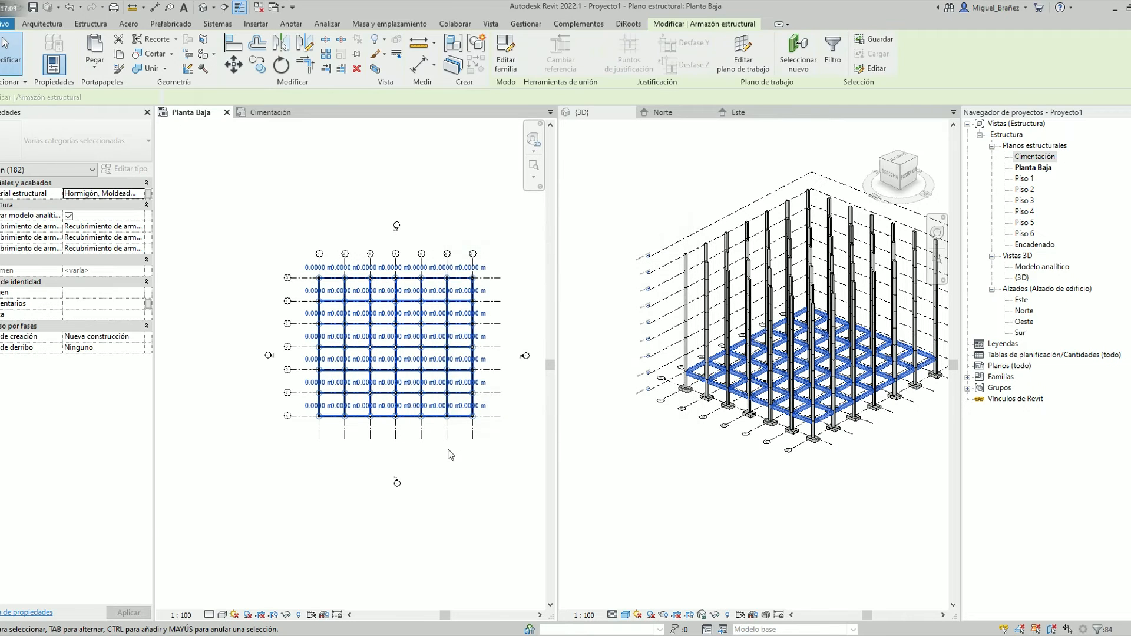
Paste the copied beams aligned to the selected levels Piso 1 through Piso 6 and Encadenado
click(601, 111)
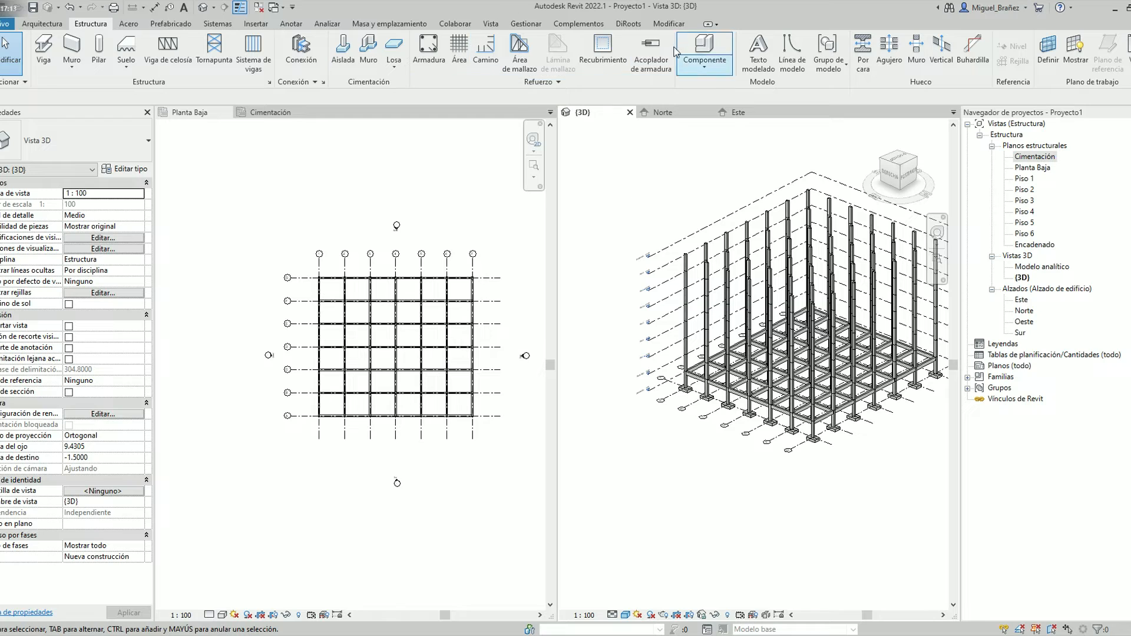
click(669, 23)
click(95, 63)
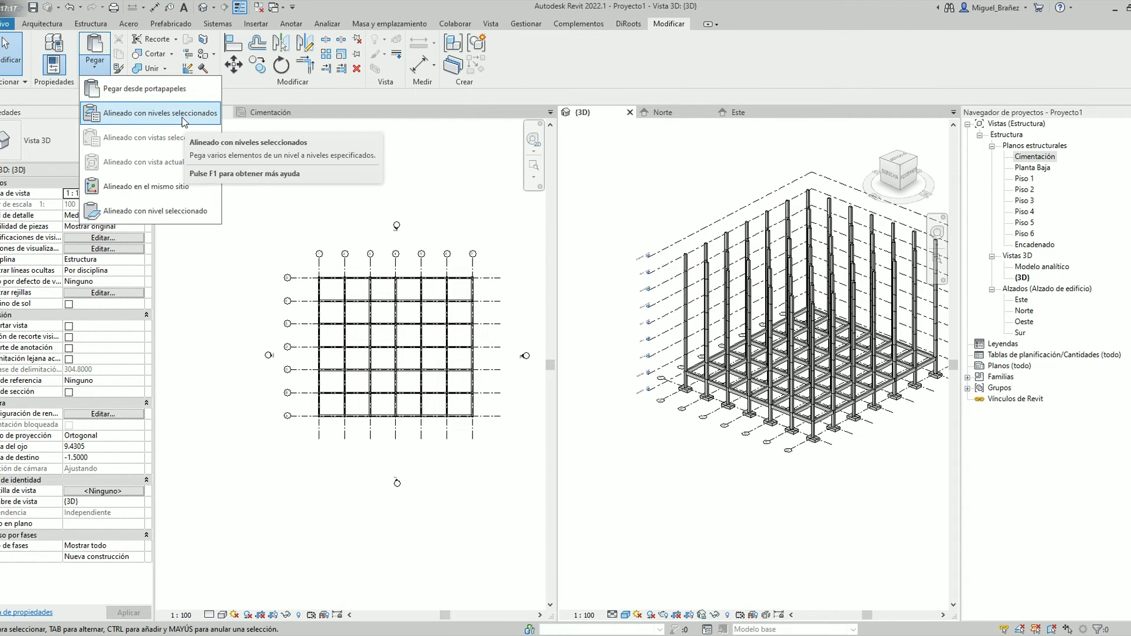
click(185, 122)
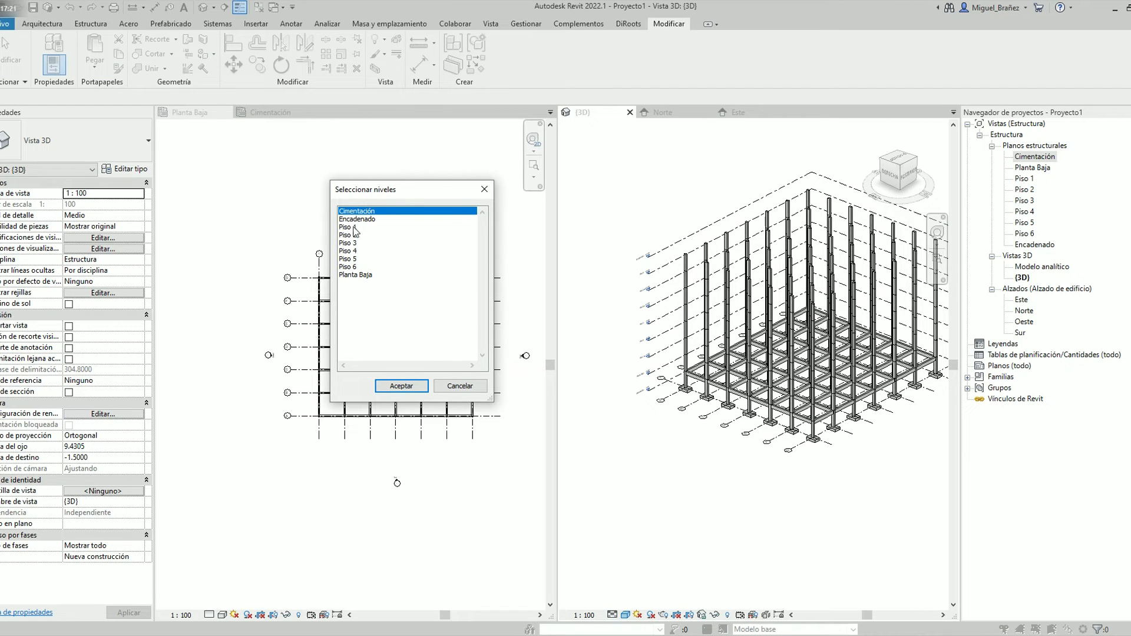
click(354, 227)
shift+click(354, 267)
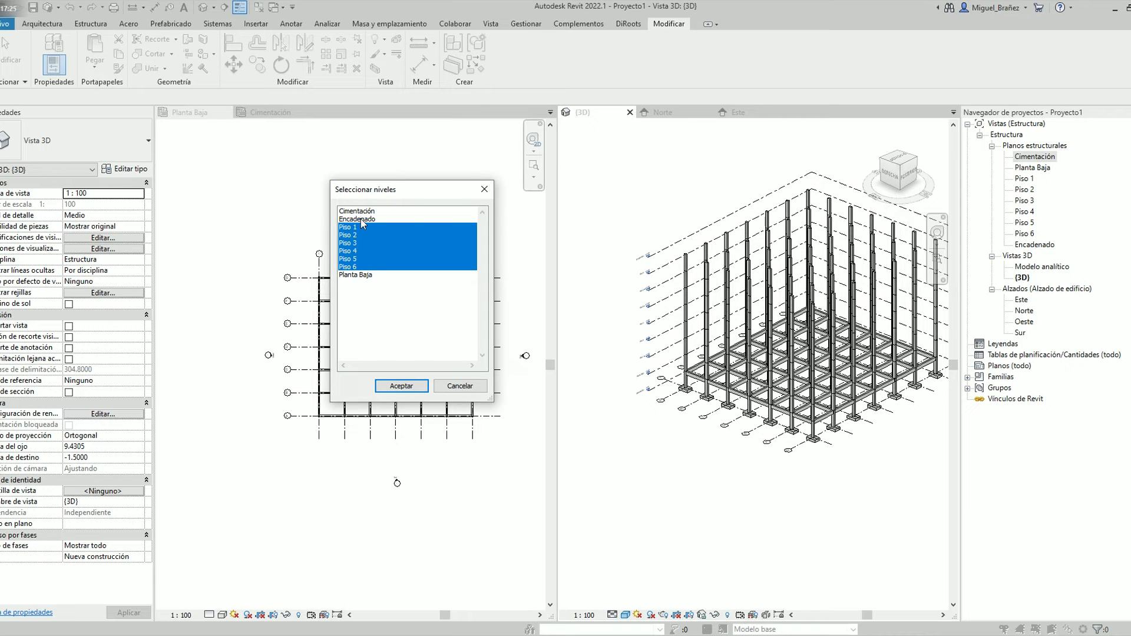
ctrl+click(361, 219)
click(420, 388)
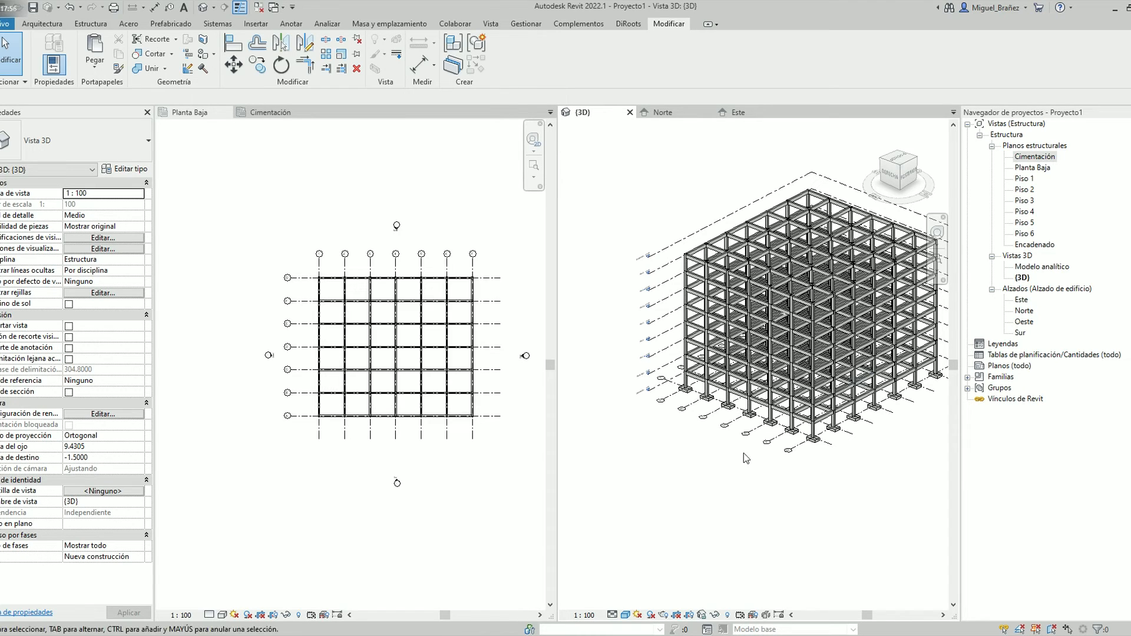
Examine the concrete frame in the 3D view, checking individual beams on the lower levels
shift+middle_drag(843, 341, 727, 365)
scroll(727, 365, up, 8)
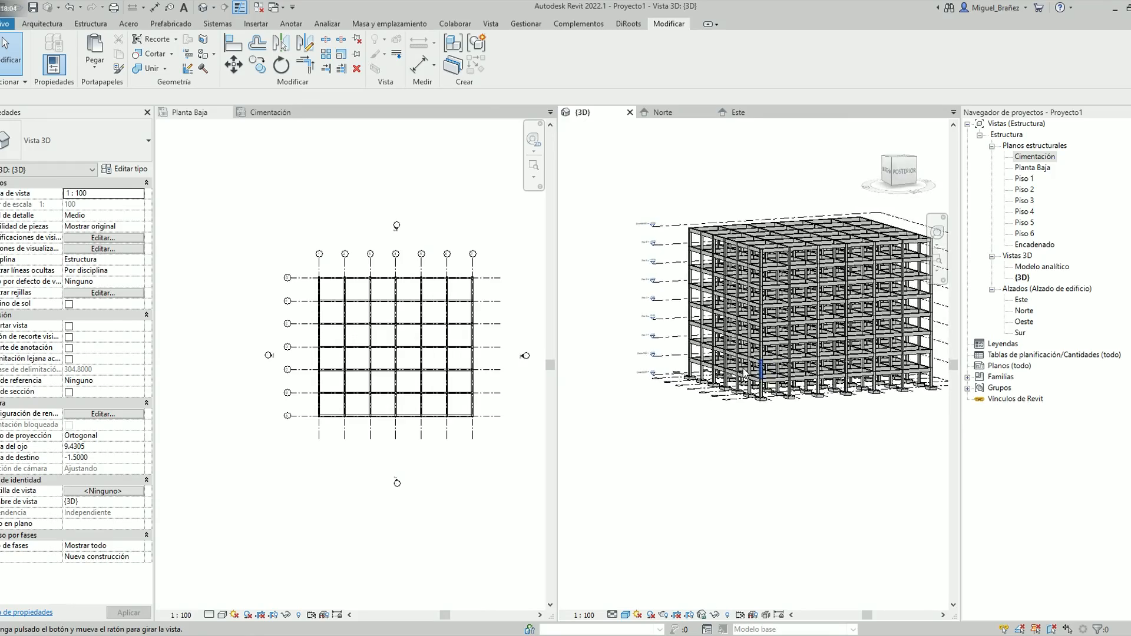
scroll(715, 403, up, 4)
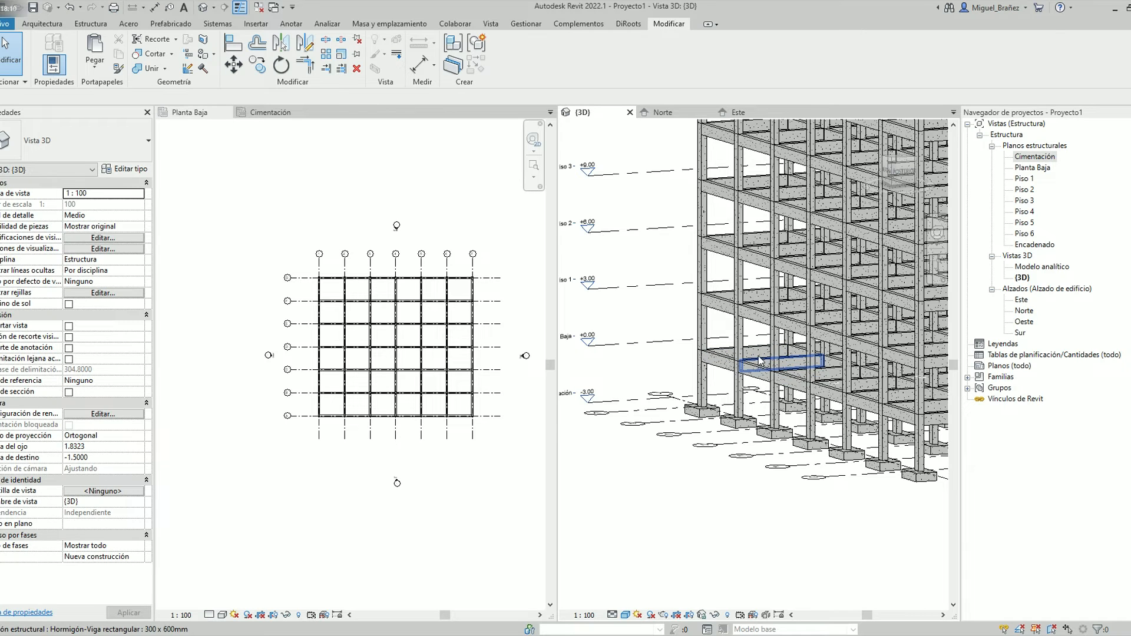
scroll(760, 371, up, 5)
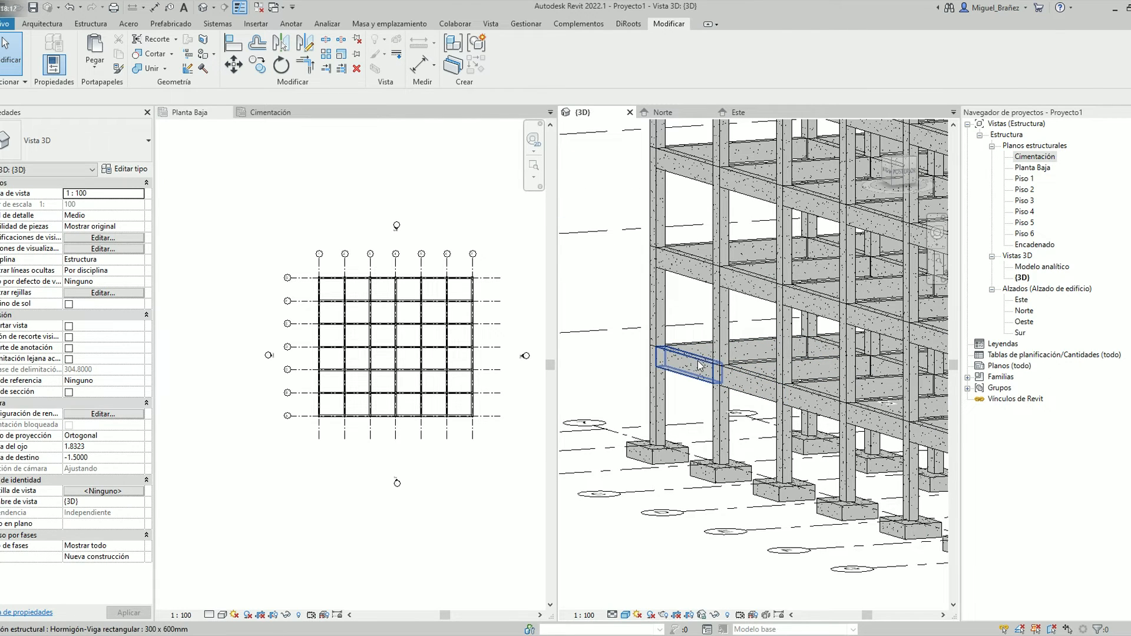
click(701, 365)
click(759, 384)
click(814, 404)
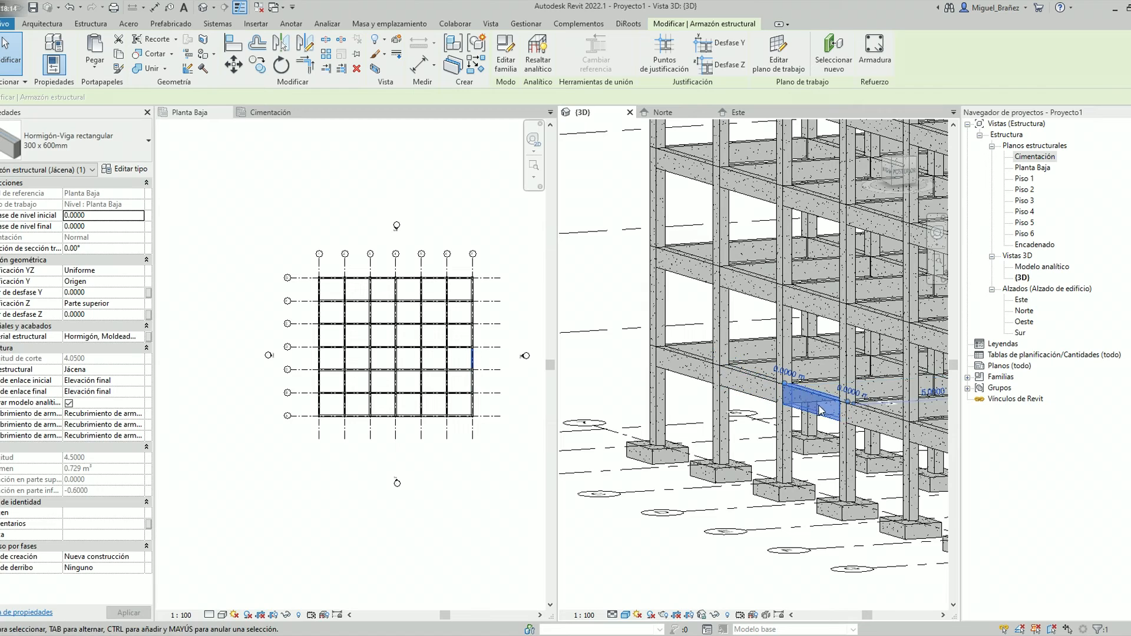
scroll(815, 407, down, 1)
middle_drag(754, 323, 751, 361)
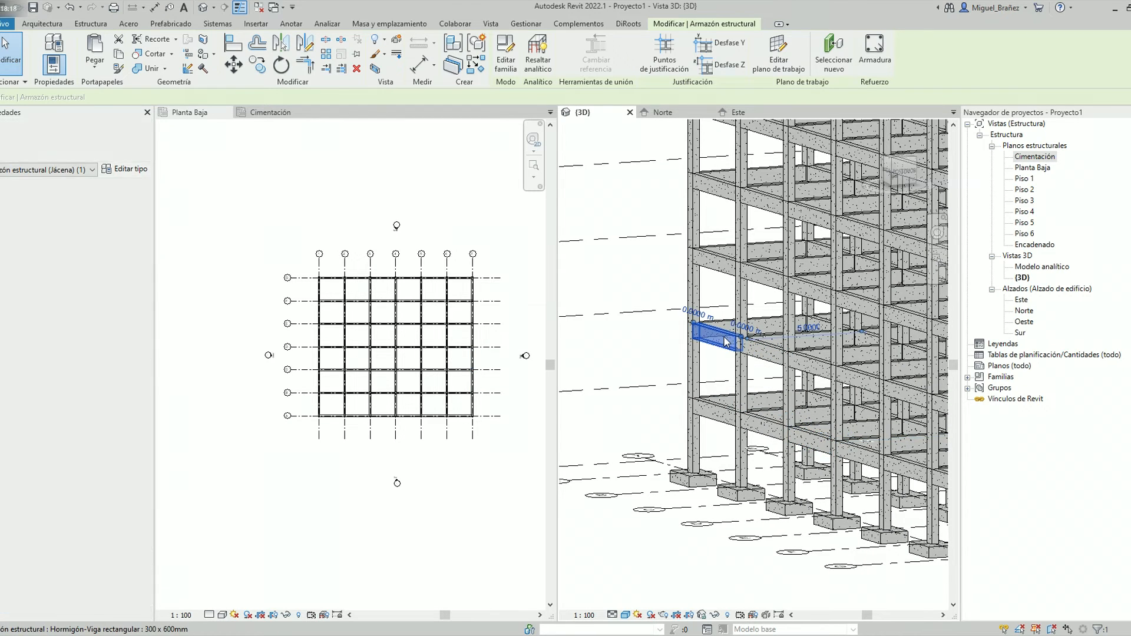
click(729, 357)
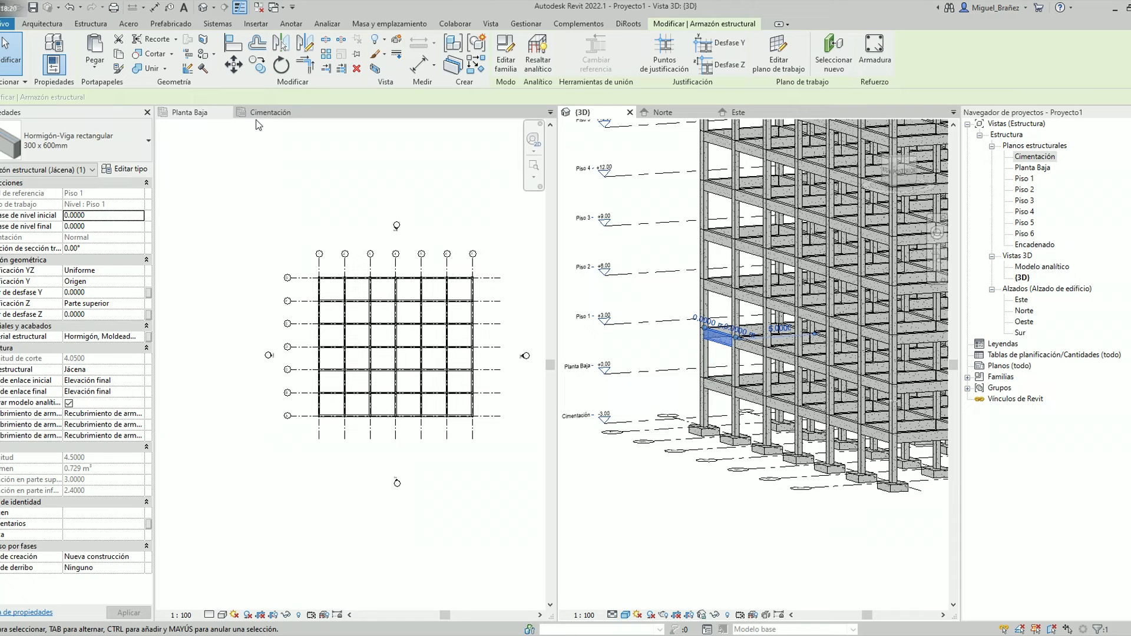
Open the Piso 1 structural plan and close the Planta Baja and Cimentación plans
click(257, 113)
double_click(1024, 178)
click(227, 112)
click(227, 112)
scroll(300, 233, up, 4)
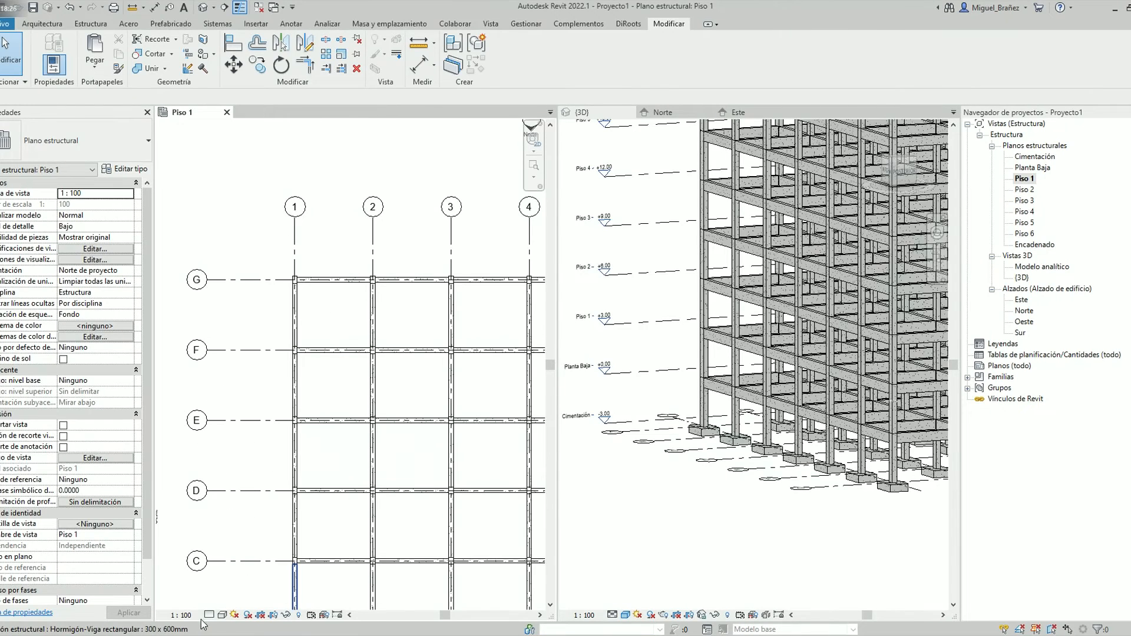
scroll(336, 318, up, 1)
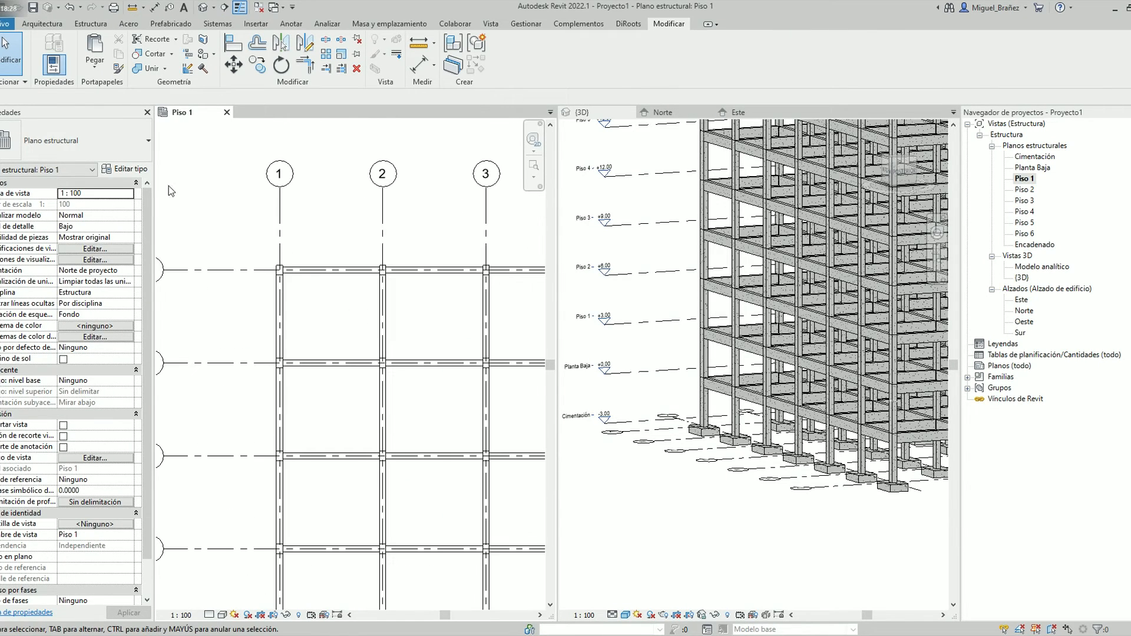
Start a structural floor on Piso 1 and sketch a 4.7 by 4.2 m rectangular boundary along the inner beam faces of the uppermost bay between grids 1 and 2
click(42, 24)
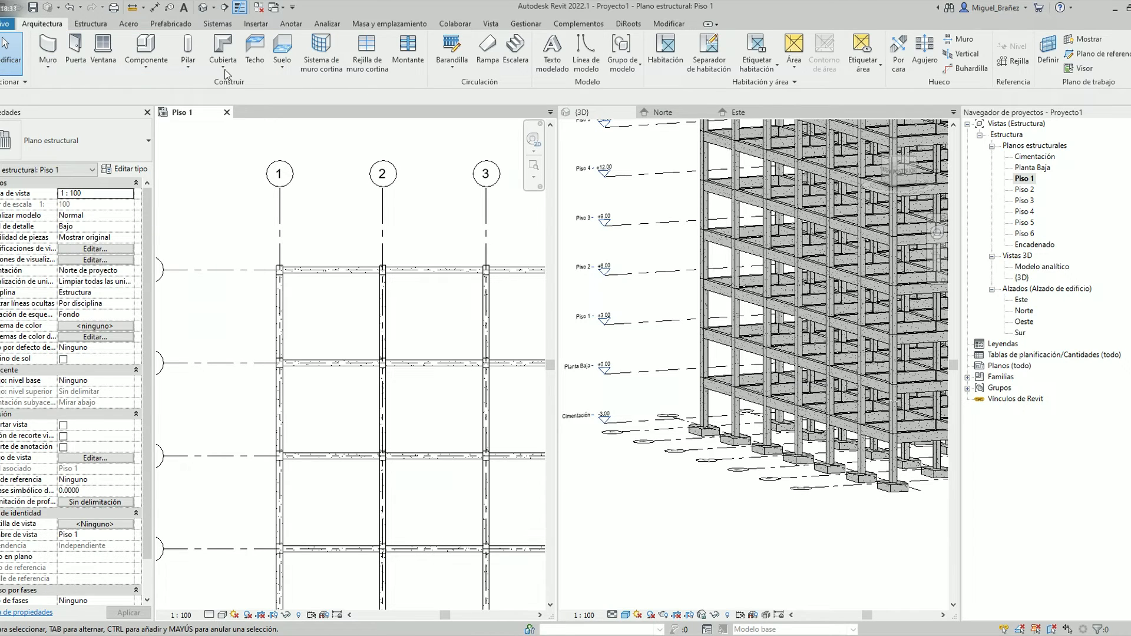
click(287, 71)
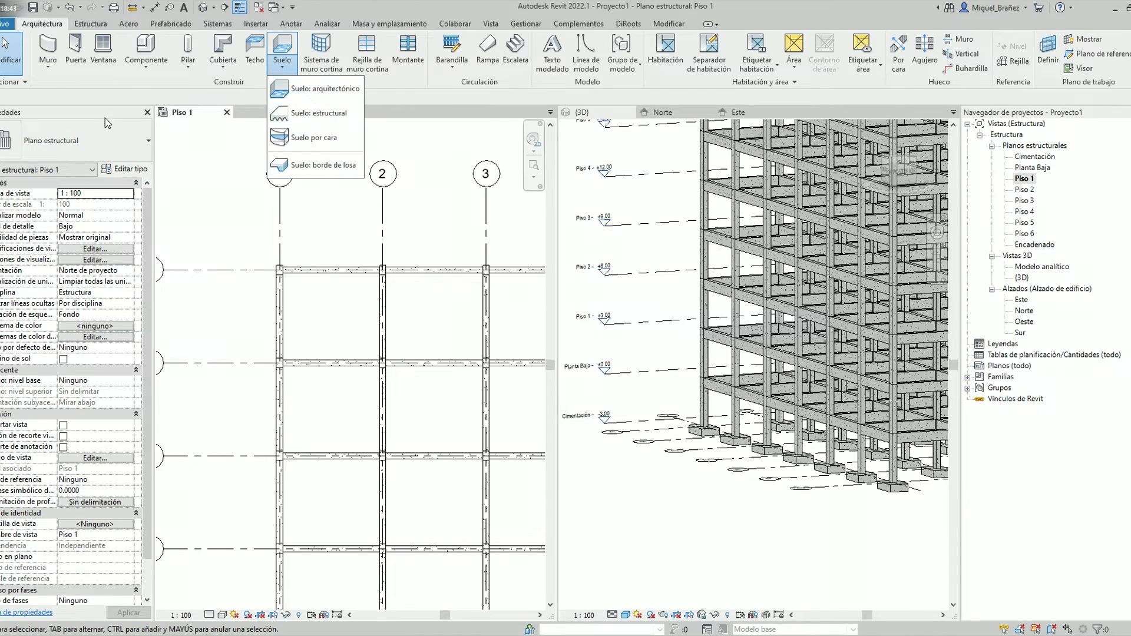
click(90, 24)
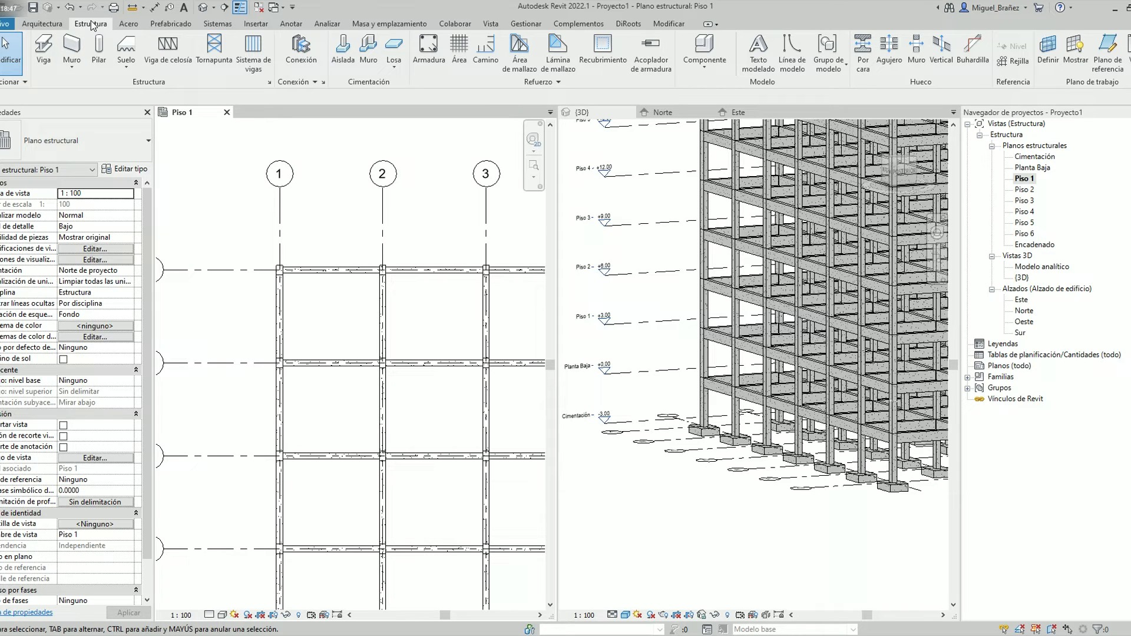
click(42, 24)
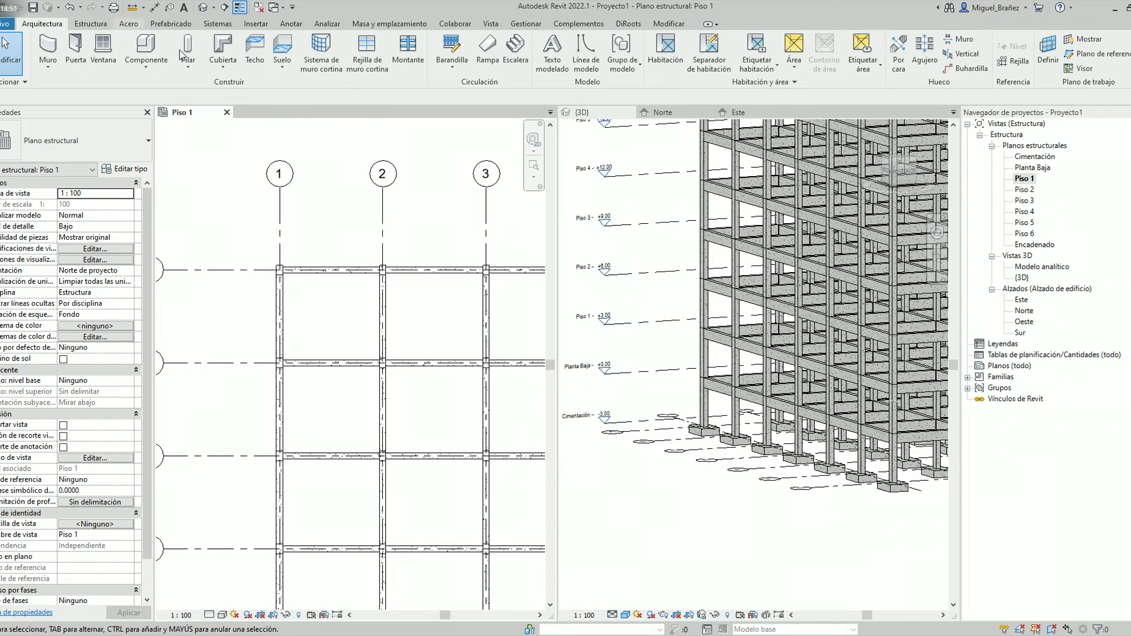
click(282, 64)
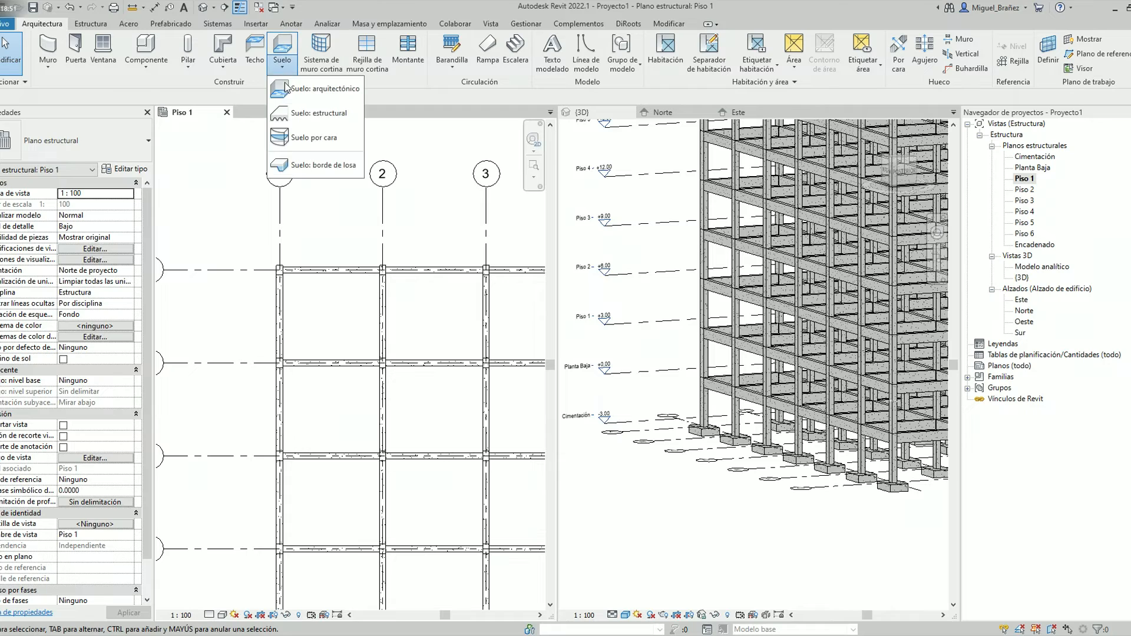
click(307, 114)
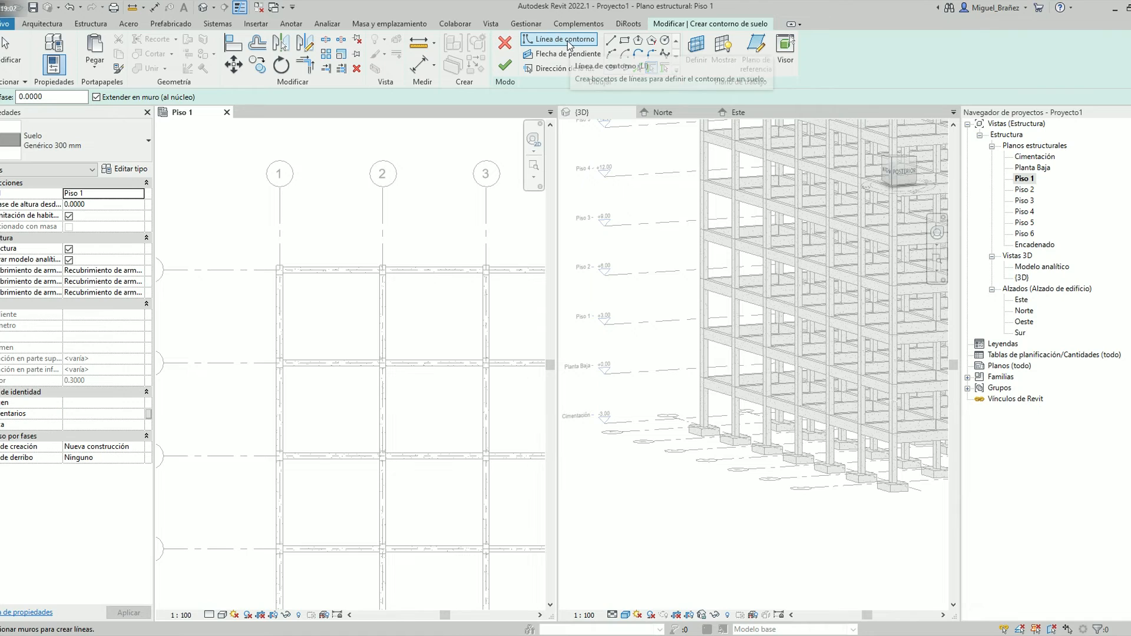
click(625, 41)
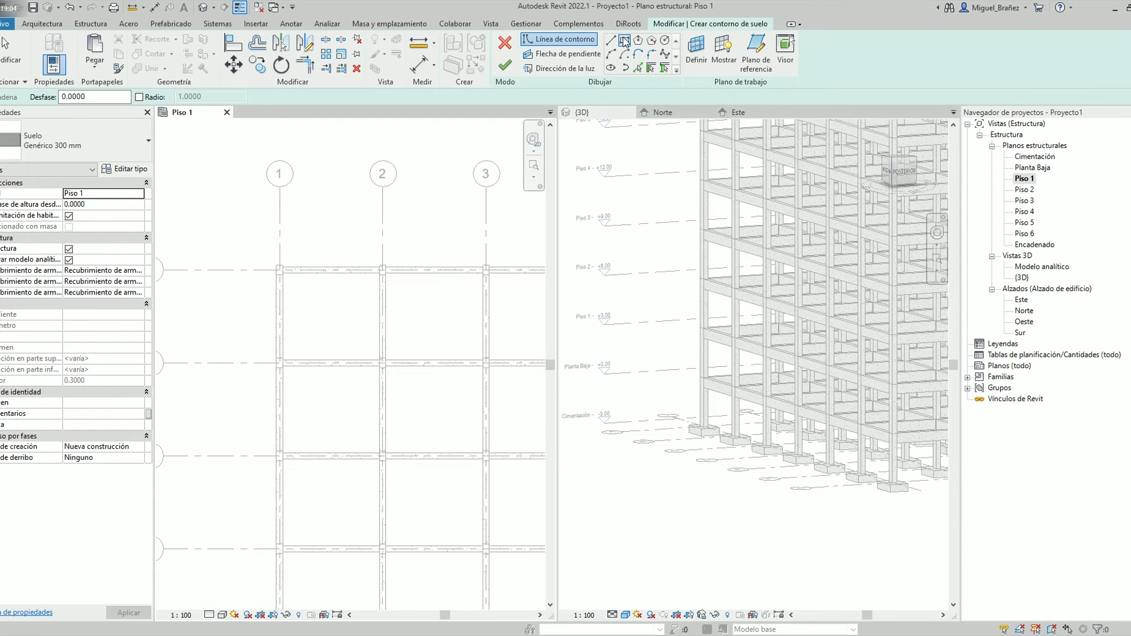
scroll(285, 362, up, 3)
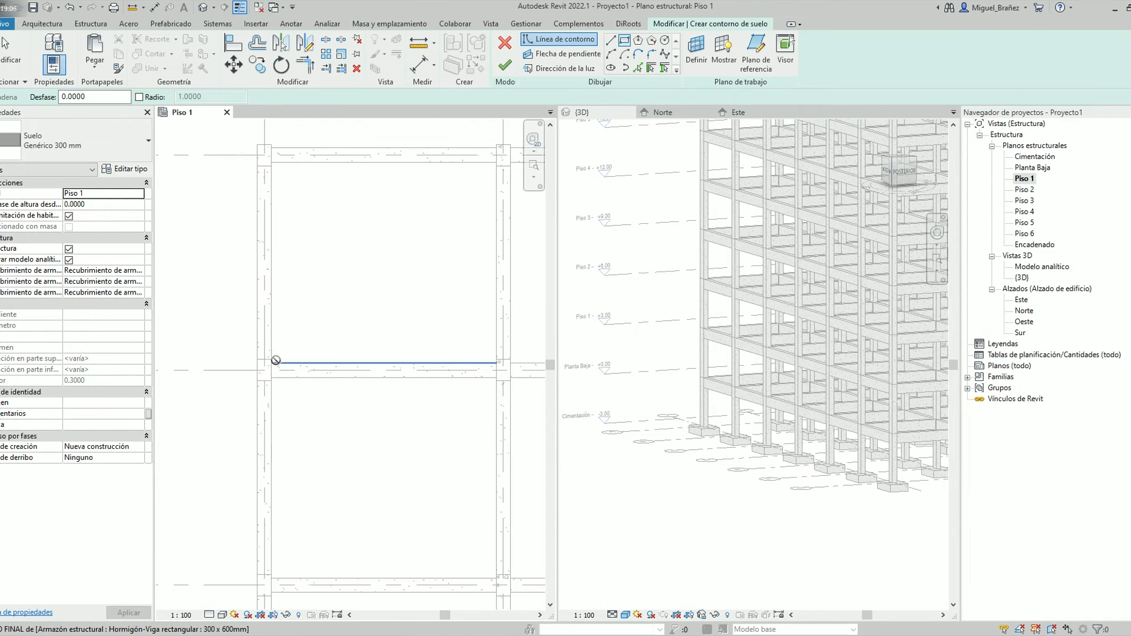
click(272, 363)
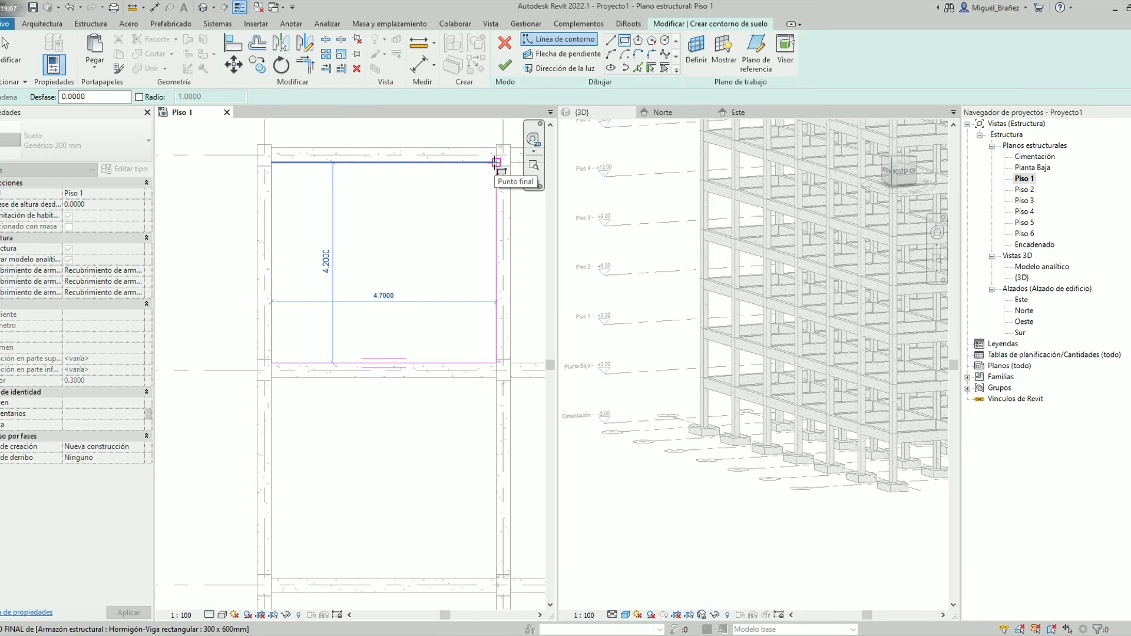
click(496, 161)
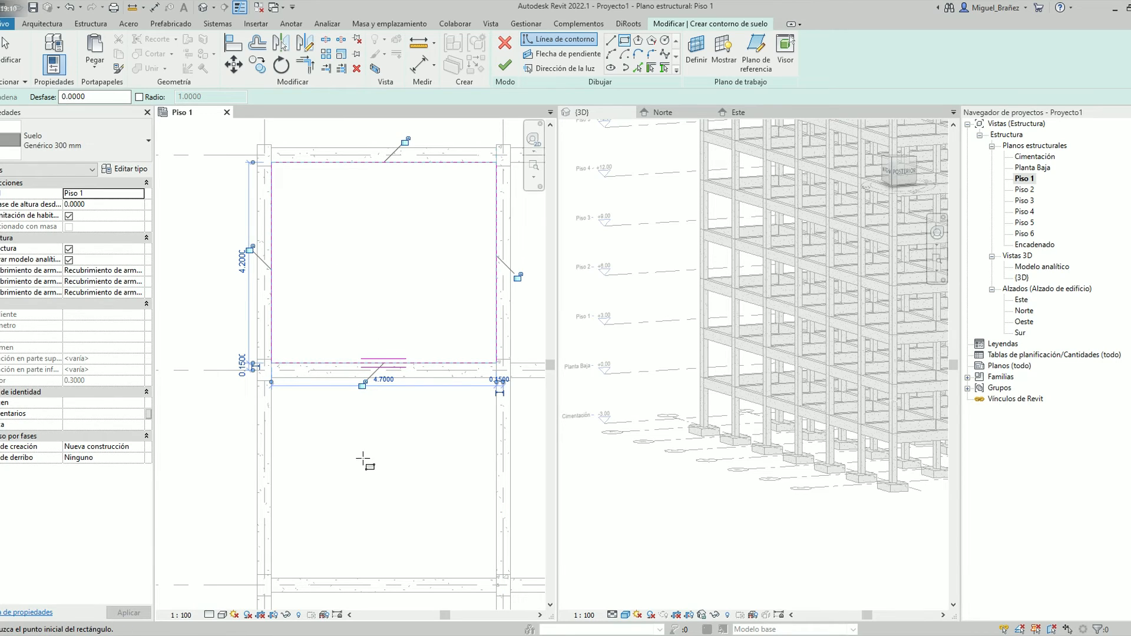
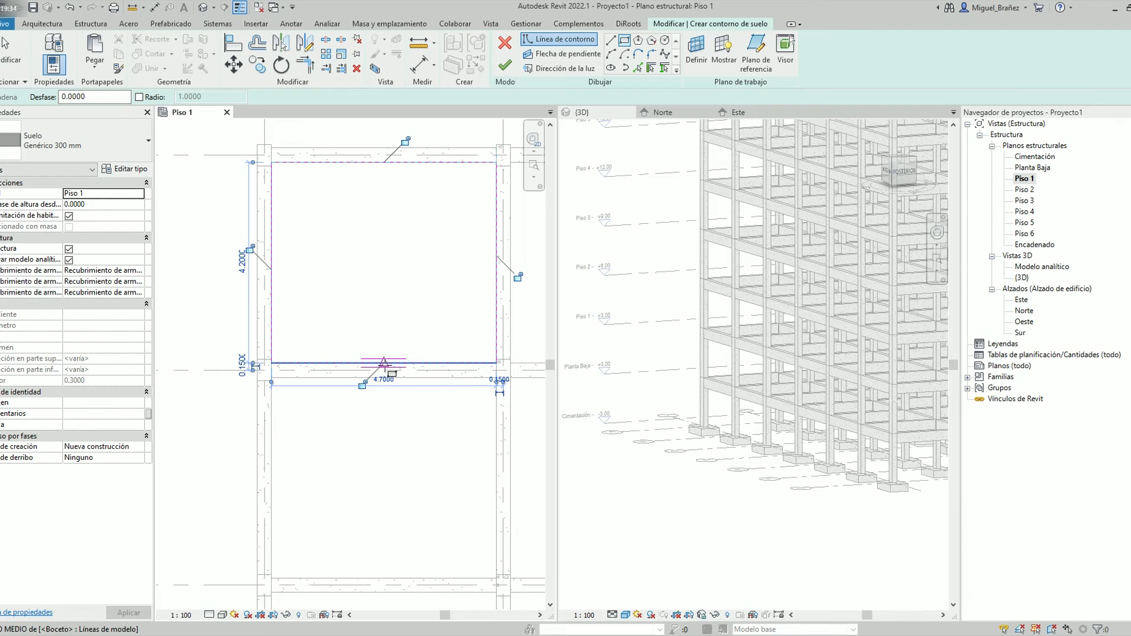
Sketch a second 4.7 by 4.2 m rectangle along the inner beam faces between grids 2 and 3, and finish the floor
scroll(389, 384, down, 1)
scroll(420, 386, up, 2)
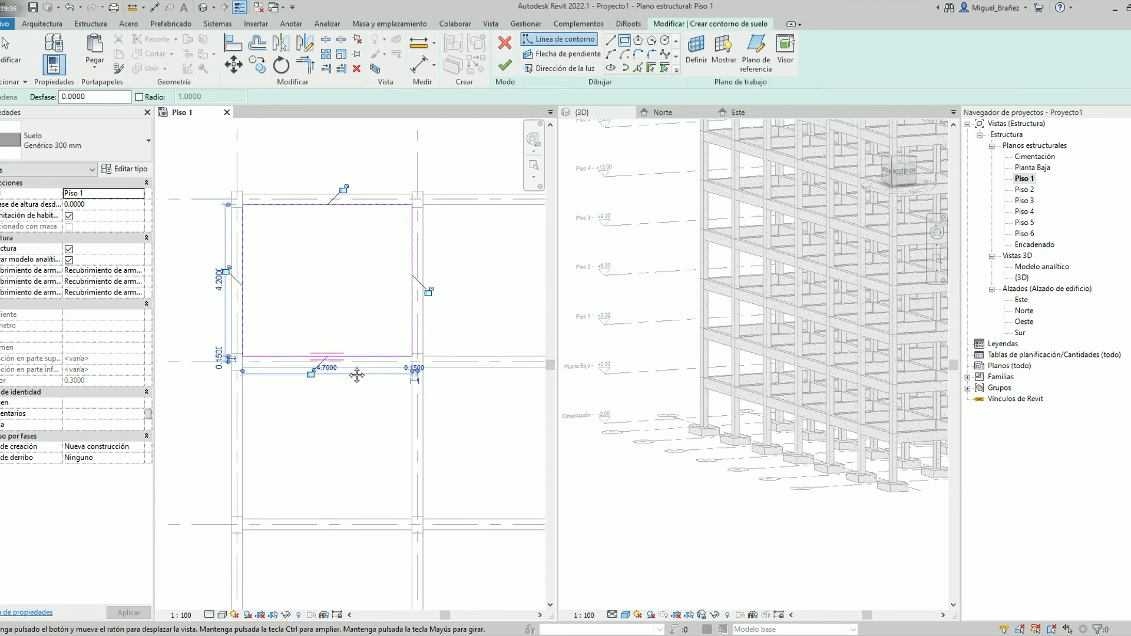
scroll(361, 374, down, 3)
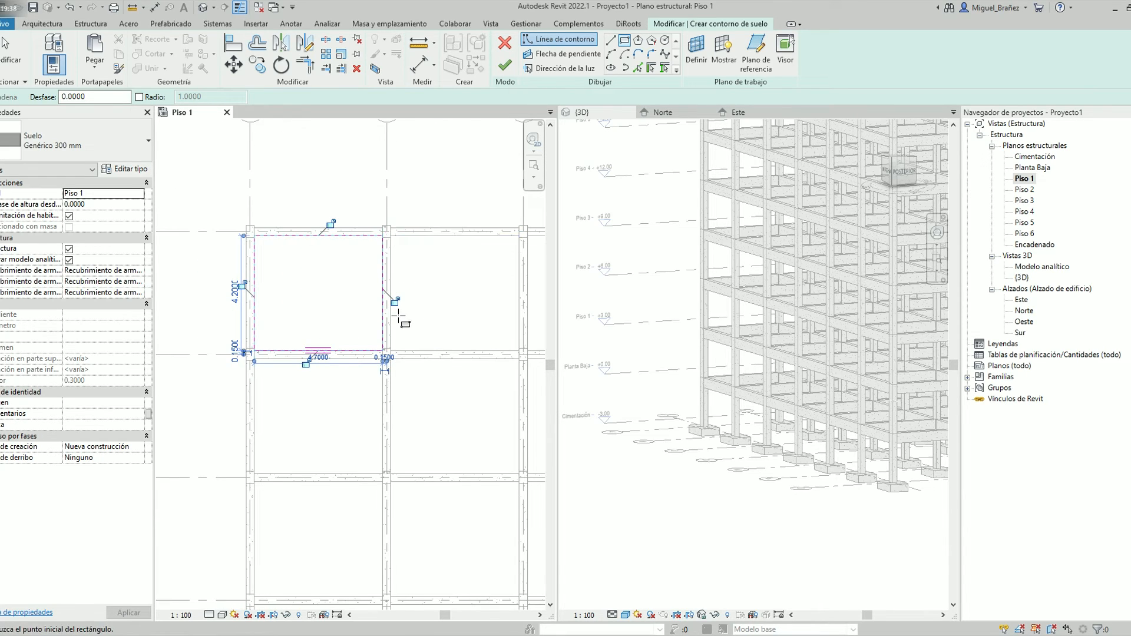
scroll(390, 237, down, 3)
scroll(333, 301, up, 5)
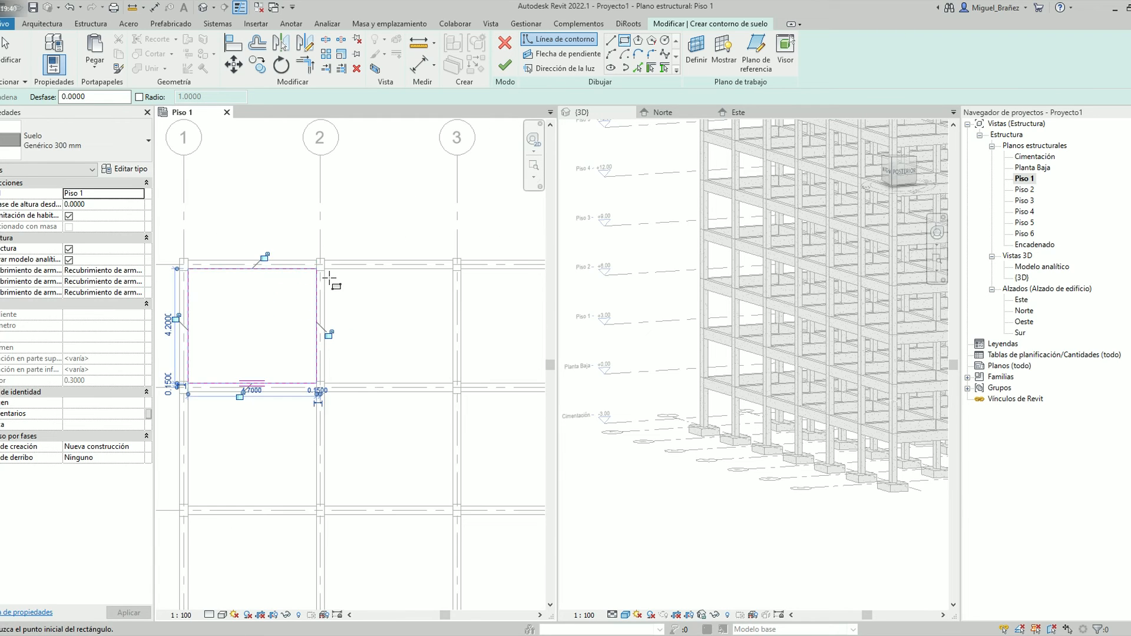
scroll(329, 266, up, 2)
click(329, 269)
scroll(325, 266, down, 3)
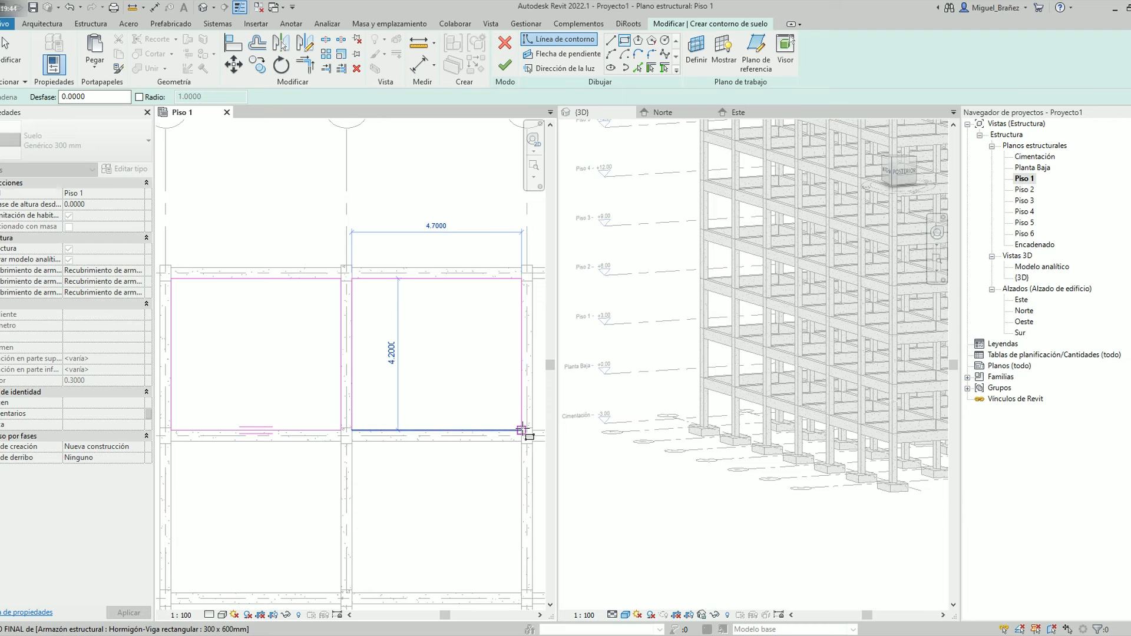
click(522, 436)
scroll(341, 335, down, 2)
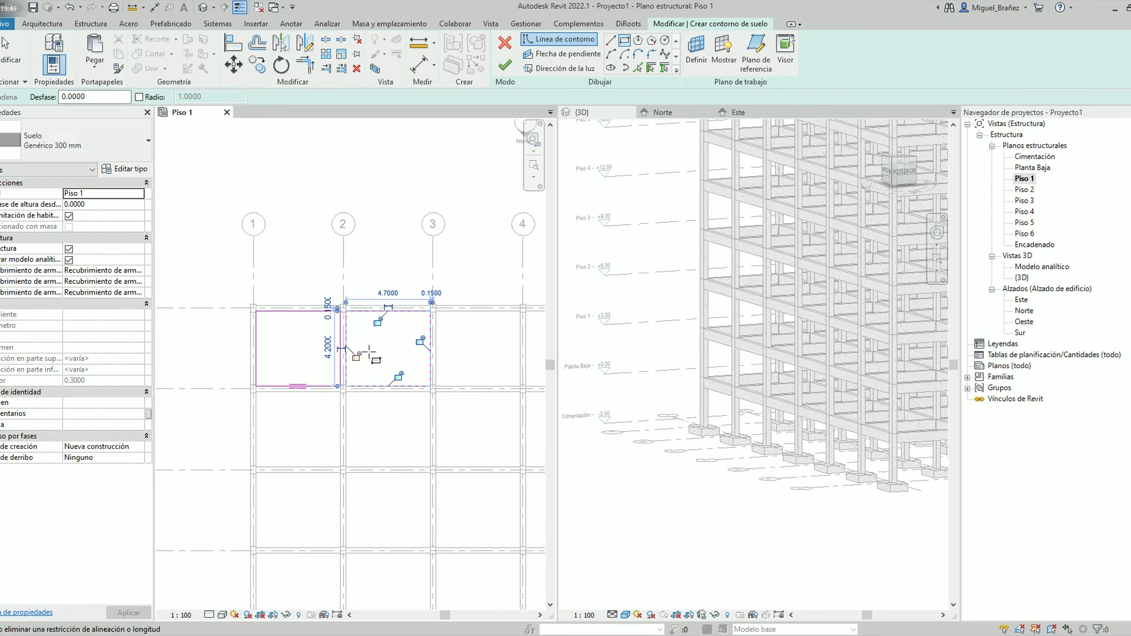
click(505, 64)
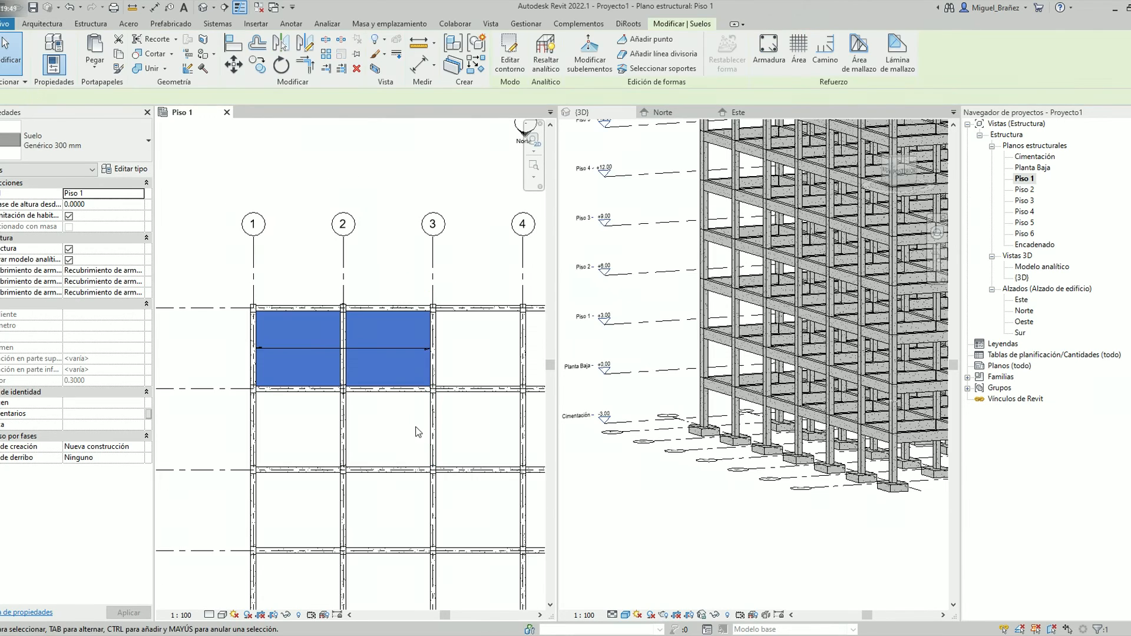
click(394, 415)
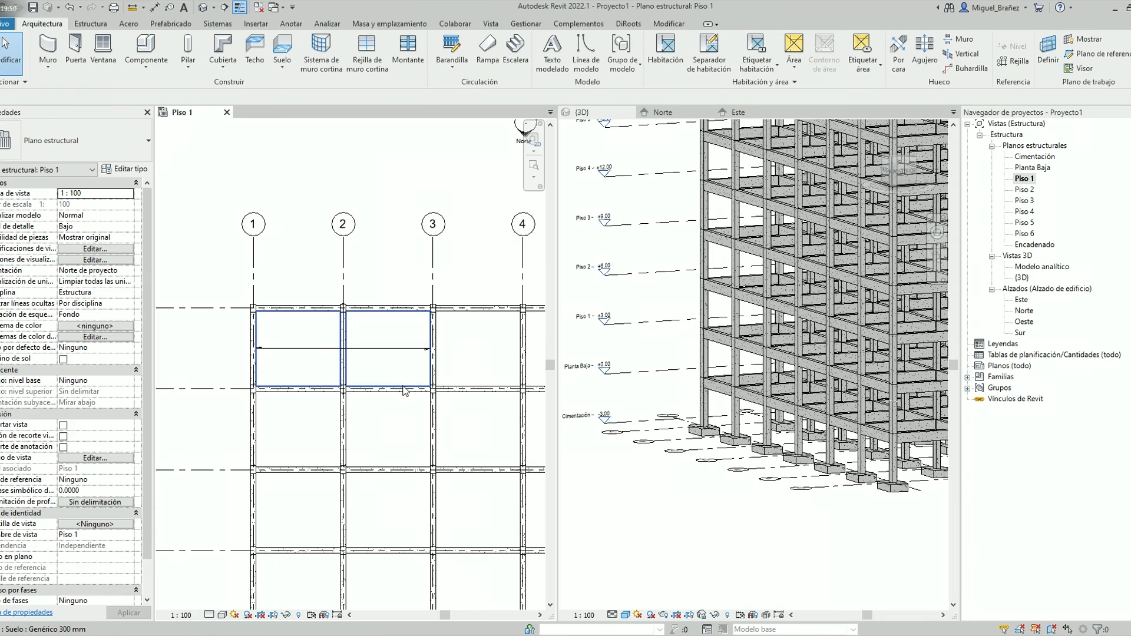
Remove the rectangle between grids 2 and 3 from the floor's boundary, and delete the remaining floor
click(396, 387)
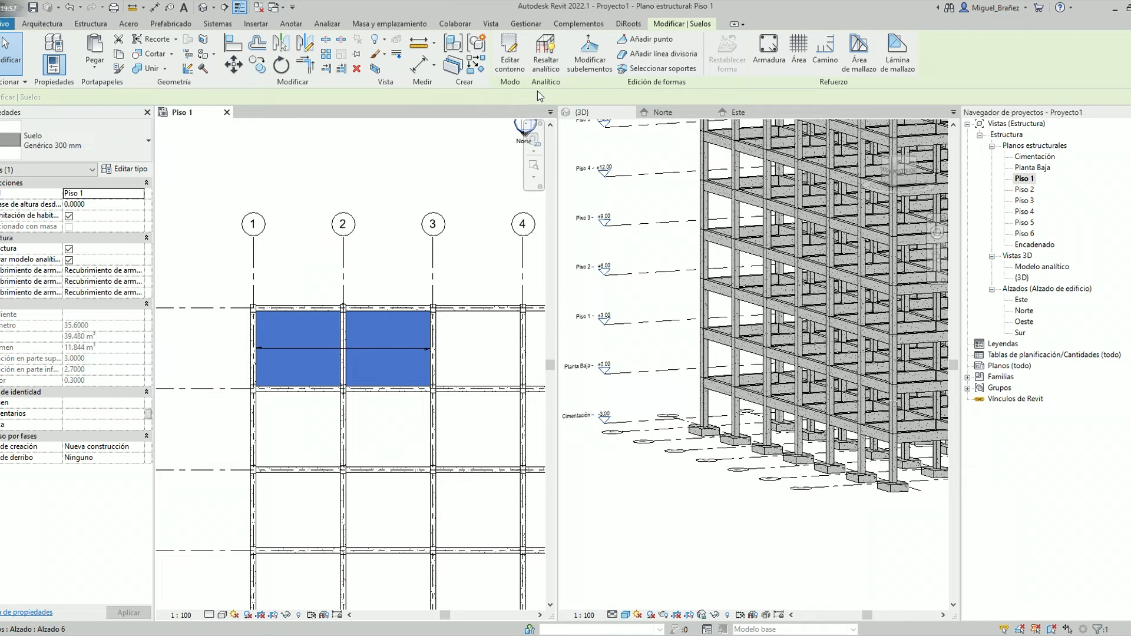
click(510, 52)
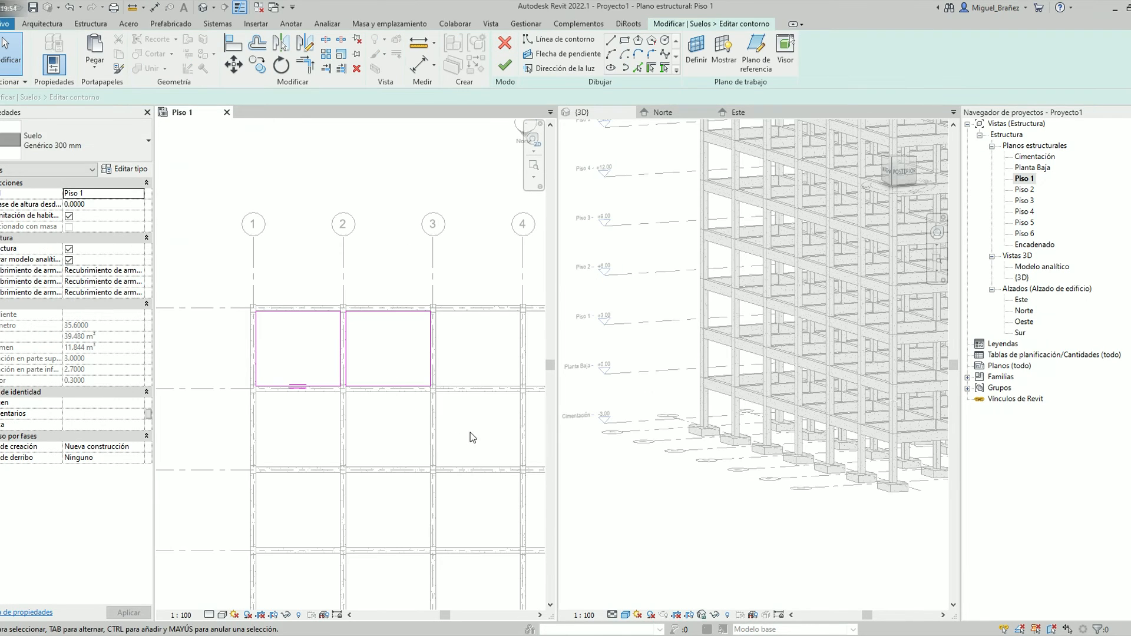
mouse_move(471, 432)
mouse_down()
mouse_move(327, 300)
mouse_move(344, 275)
mouse_up()
key(Delete)
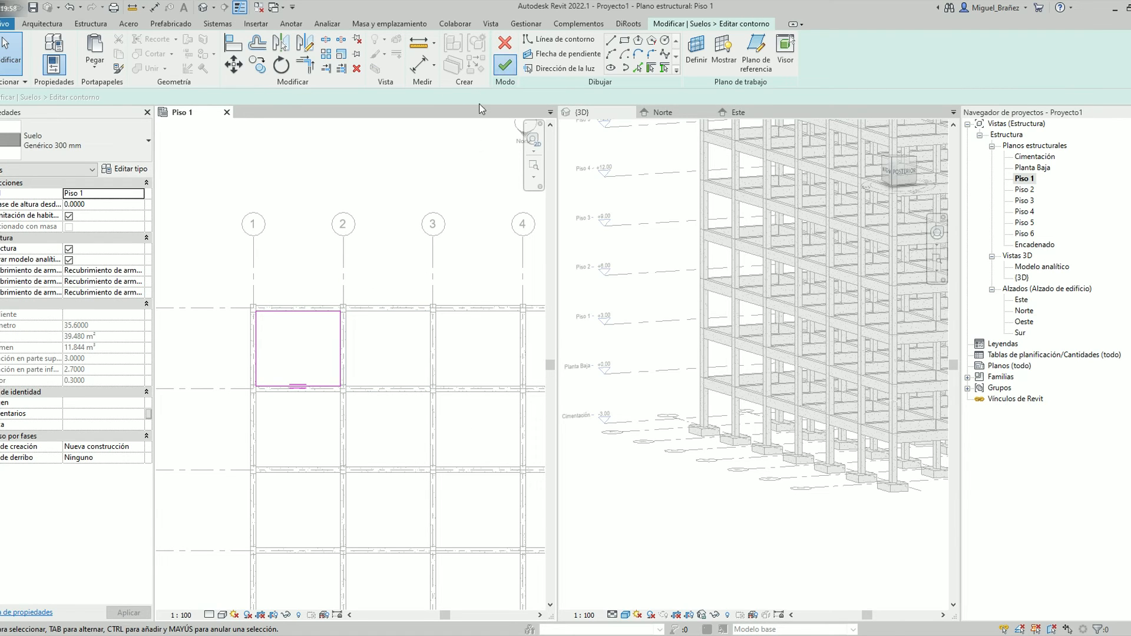
click(505, 65)
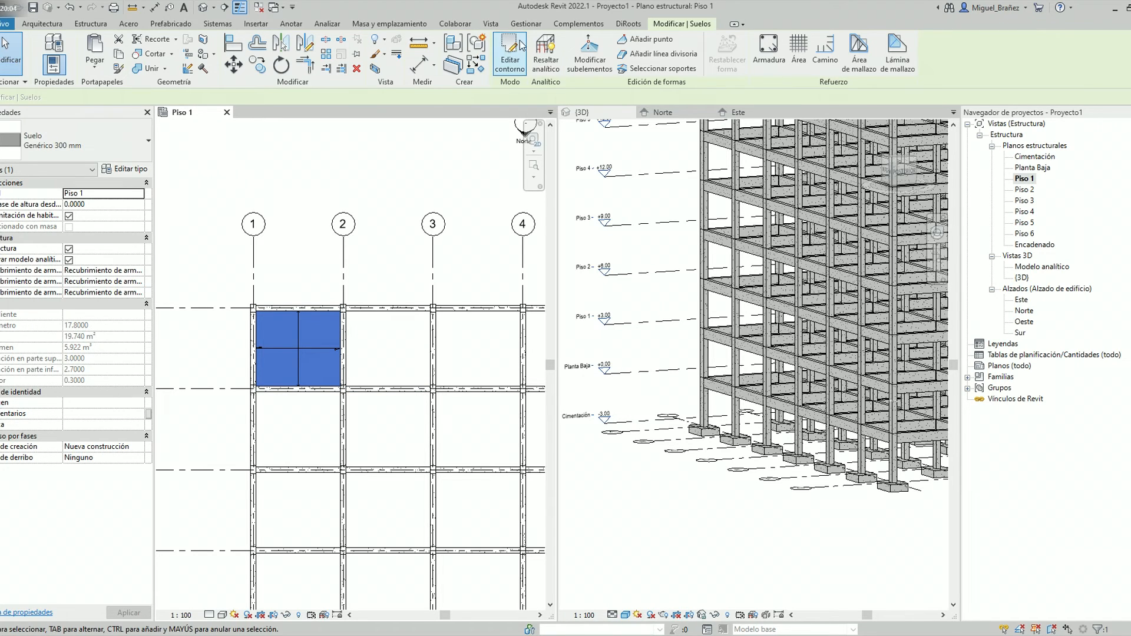
key(Escape)
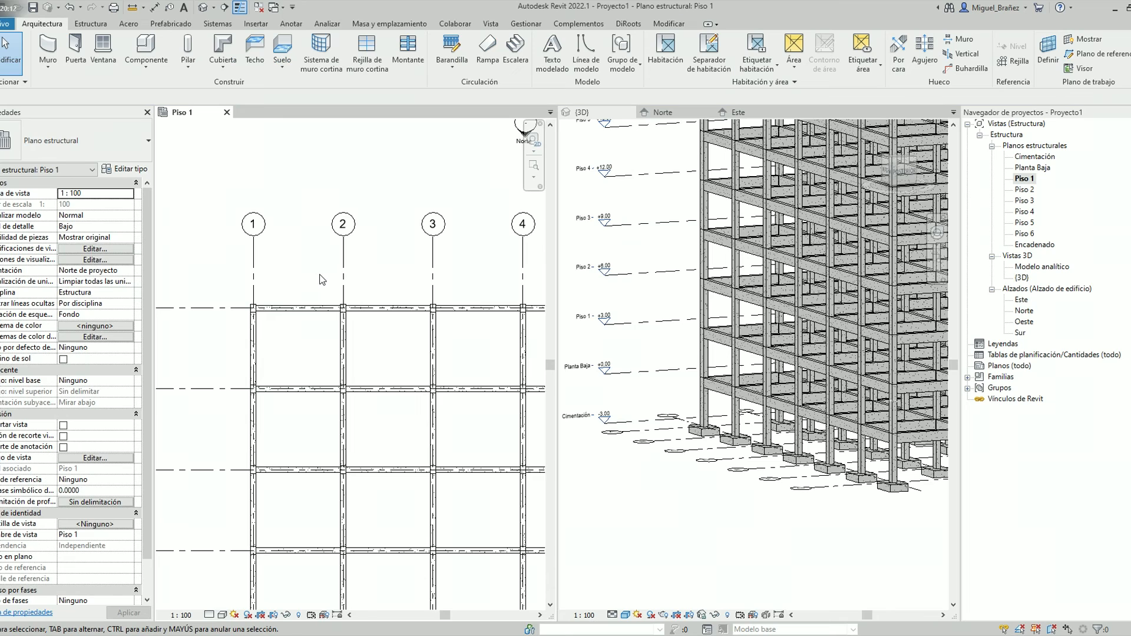
Create a structural floor on Piso 1 by picking the four beams around the uppermost bay between grids 1 and 2 as supports
click(281, 67)
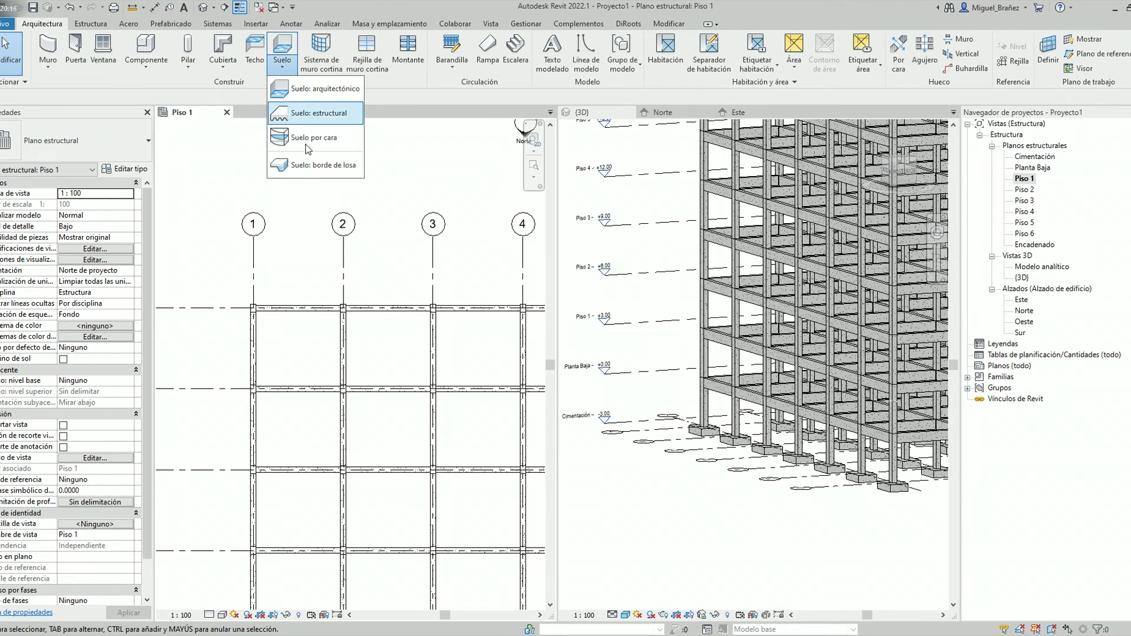
click(312, 113)
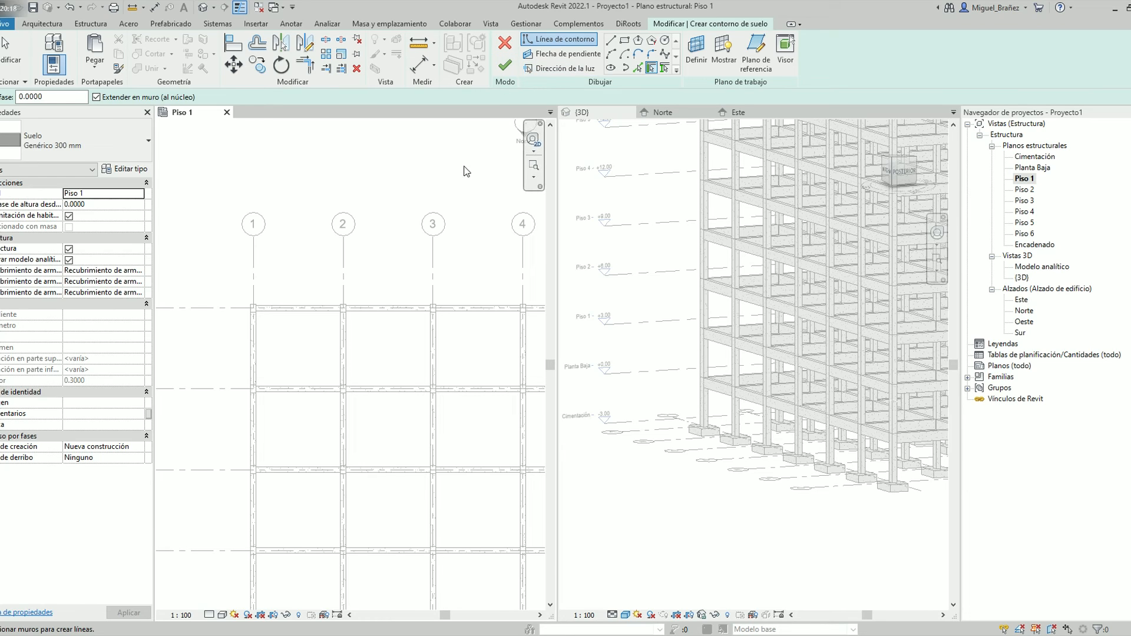
scroll(260, 323, up, 4)
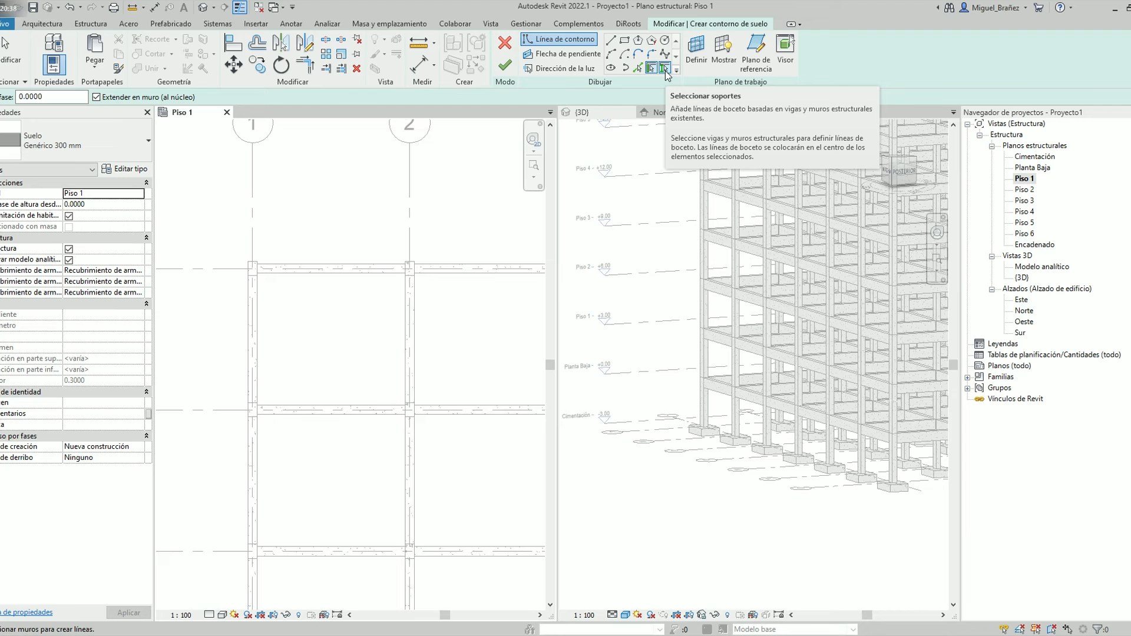
click(665, 68)
scroll(211, 413, down, 2)
click(289, 325)
click(239, 353)
click(277, 411)
click(341, 385)
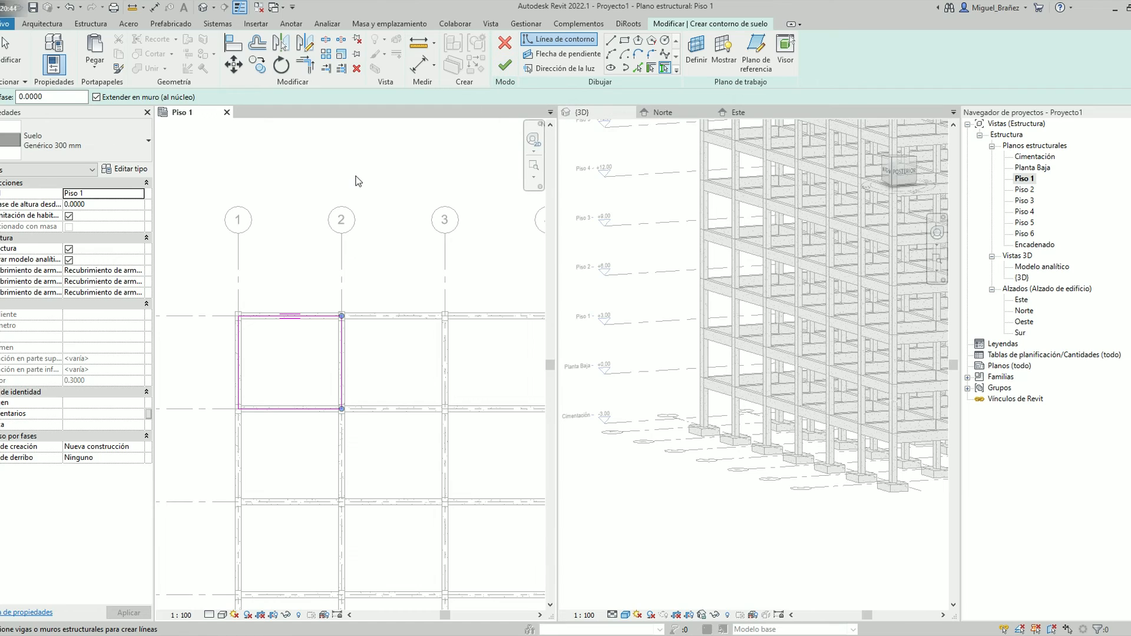
scroll(308, 372, up, 1)
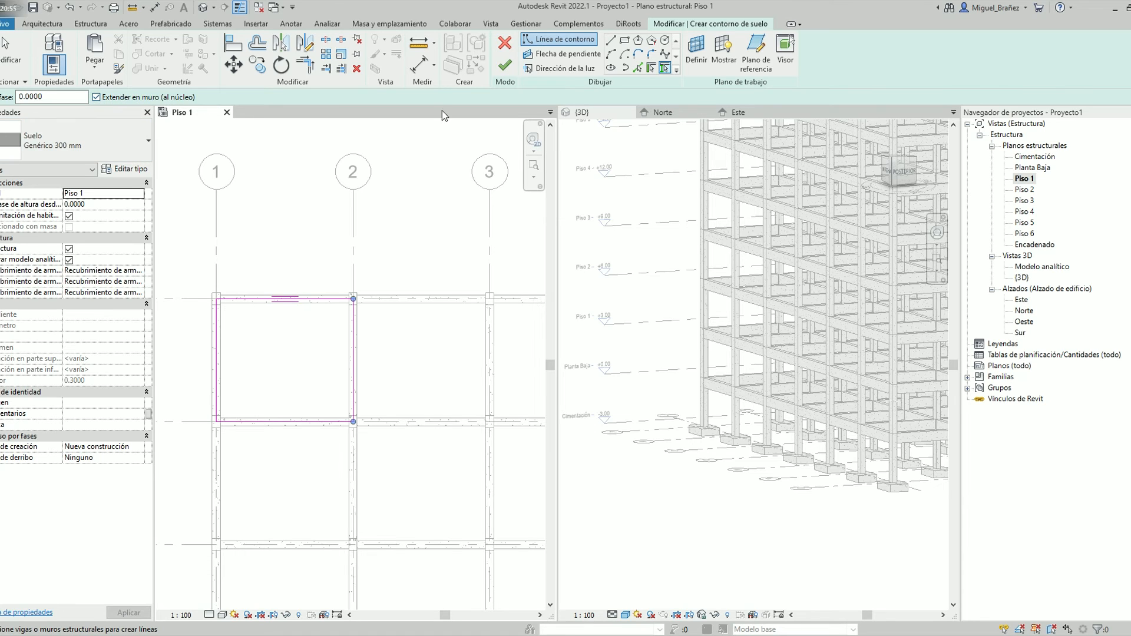
click(504, 65)
click(416, 359)
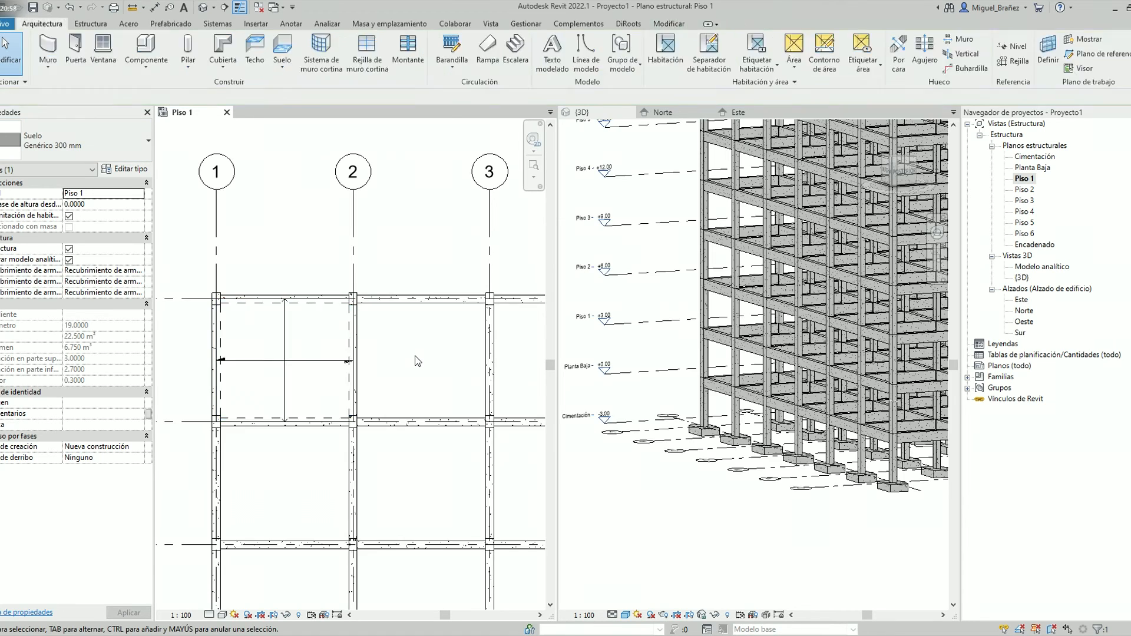
Examine the boundary sketch of the floor between grids 2 and 3 and close it without edits
scroll(341, 360, up, 3)
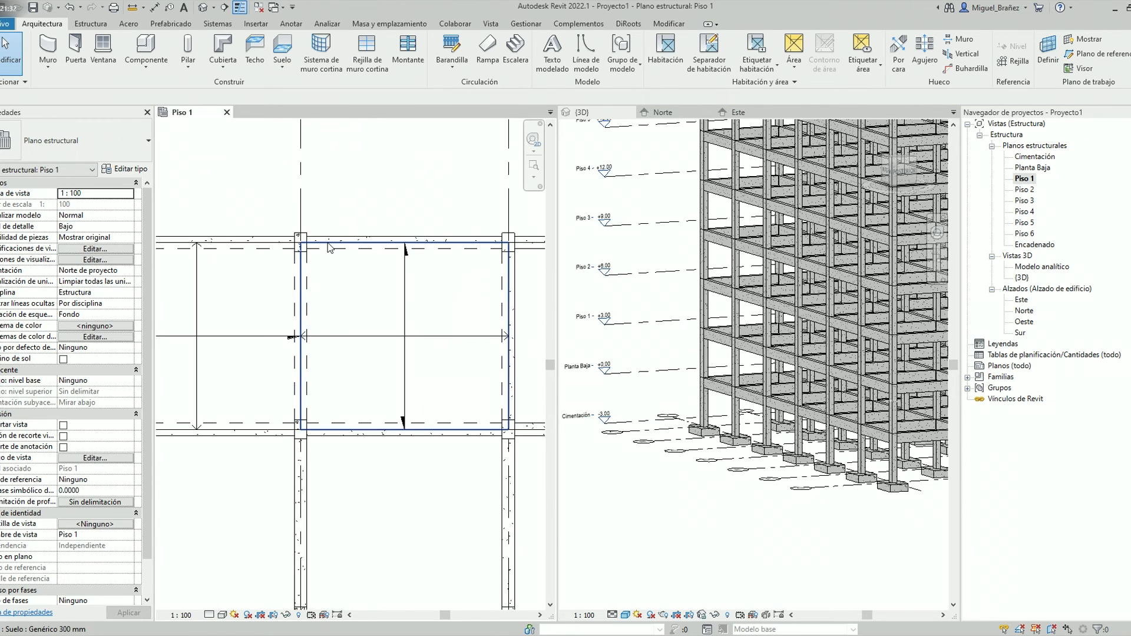
click(328, 243)
click(510, 54)
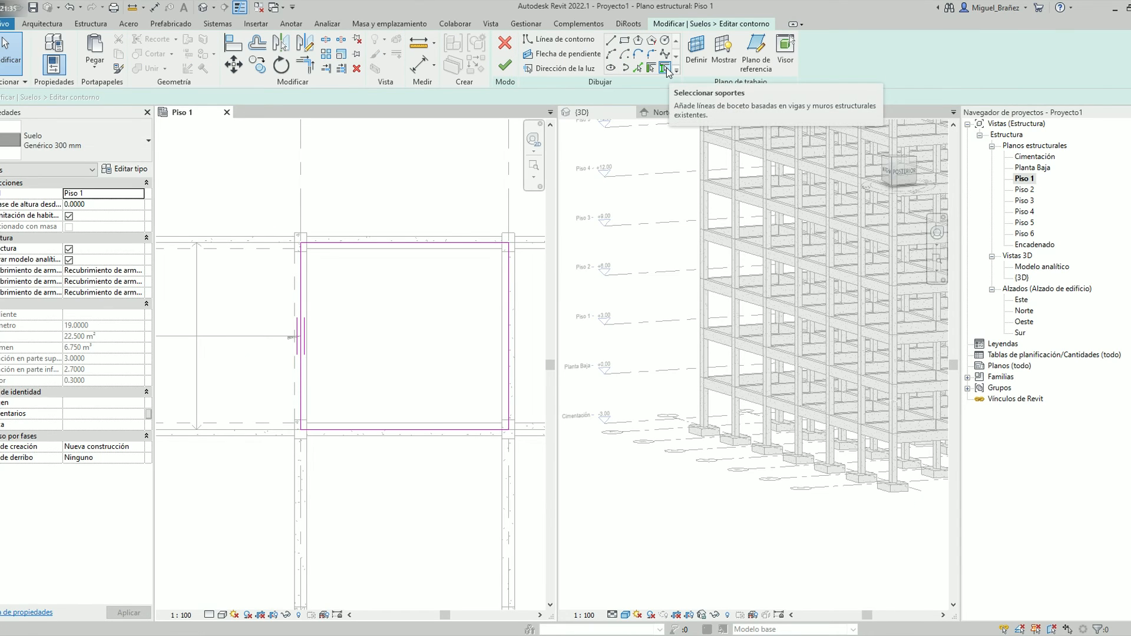
click(301, 304)
click(345, 336)
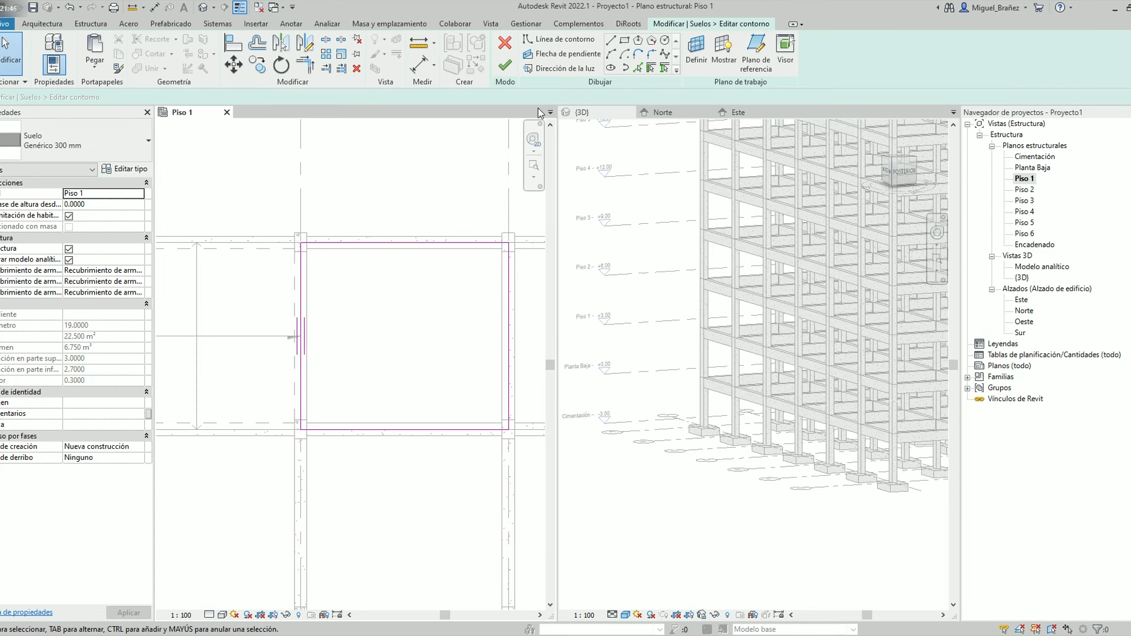
click(505, 65)
Copy the floor between grids 2 and 3 repeatedly at 5 m spacing to fill the uppermost row up to grid 7
scroll(386, 280, down, 5)
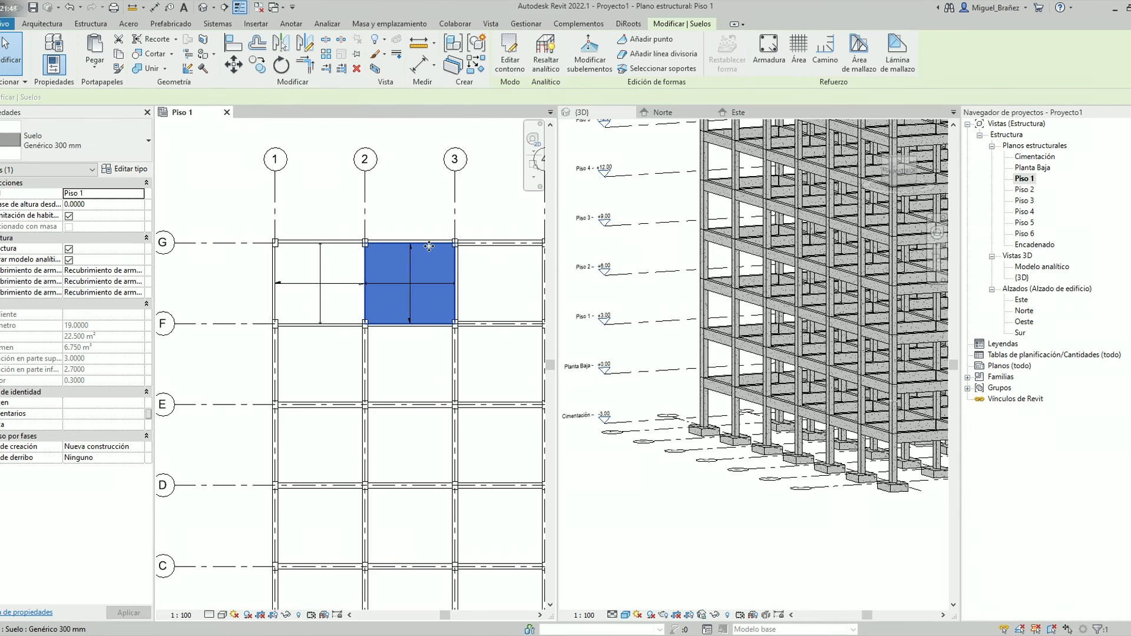
scroll(386, 281, up, 5)
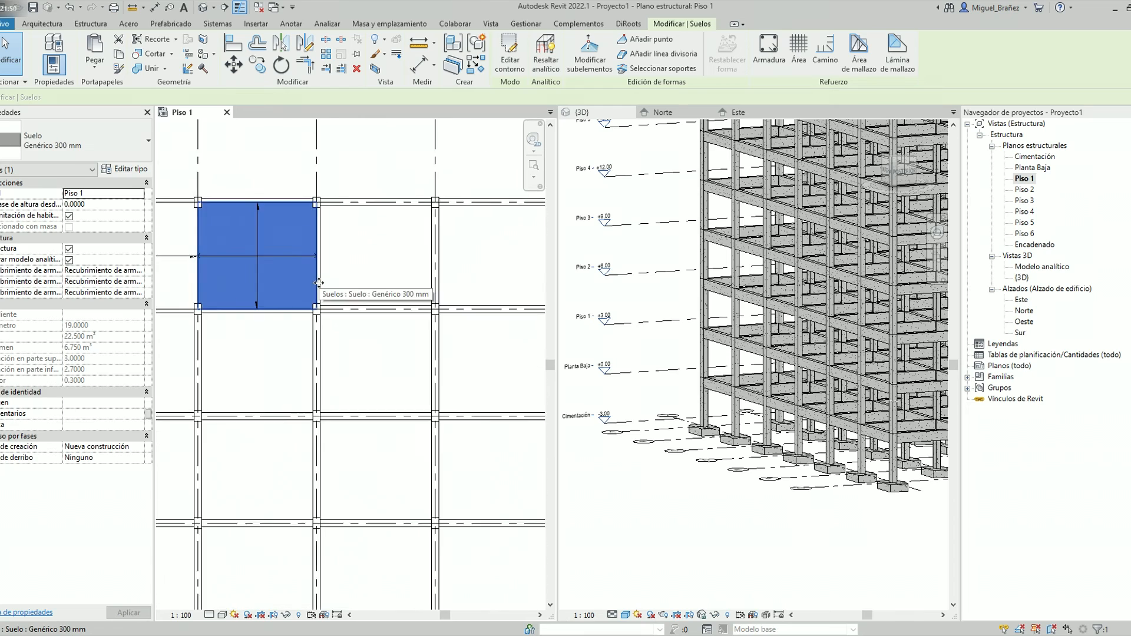
scroll(351, 248, down, 4)
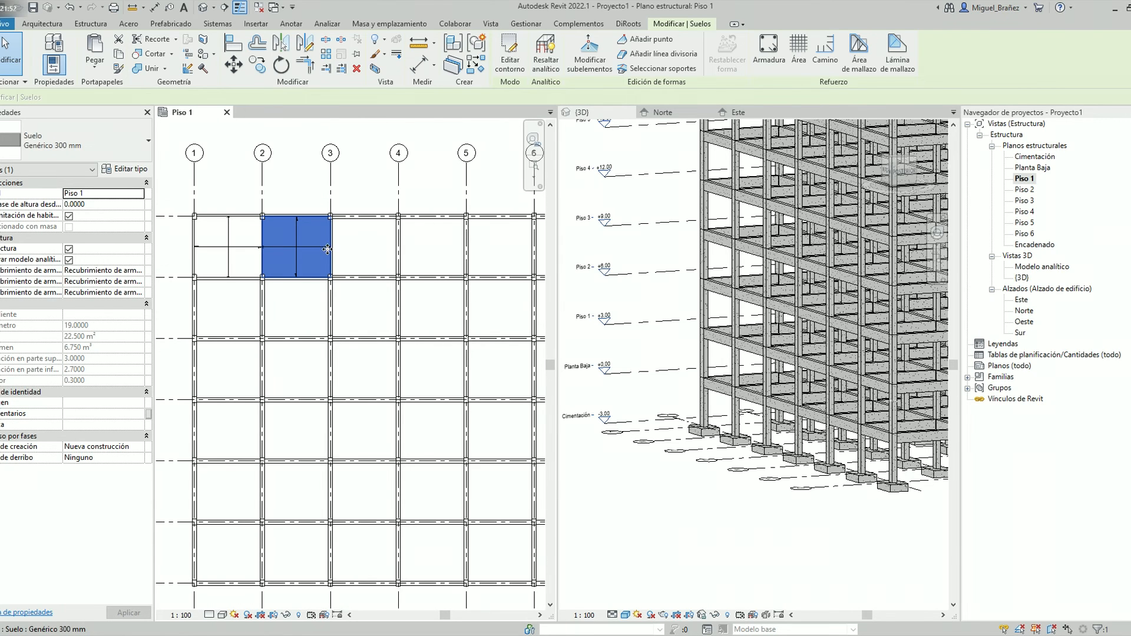
click(257, 64)
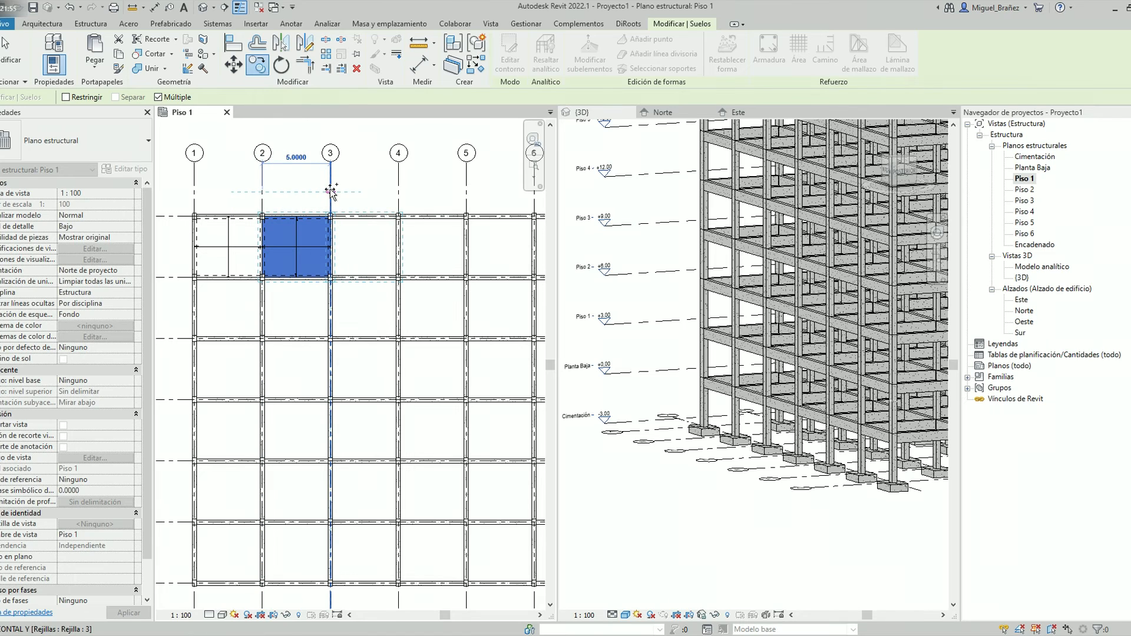
click(330, 191)
click(398, 192)
middle_drag(468, 192, 380, 196)
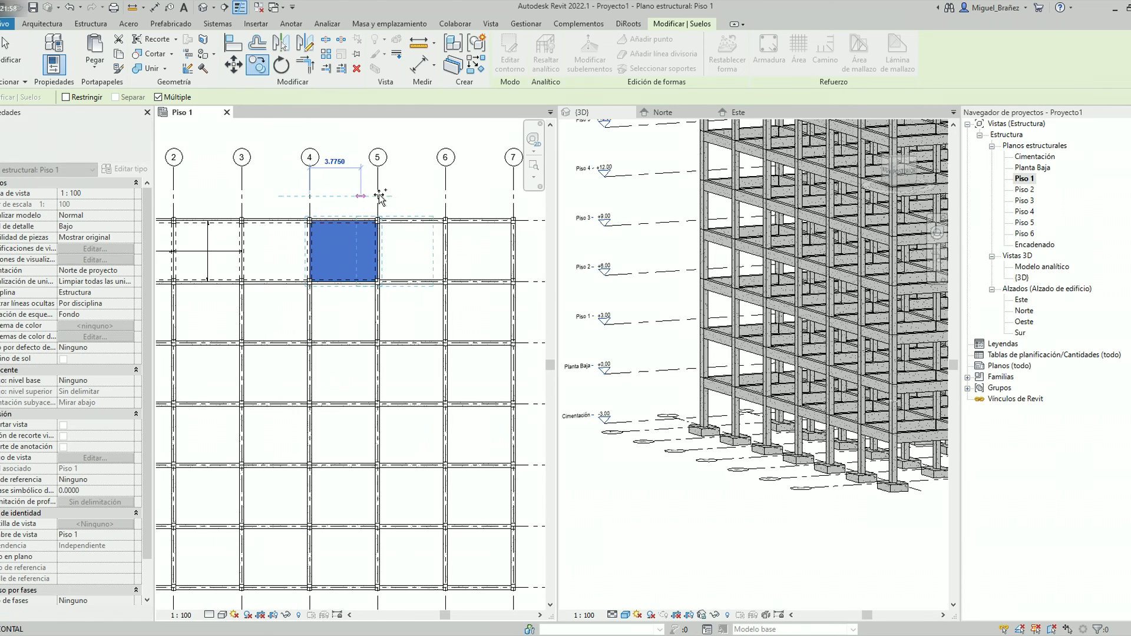
click(377, 194)
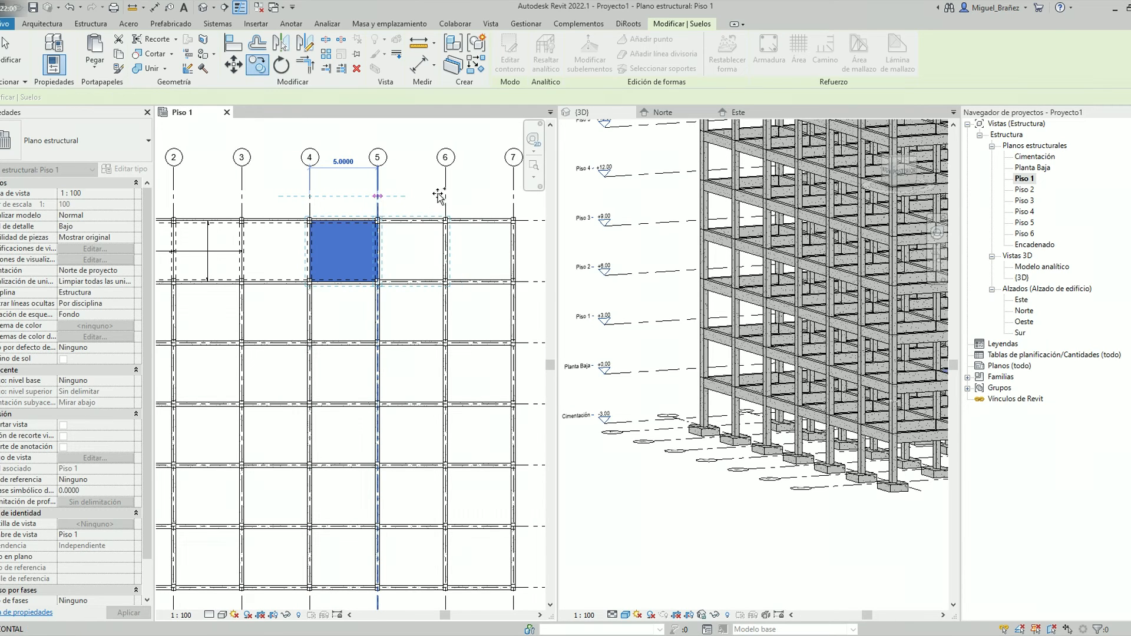
click(446, 195)
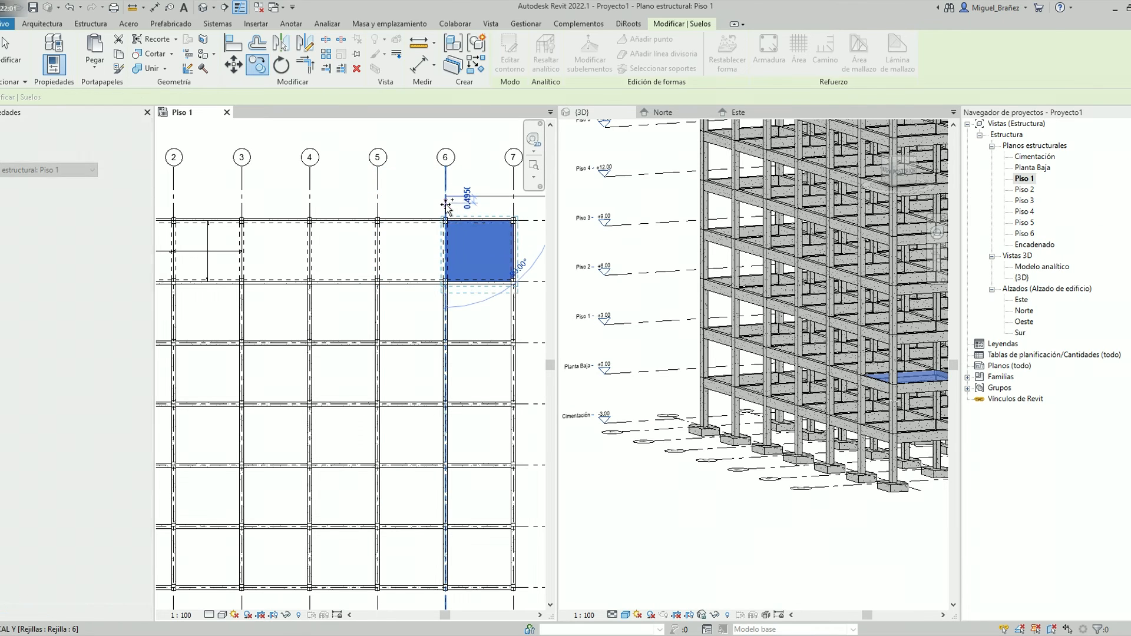
key(Escape)
key(Escape)
Delete the span direction symbols from the two floors between grids 1 and 3
scroll(360, 295, down, 1)
middle_drag(359, 294, 462, 307)
scroll(307, 272, up, 1)
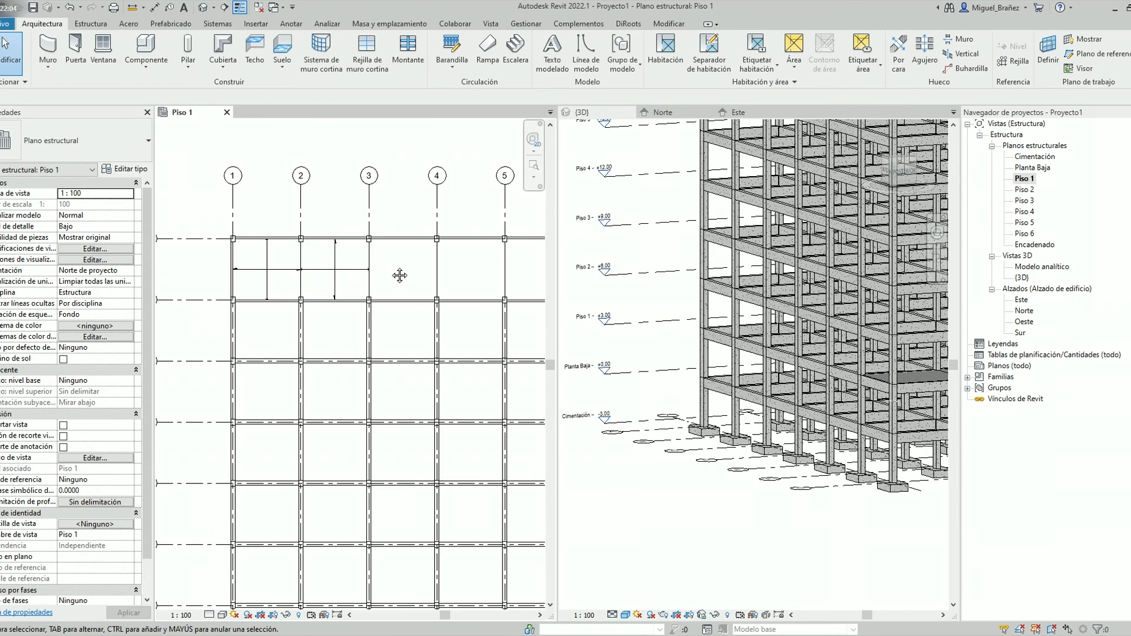
middle_drag(399, 275, 301, 266)
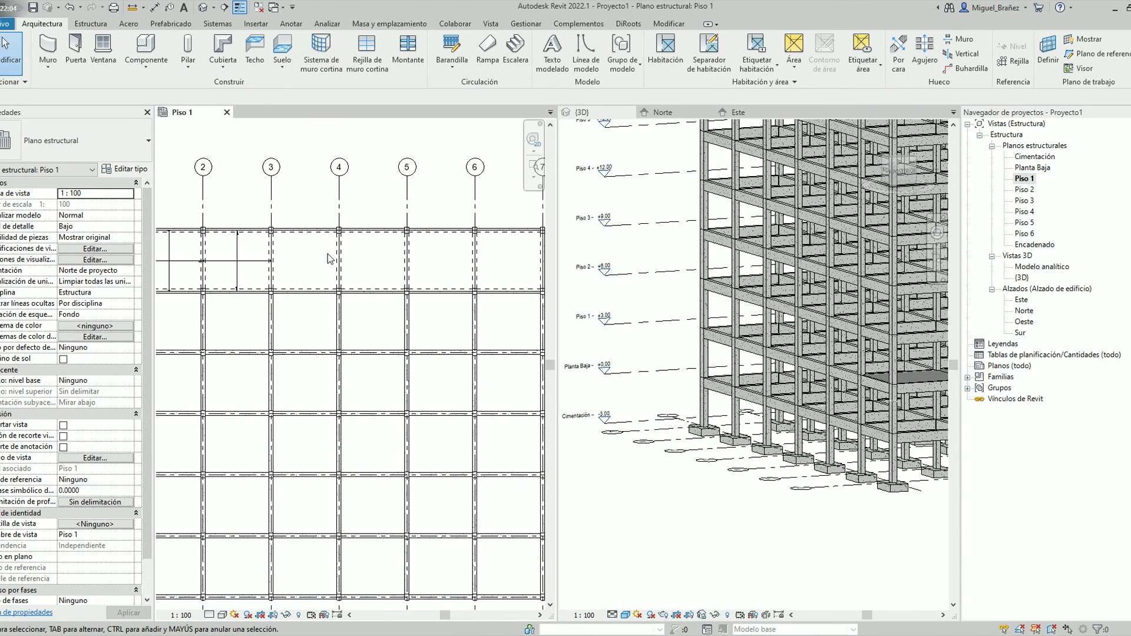
click(262, 266)
middle_drag(295, 281, 418, 305)
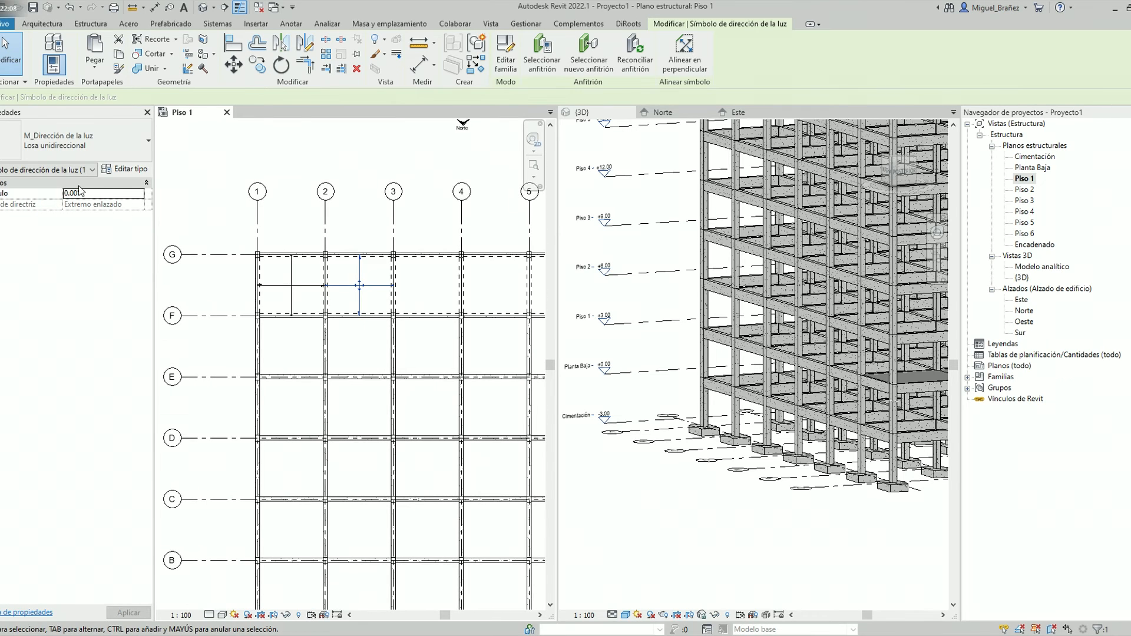
scroll(324, 286, up, 1)
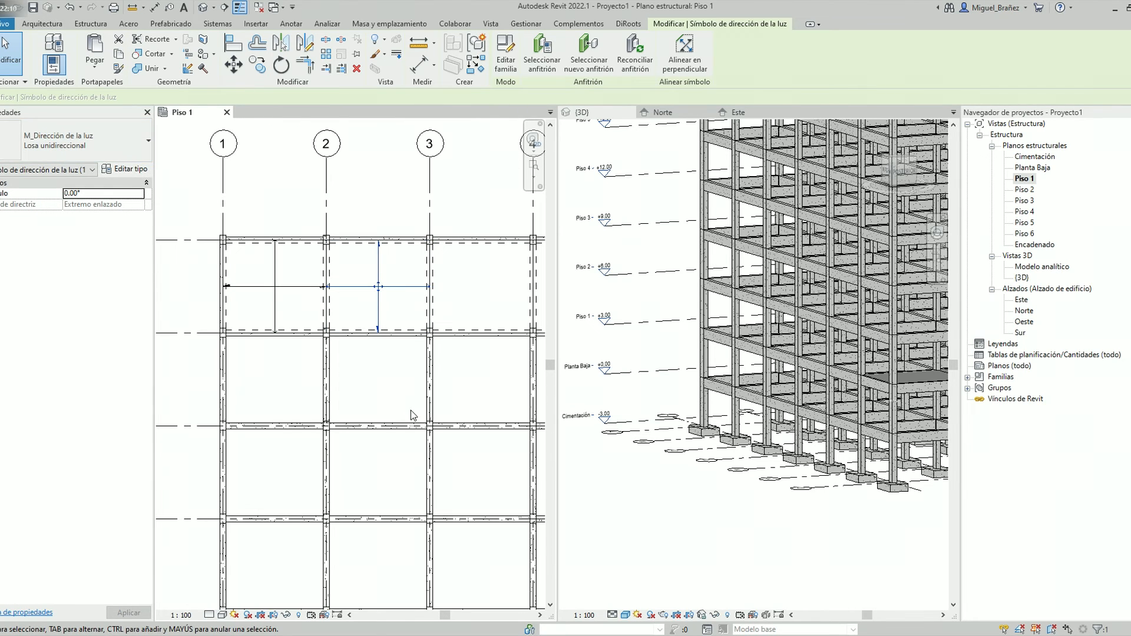
key(Delete)
click(284, 286)
key(Delete)
scroll(291, 281, down, 2)
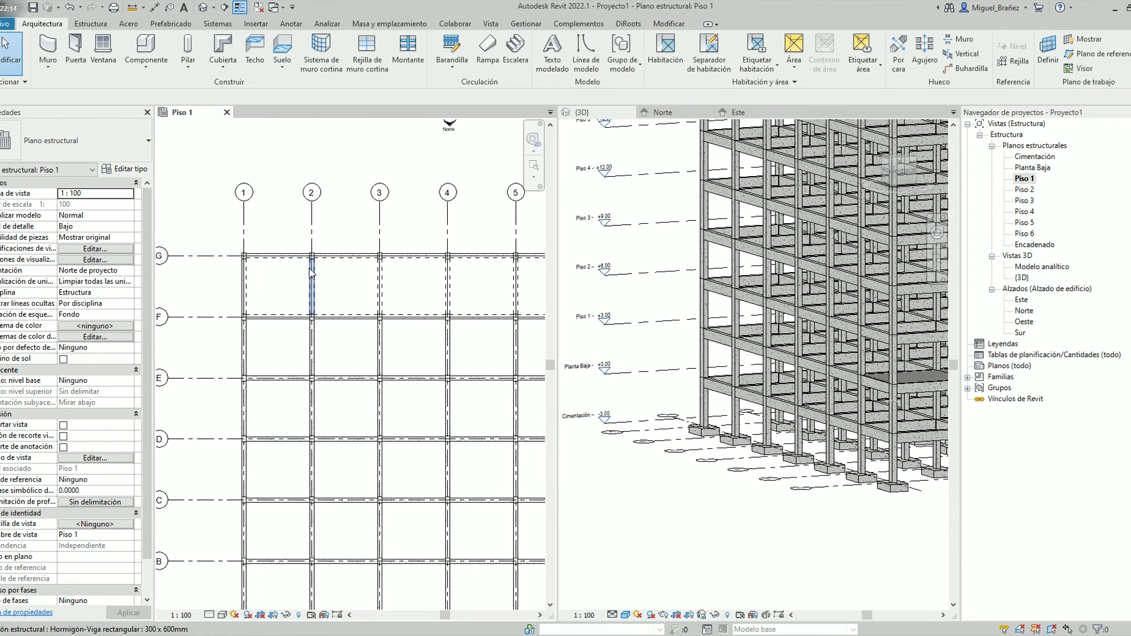
Copy all six floors of the uppermost row downward repeatedly at 4.5 m spacing to fill every row down to grid A
click(315, 282)
right_click(363, 189)
mouse_move(511, 319)
click(598, 318)
scroll(353, 284, down, 3)
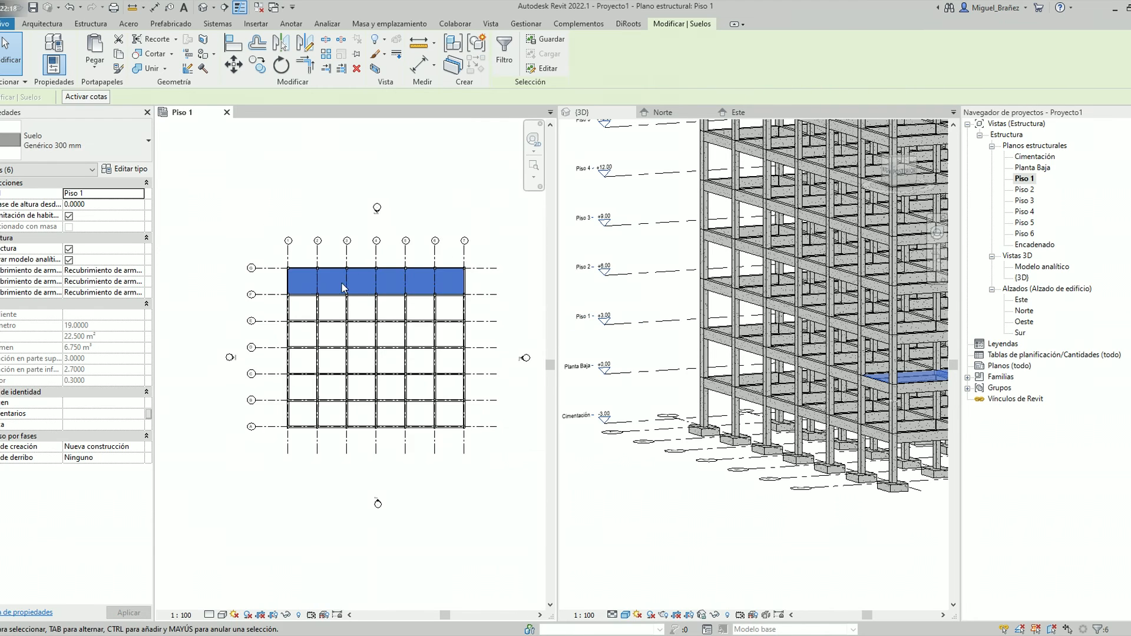
middle_drag(337, 283, 269, 259)
click(257, 65)
click(420, 270)
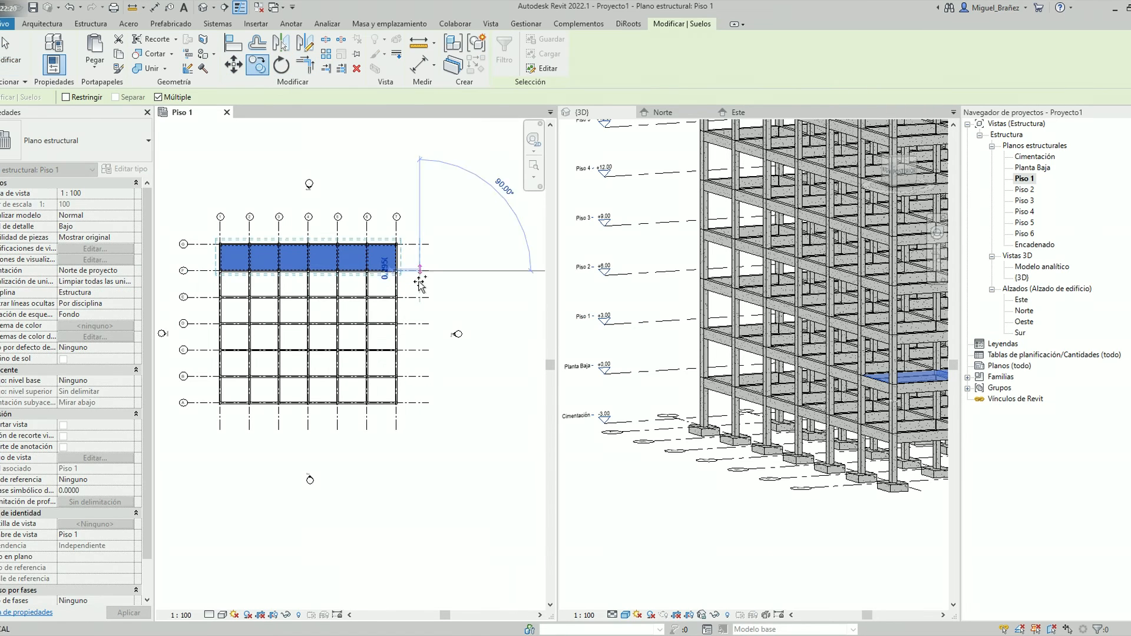
click(420, 326)
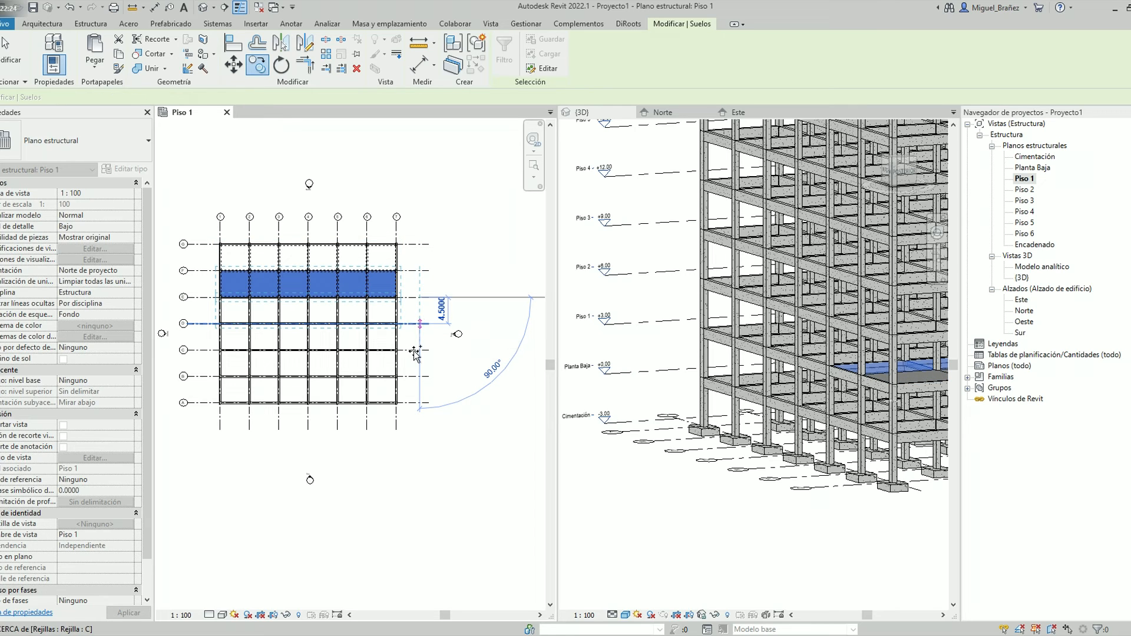
click(420, 323)
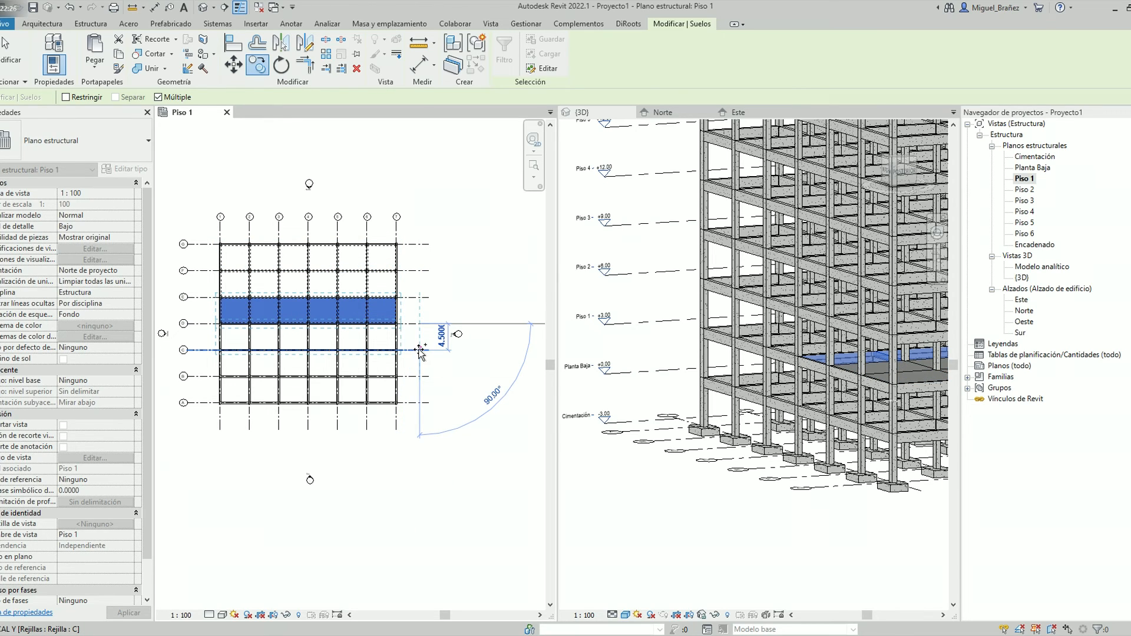
click(420, 350)
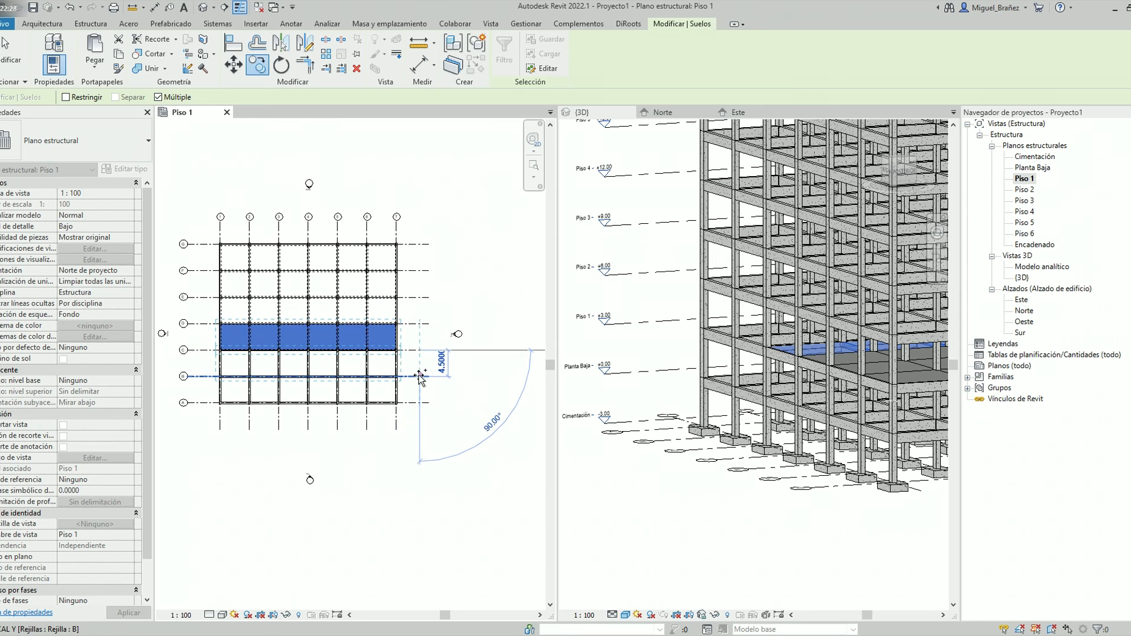
click(420, 376)
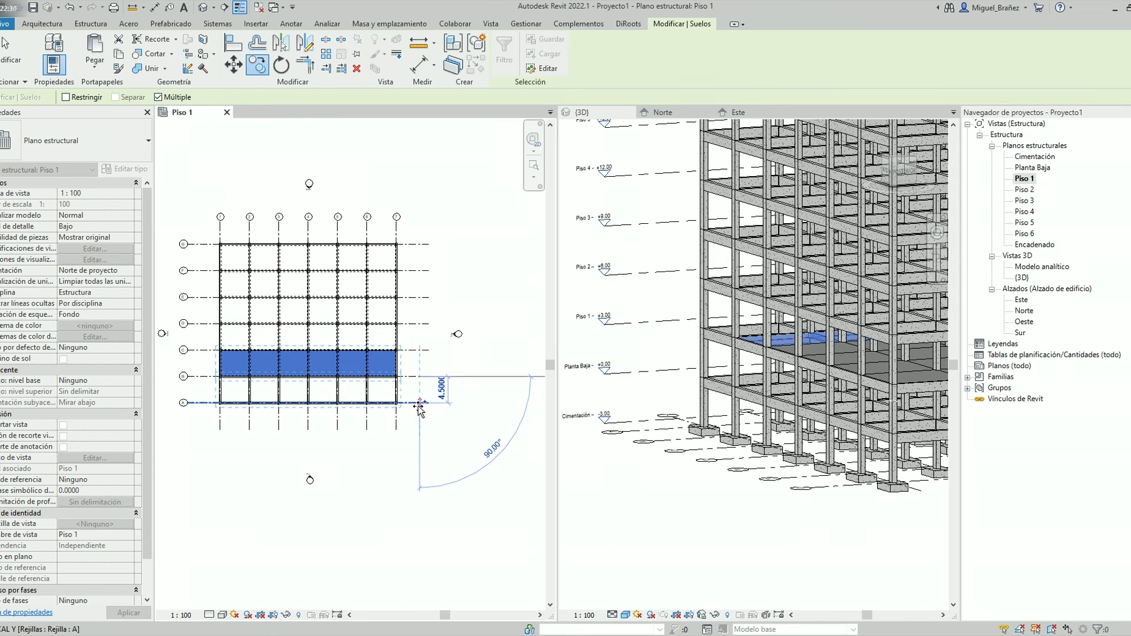
click(420, 403)
key(Escape)
key(Escape)
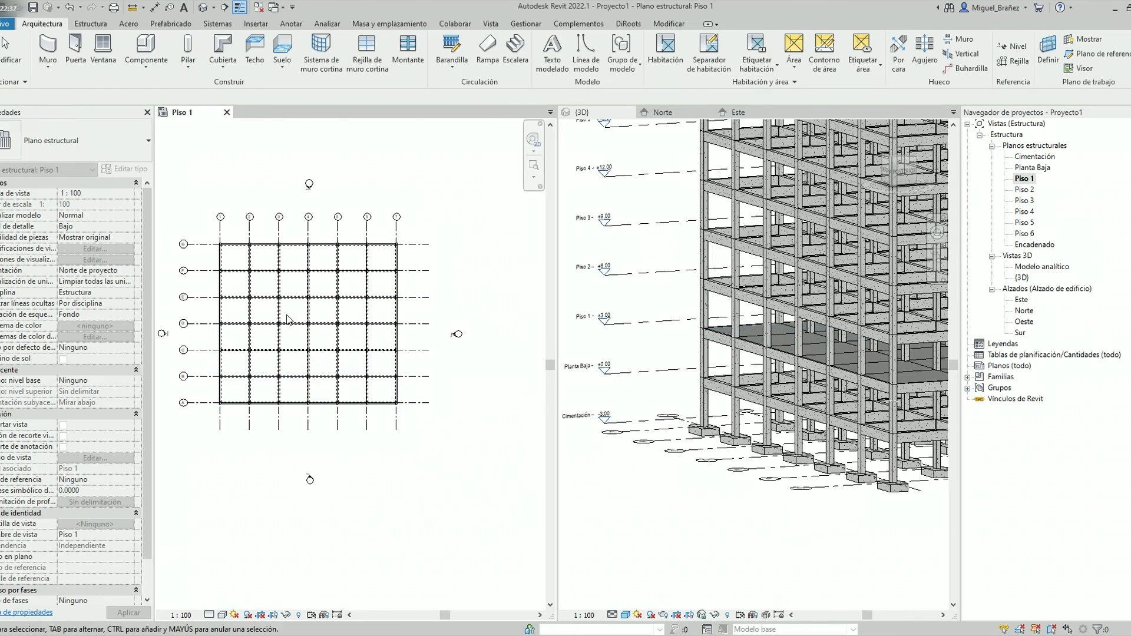
Delete the floor in the bay between grids 3 and 4 and grids D and E to leave an opening
scroll(290, 320, up, 2)
click(299, 321)
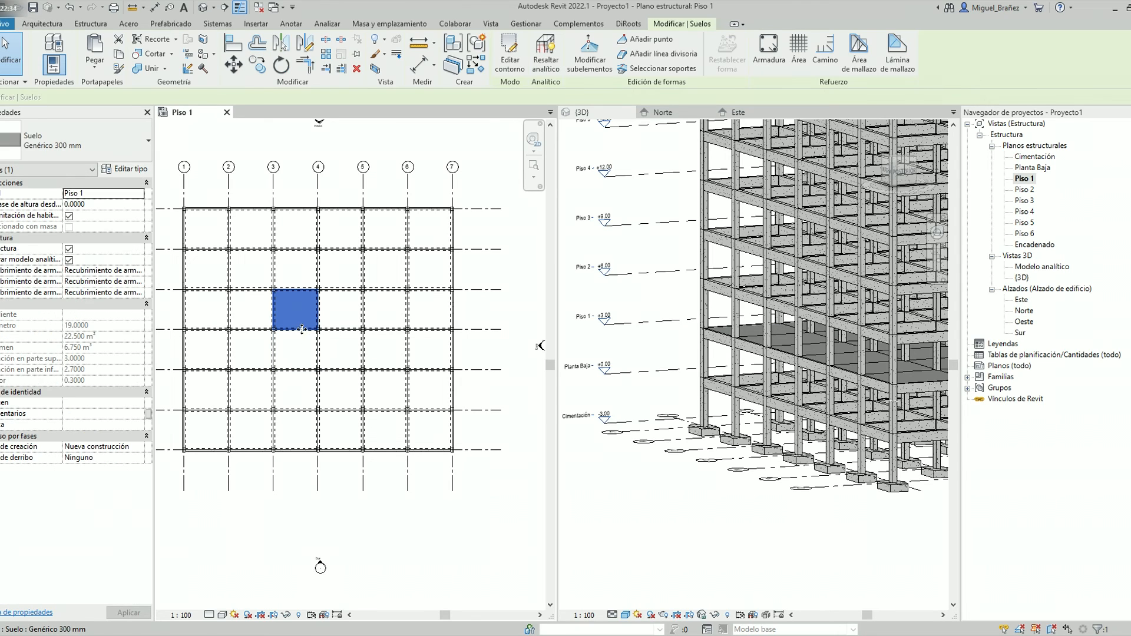
key(Escape)
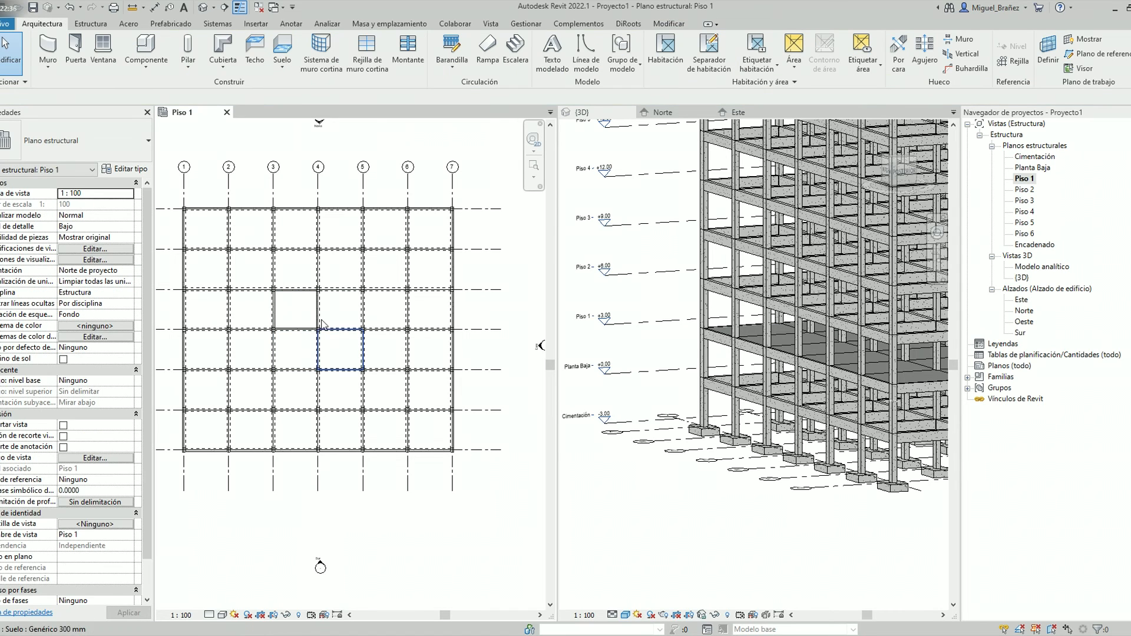
Set the Piso 1 plan's visual style to Sombreado
click(218, 615)
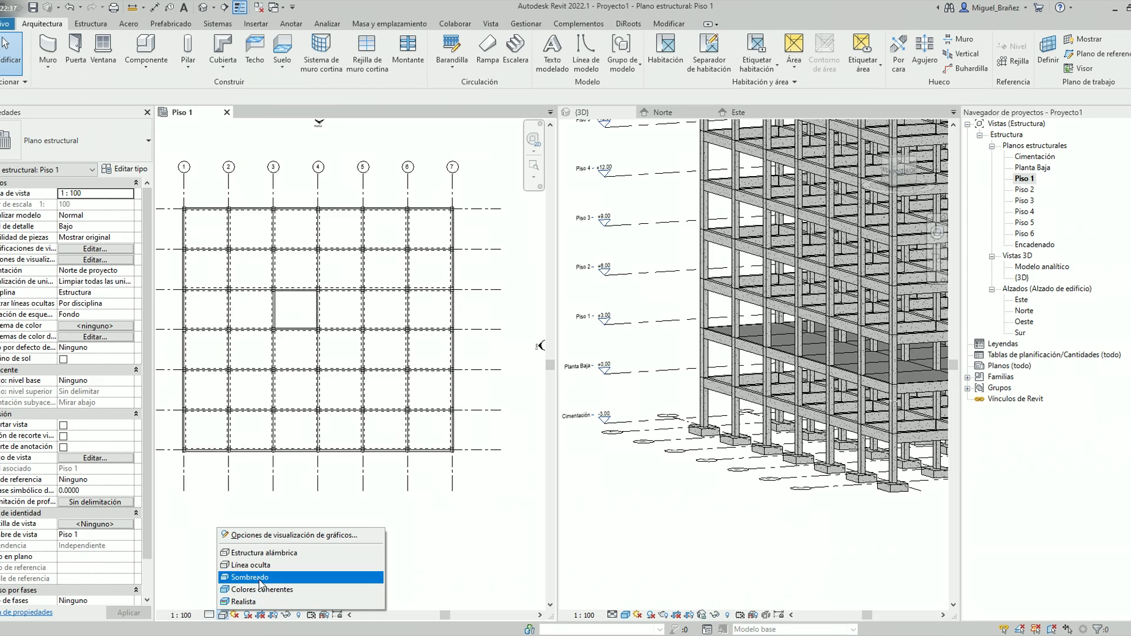
click(262, 582)
scroll(328, 357, down, 2)
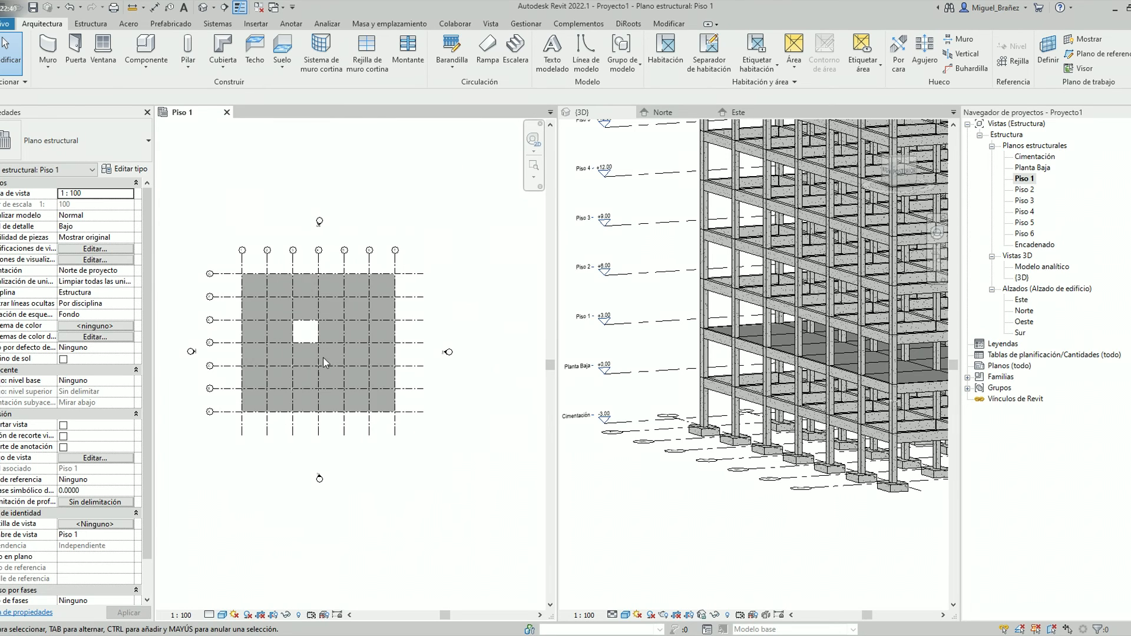
Select the whole Piso 1 plan, filter the selection to Suelos only, and copy those floors to the clipboard
drag(443, 465, 224, 262)
click(505, 56)
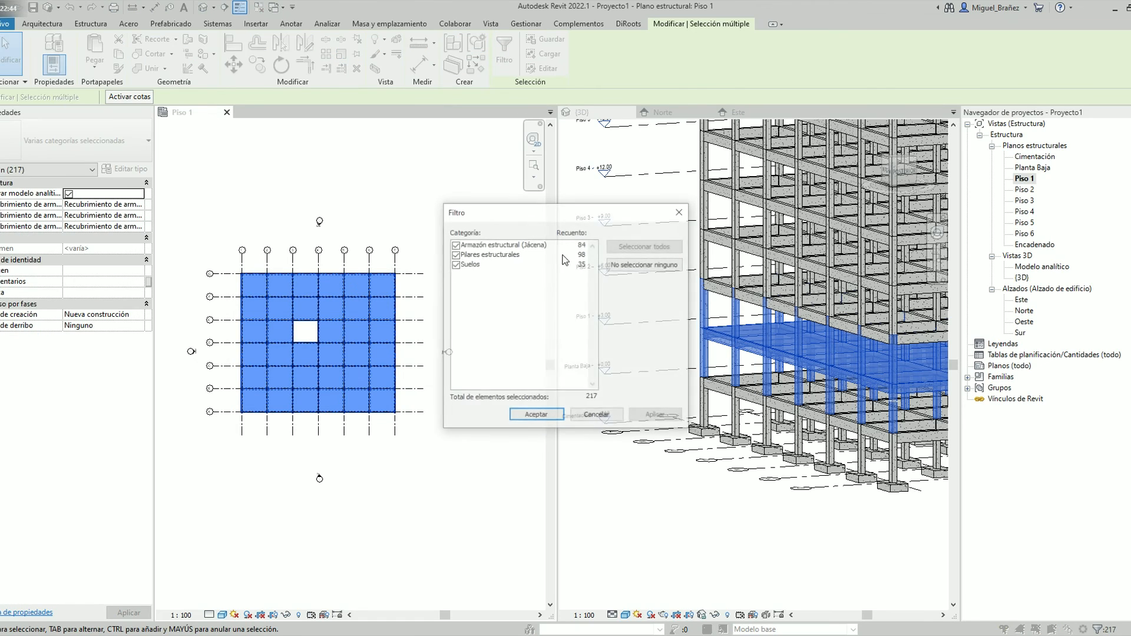
click(645, 264)
click(456, 245)
click(455, 264)
click(456, 245)
click(656, 416)
click(537, 415)
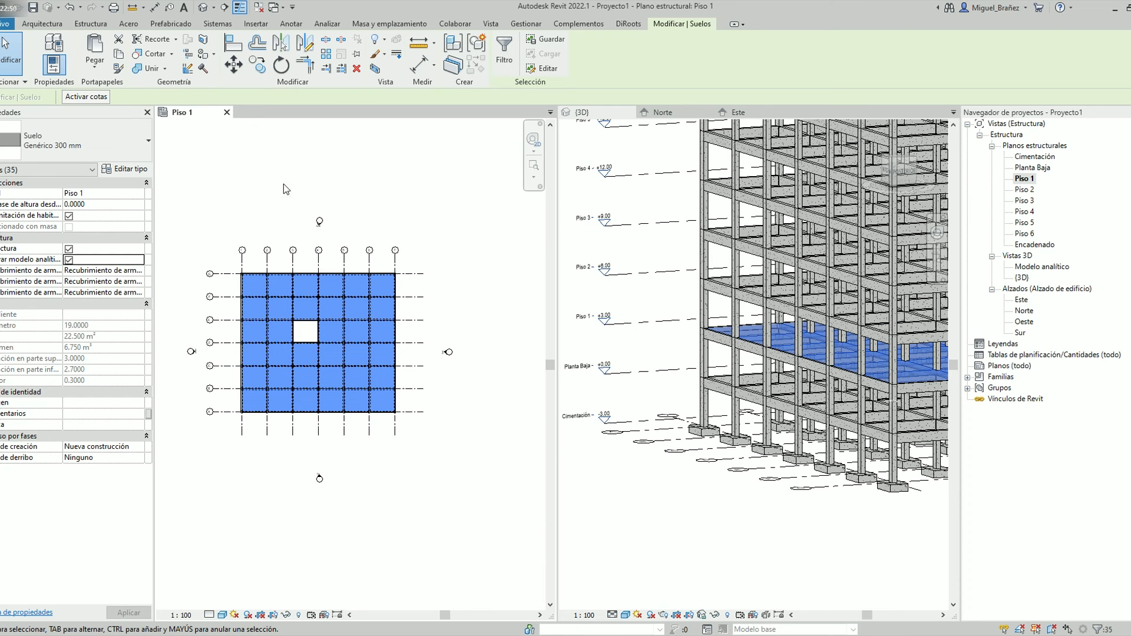
click(328, 185)
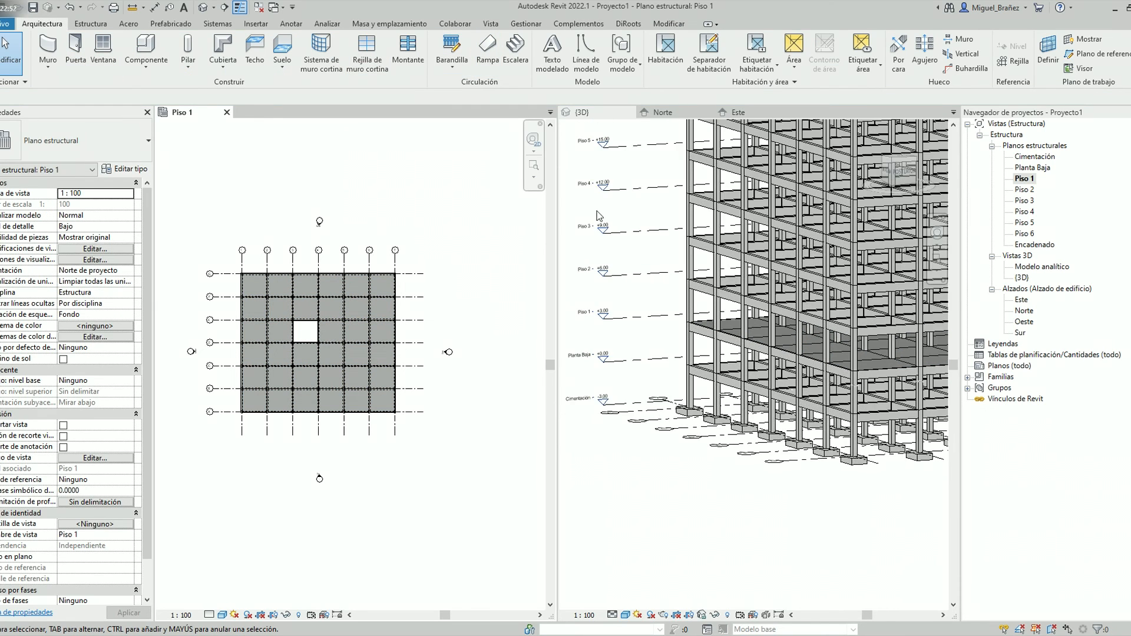
Paste the copied floors aligned to the selected levels Piso 2 through Piso 6
click(668, 24)
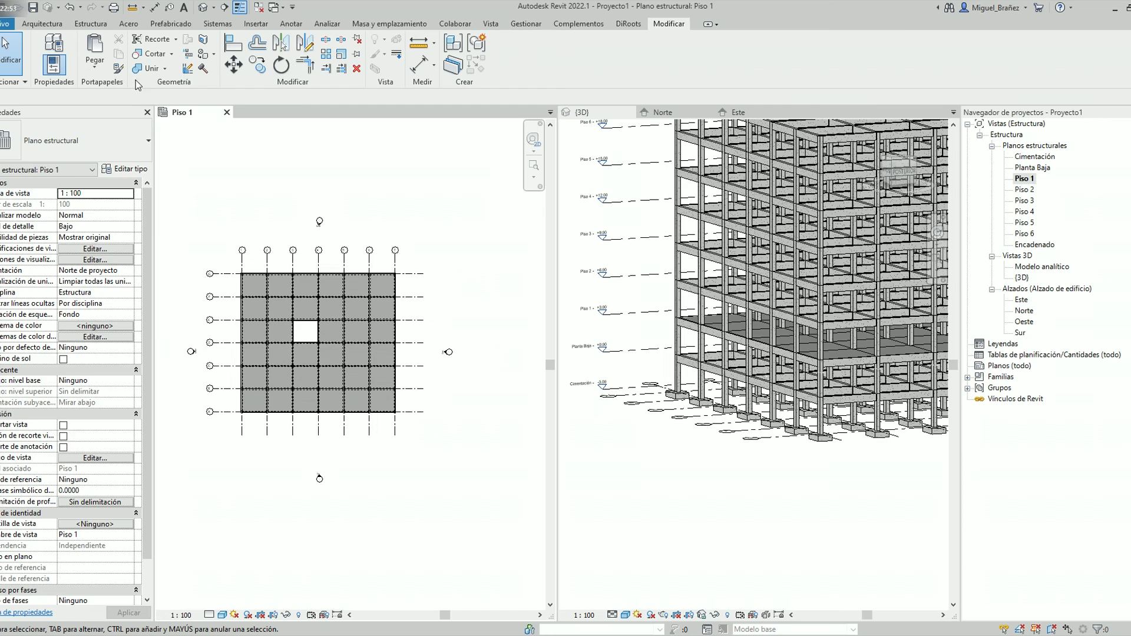
click(103, 71)
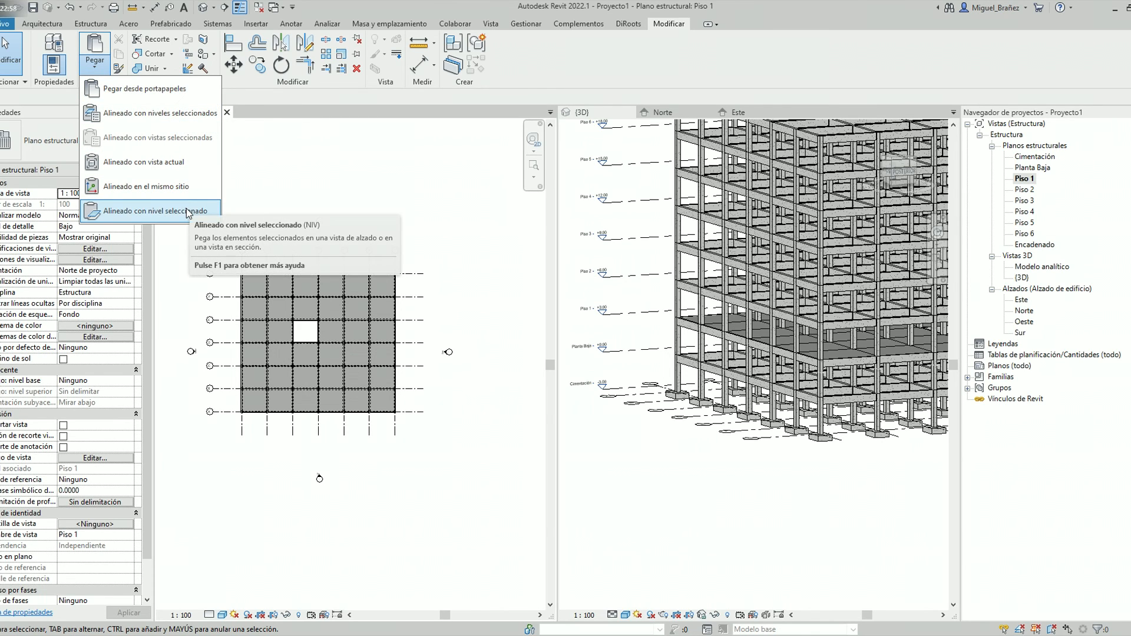
click(186, 113)
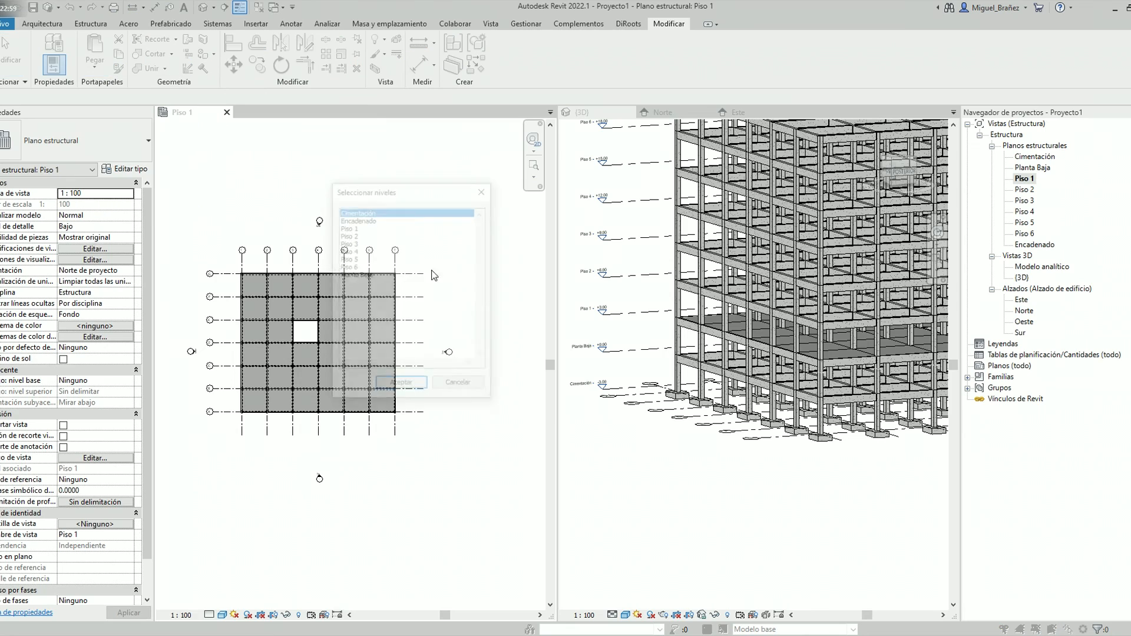
click(356, 227)
shift+click(355, 267)
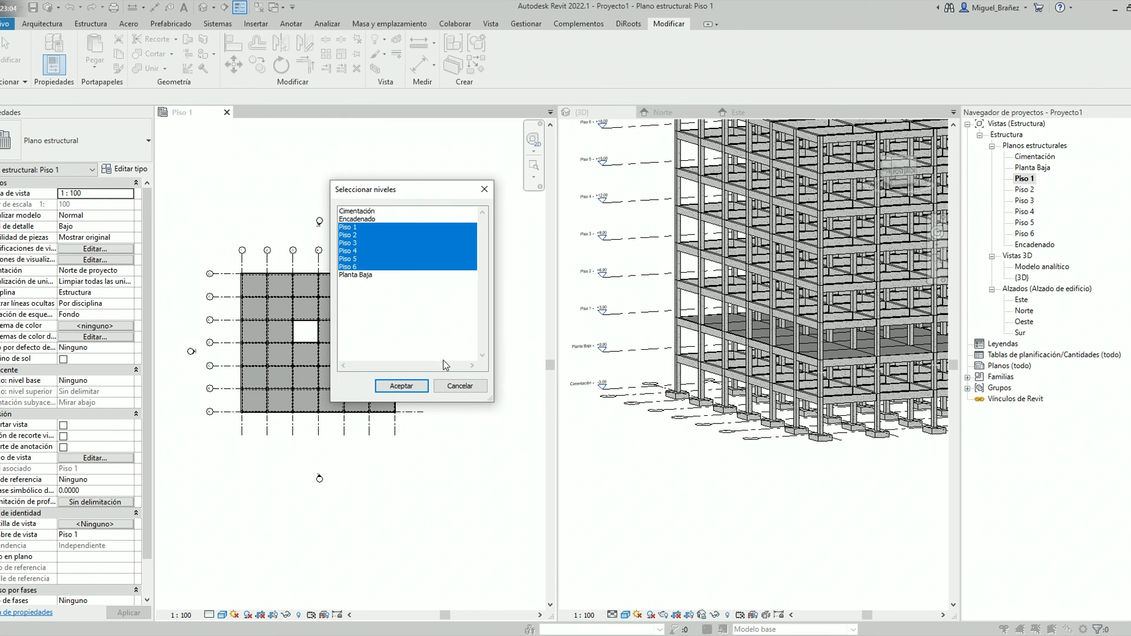
ctrl+click(348, 227)
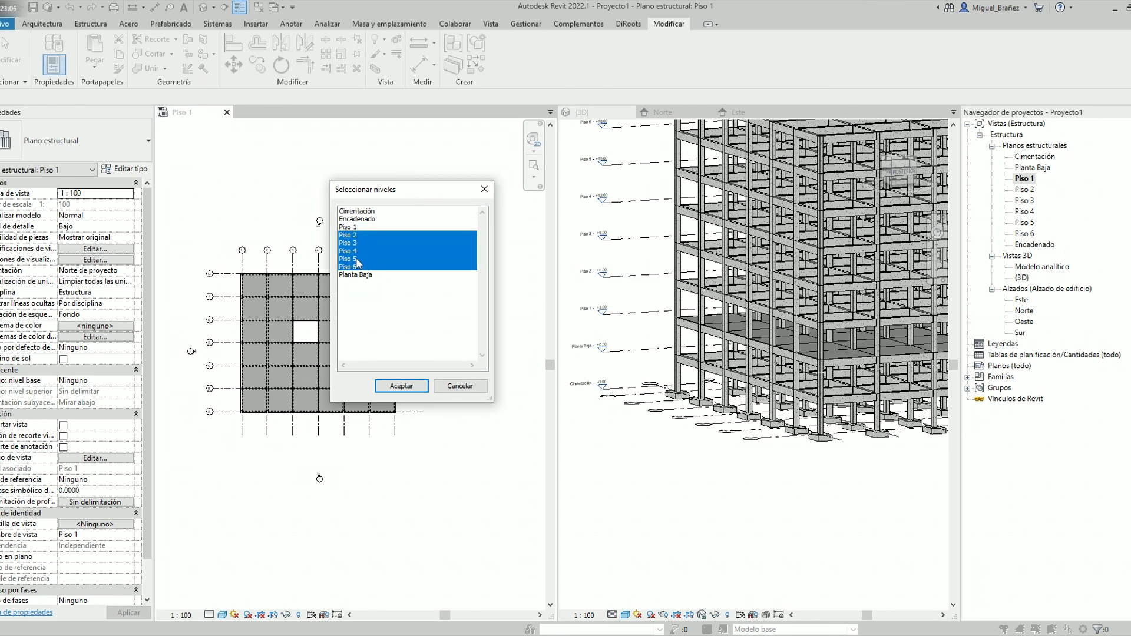
click(402, 386)
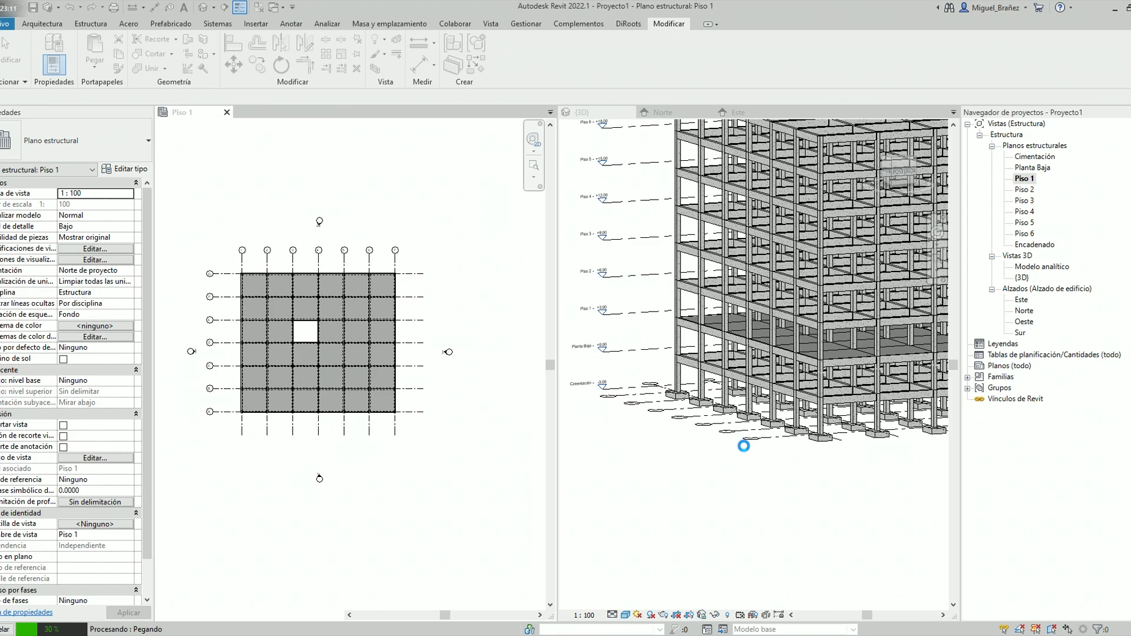
Examine the pasted floors on the upper storeys from several angles in the 3D view
shift+middle_drag(744, 446, 695, 481)
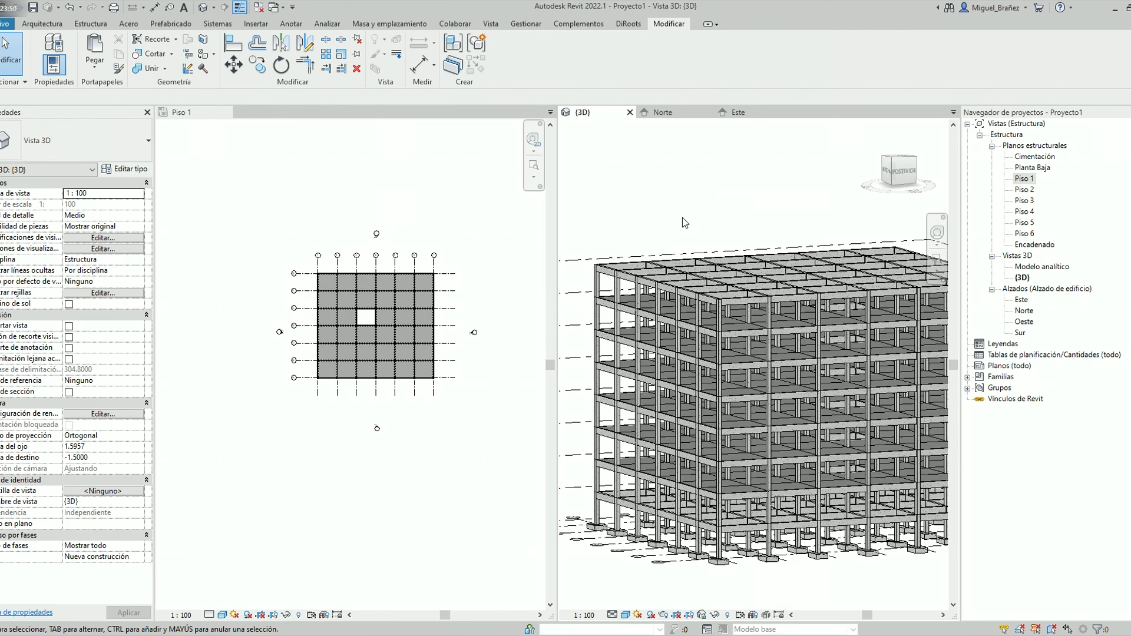
scroll(682, 222, down, 3)
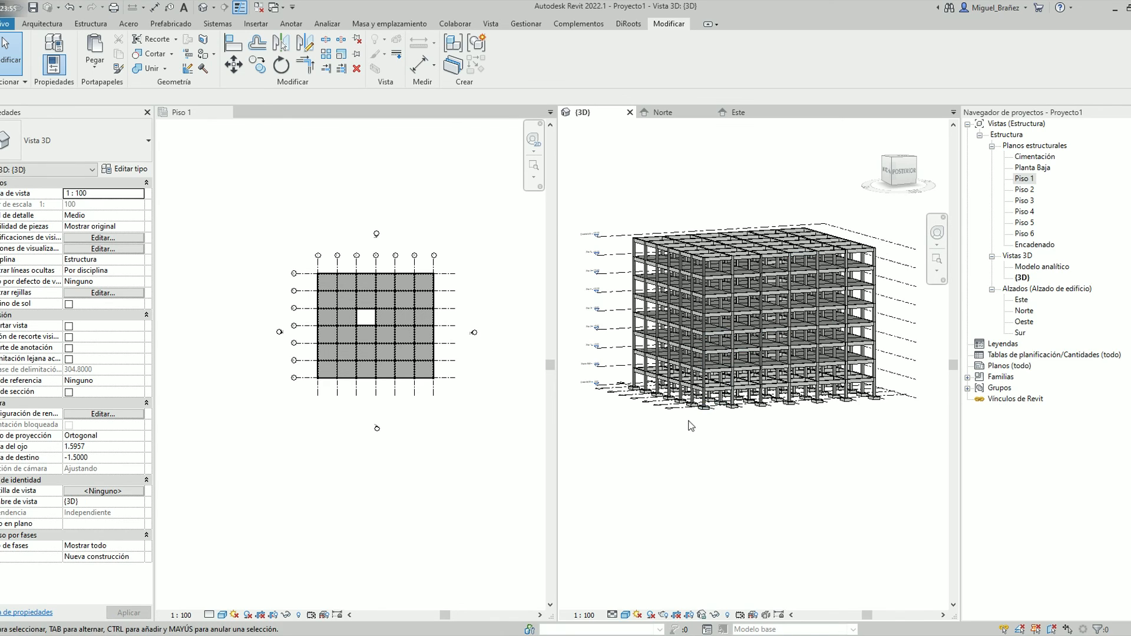
scroll(682, 415, up, 2)
scroll(682, 416, up, 3)
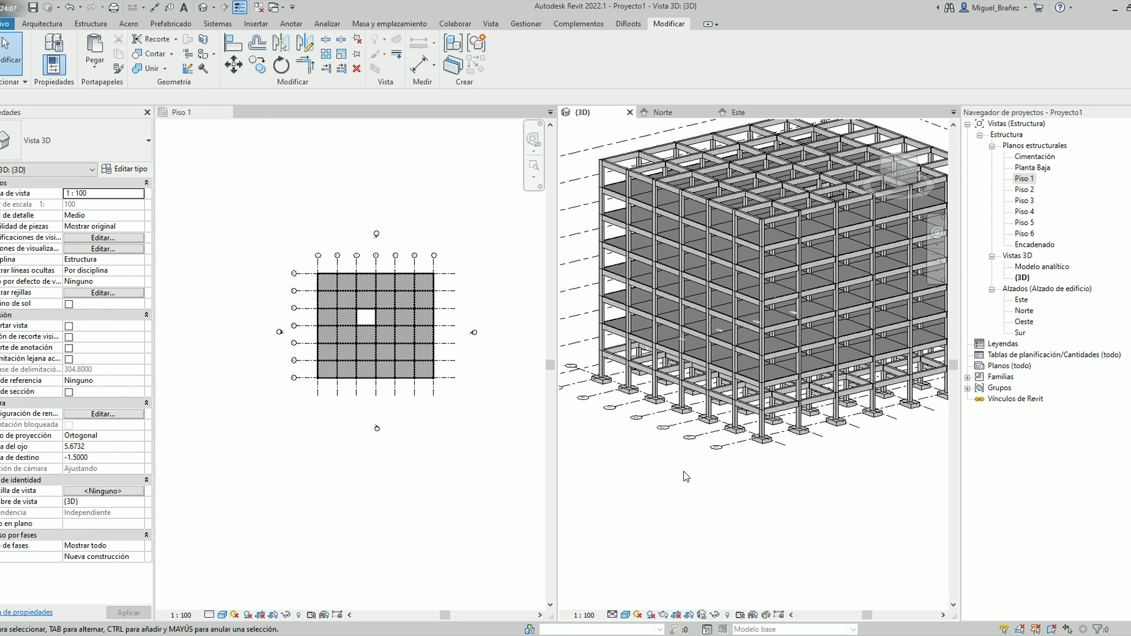
shift+middle_drag(681, 489, 739, 505)
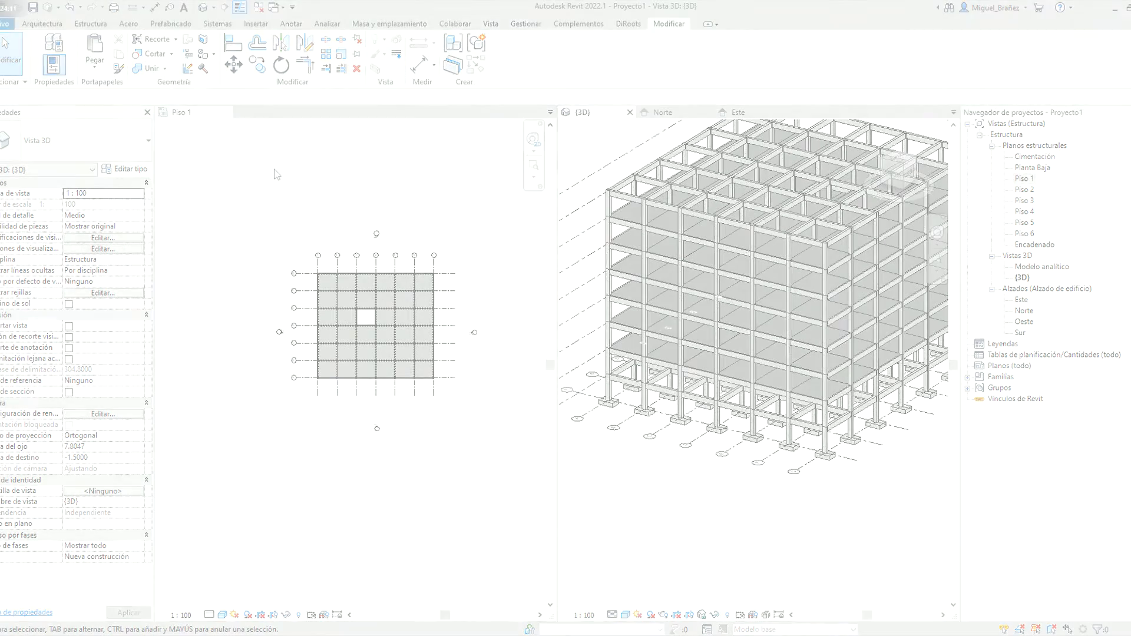